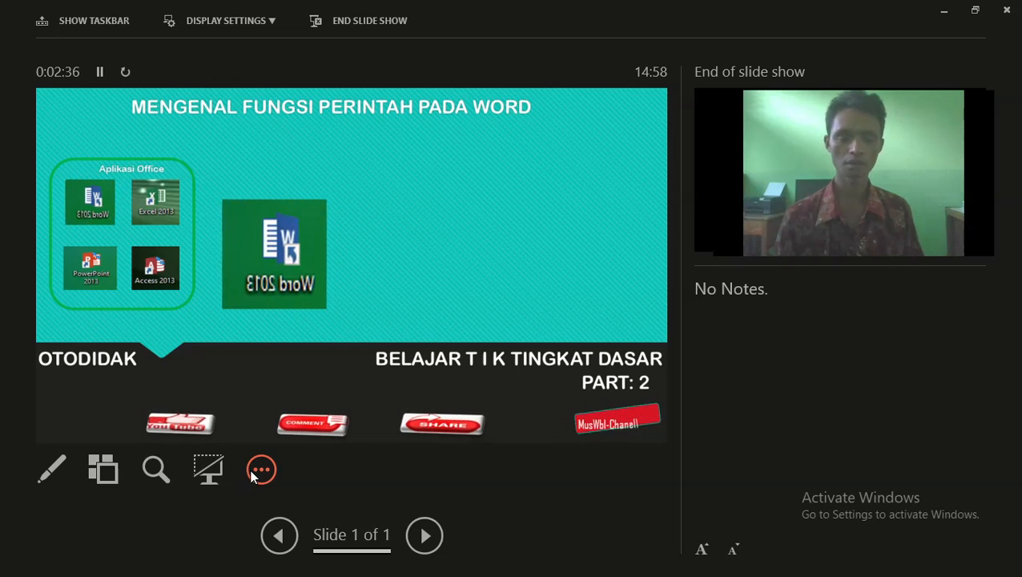
{"action": "left_click", "coordinate": [263, 470]}
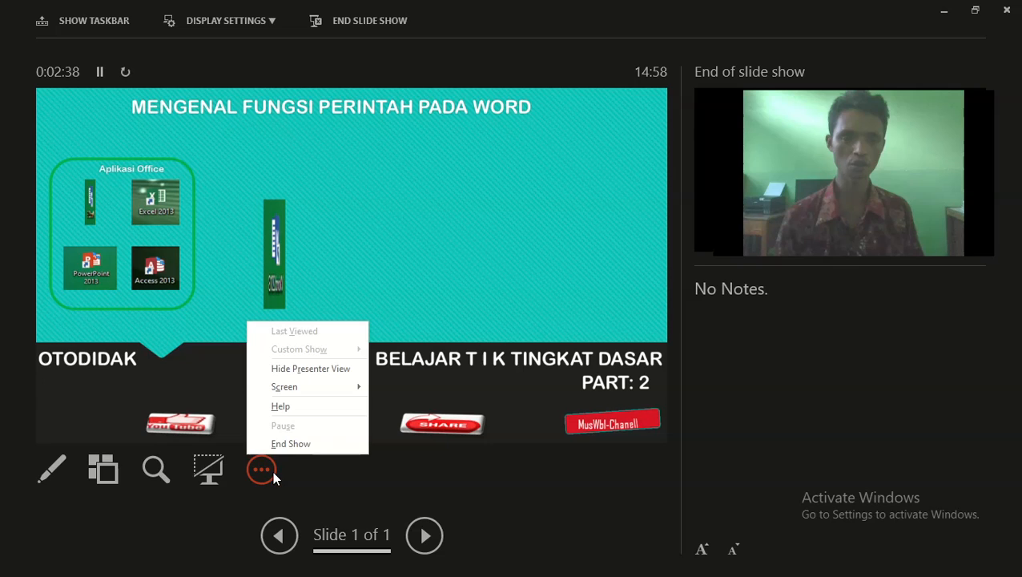
{"action": "mouse_move", "coordinate": [313, 393]}
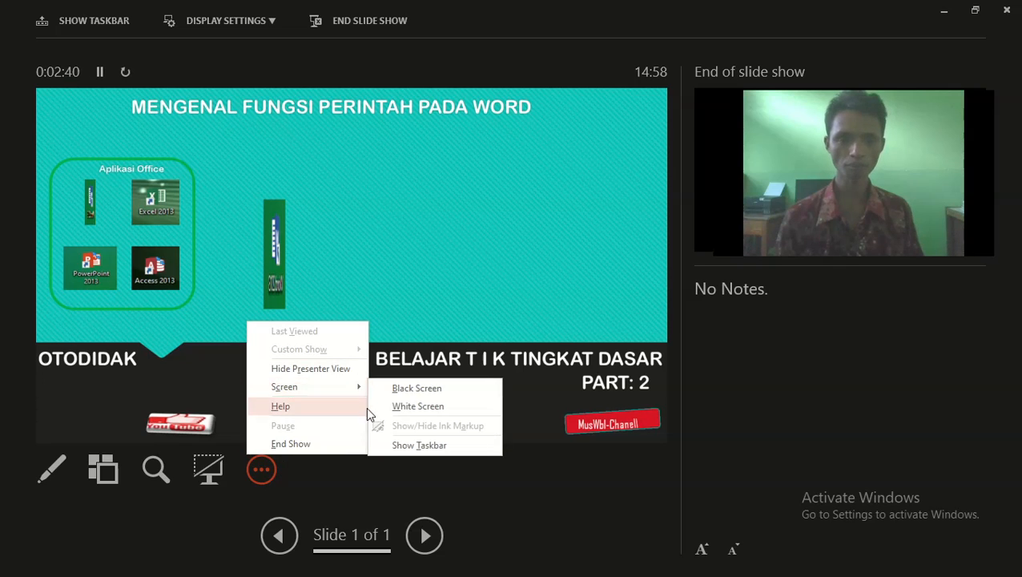
{"action": "left_click", "coordinate": [399, 446]}
{"action": "left_click", "coordinate": [443, 300]}
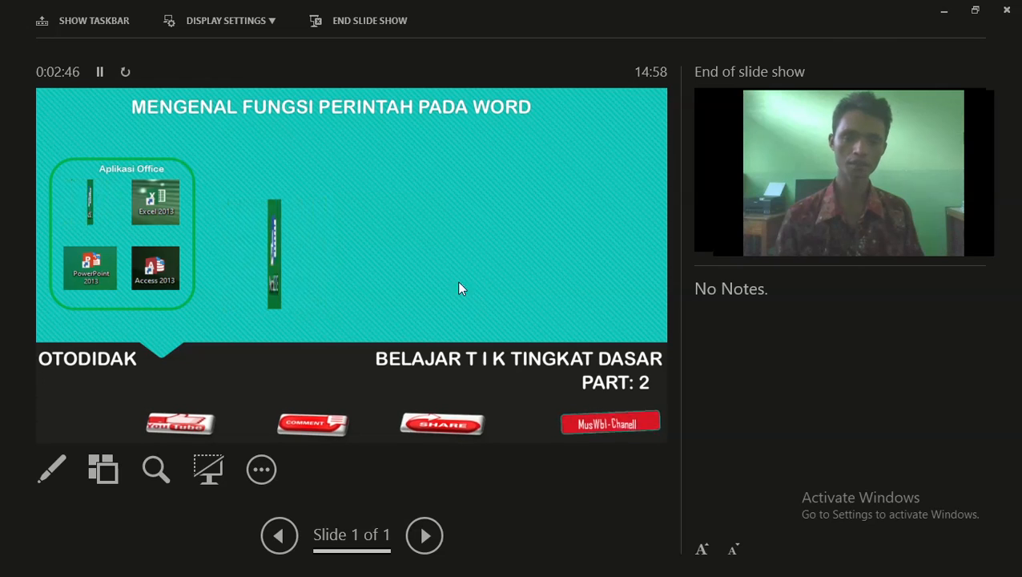
Show the Windows taskbar over the running slide show's presenter view.
{"action": "left_click", "coordinate": [262, 471]}
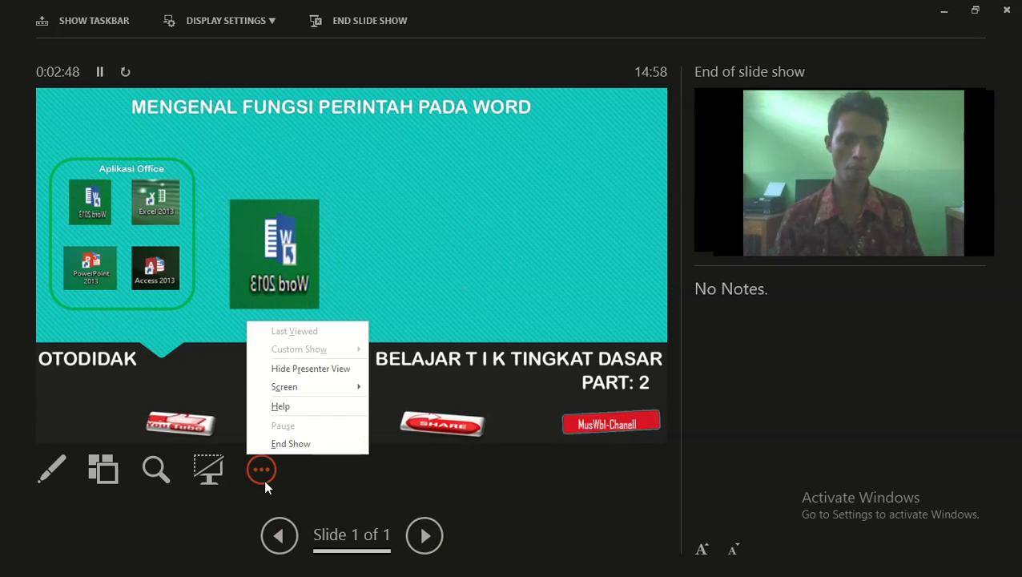
{"action": "mouse_move", "coordinate": [312, 389]}
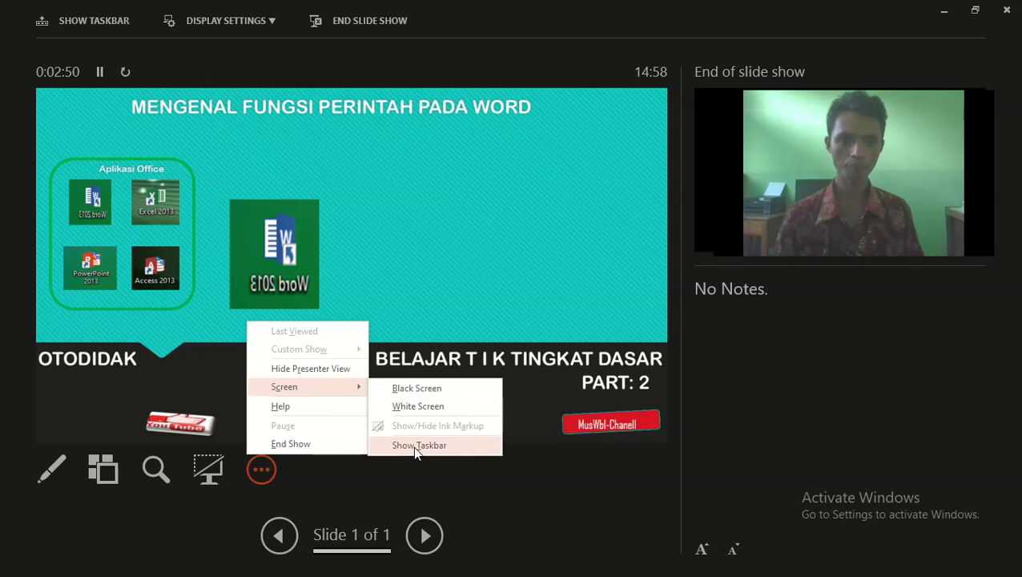
{"action": "left_click", "coordinate": [412, 446]}
Launch Word 2013 from the Microsoft Office 2013 program folder and create a blank document.
{"action": "left_click", "coordinate": [15, 562]}
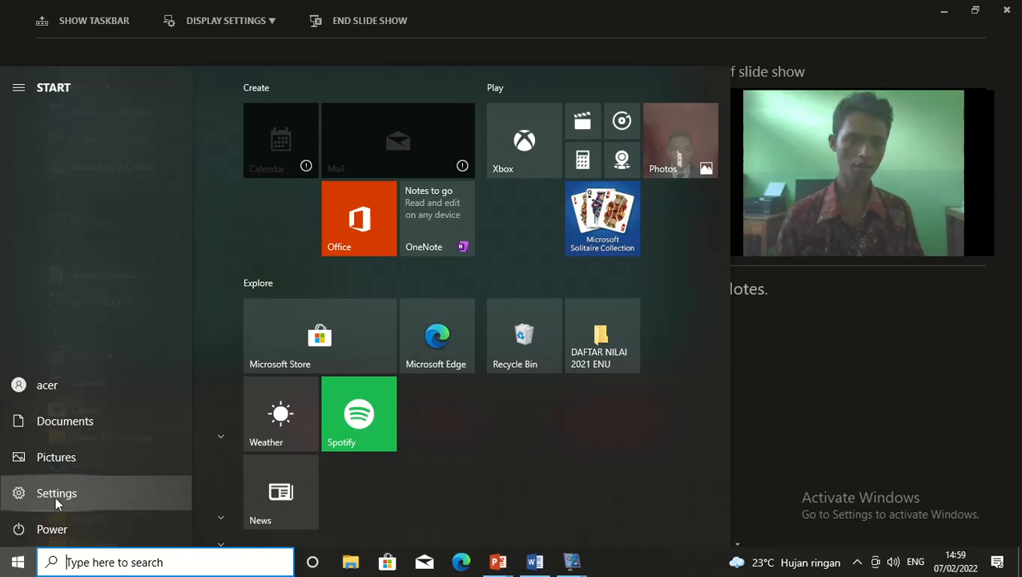
{"action": "left_click", "coordinate": [14, 565]}
{"action": "left_click", "coordinate": [14, 565]}
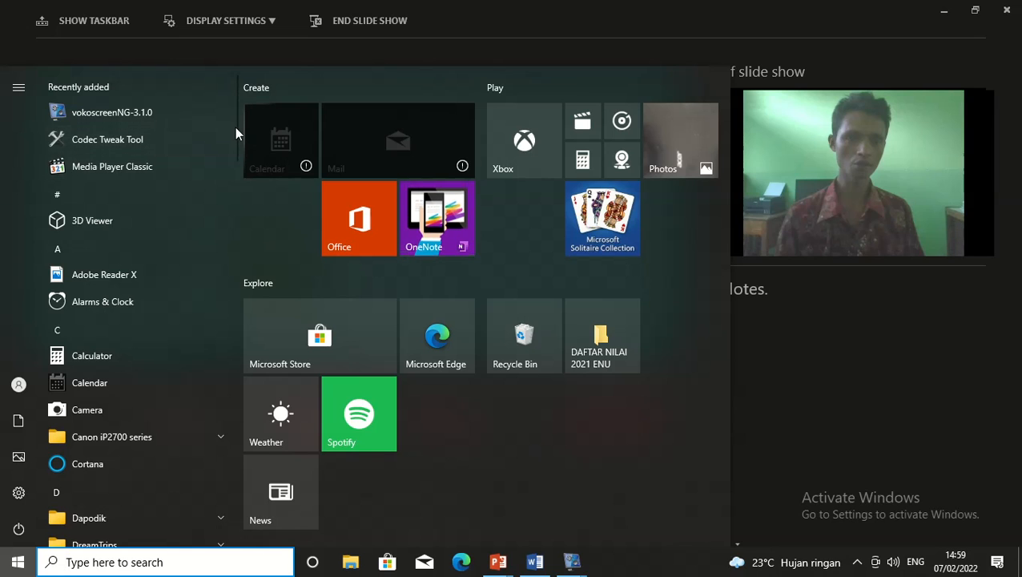
{"action": "left_click_drag", "start_coordinate": [234, 151], "coordinate": [223, 275]}
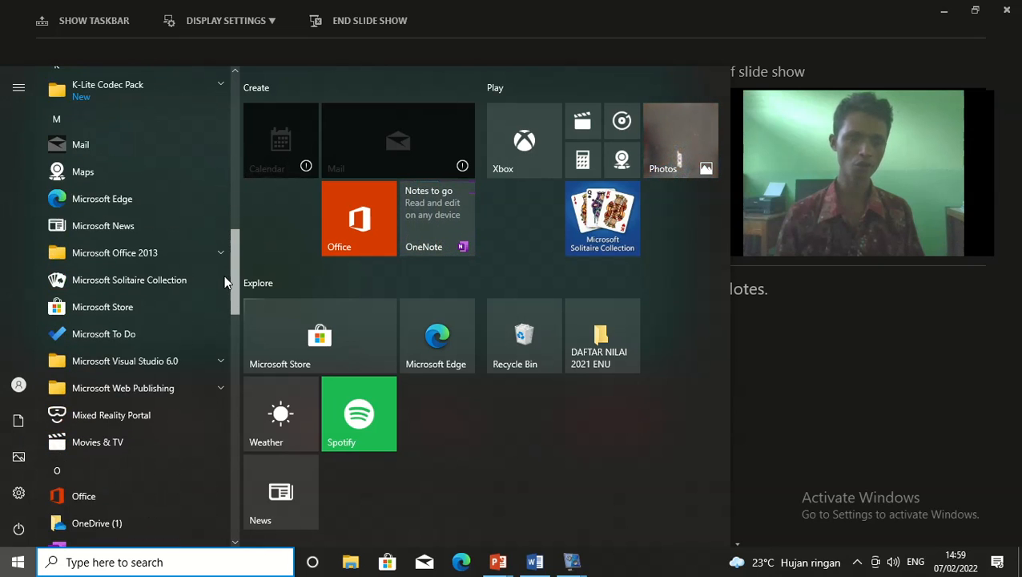
{"action": "left_click", "coordinate": [172, 260]}
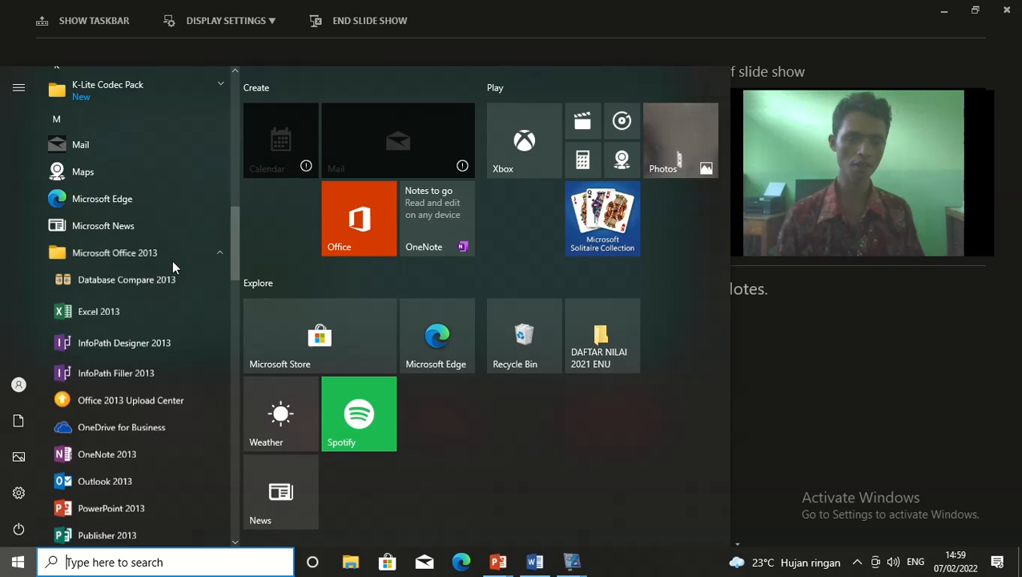
{"action": "left_click_drag", "start_coordinate": [231, 242], "coordinate": [236, 380]}
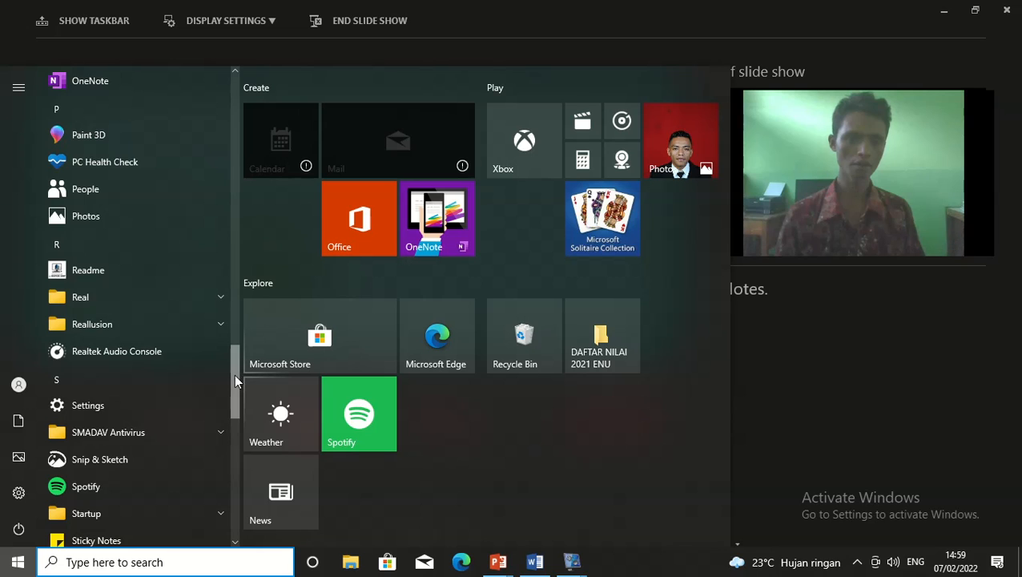
{"action": "left_click_drag", "start_coordinate": [234, 374], "coordinate": [236, 318]}
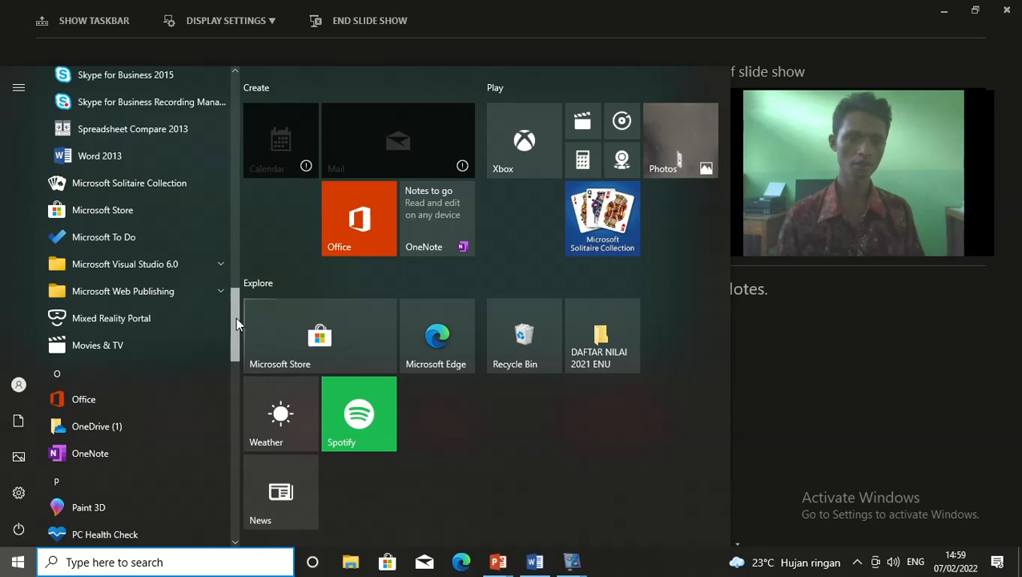
{"action": "left_click", "coordinate": [115, 157]}
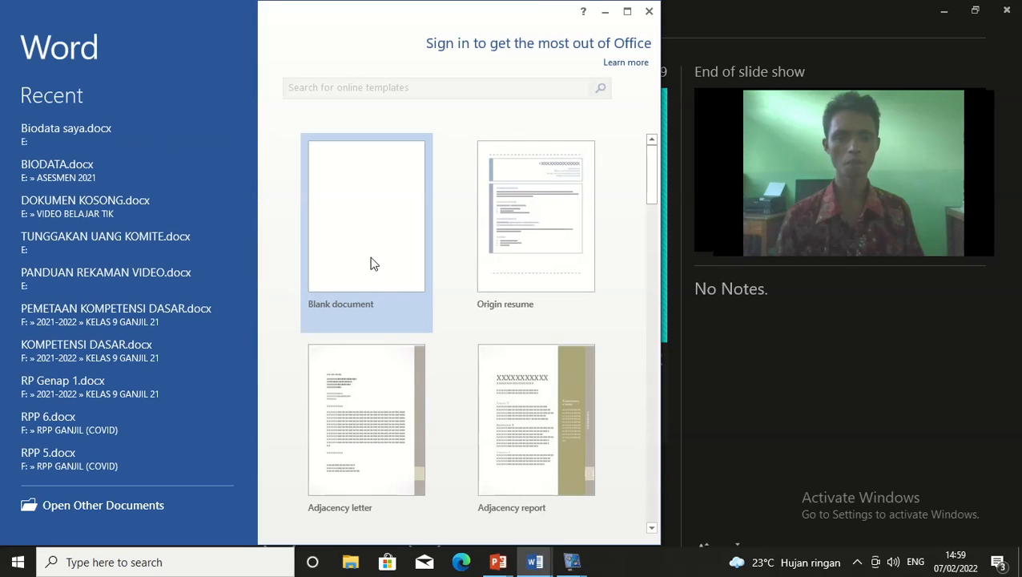
{"action": "left_click", "coordinate": [371, 263]}
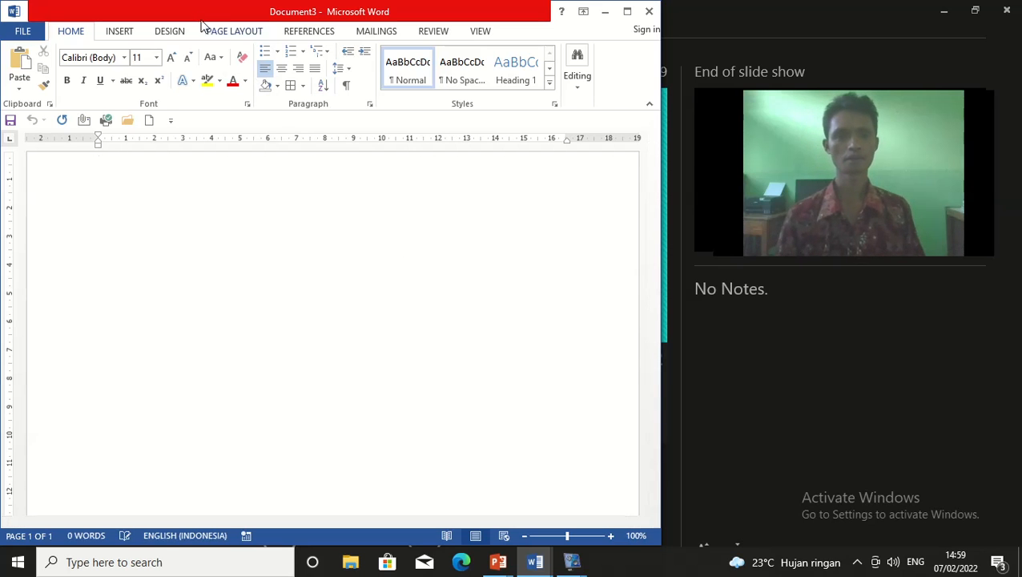
{"action": "left_click_drag", "start_coordinate": [204, 11], "coordinate": [217, 14]}
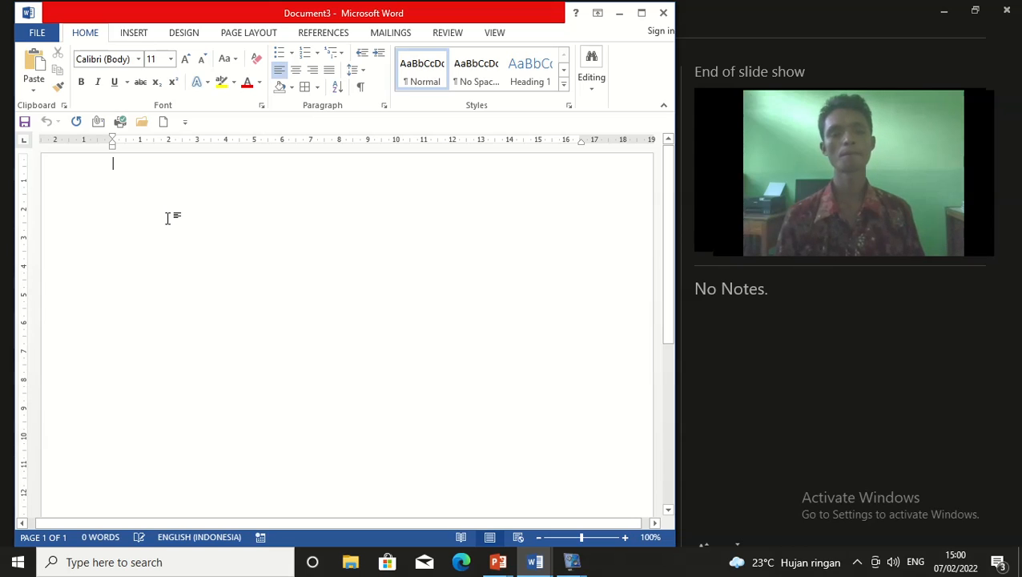
Add an empty line at the start of the document and open the Insert Table settings there.
{"action": "left_click", "coordinate": [135, 36]}
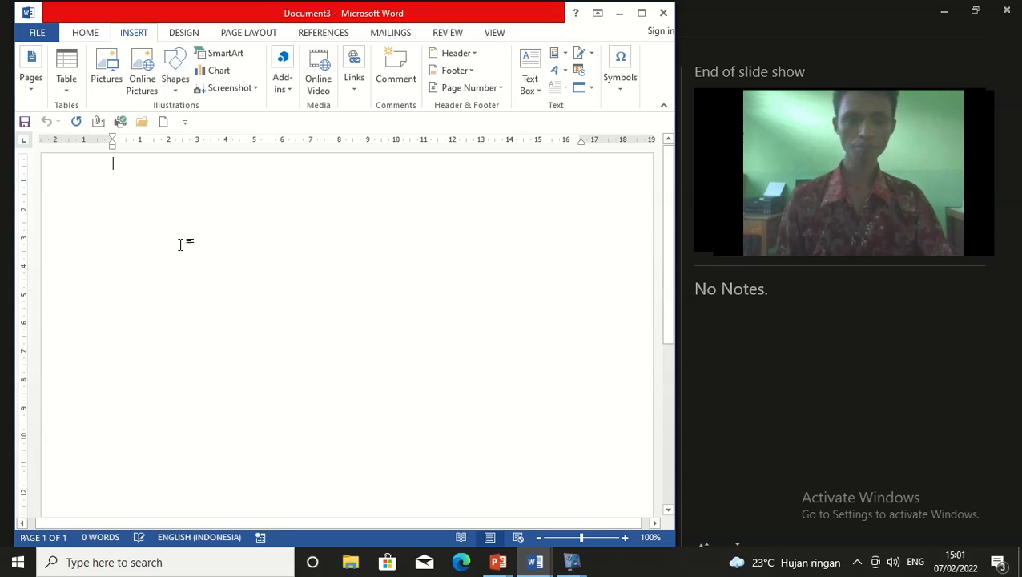
{"action": "key", "text": "Return"}
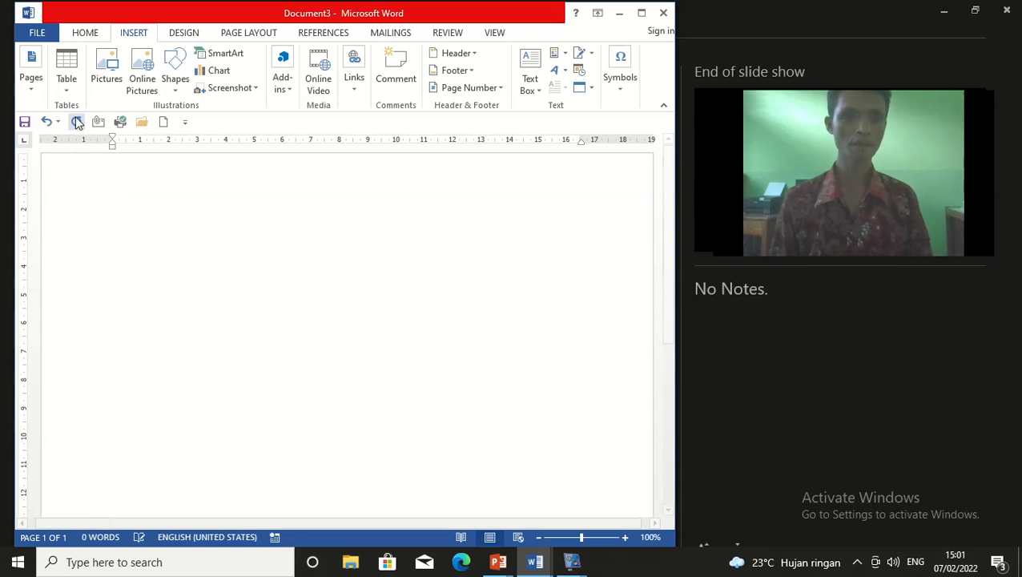
{"action": "left_click", "coordinate": [69, 52]}
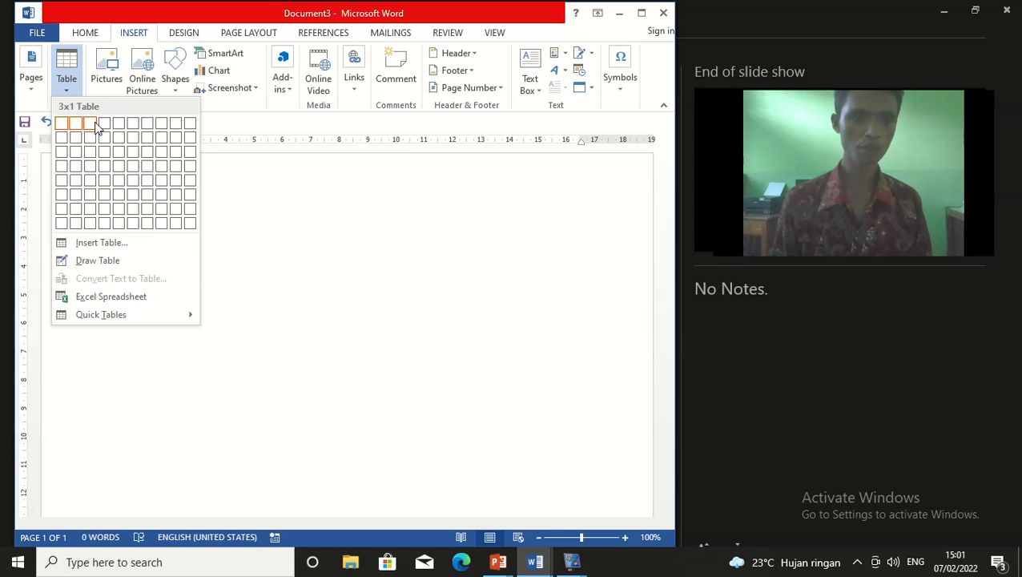
{"action": "left_click", "coordinate": [88, 244]}
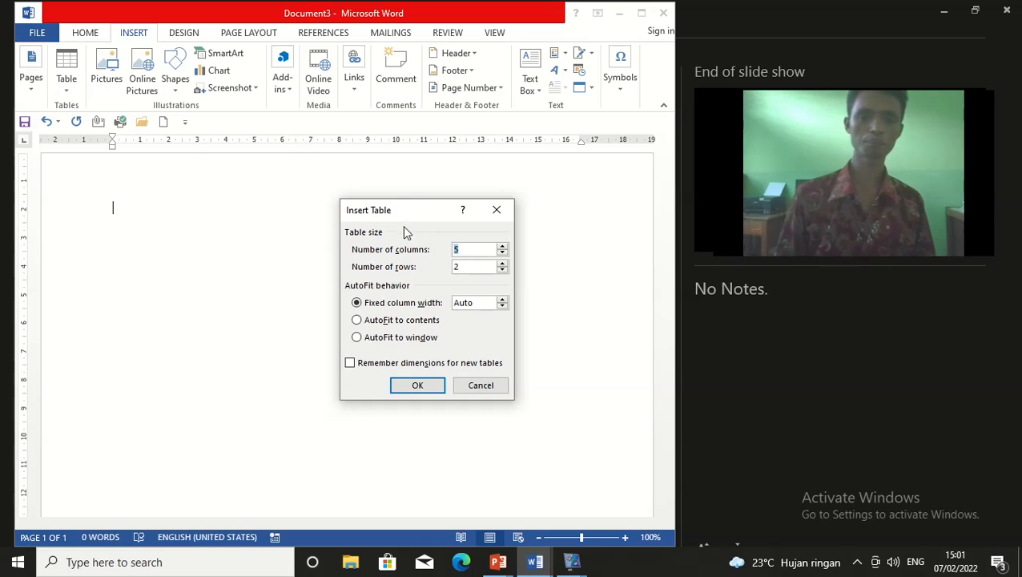
{"action": "left_click_drag", "start_coordinate": [399, 215], "coordinate": [294, 205]}
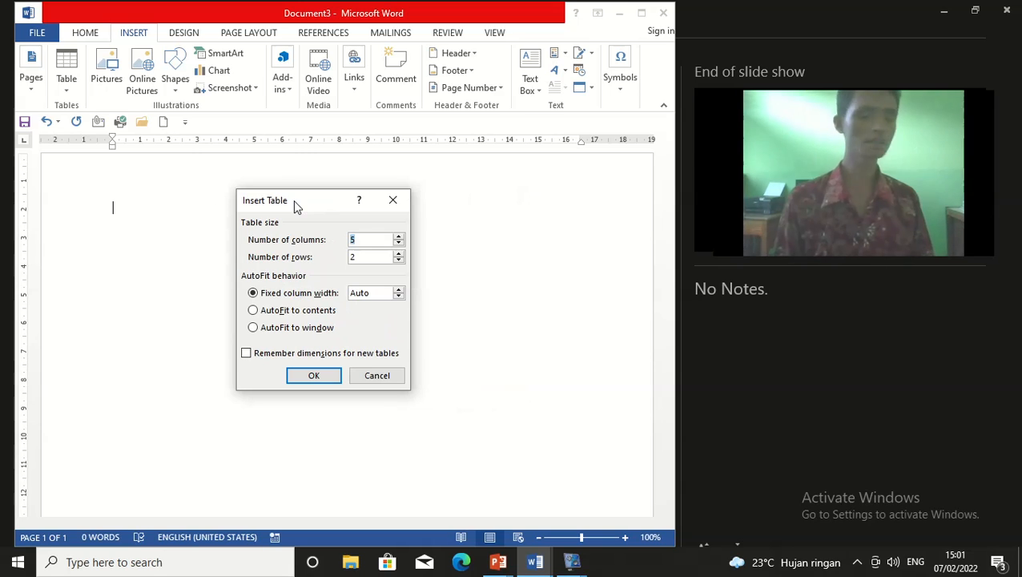
Set the new table's number of columns to 3.
{"action": "double_click", "coordinate": [356, 256]}
{"action": "key", "text": "BackSpace"}
{"action": "type", "text": "2"}
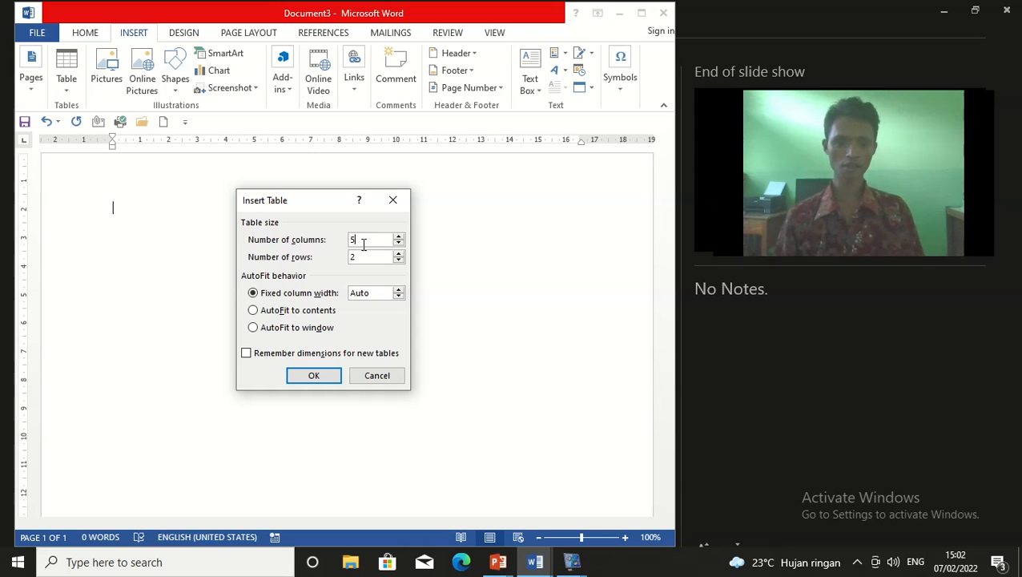
{"action": "key", "text": "BackSpace"}
{"action": "type", "text": "3"}
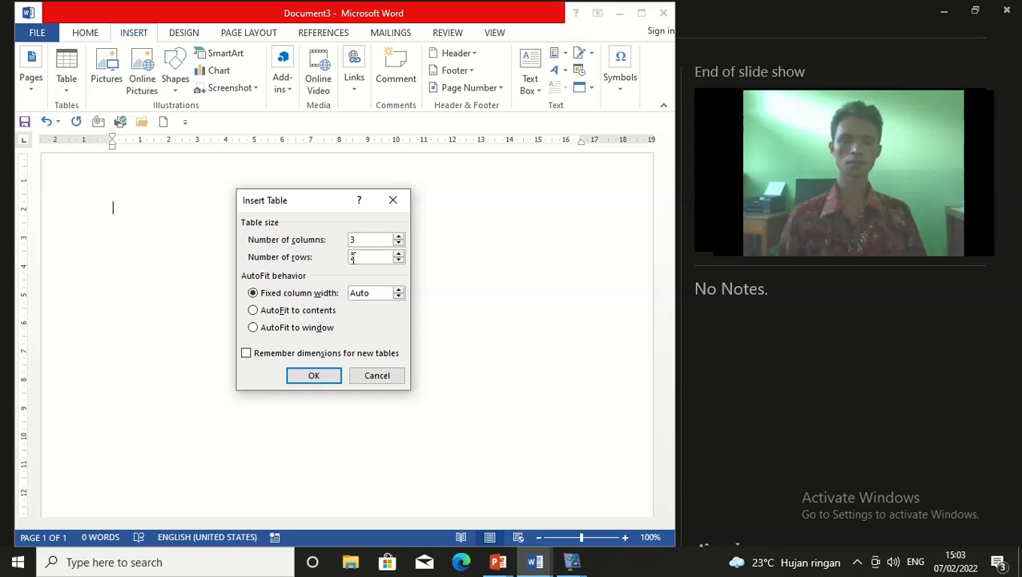
Set the number of rows to 5 and insert the table into the document.
{"action": "double_click", "coordinate": [355, 258]}
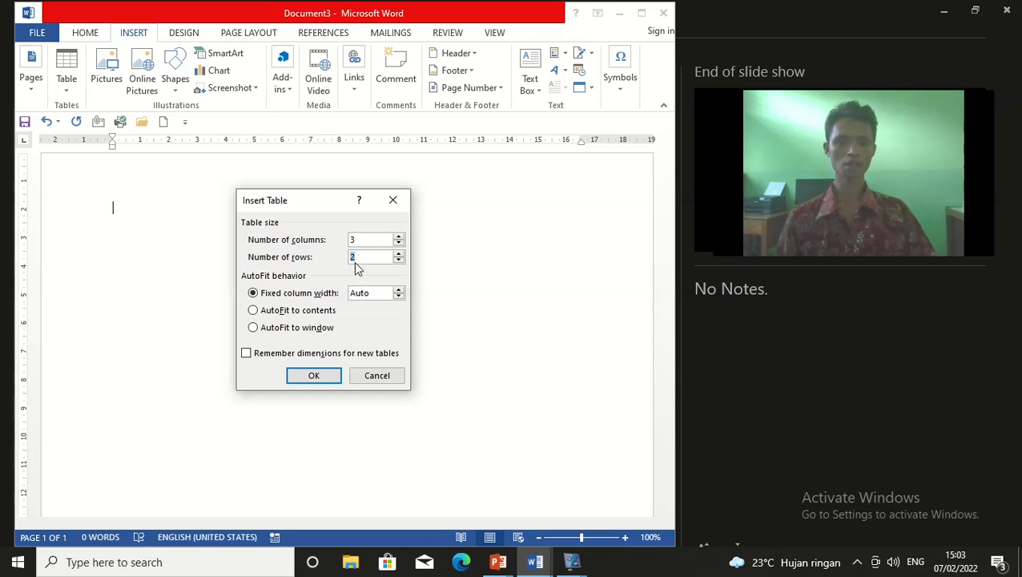
{"action": "double_click", "coordinate": [360, 258]}
{"action": "type", "text": "5"}
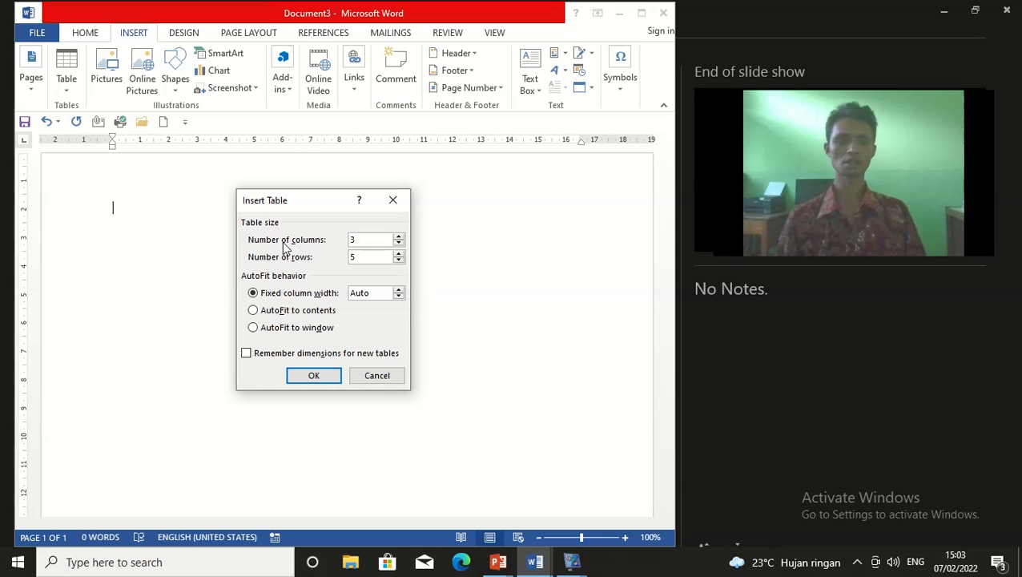
{"action": "left_click", "coordinate": [376, 259]}
{"action": "left_click", "coordinate": [313, 375]}
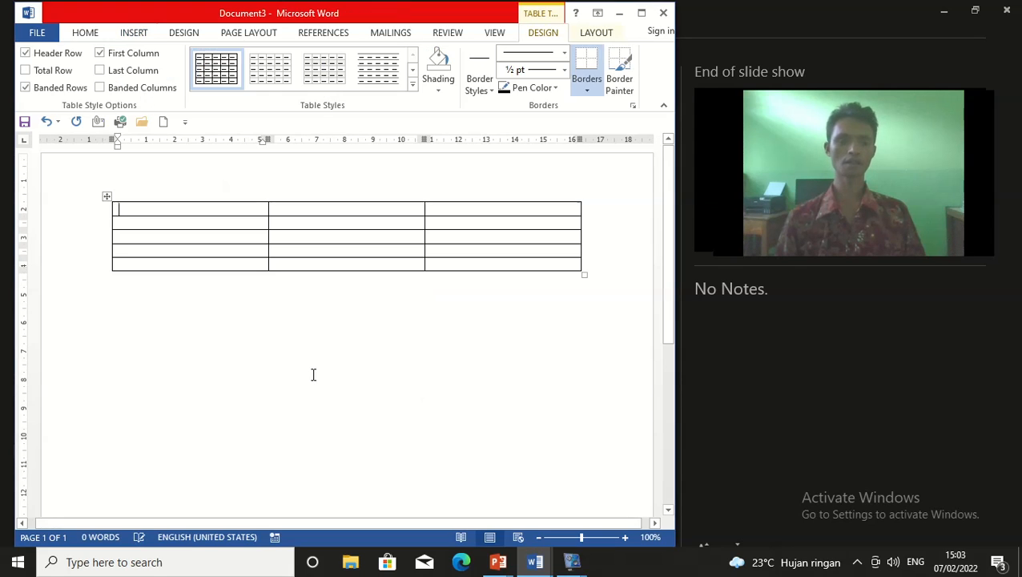
Add an empty line above the table and narrow its first column to about 2 cm and its second to about 4.8 cm.
{"action": "left_click", "coordinate": [267, 178]}
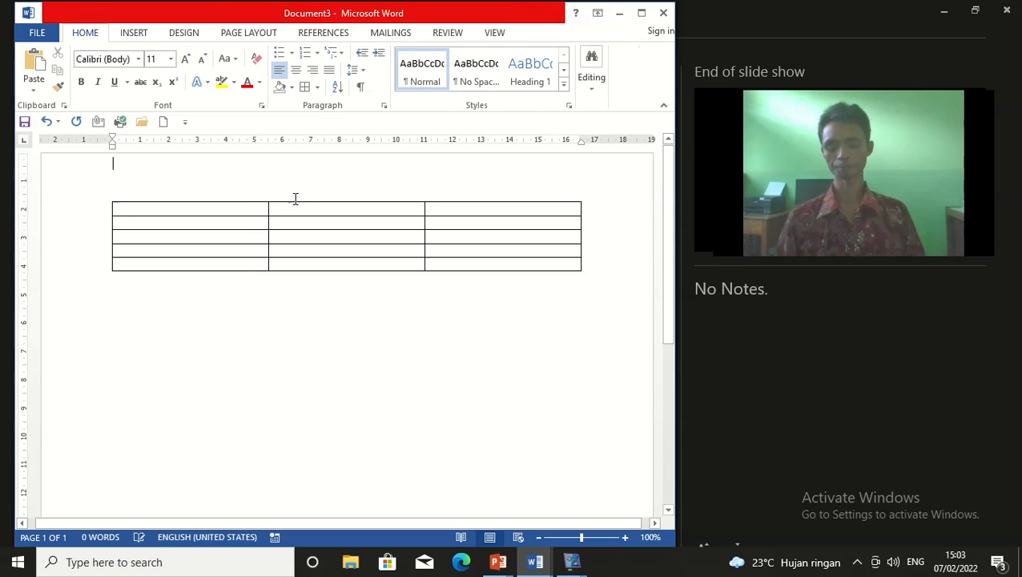
{"action": "key", "text": "Return"}
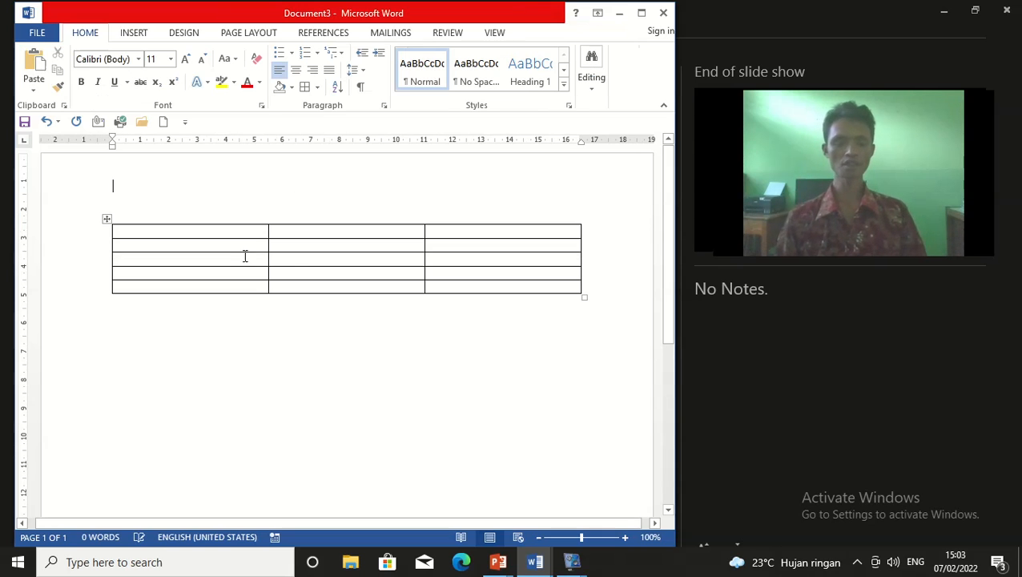
{"action": "left_click", "coordinate": [205, 234]}
{"action": "left_click_drag", "start_coordinate": [267, 138], "coordinate": [169, 139]}
{"action": "key", "text": "Tab"}
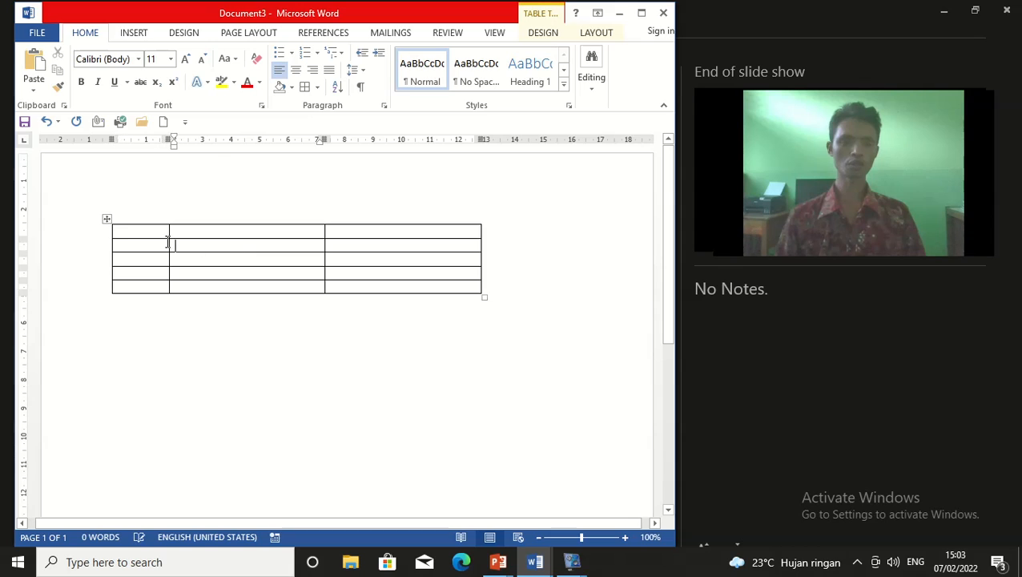
{"action": "left_click_drag", "start_coordinate": [320, 139], "coordinate": [302, 139]}
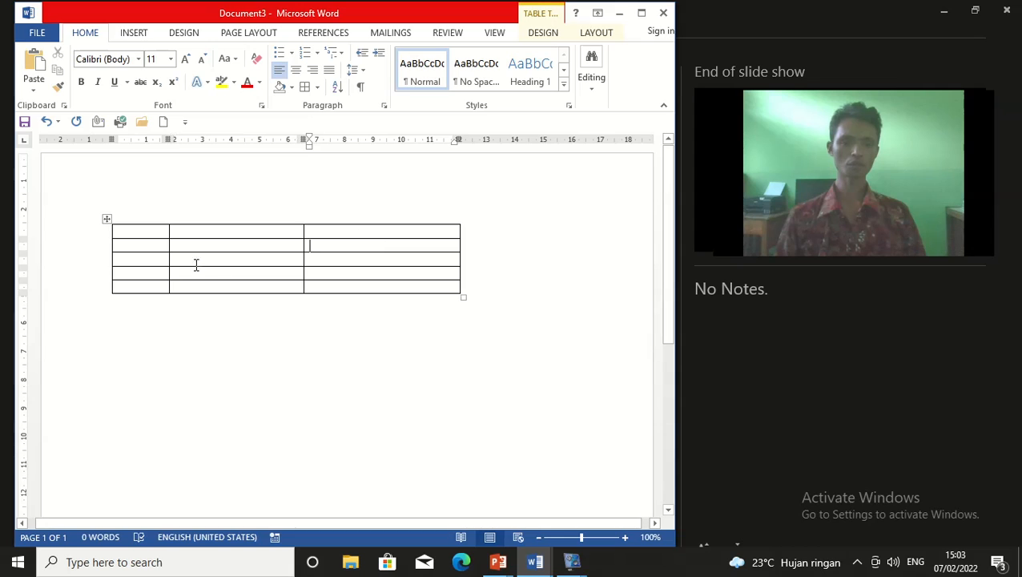
Fill the three cells of the table's first row with 1, 2 and 5.
{"action": "left_click", "coordinate": [157, 229]}
{"action": "type", "text": "1"}
{"action": "key", "text": "Tab"}
{"action": "type", "text": "2"}
{"action": "left_click", "coordinate": [383, 232]}
{"action": "type", "text": "5"}
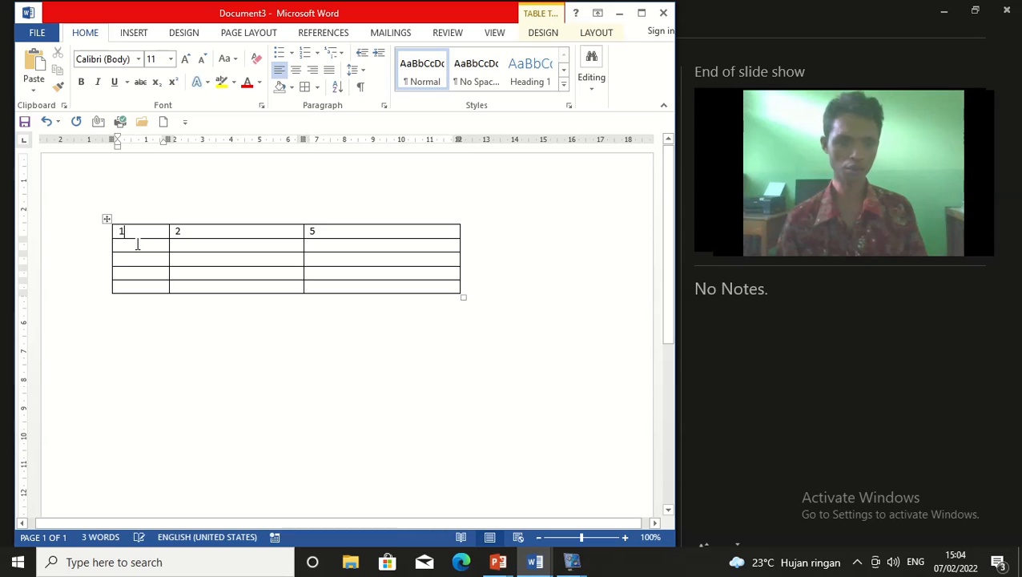
Number the remaining cells of the table's first column 2, 3, 4 and 5.
{"action": "type", "text": "2"}
{"action": "left_click", "coordinate": [137, 258]}
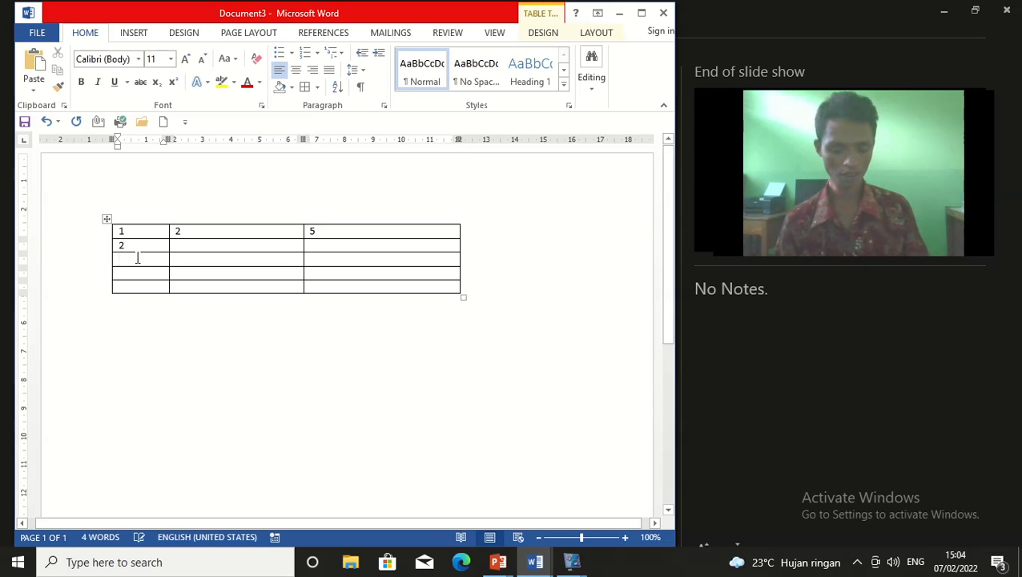
{"action": "type", "text": "3"}
{"action": "left_click", "coordinate": [149, 273]}
{"action": "type", "text": "4 "}
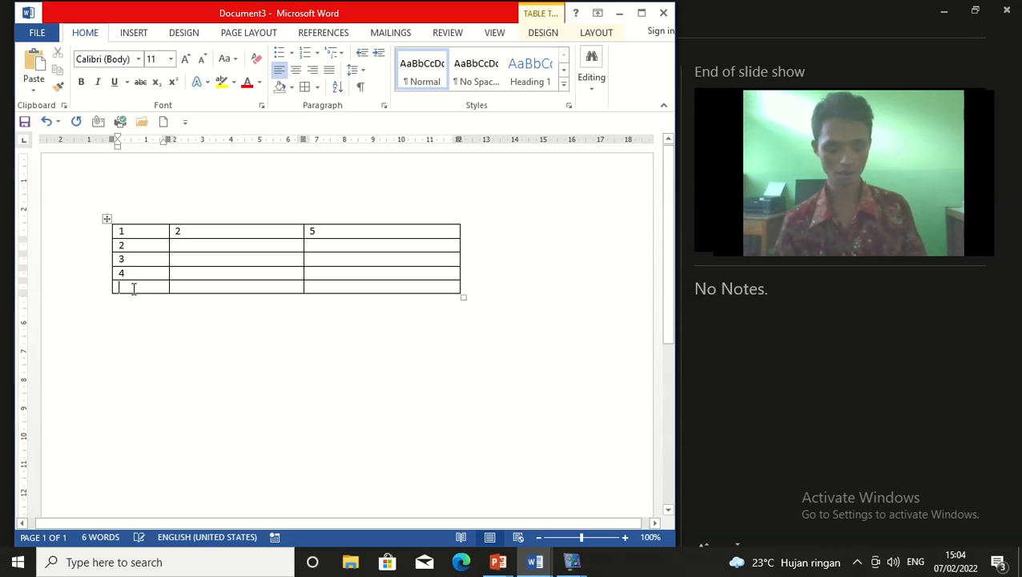
{"action": "type", "text": "5"}
{"action": "left_click", "coordinate": [164, 315]}
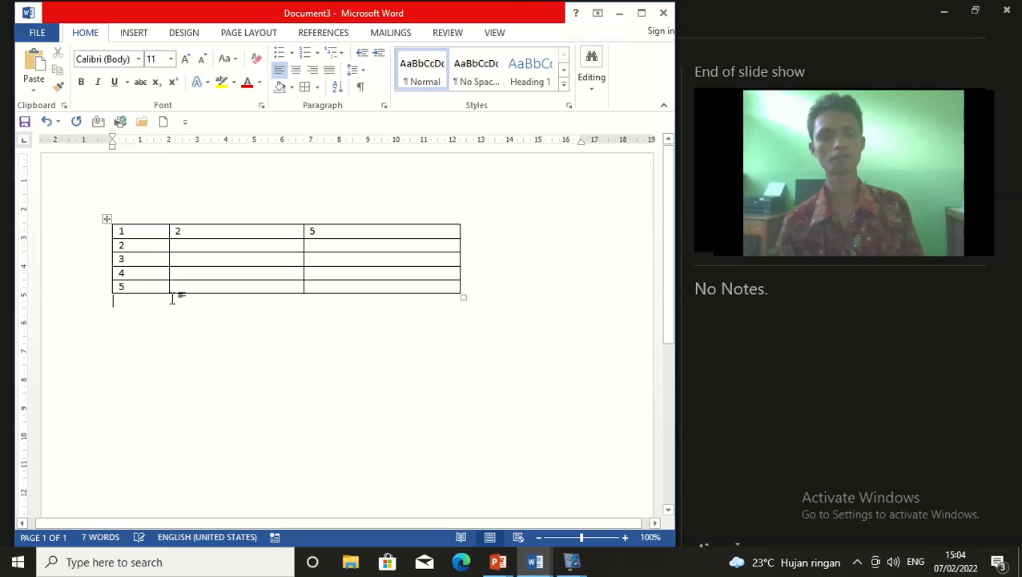
Highlight the table's first row and its first column in turn to distinguish rows from columns.
{"action": "left_click", "coordinate": [152, 257]}
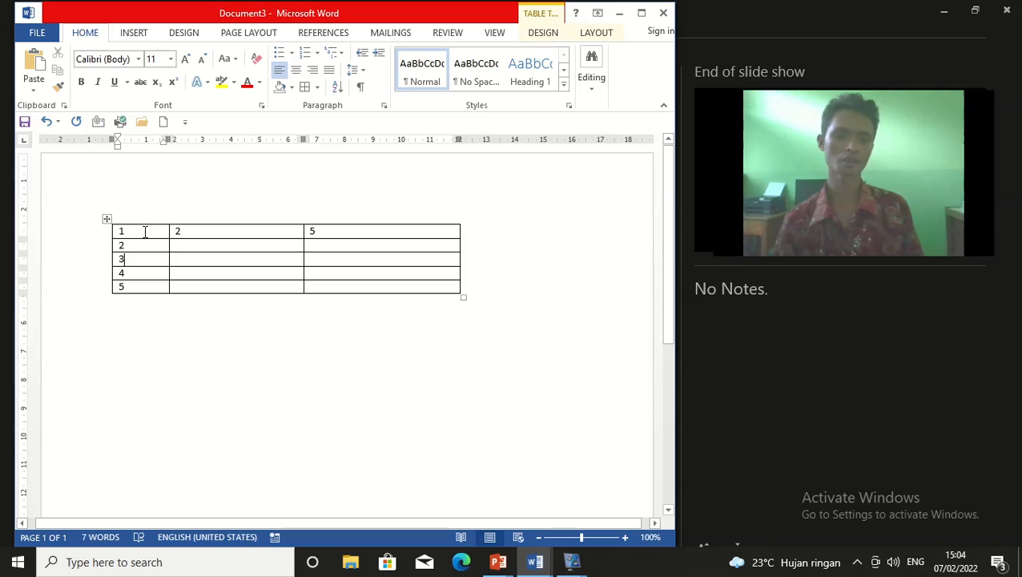
{"action": "mouse_move", "coordinate": [109, 263]}
{"action": "left_click_drag", "start_coordinate": [127, 234], "coordinate": [432, 238]}
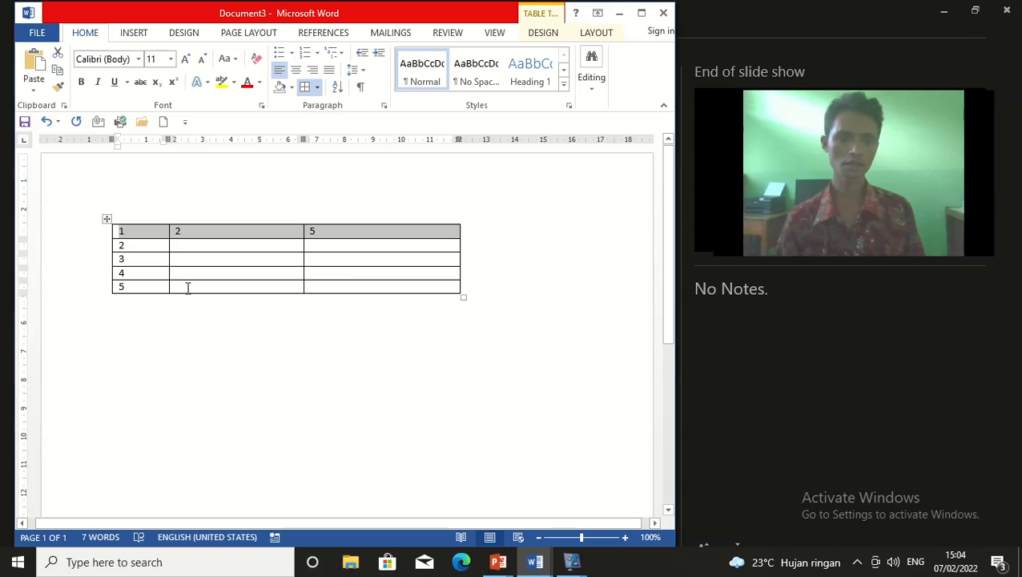
{"action": "left_click", "coordinate": [137, 222]}
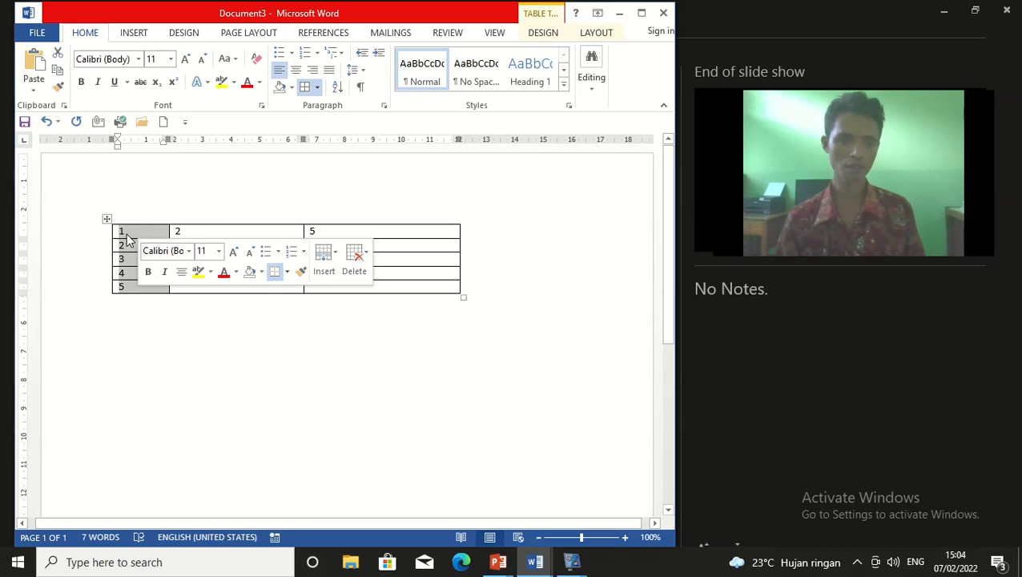
{"action": "left_click", "coordinate": [144, 233]}
{"action": "left_click_drag", "start_coordinate": [143, 234], "coordinate": [151, 292]}
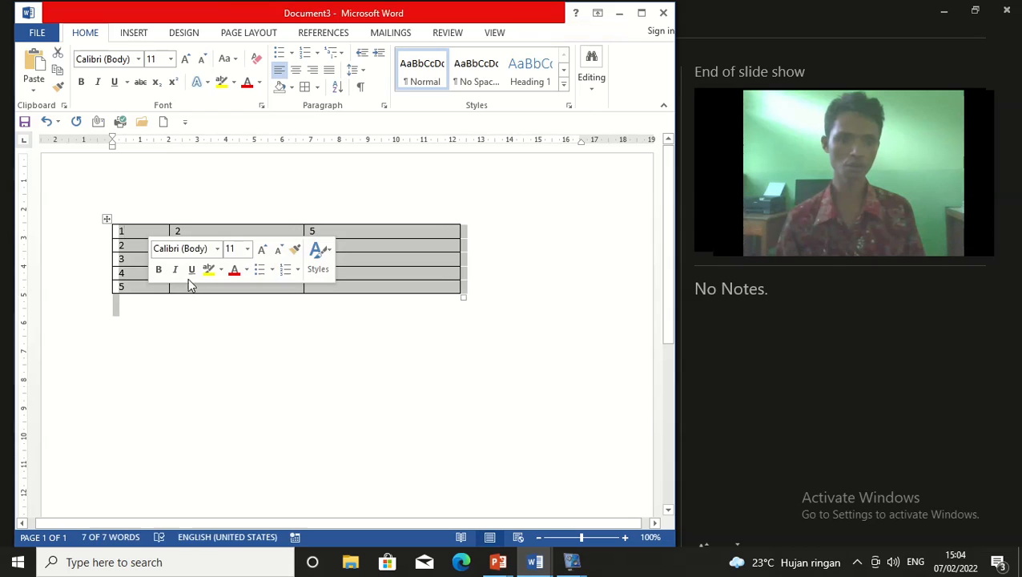
{"action": "left_click", "coordinate": [150, 317]}
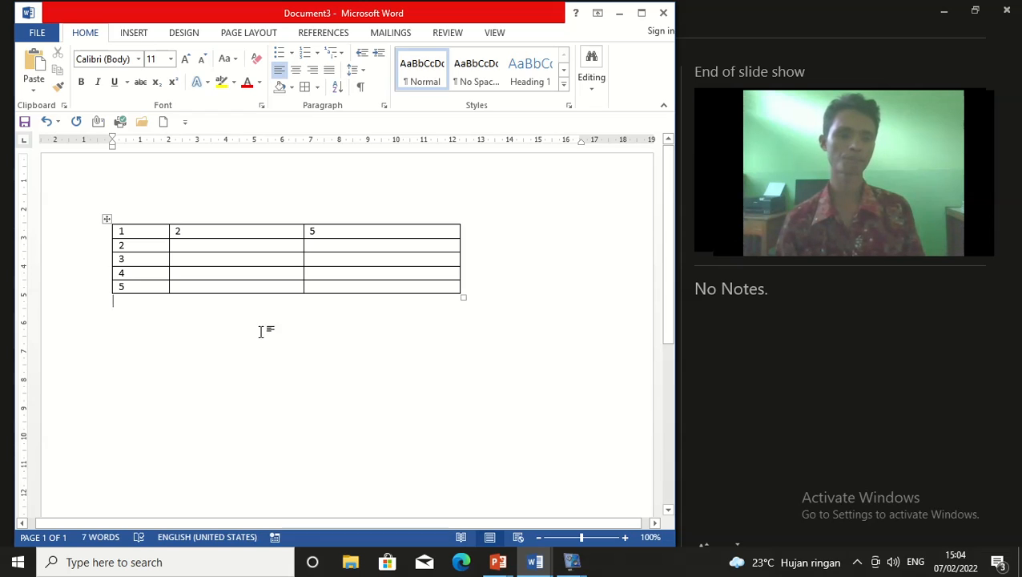
Replace the number in the last cell of the table's first row with 3.
{"action": "left_click", "coordinate": [325, 231]}
{"action": "key", "text": "BackSpace"}
{"action": "type", "text": "3"}
{"action": "left_click", "coordinate": [335, 316]}
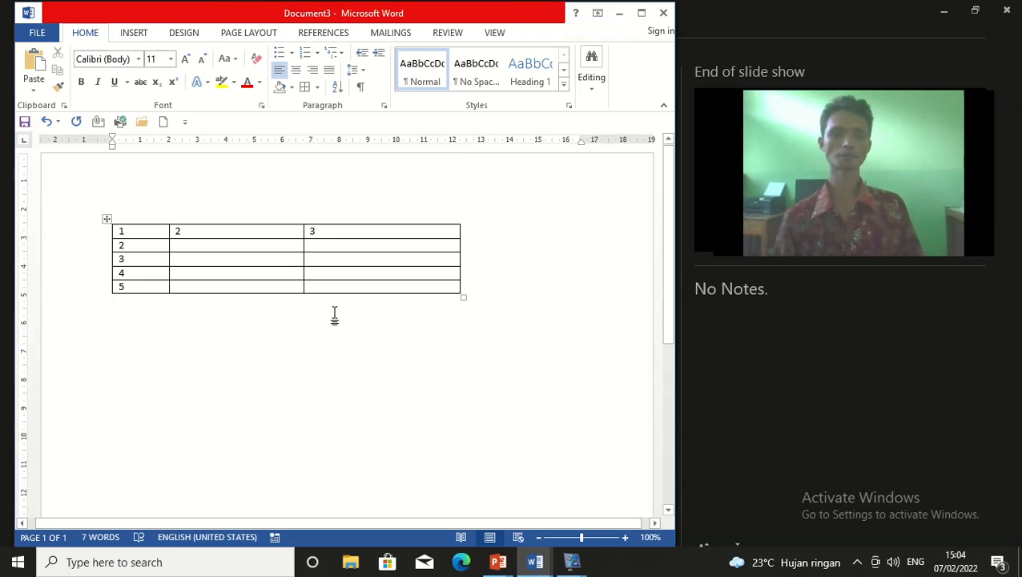
Display the table insertion options to review the available ways of creating a table, without inserting one.
{"action": "left_click", "coordinate": [249, 249]}
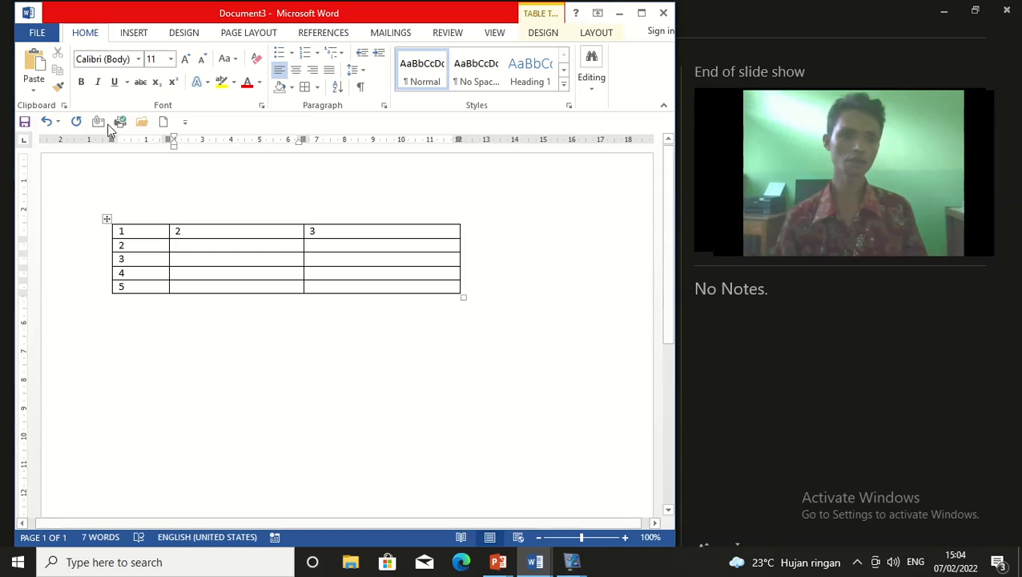
{"action": "left_click", "coordinate": [133, 34]}
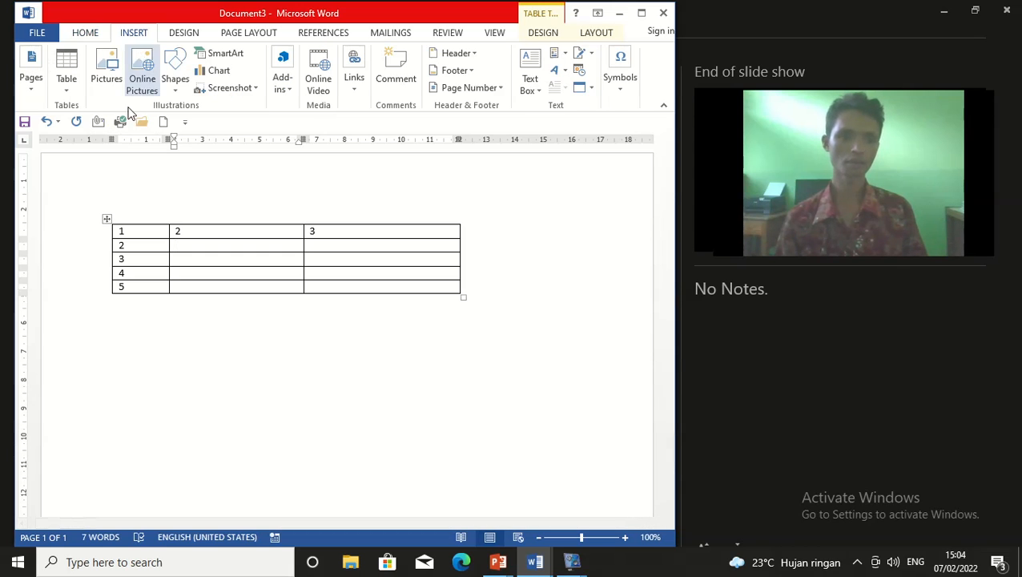
{"action": "left_click", "coordinate": [66, 95]}
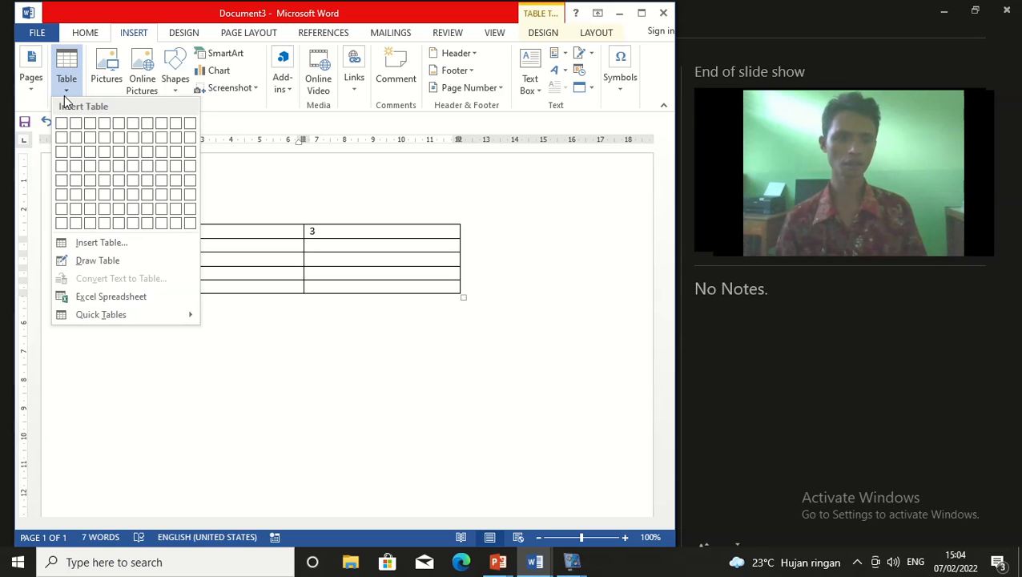
{"action": "left_click", "coordinate": [421, 362]}
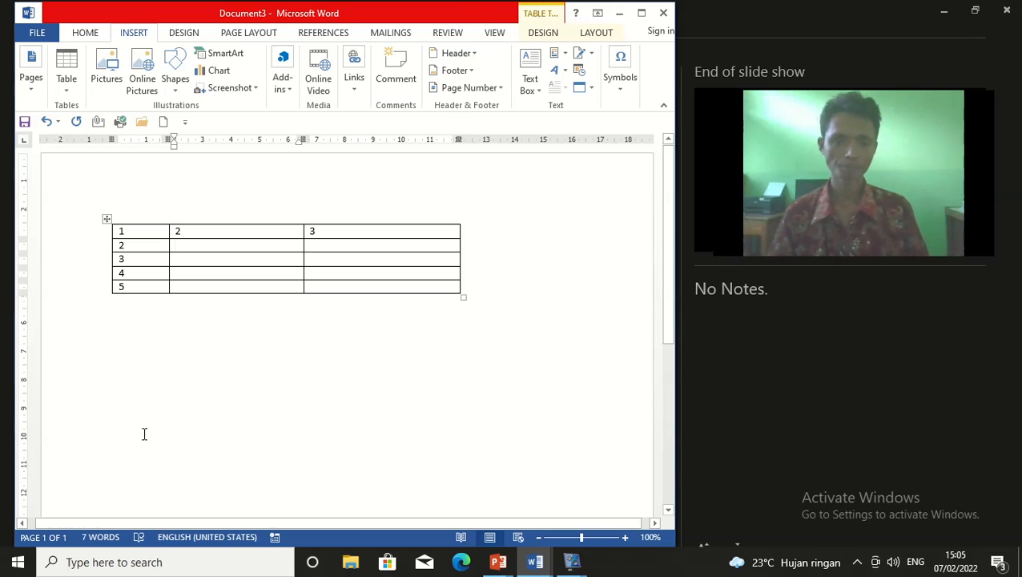
Select the table's second column to view its context commands, and select the whole table once.
{"action": "left_click_drag", "start_coordinate": [250, 238], "coordinate": [260, 285]}
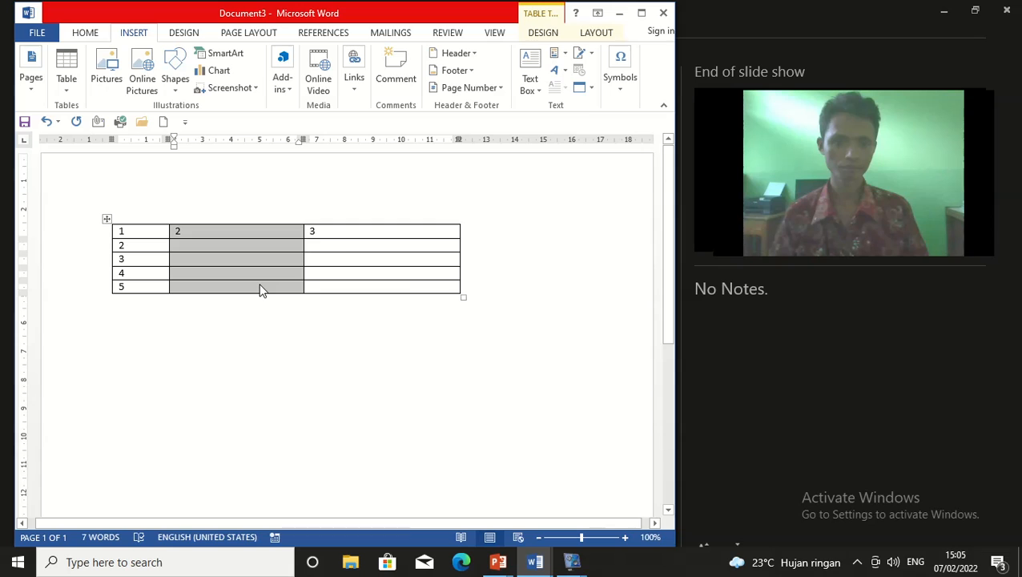
{"action": "right_click", "coordinate": [259, 290]}
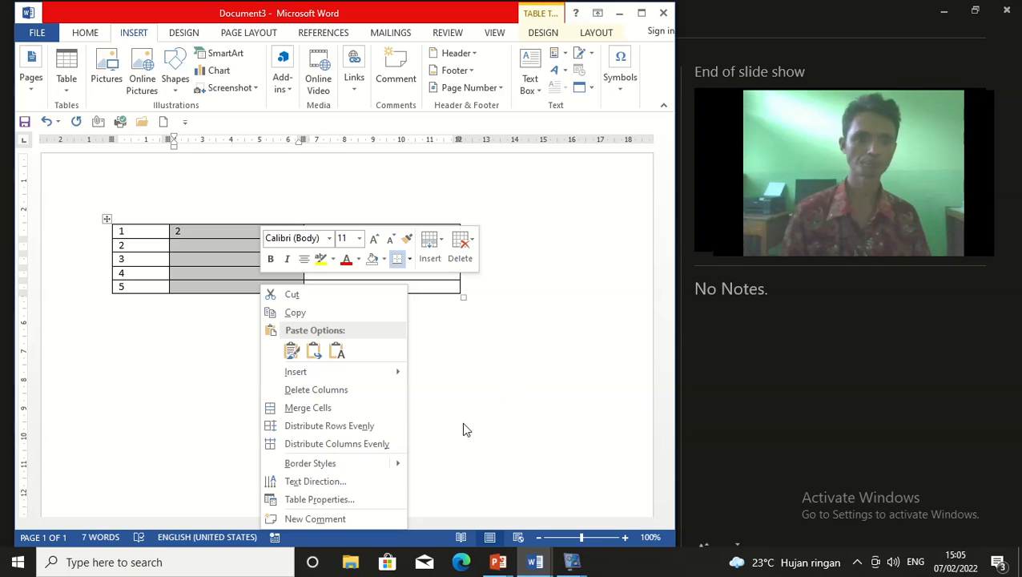
{"action": "left_click", "coordinate": [471, 396]}
{"action": "left_click", "coordinate": [106, 219]}
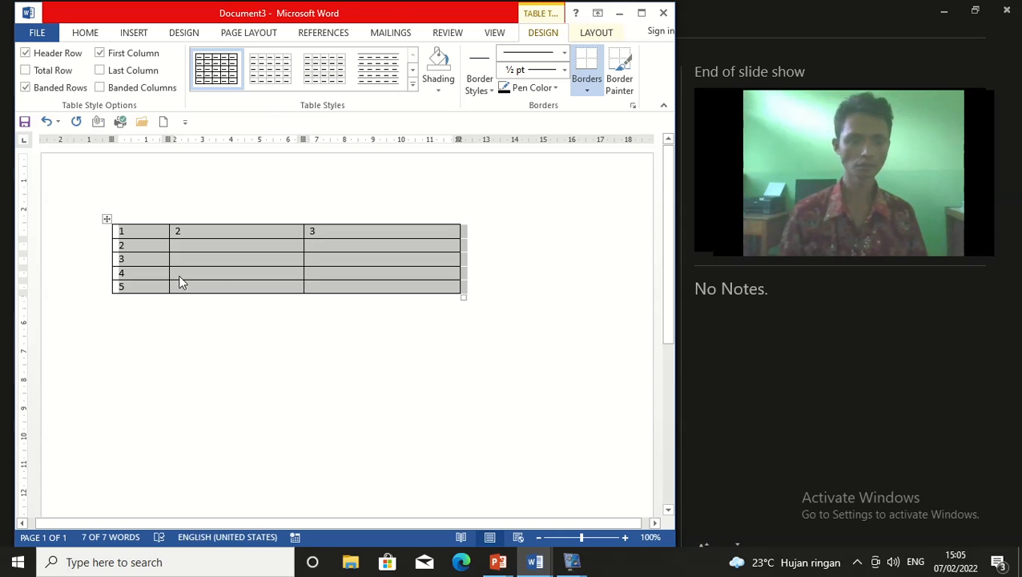
{"action": "left_click", "coordinate": [309, 352]}
{"action": "left_click", "coordinate": [199, 237]}
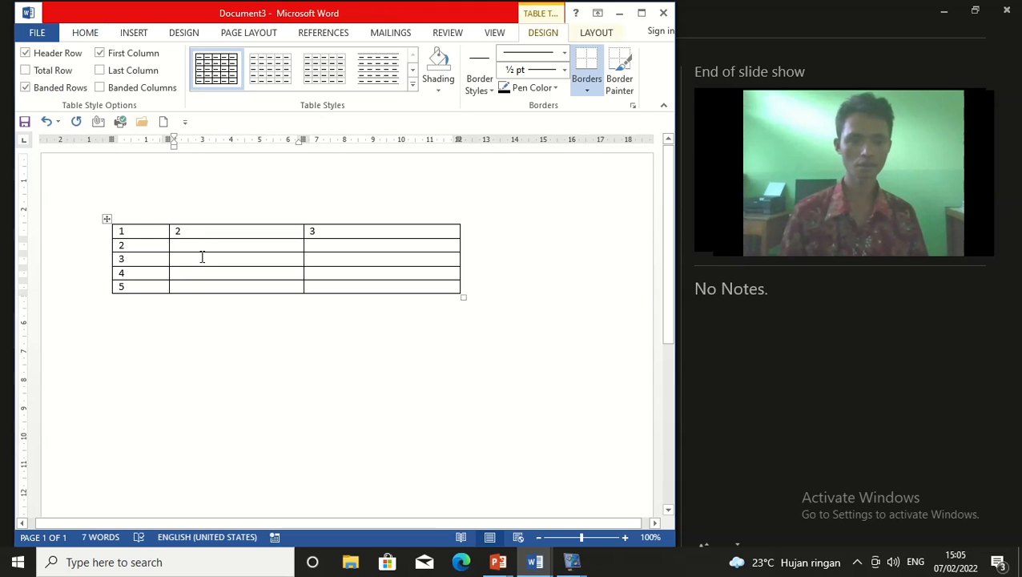
Narrow the table's first column to about 1 cm.
{"action": "left_click", "coordinate": [139, 232]}
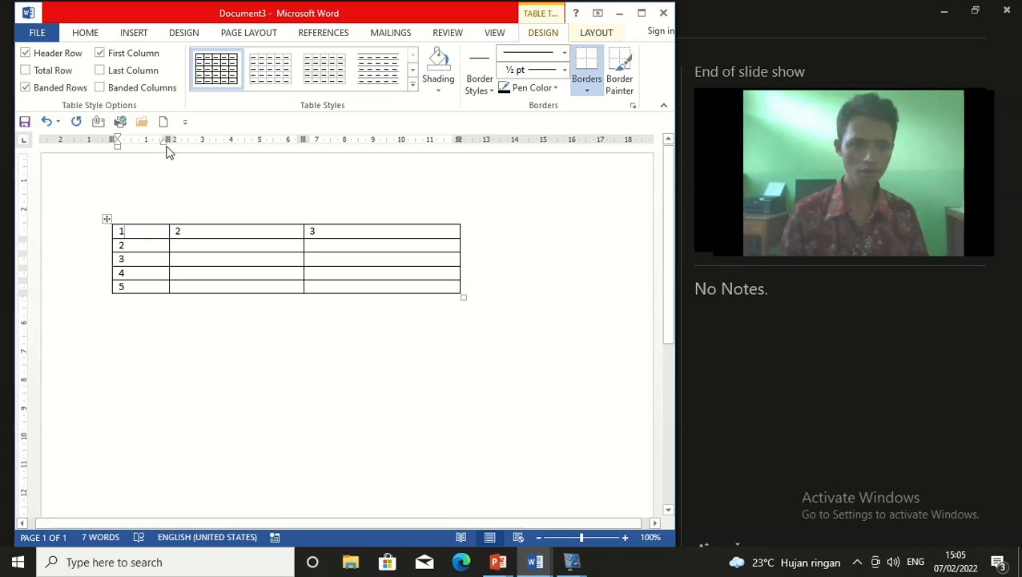
{"action": "left_click_drag", "start_coordinate": [167, 141], "coordinate": [142, 141]}
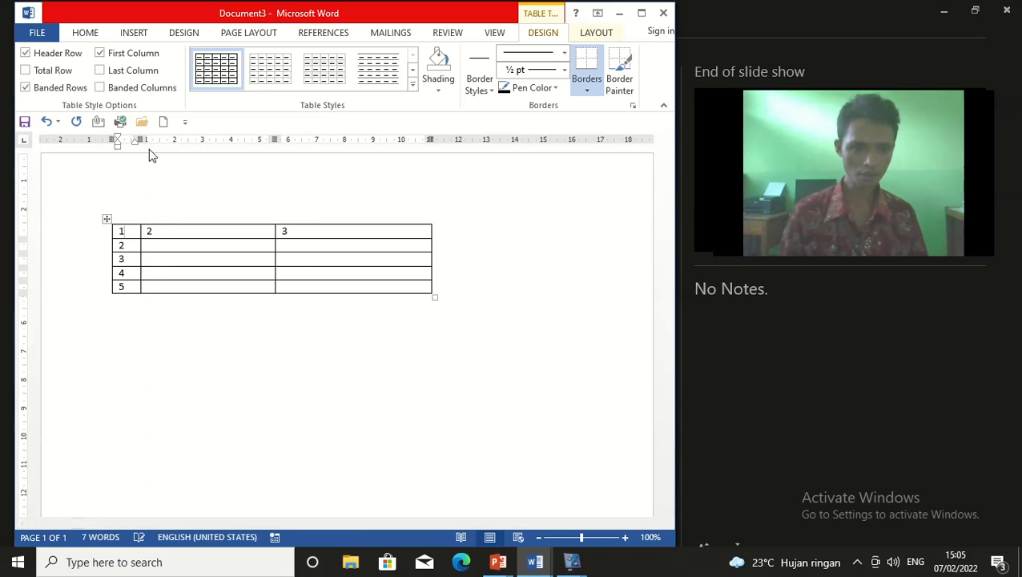
{"action": "left_click", "coordinate": [154, 231]}
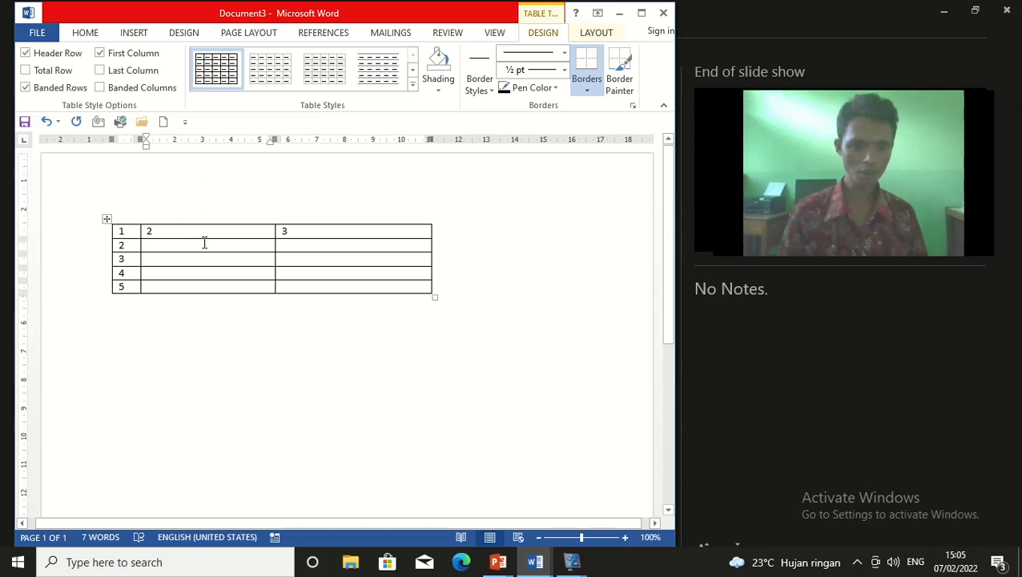
{"action": "left_click", "coordinate": [200, 239]}
{"action": "left_click", "coordinate": [351, 232]}
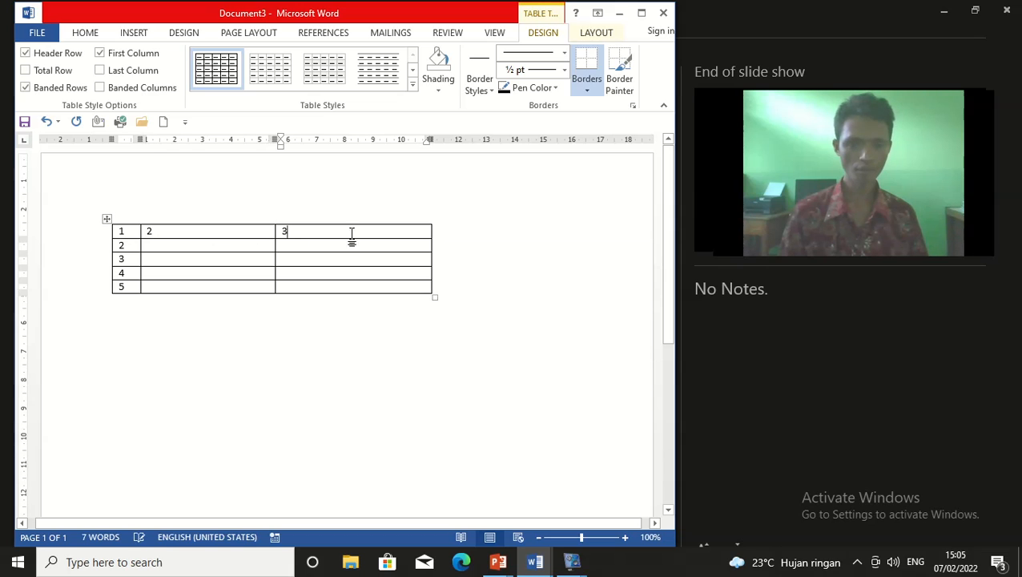
{"action": "left_click", "coordinate": [208, 308]}
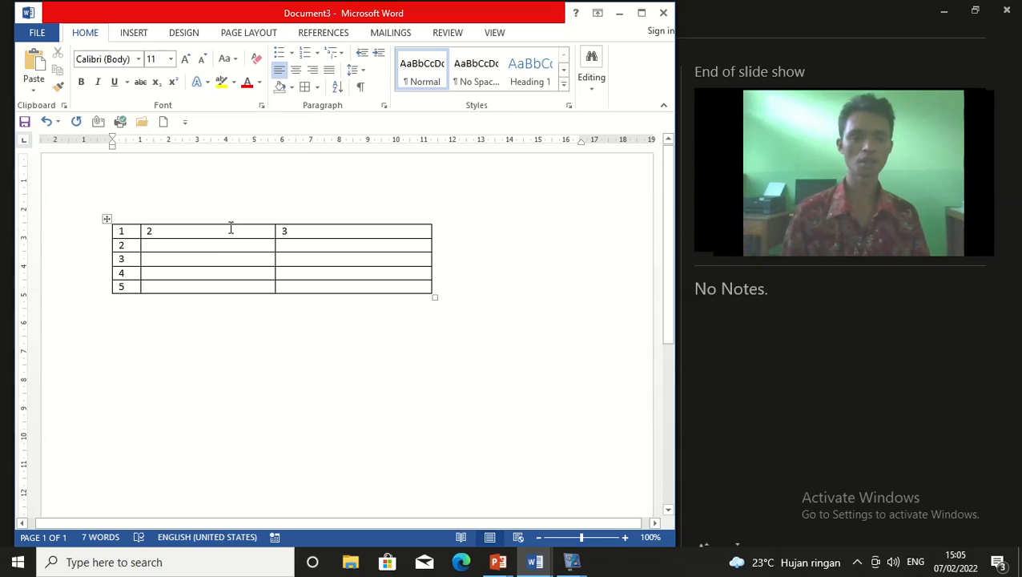
{"action": "left_click_drag", "start_coordinate": [231, 231], "coordinate": [244, 271]}
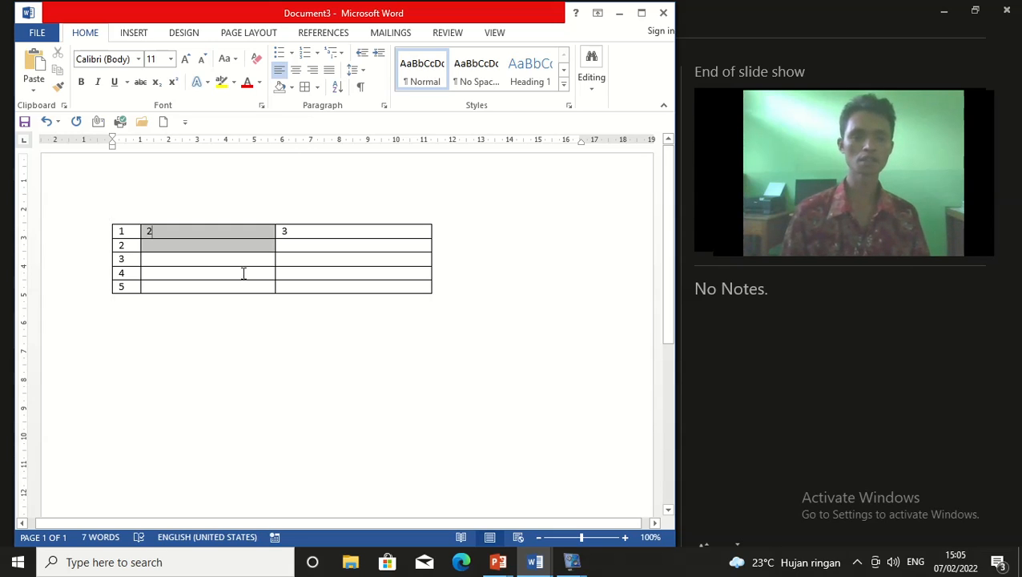
{"action": "left_click", "coordinate": [209, 235]}
{"action": "left_click", "coordinate": [251, 301]}
{"action": "left_click", "coordinate": [311, 244]}
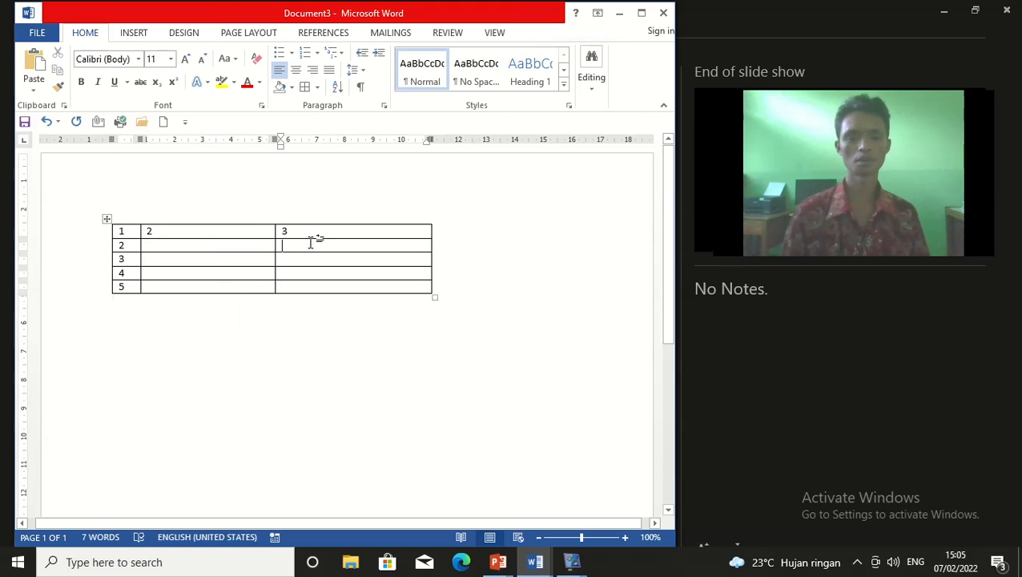
{"action": "left_click_drag", "start_coordinate": [240, 232], "coordinate": [295, 234]}
{"action": "left_click", "coordinate": [185, 287]}
{"action": "left_click", "coordinate": [228, 361]}
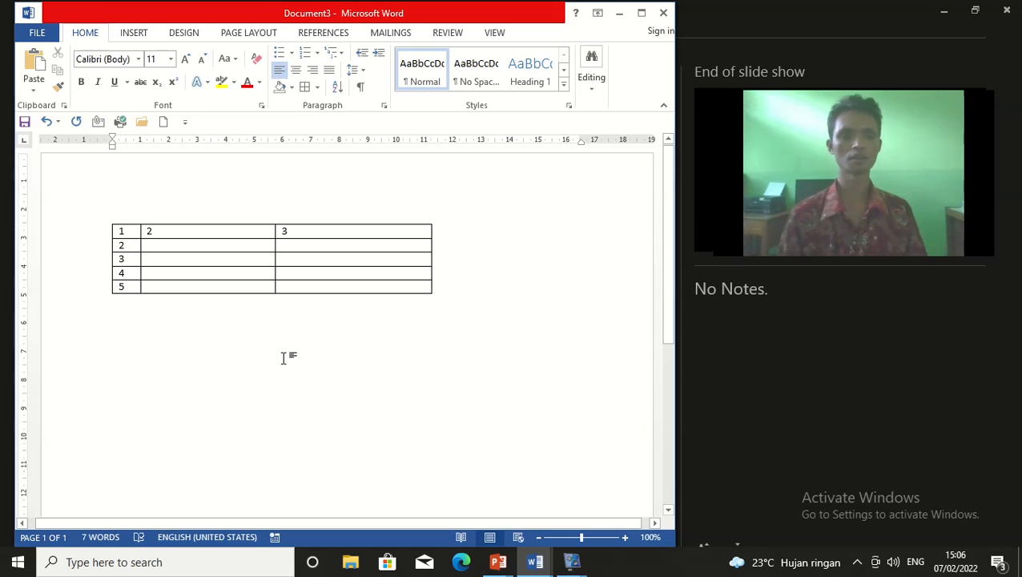
Merge the second and third cells of the table's first row into one cell.
{"action": "left_click_drag", "start_coordinate": [251, 232], "coordinate": [333, 227]}
{"action": "right_click", "coordinate": [304, 229]}
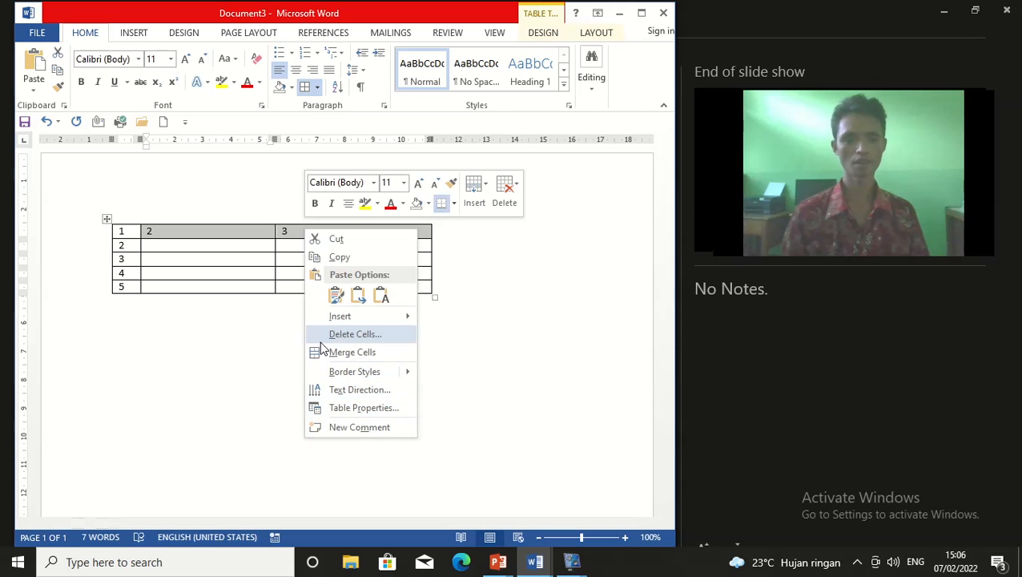
{"action": "left_click", "coordinate": [364, 351]}
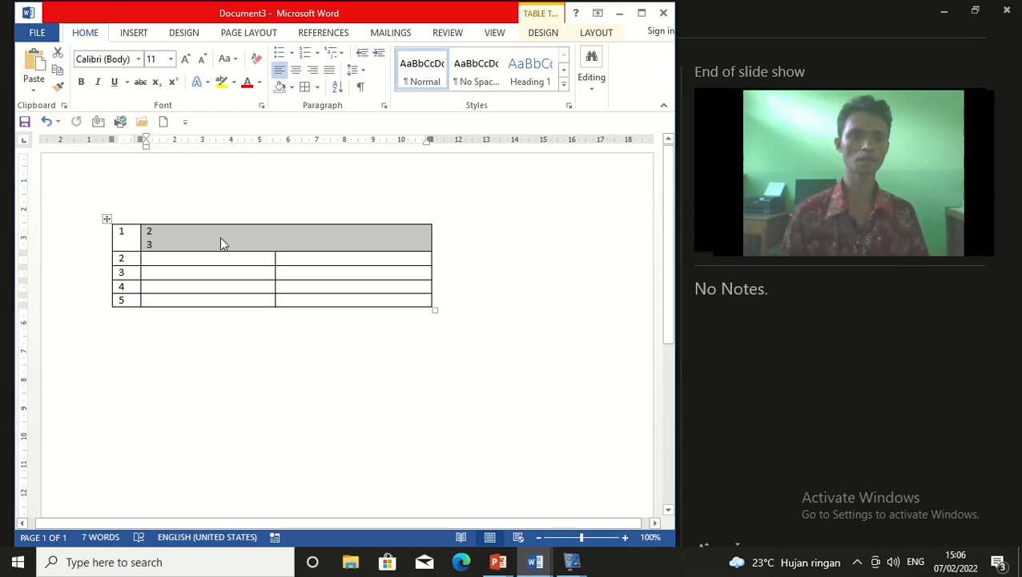
Delete the numbers 3 and 2 from the merged cell in the first row.
{"action": "left_click", "coordinate": [210, 249]}
{"action": "key", "text": "BackSpace"}
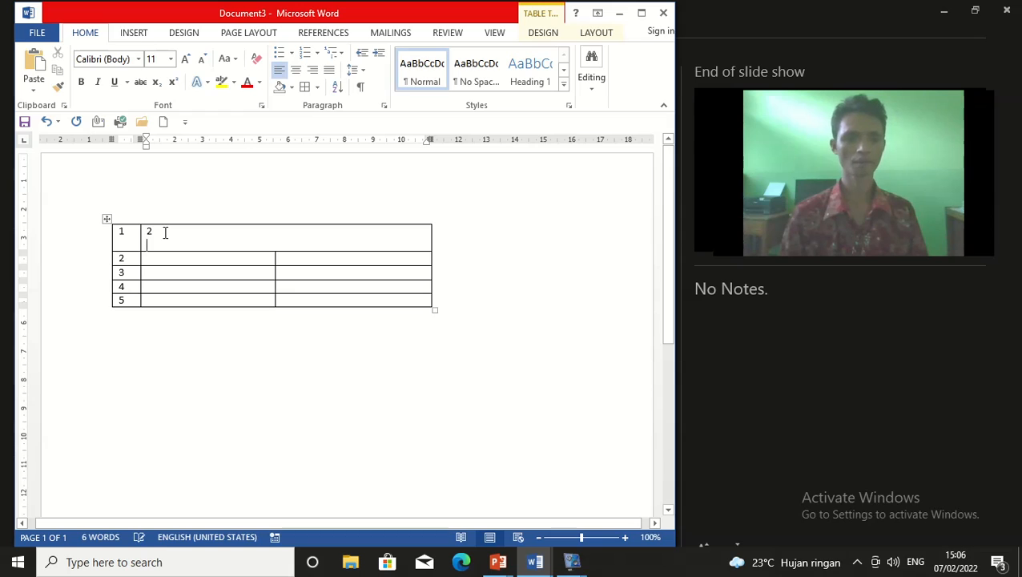
{"action": "key", "text": "BackSpace"}
{"action": "left_click", "coordinate": [213, 262]}
{"action": "left_click", "coordinate": [226, 219]}
{"action": "left_click", "coordinate": [223, 245]}
{"action": "left_click_drag", "start_coordinate": [168, 238], "coordinate": [353, 244]}
{"action": "left_click", "coordinate": [337, 241]}
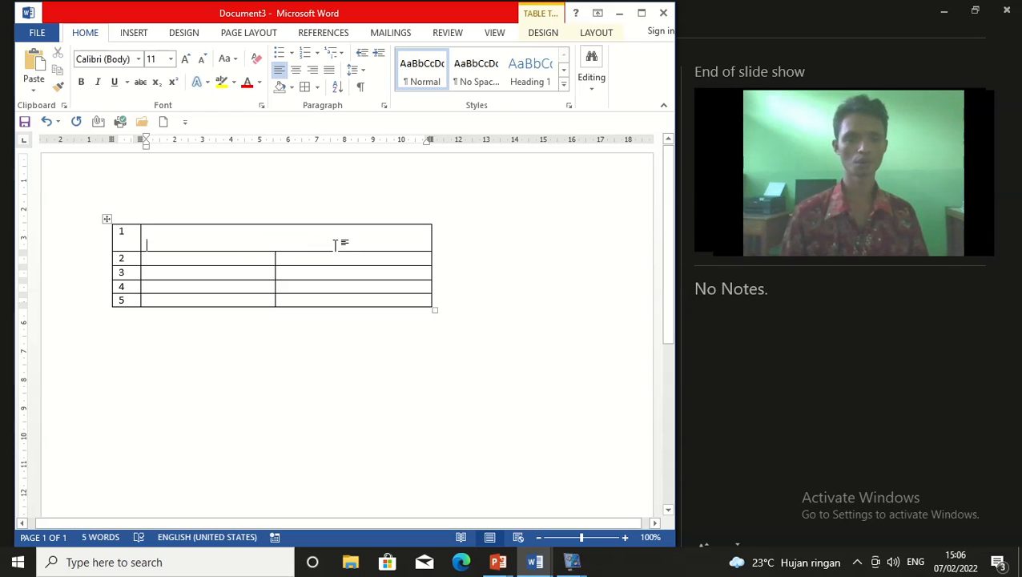
{"action": "left_click", "coordinate": [218, 263]}
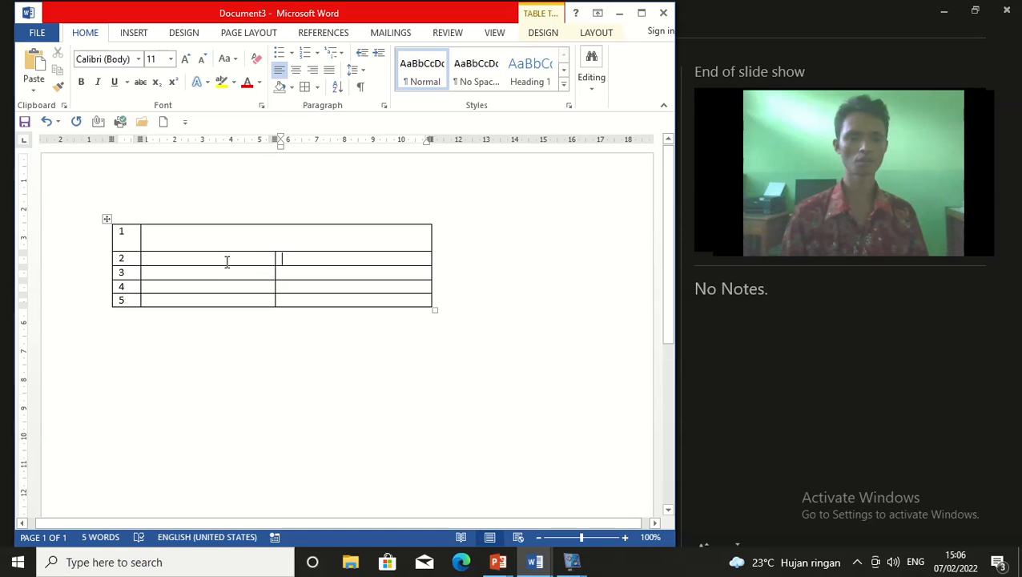
{"action": "left_click", "coordinate": [201, 232]}
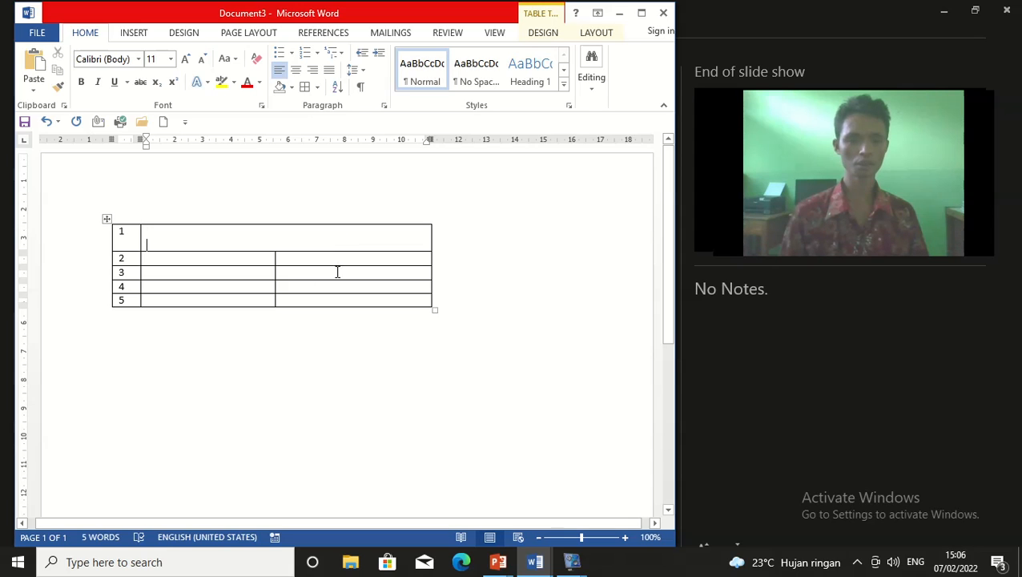
Merge the second-column cells of rows 2 and 3 into one cell.
{"action": "left_click_drag", "start_coordinate": [222, 265], "coordinate": [226, 277]}
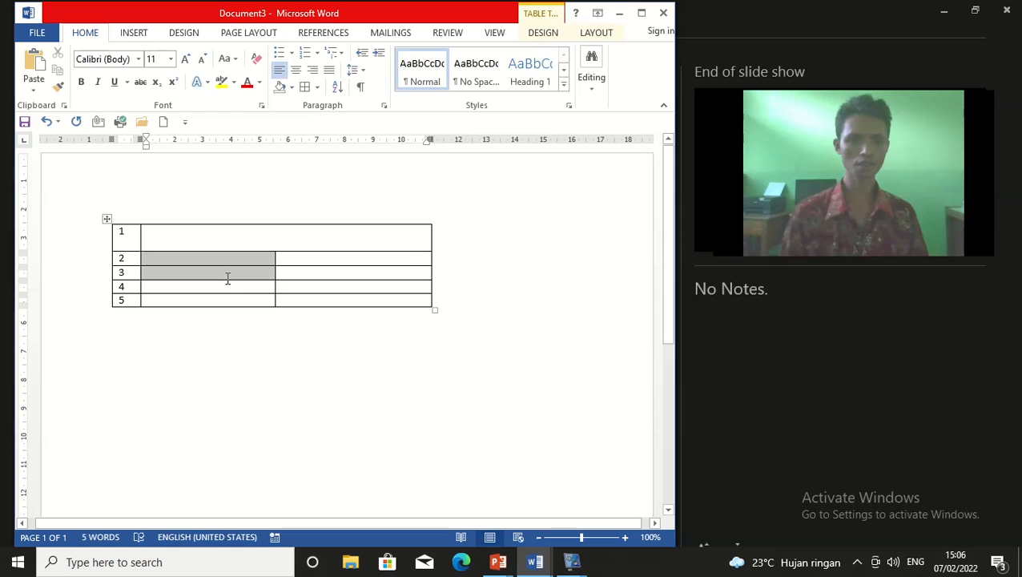
{"action": "right_click", "coordinate": [228, 282]}
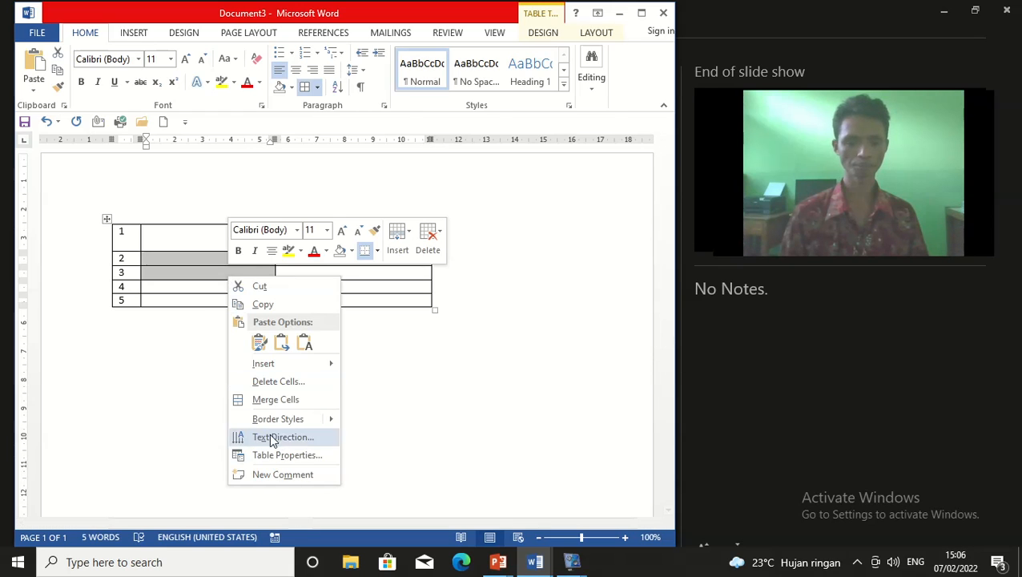
{"action": "left_click", "coordinate": [238, 399]}
{"action": "left_click", "coordinate": [410, 372]}
{"action": "left_click", "coordinate": [201, 267]}
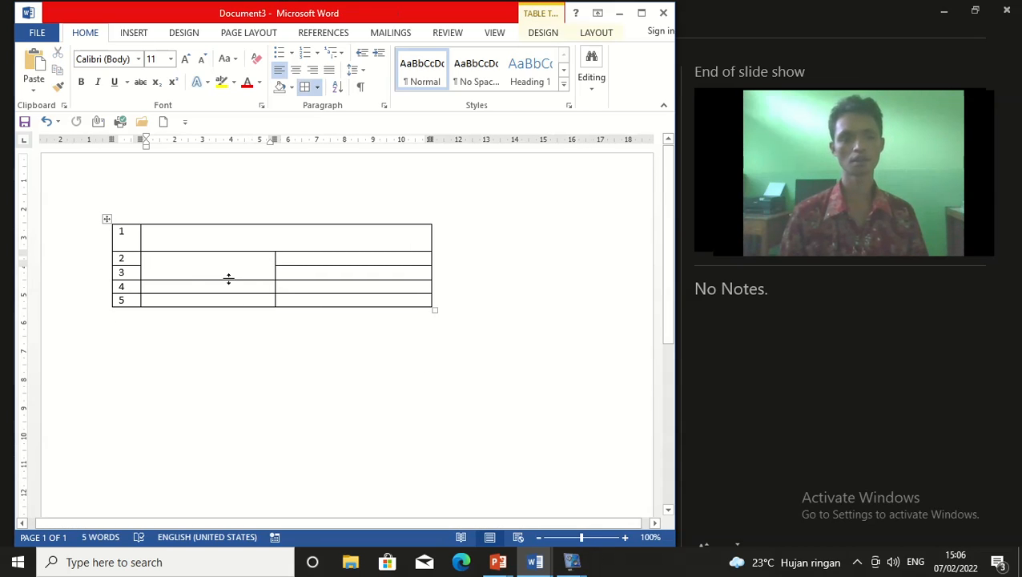
{"action": "left_click", "coordinate": [272, 237]}
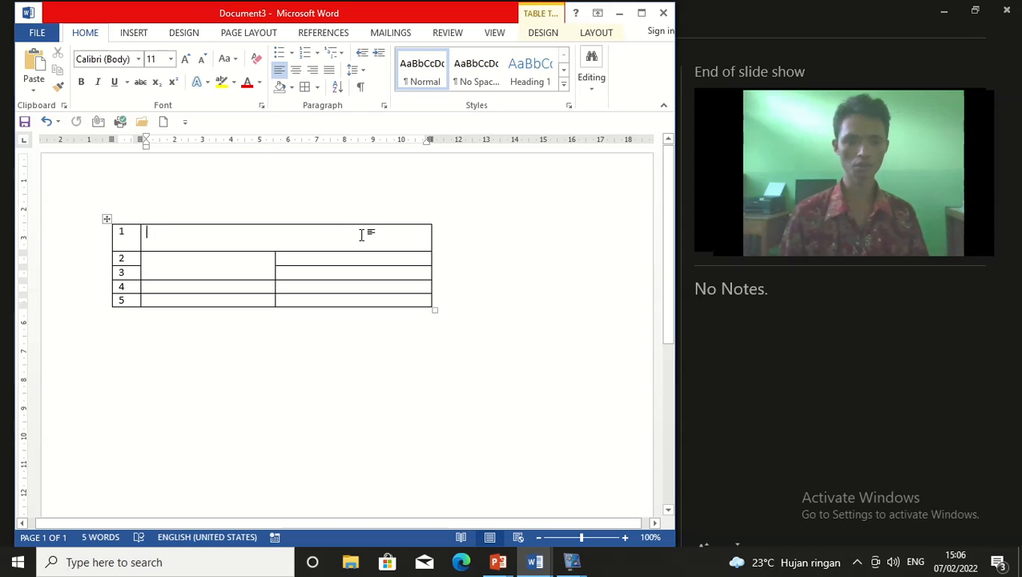
{"action": "key", "text": "Down"}
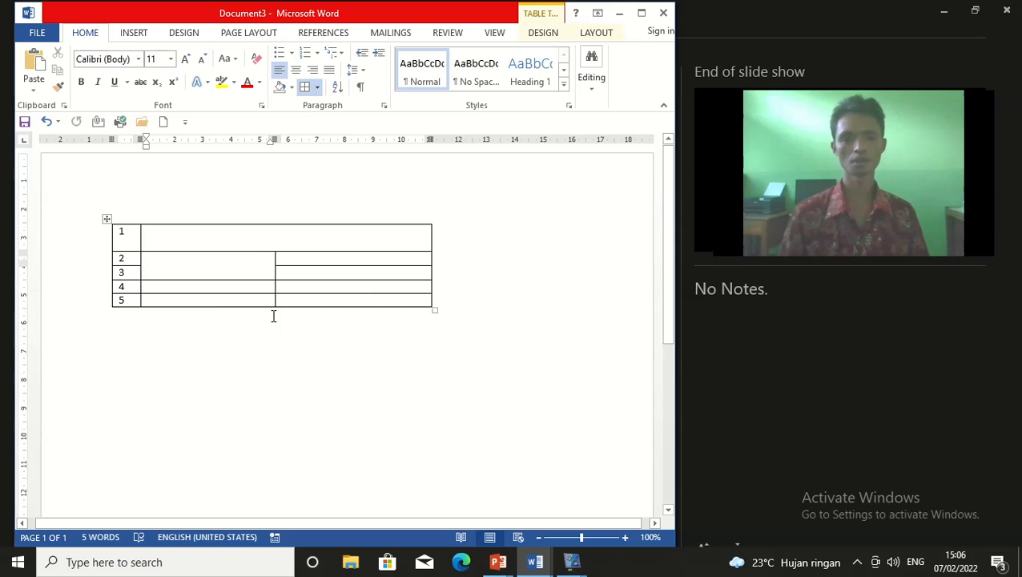
{"action": "left_click", "coordinate": [257, 248]}
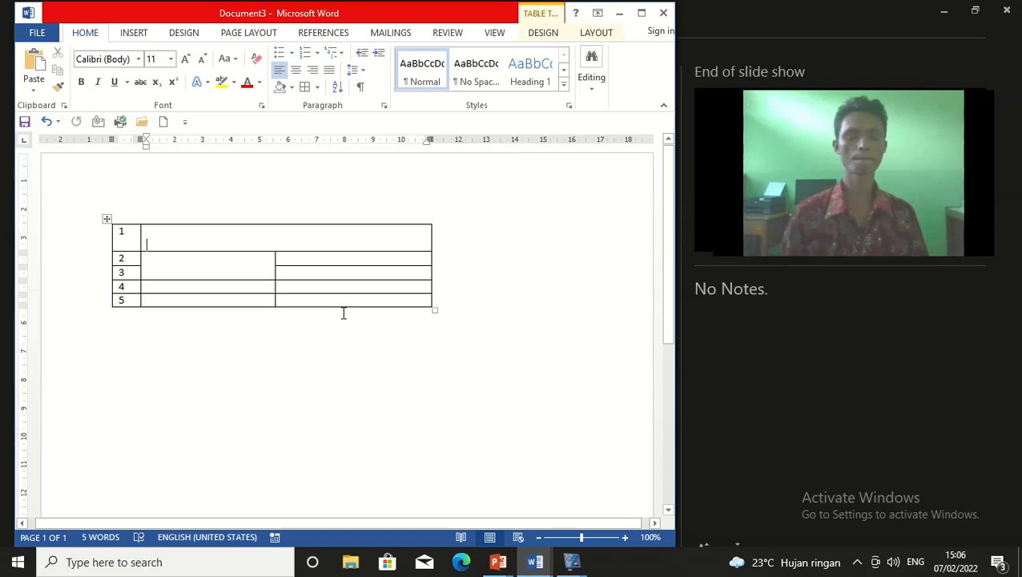
Undo both cell merges and the deletion of the numbers in the merged first-row cell.
{"action": "key", "text": "ctrl+z"}
{"action": "key", "text": "ctrl+z"}
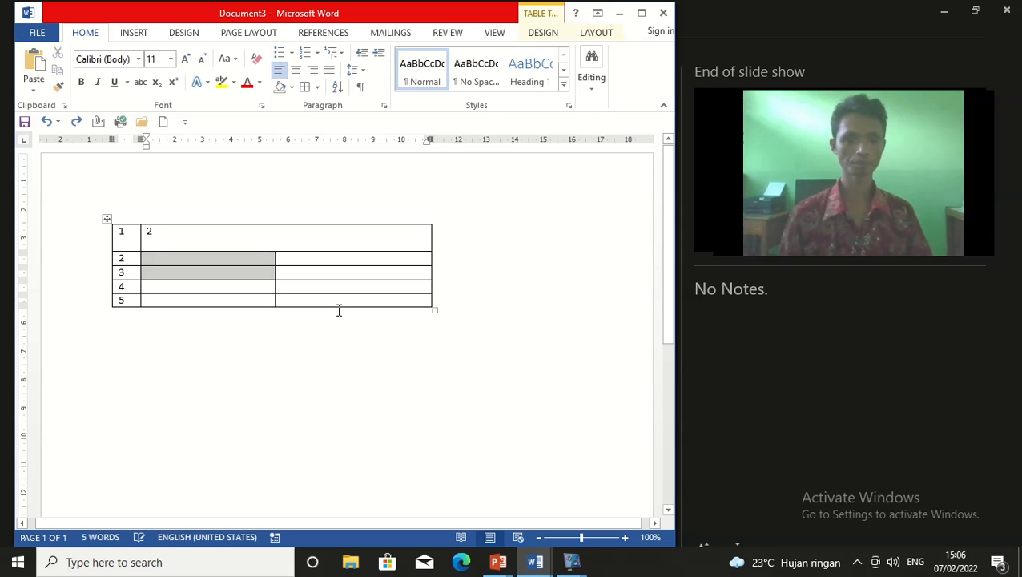
{"action": "key", "text": "ctrl+z"}
{"action": "key", "text": "ctrl+z"}
{"action": "key", "text": "ctrl+z"}
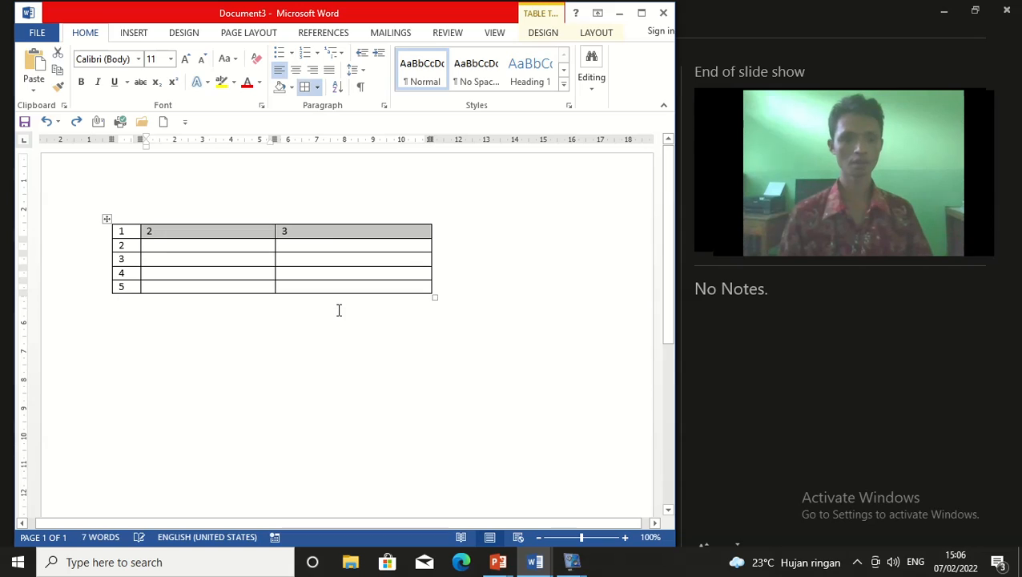
Clear the contents of the second and third cells in the table's first row.
{"action": "left_click_drag", "start_coordinate": [304, 237], "coordinate": [215, 230]}
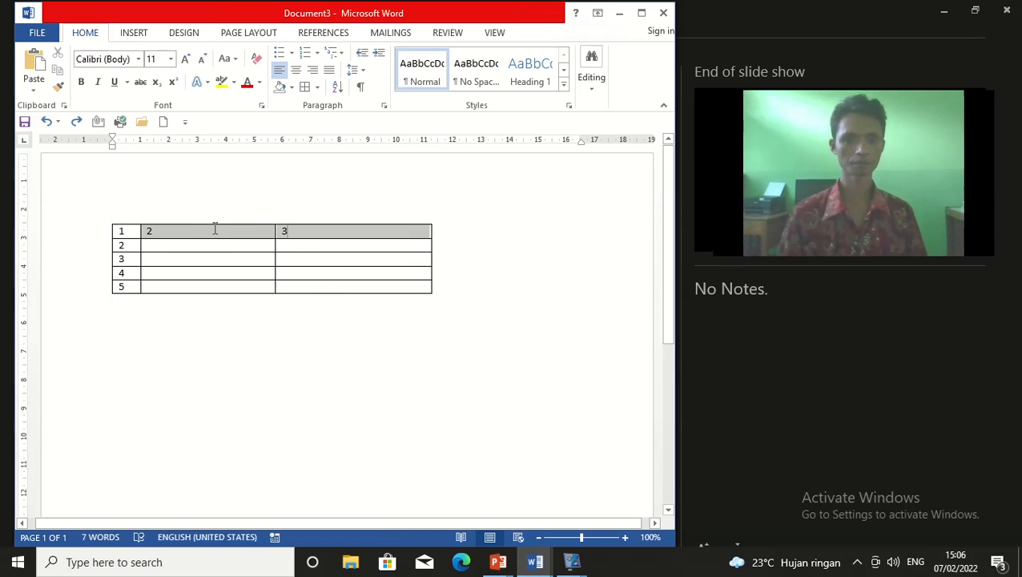
{"action": "key", "text": "Delete"}
{"action": "left_click", "coordinate": [341, 338]}
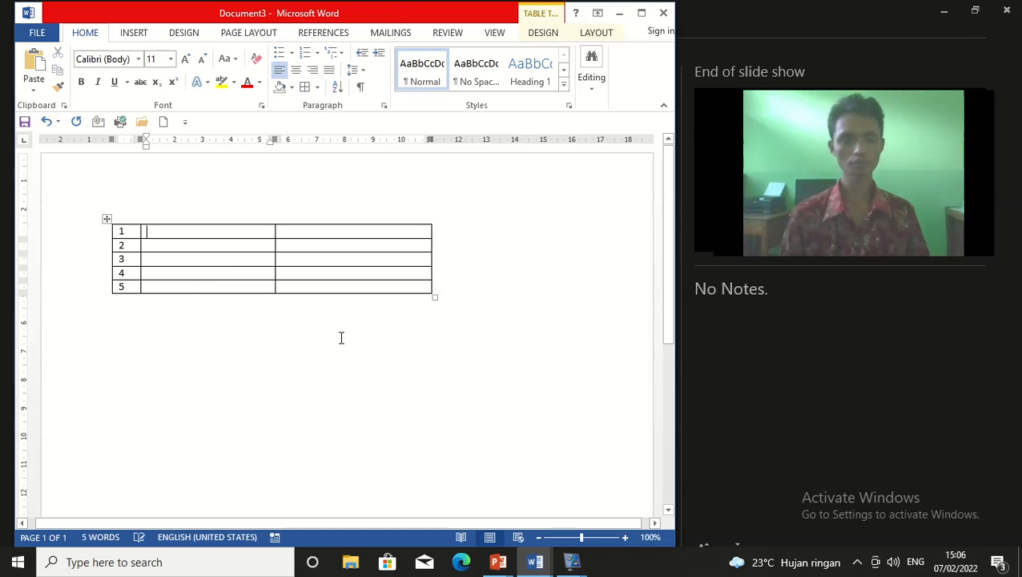
{"action": "left_click", "coordinate": [251, 237]}
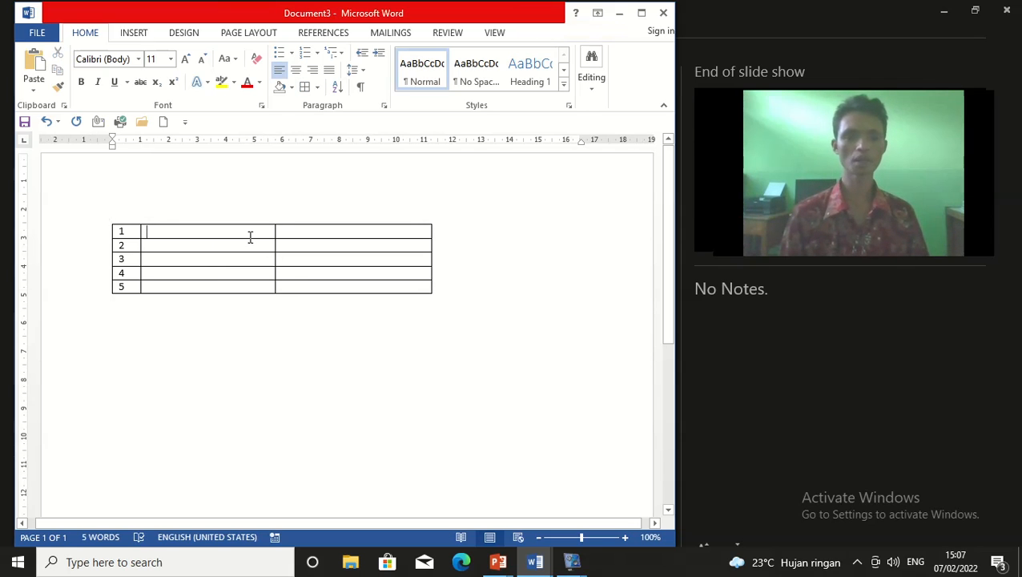
{"action": "left_click", "coordinate": [315, 233]}
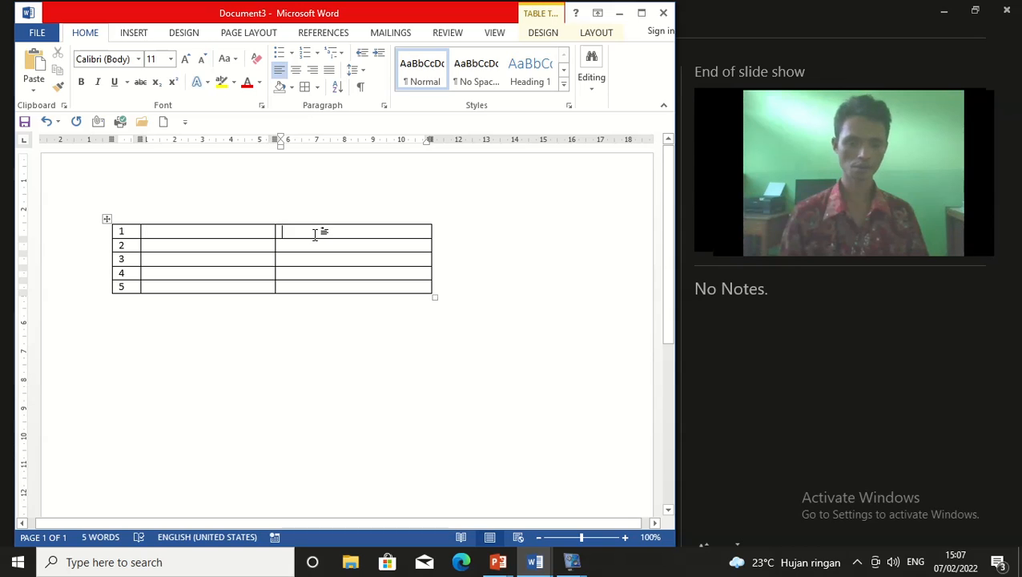
{"action": "left_click", "coordinate": [244, 234]}
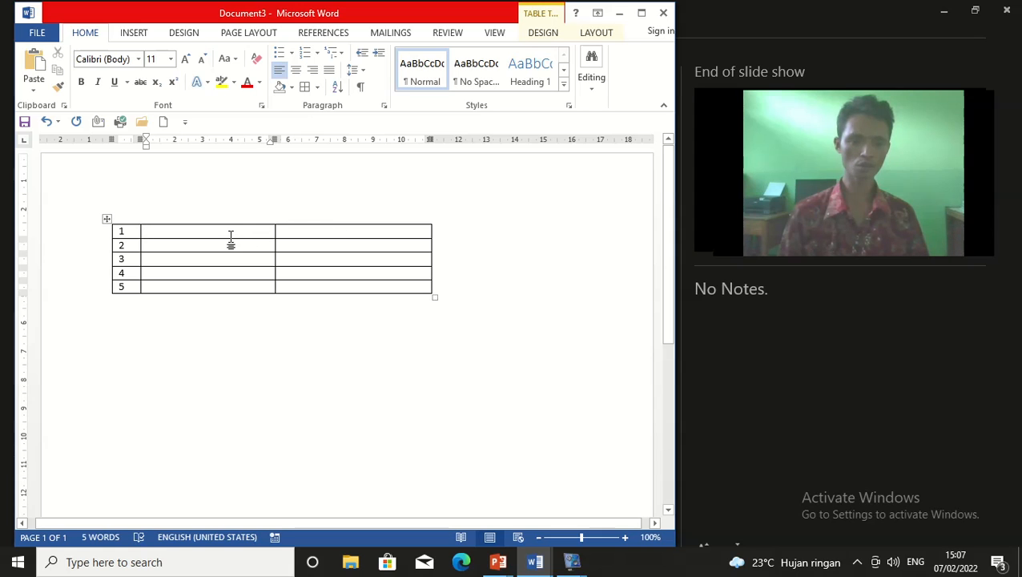
{"action": "left_click", "coordinate": [326, 236]}
{"action": "left_click", "coordinate": [213, 232]}
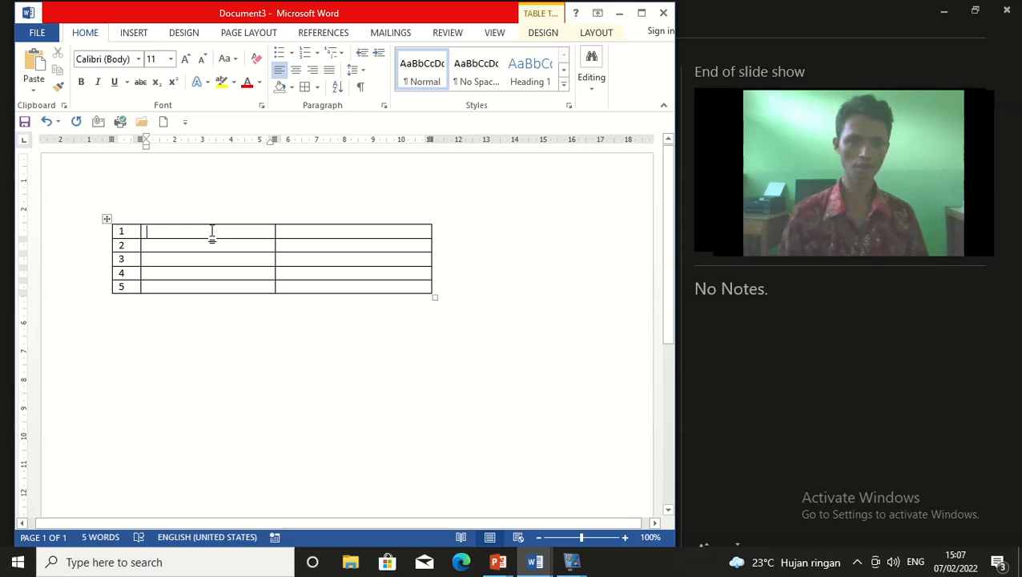
{"action": "left_click", "coordinate": [405, 232]}
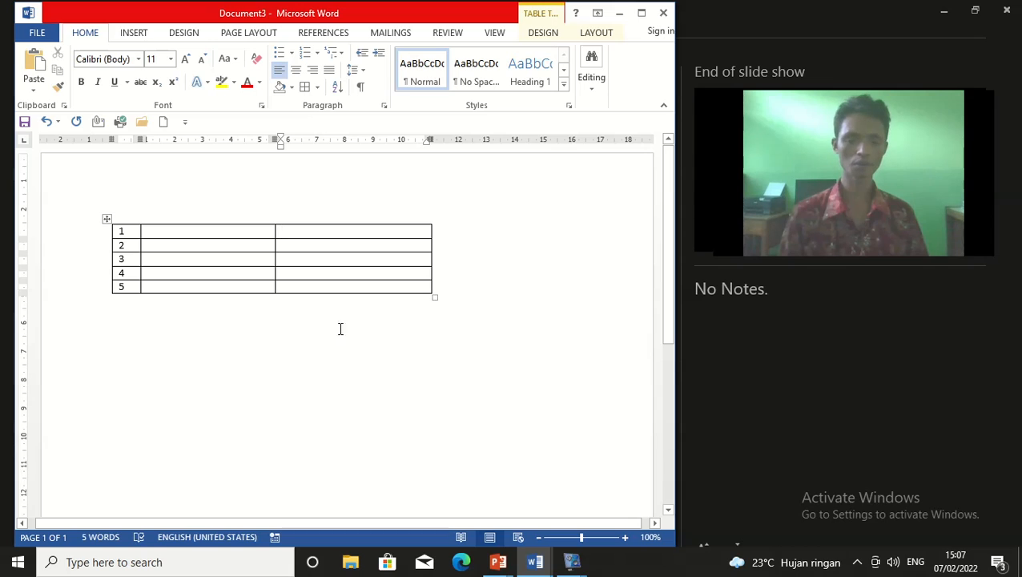
{"action": "left_click", "coordinate": [183, 231]}
{"action": "left_click_drag", "start_coordinate": [240, 230], "coordinate": [283, 235]}
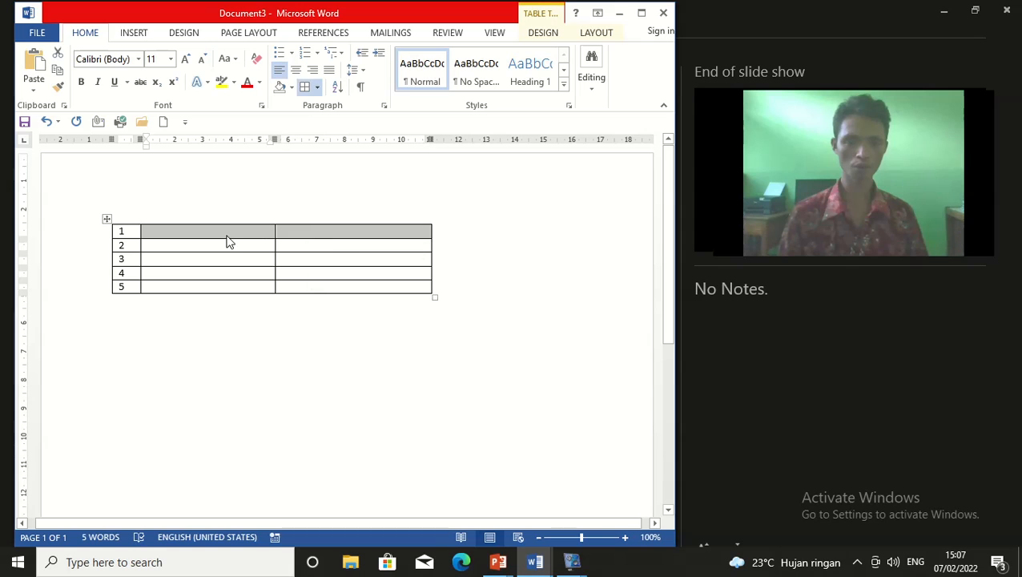
{"action": "right_click", "coordinate": [326, 229]}
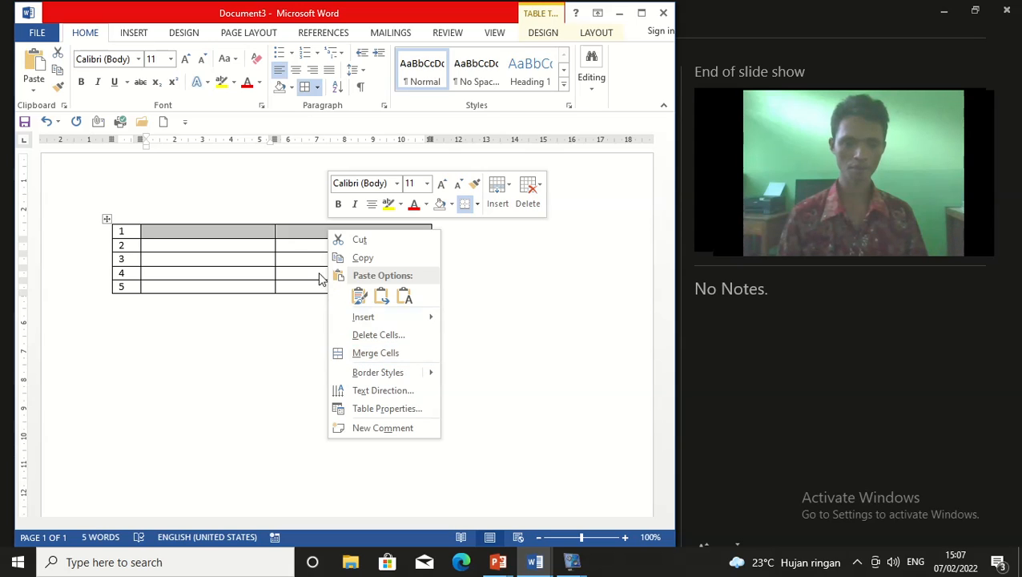
{"action": "left_click", "coordinate": [289, 235]}
{"action": "left_click", "coordinate": [218, 232]}
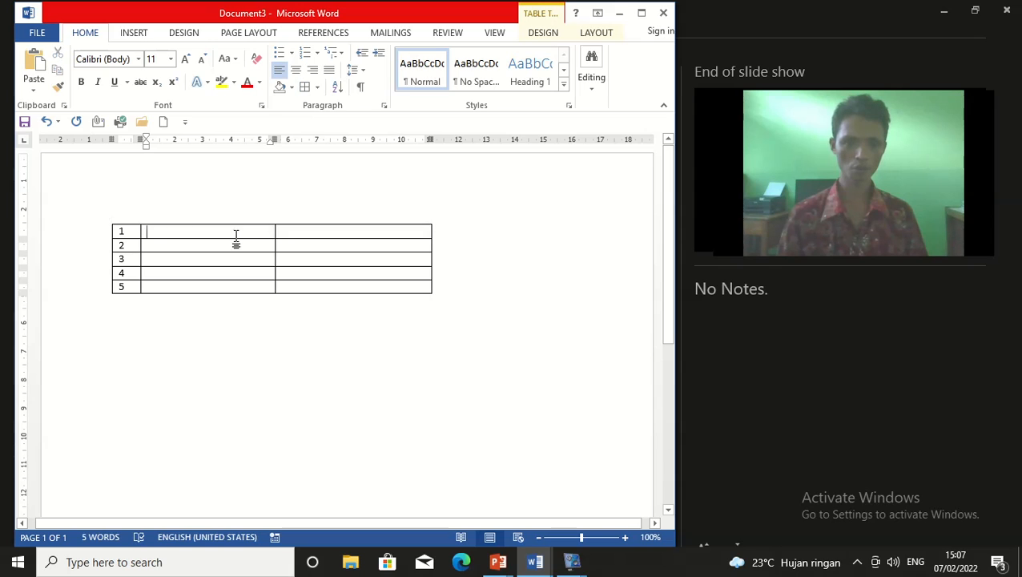
{"action": "left_click_drag", "start_coordinate": [235, 237], "coordinate": [310, 242]}
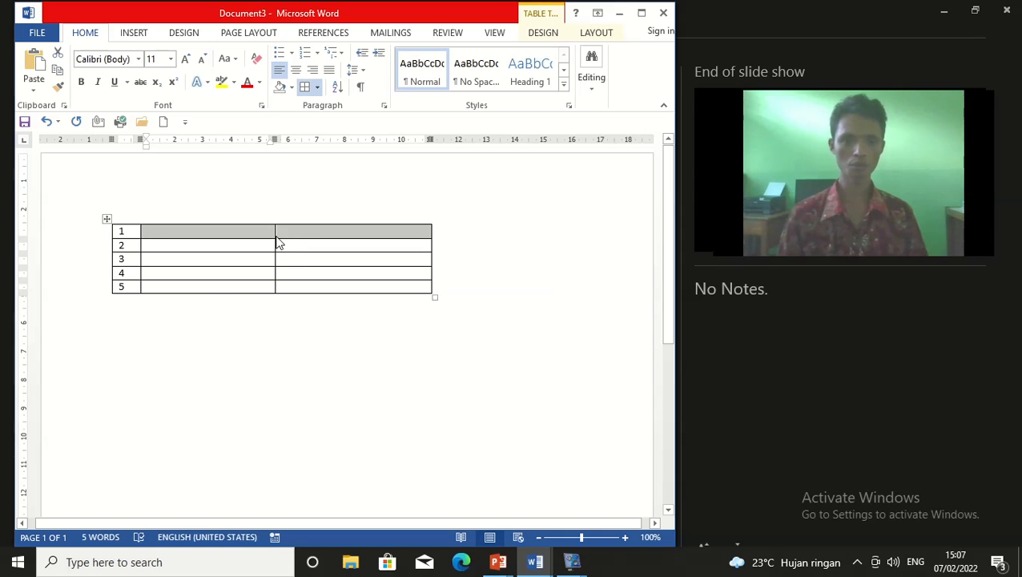
{"action": "left_click", "coordinate": [294, 232]}
Merge the second and third cells of the table's first row into one cell.
{"action": "left_click_drag", "start_coordinate": [228, 231], "coordinate": [297, 237]}
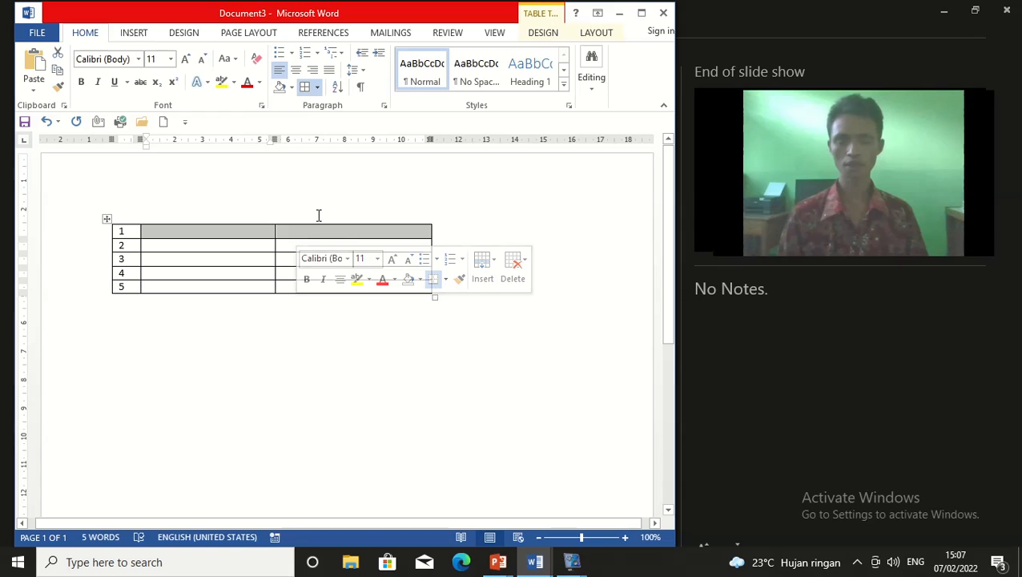
{"action": "right_click", "coordinate": [309, 240]}
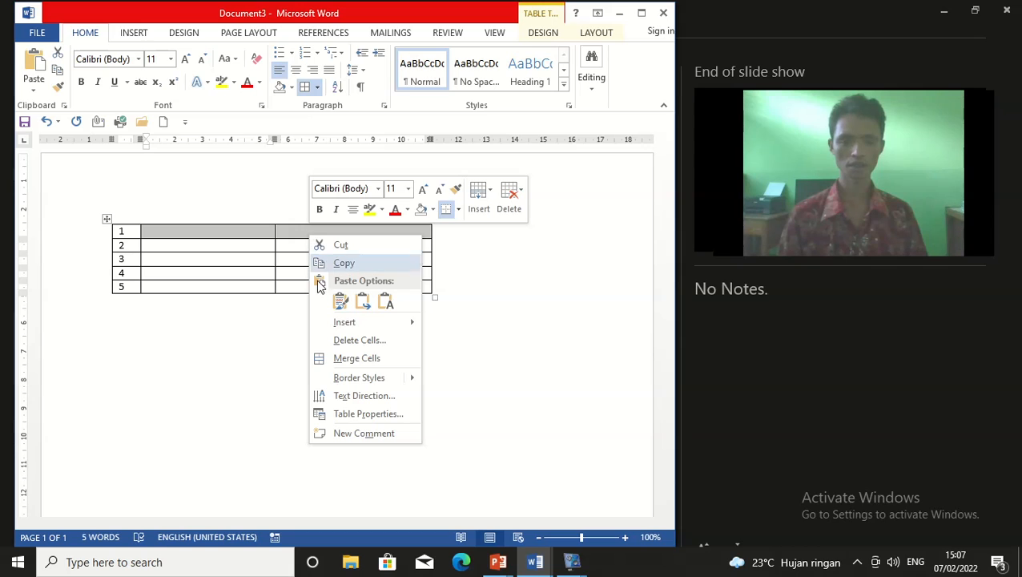
{"action": "left_click", "coordinate": [353, 358]}
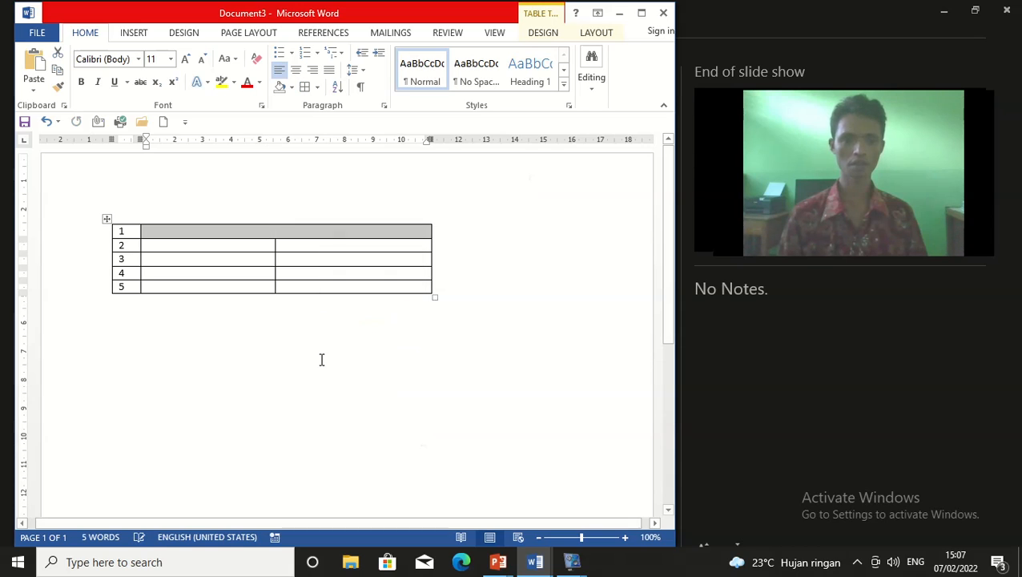
{"action": "left_click", "coordinate": [369, 377]}
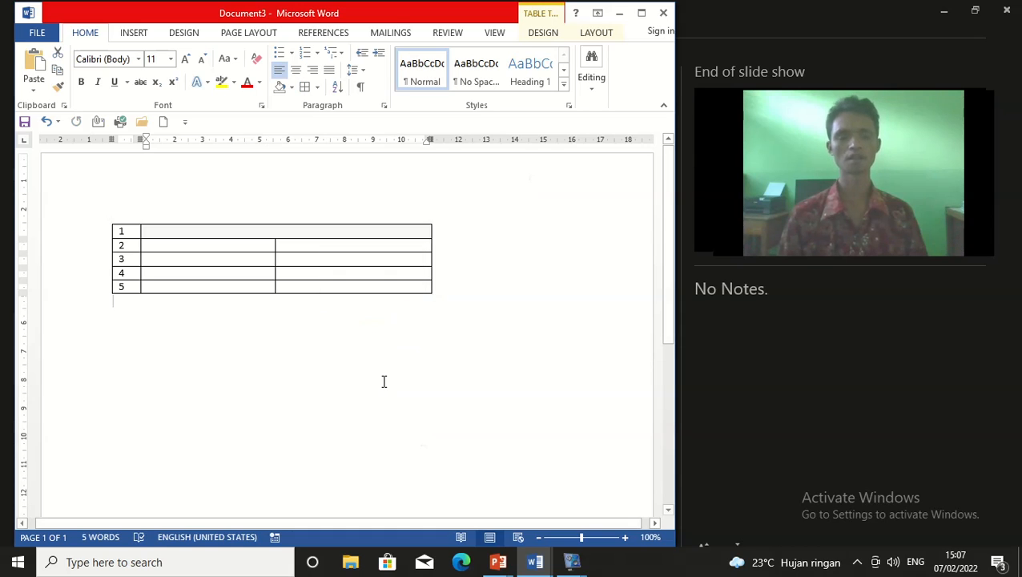
{"action": "left_click", "coordinate": [276, 232]}
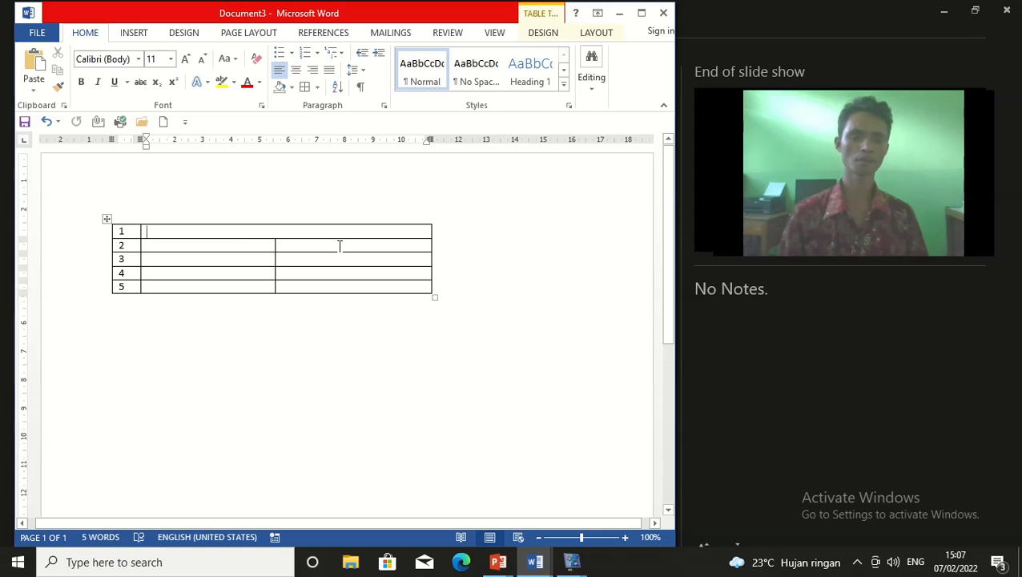
{"action": "left_click", "coordinate": [320, 377]}
Merge the second-column cells of rows 2 and 3 into one cell.
{"action": "left_click_drag", "start_coordinate": [213, 248], "coordinate": [215, 258]}
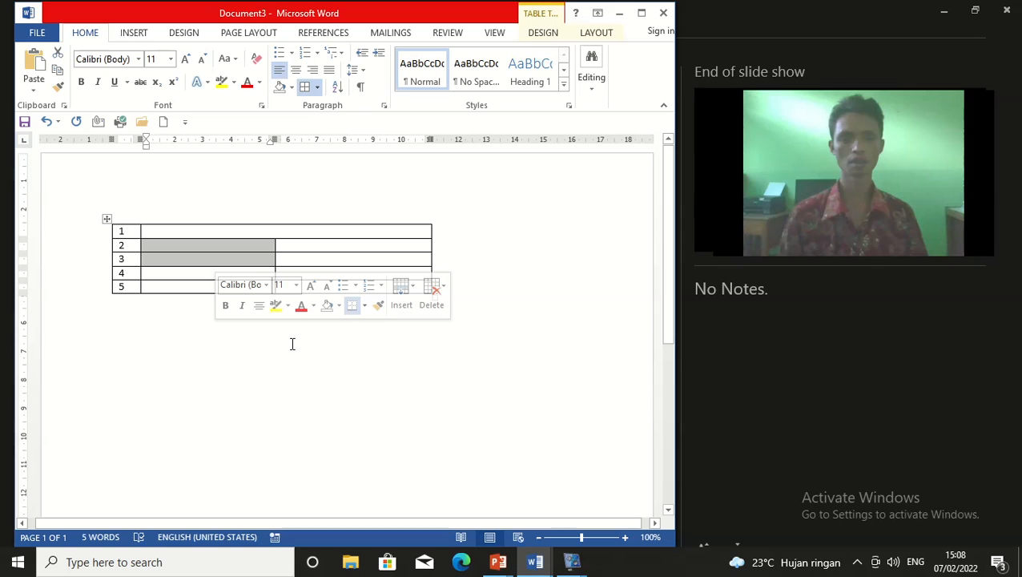
{"action": "left_click", "coordinate": [290, 368]}
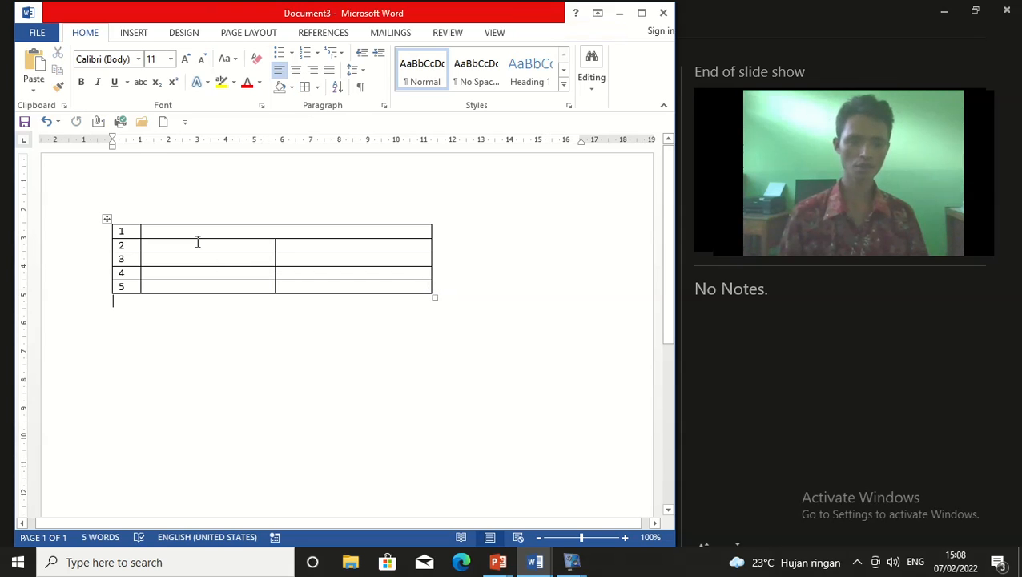
{"action": "mouse_move", "coordinate": [198, 245]}
{"action": "left_mouse_down"}
{"action": "mouse_move", "coordinate": [201, 269]}
{"action": "mouse_move", "coordinate": [206, 260]}
{"action": "left_mouse_up"}
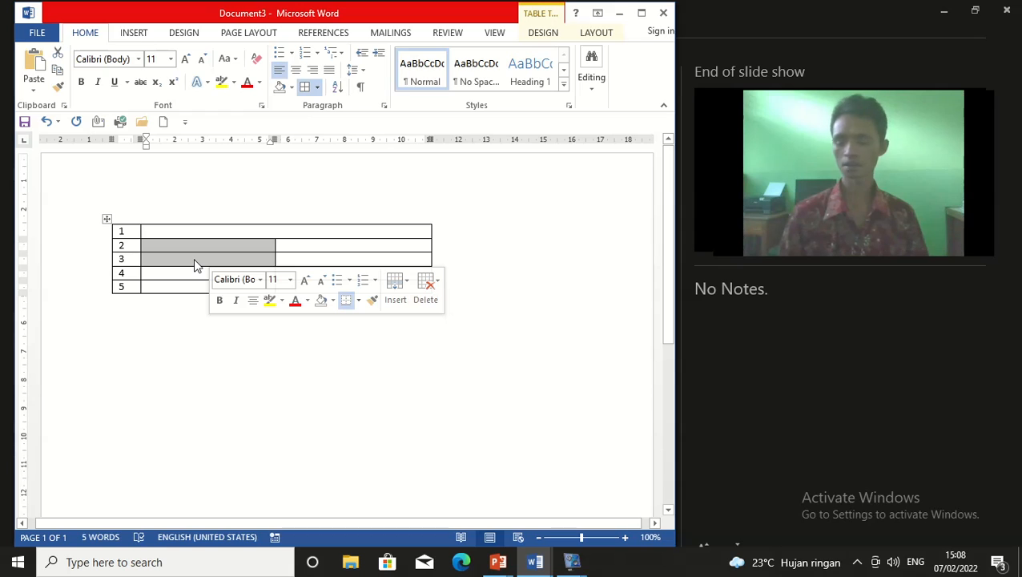
{"action": "right_click", "coordinate": [194, 258]}
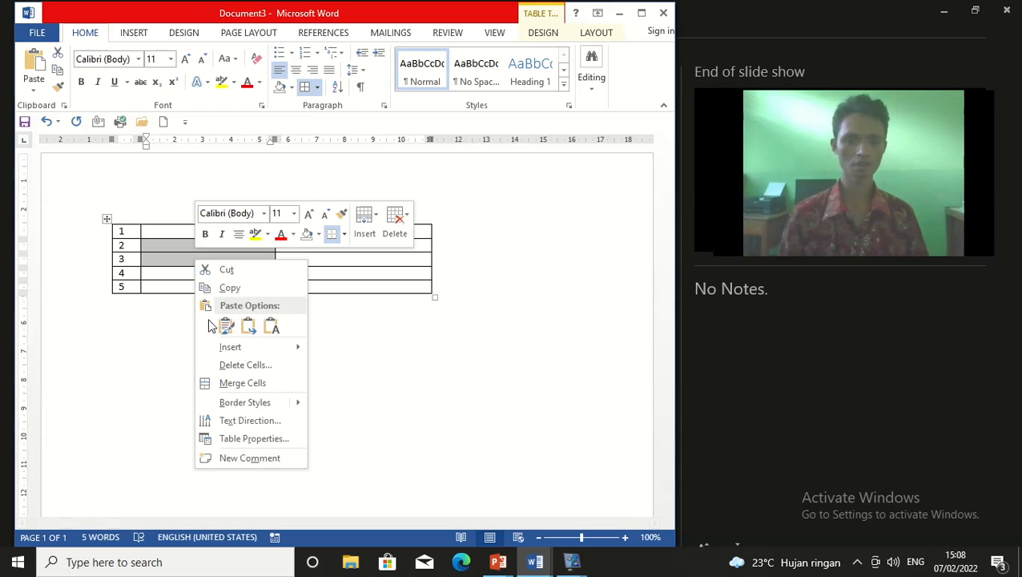
{"action": "left_click", "coordinate": [205, 384]}
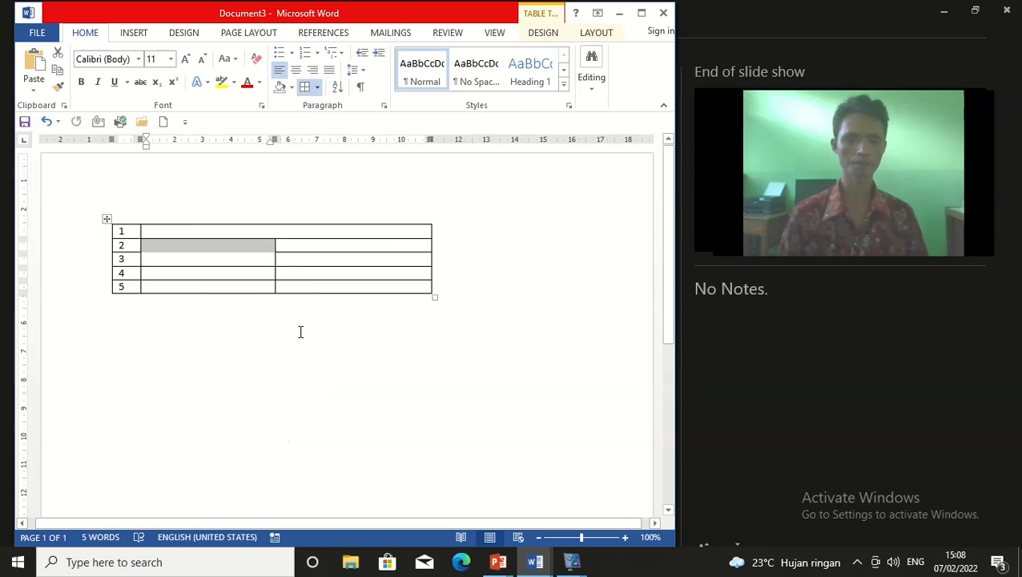
{"action": "left_click", "coordinate": [272, 321]}
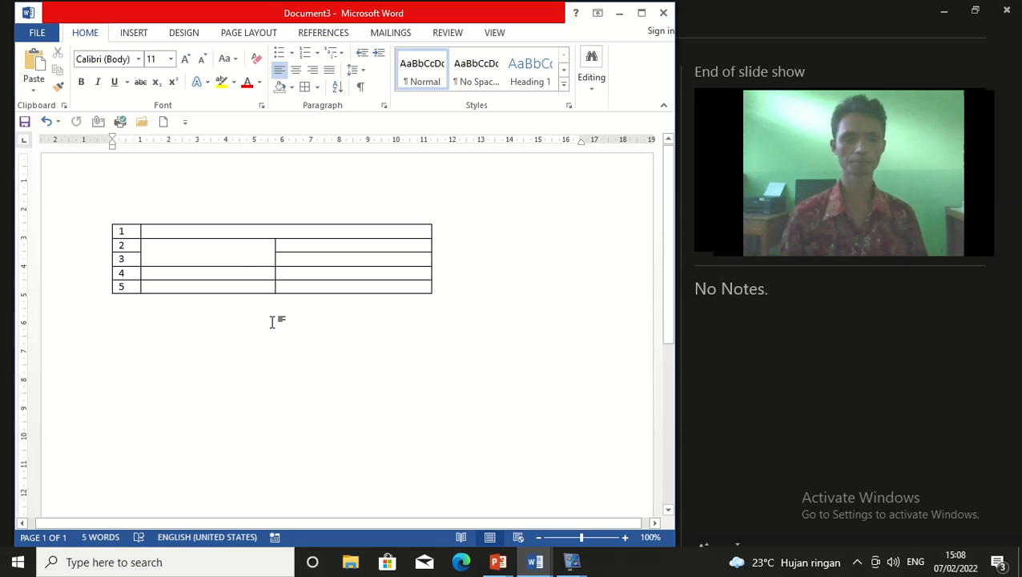
{"action": "left_click", "coordinate": [235, 257]}
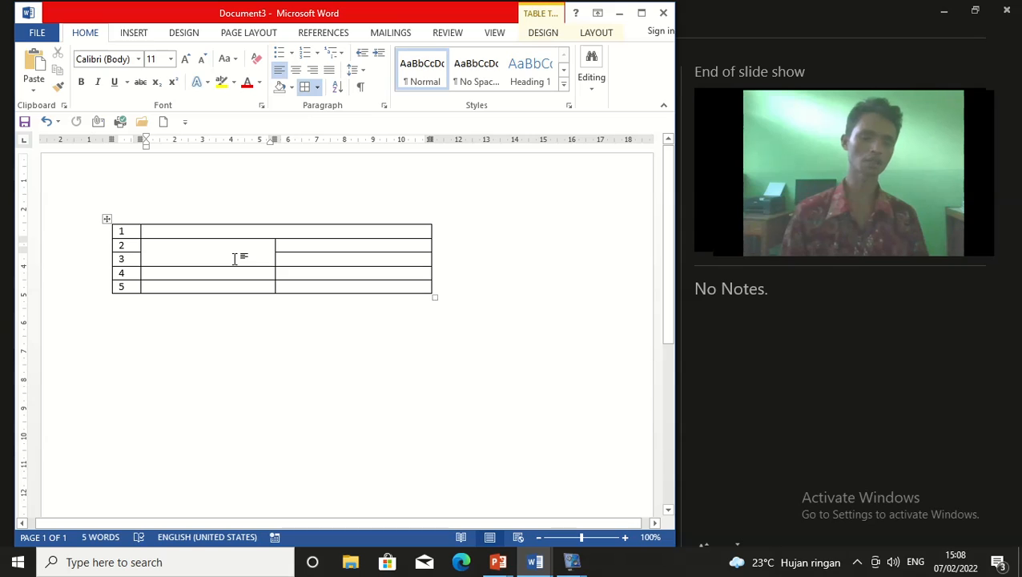
{"action": "left_click", "coordinate": [232, 302]}
{"action": "left_click", "coordinate": [209, 259]}
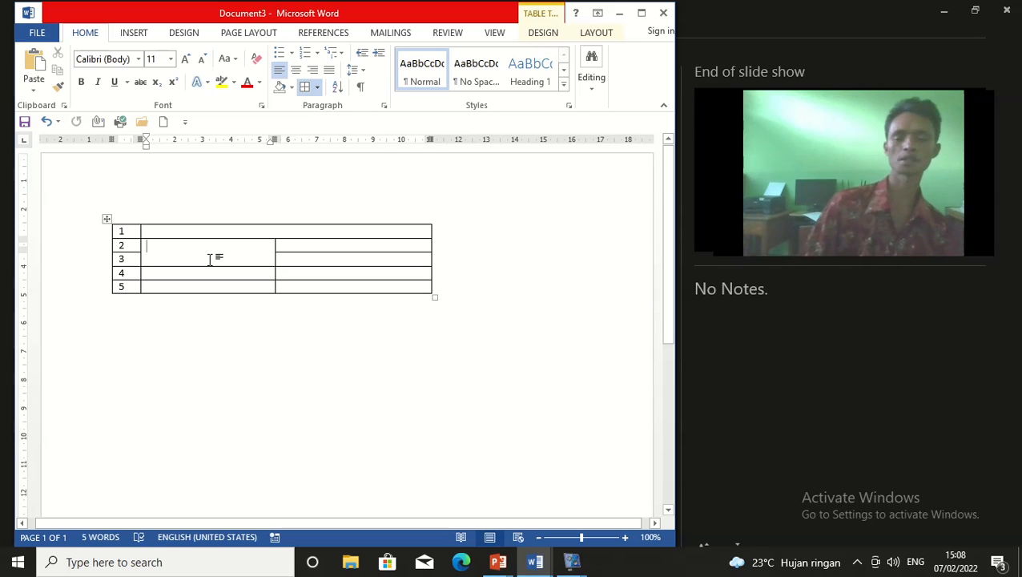
{"action": "left_click", "coordinate": [334, 264]}
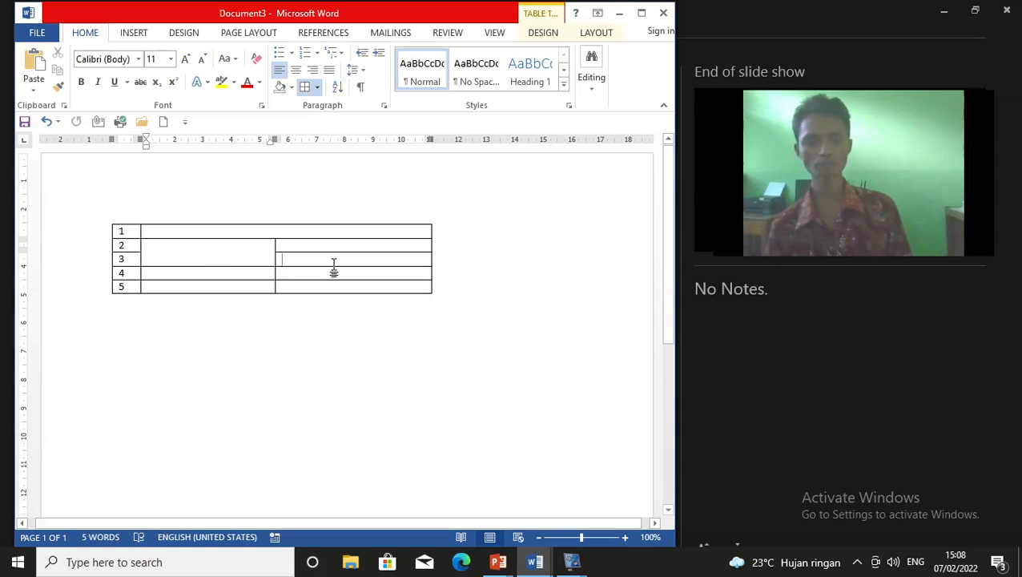
{"action": "left_click_drag", "start_coordinate": [222, 282], "coordinate": [221, 282]}
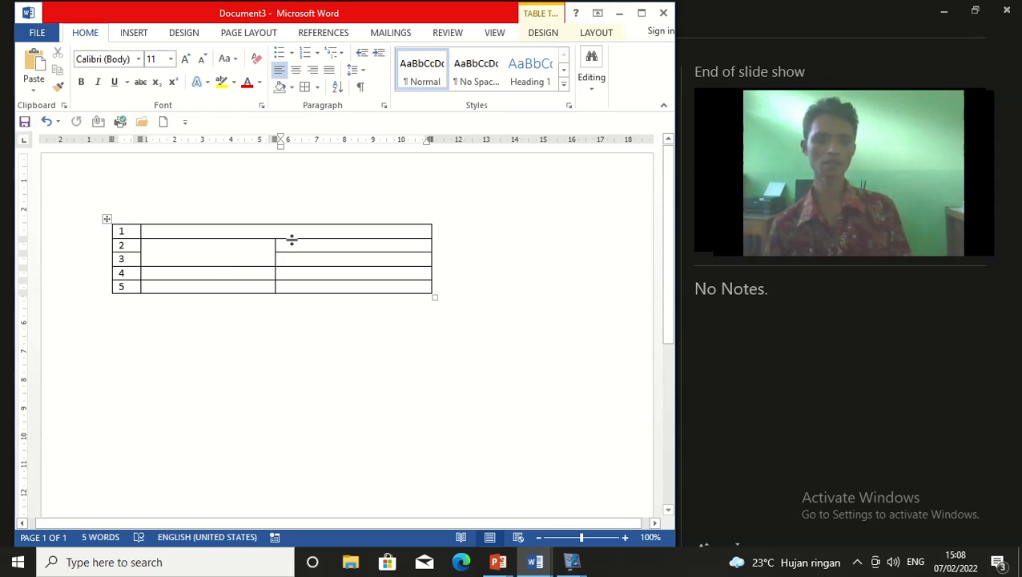
{"action": "left_click", "coordinate": [227, 290]}
{"action": "left_click_drag", "start_coordinate": [298, 294], "coordinate": [321, 297]}
{"action": "left_click", "coordinate": [272, 340]}
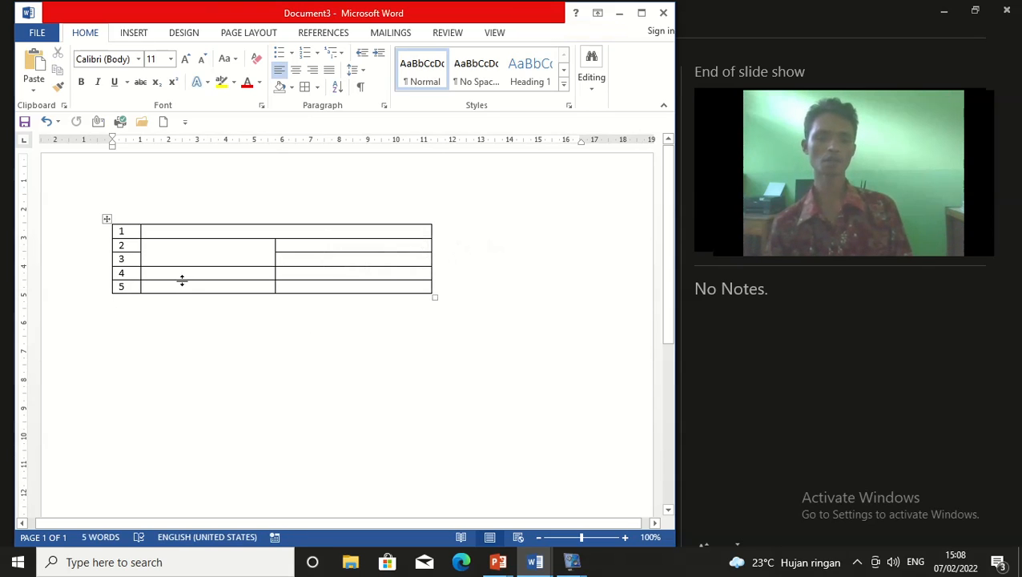
{"action": "left_click", "coordinate": [503, 278]}
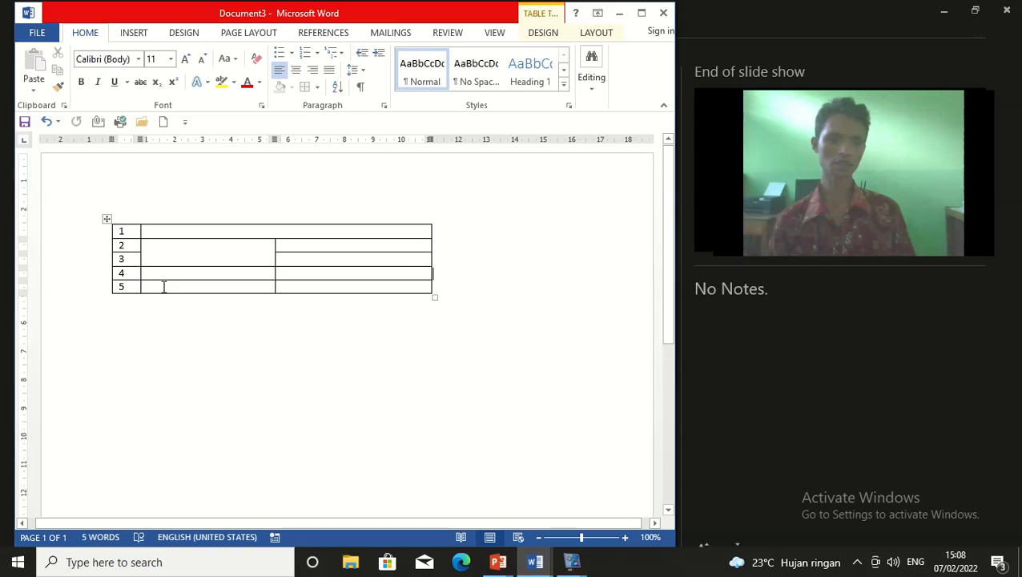
{"action": "left_click", "coordinate": [279, 344]}
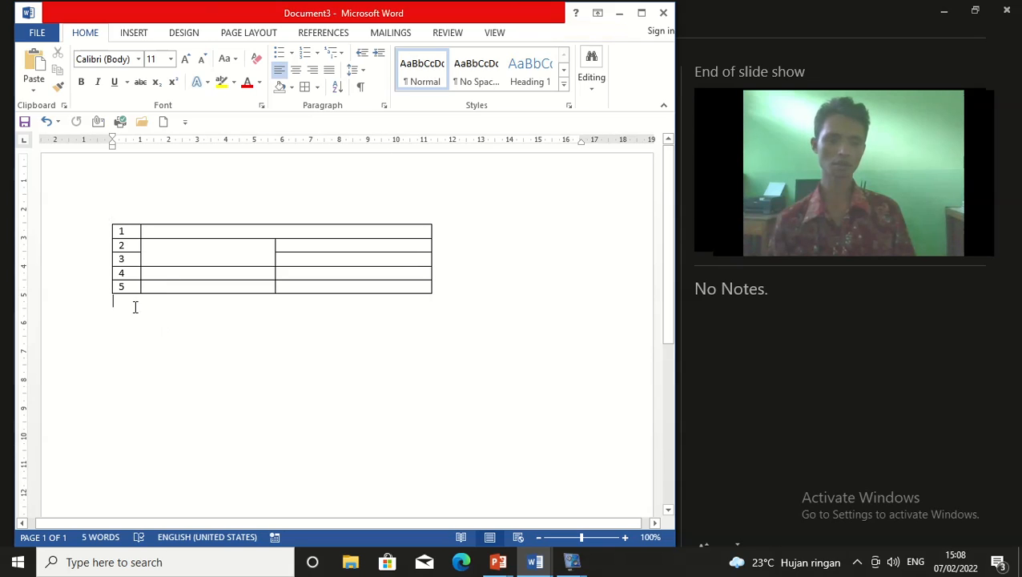
Delete the table's entire fifth row using the Delete Cells options, and undo that deletion.
{"action": "mouse_move", "coordinate": [124, 287]}
{"action": "left_mouse_down"}
{"action": "mouse_move", "coordinate": [246, 278]}
{"action": "mouse_move", "coordinate": [393, 287]}
{"action": "left_mouse_up"}
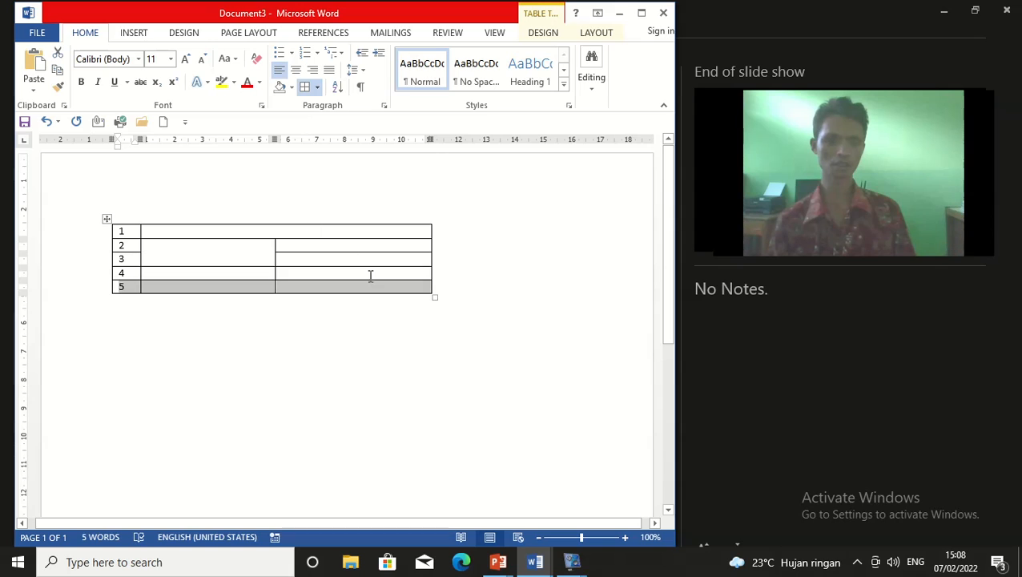
{"action": "left_click", "coordinate": [328, 388]}
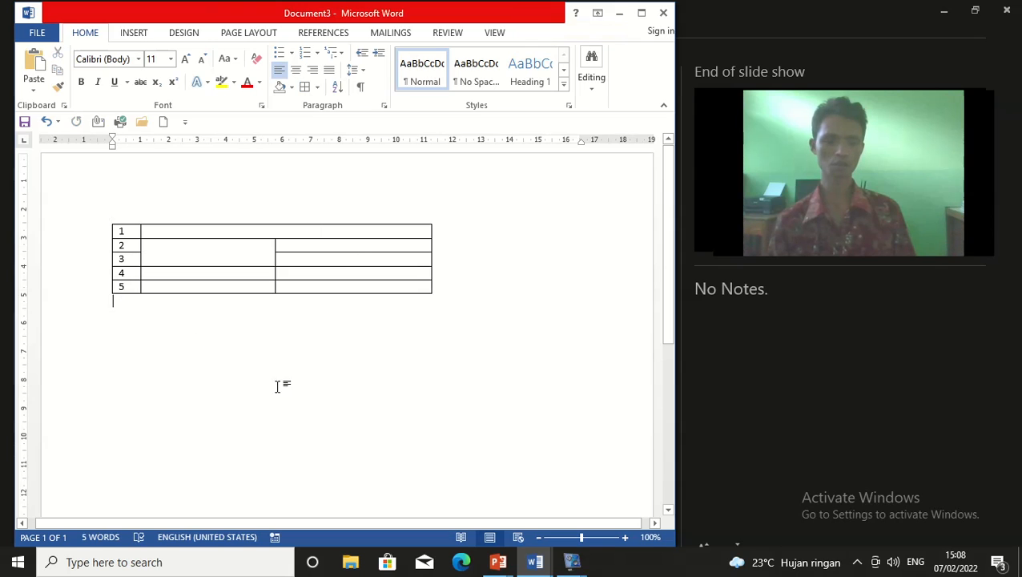
{"action": "left_click_drag", "start_coordinate": [126, 287], "coordinate": [401, 290]}
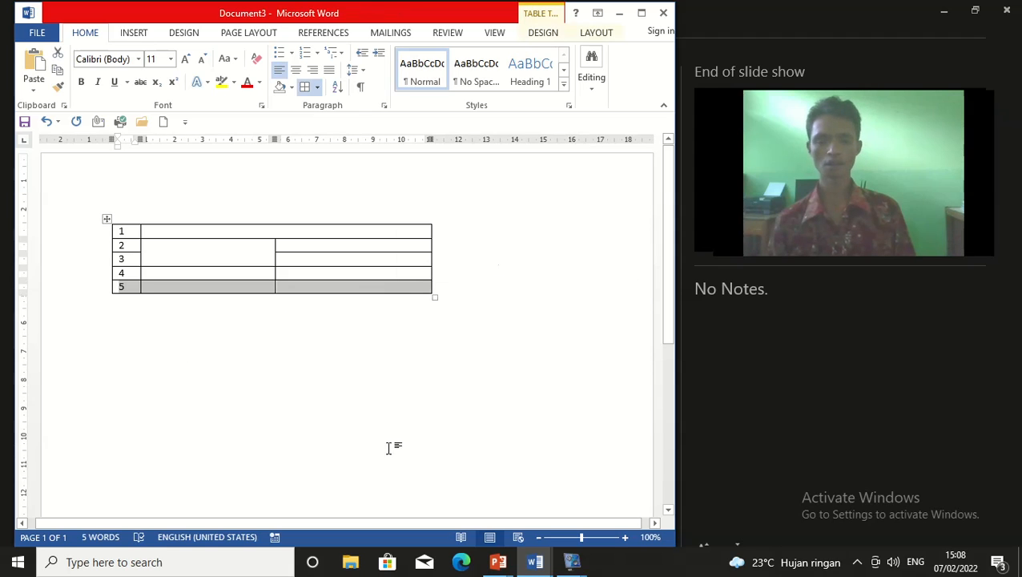
{"action": "right_click", "coordinate": [349, 297]}
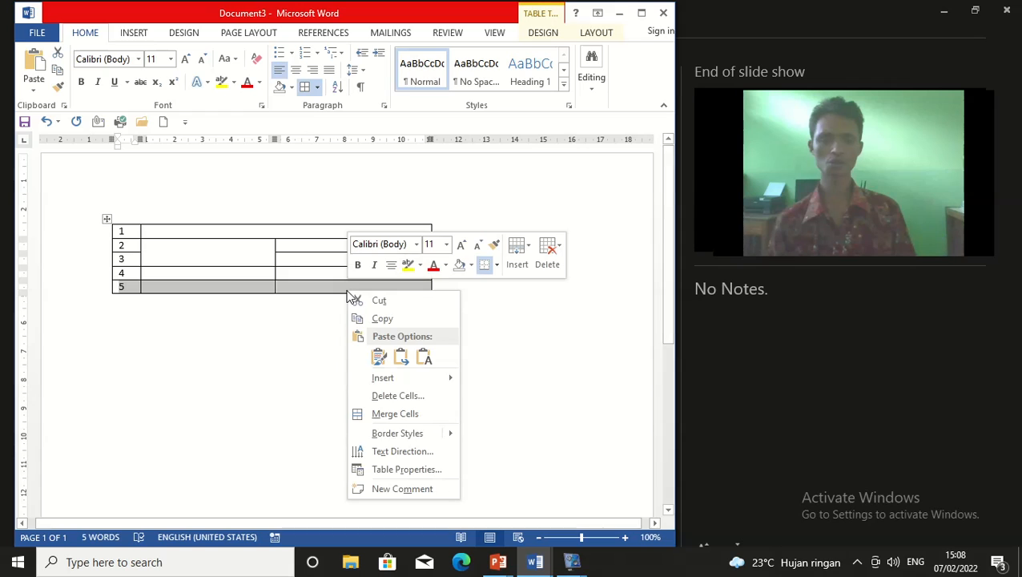
{"action": "left_click", "coordinate": [403, 396]}
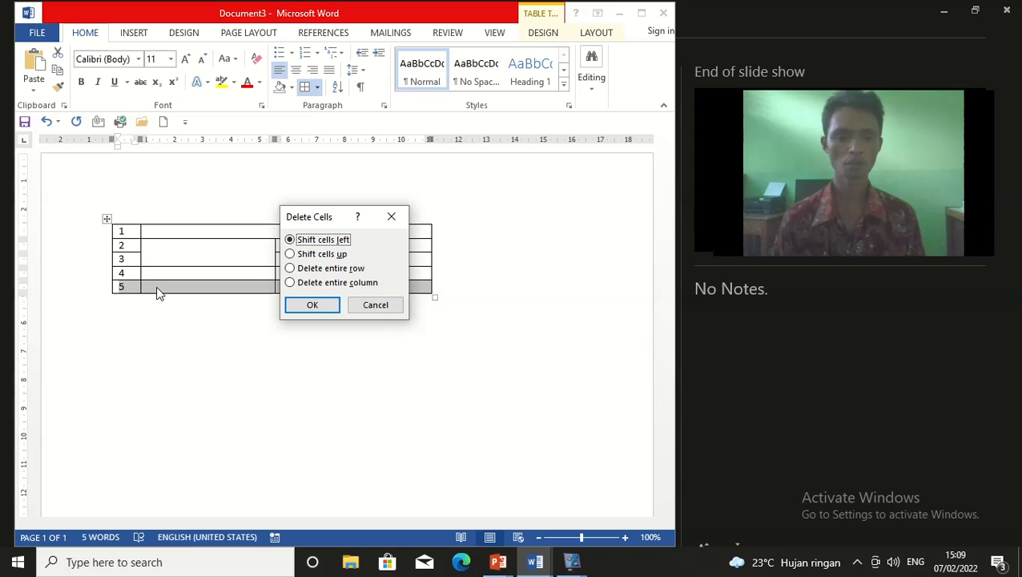
{"action": "left_click", "coordinate": [330, 269]}
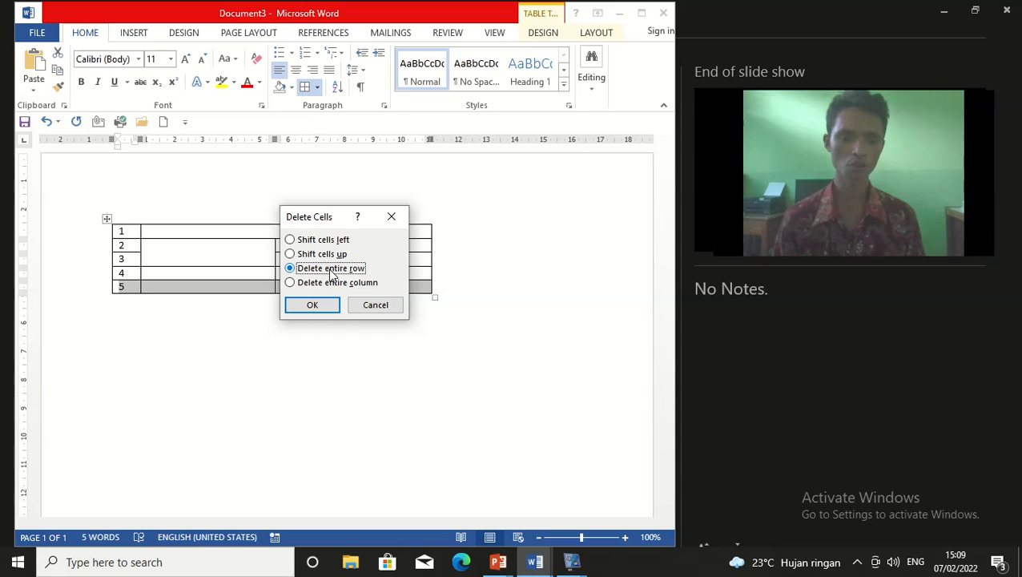
{"action": "left_click", "coordinate": [312, 305]}
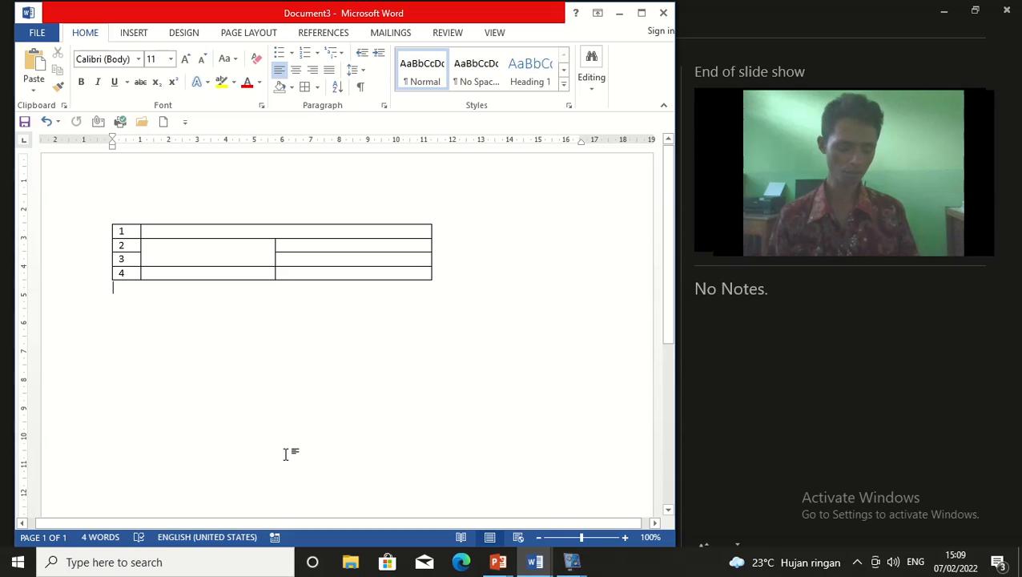
{"action": "key", "text": "ctrl+z"}
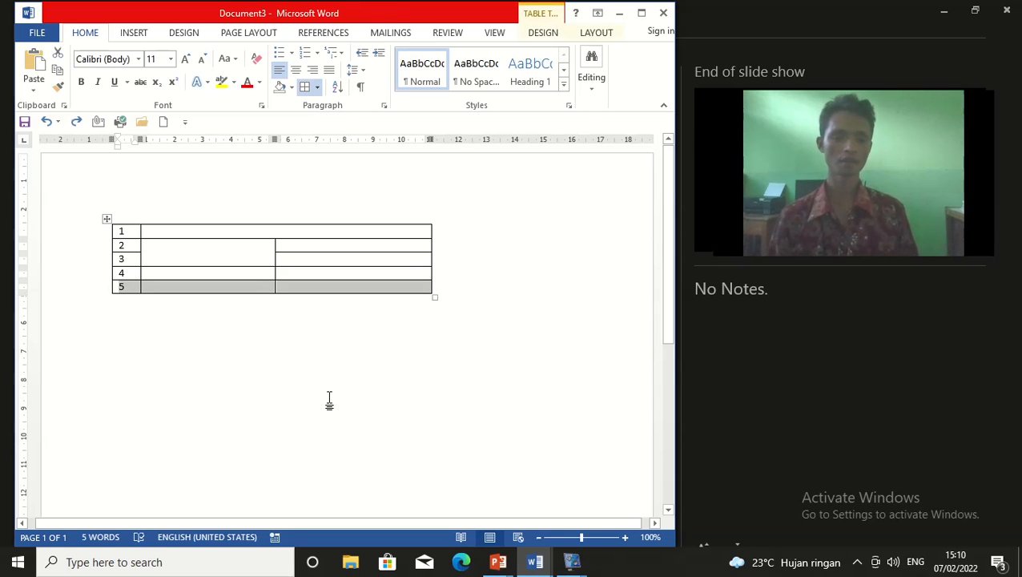
Delete the table's entire third column using the Delete Cells options, and undo that deletion.
{"action": "left_click", "coordinate": [354, 359]}
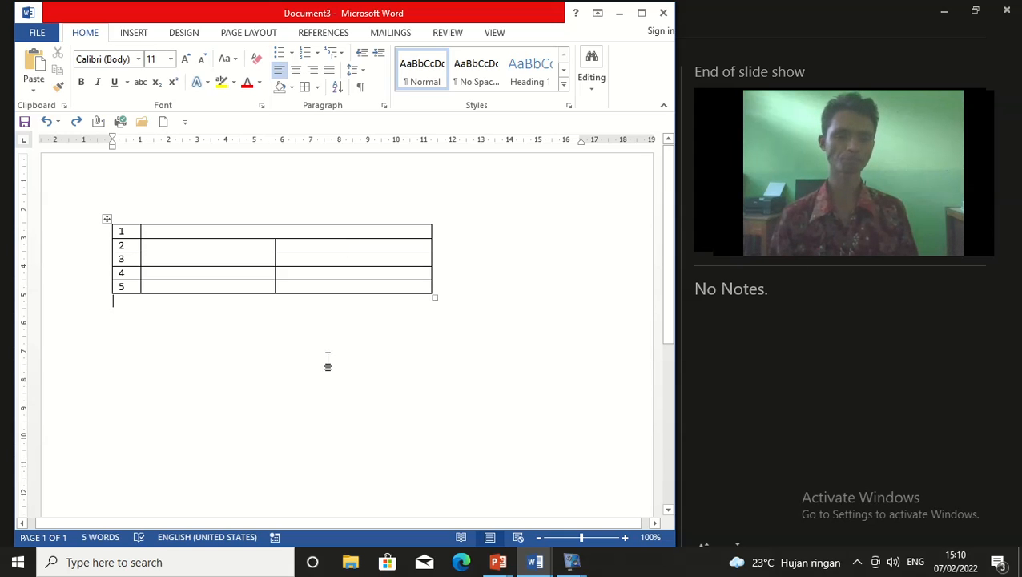
{"action": "left_click_drag", "start_coordinate": [352, 251], "coordinate": [353, 294]}
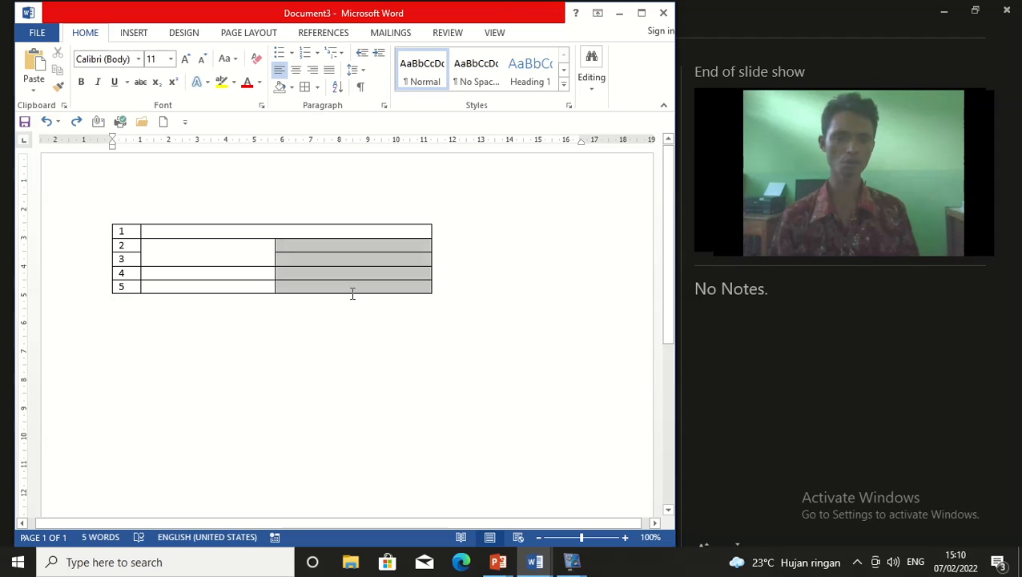
{"action": "left_click", "coordinate": [511, 389]}
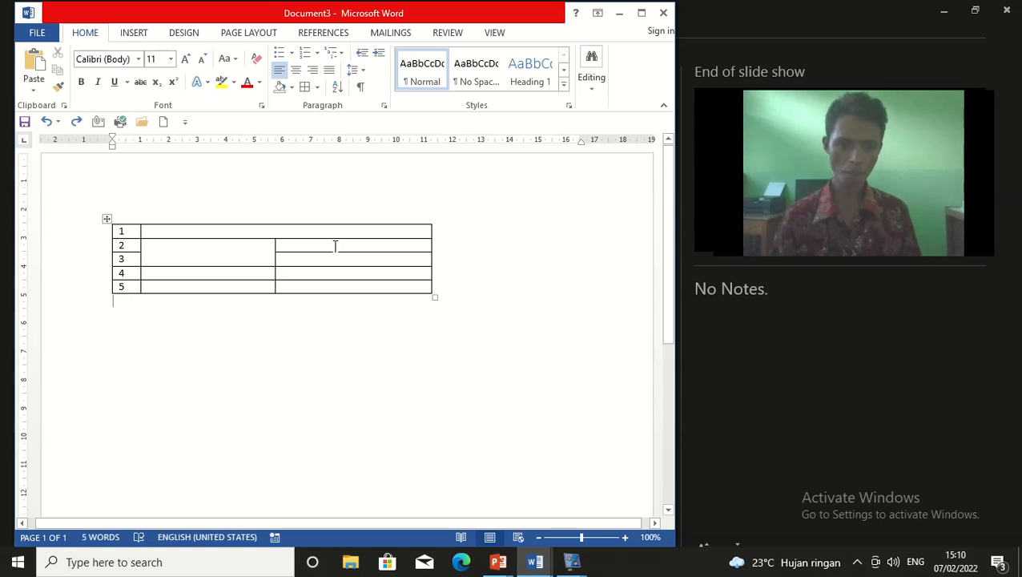
{"action": "left_click_drag", "start_coordinate": [336, 244], "coordinate": [337, 291]}
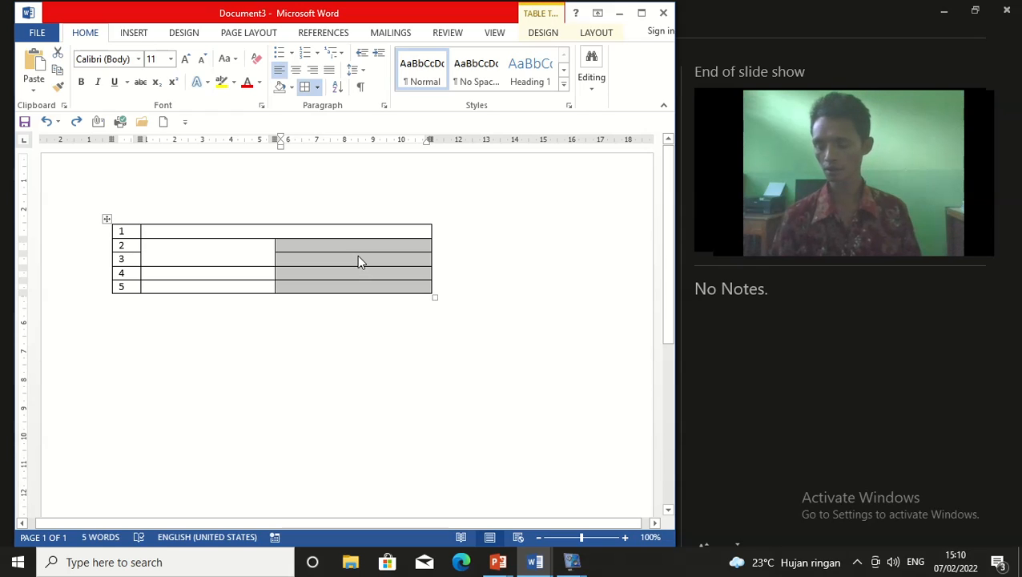
{"action": "right_click", "coordinate": [358, 261]}
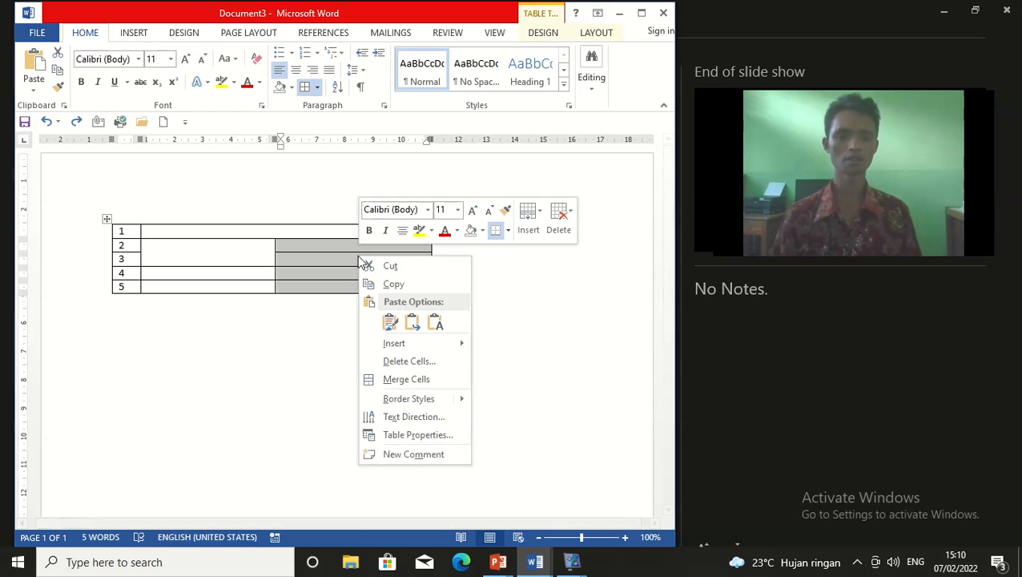
{"action": "left_click", "coordinate": [402, 362]}
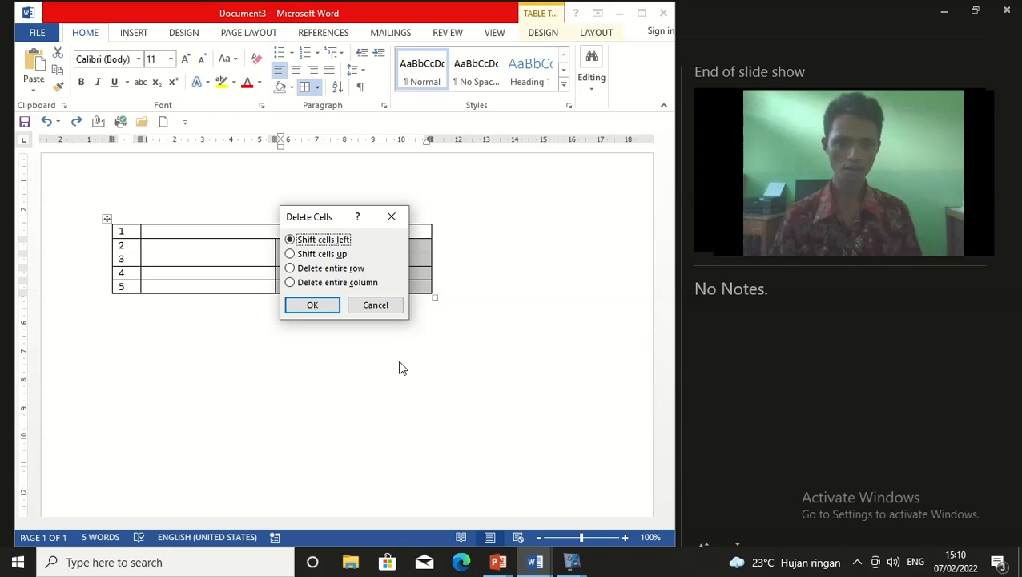
{"action": "left_click", "coordinate": [309, 285]}
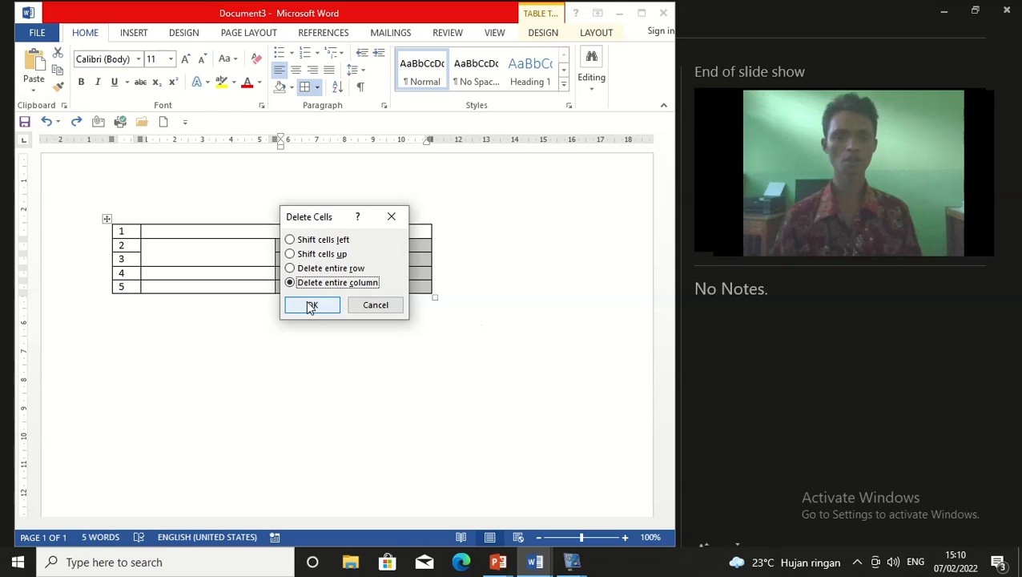
{"action": "left_click", "coordinate": [311, 305]}
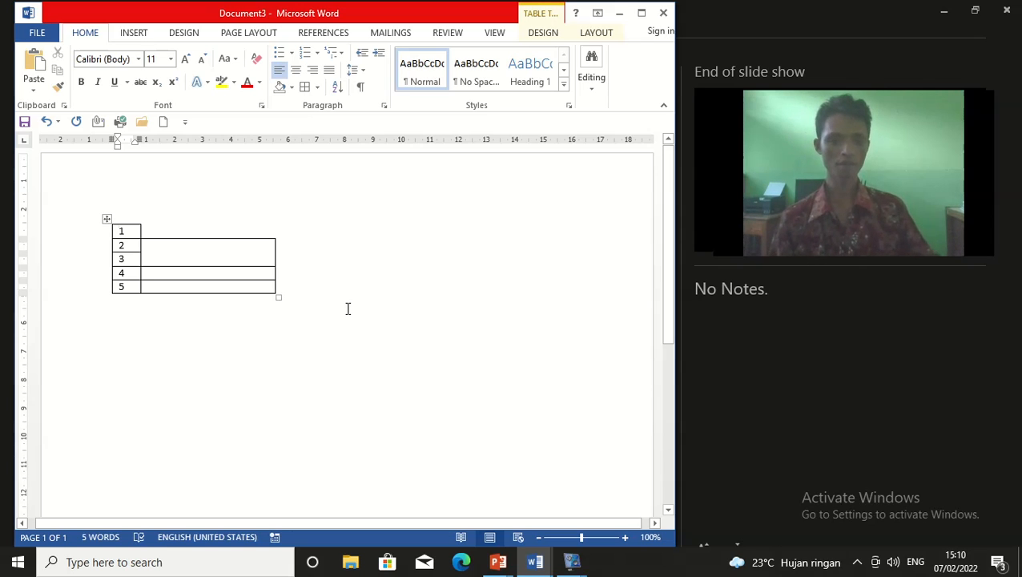
{"action": "key", "text": "ctrl+z"}
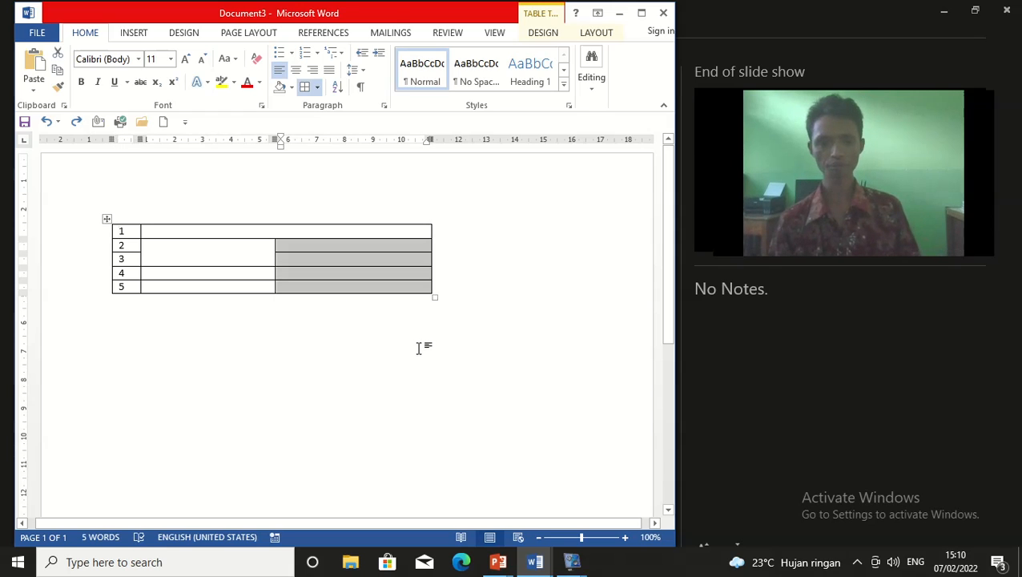
{"action": "left_click", "coordinate": [415, 348]}
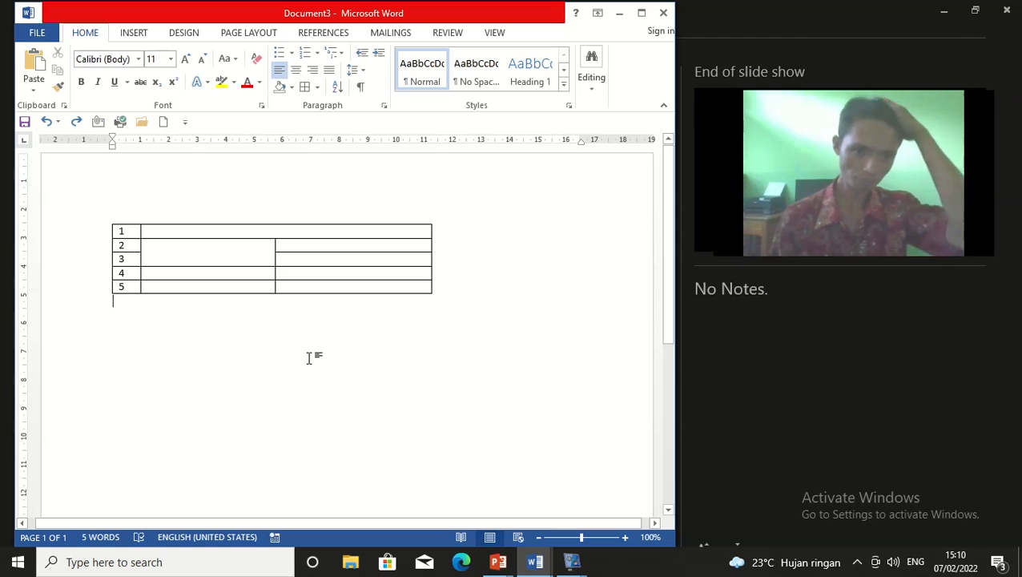
{"action": "left_click", "coordinate": [135, 291]}
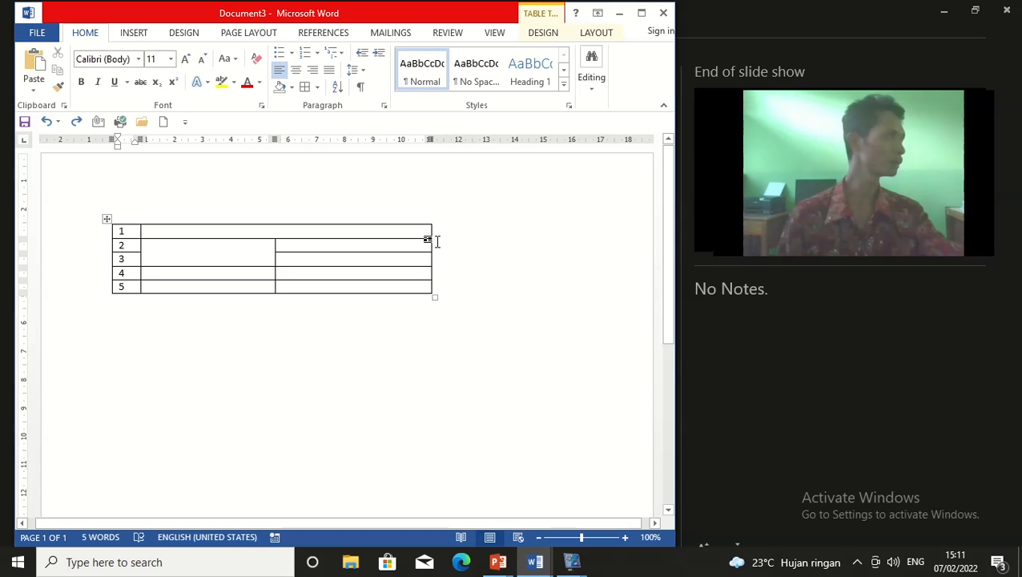
{"action": "left_click", "coordinate": [347, 287]}
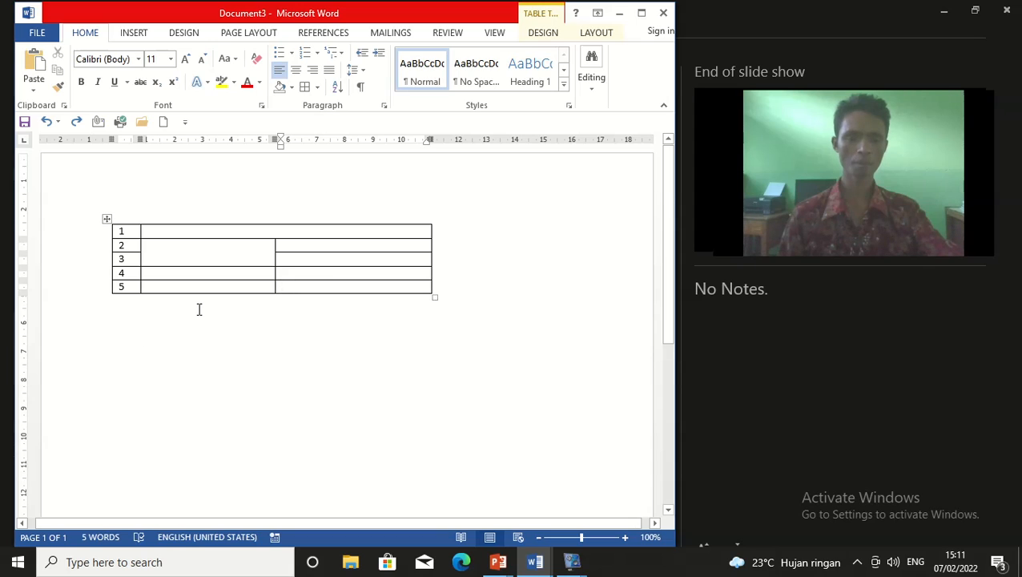
{"action": "left_click", "coordinate": [238, 320]}
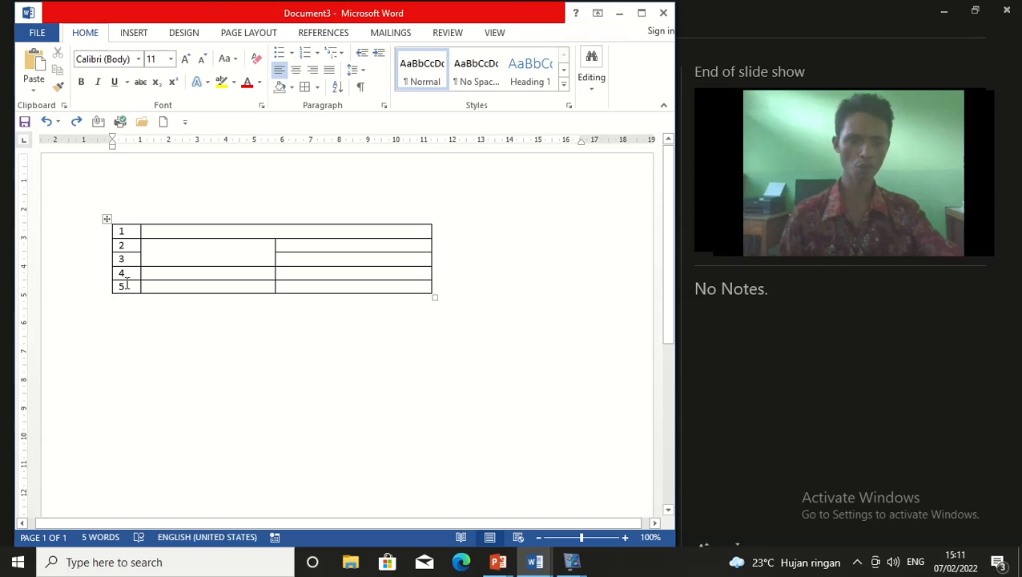
{"action": "left_click_drag", "start_coordinate": [126, 274], "coordinate": [432, 294]}
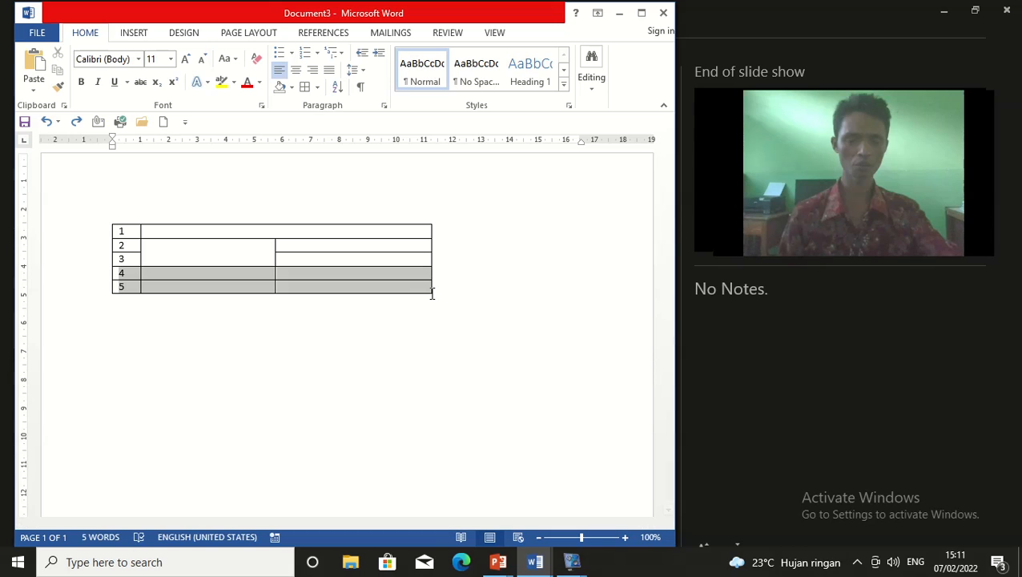
{"action": "left_click_drag", "start_coordinate": [433, 294], "coordinate": [433, 294]}
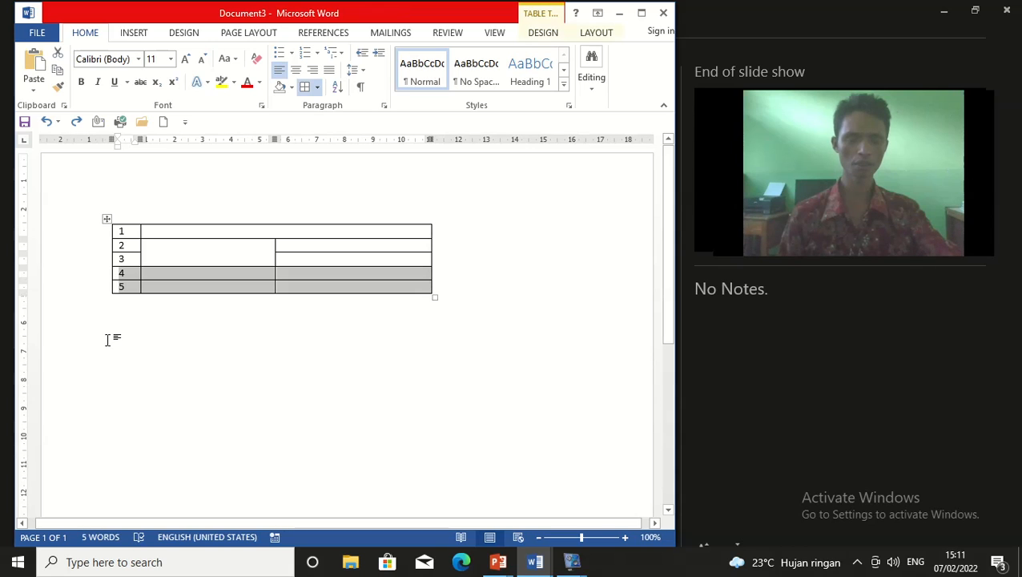
{"action": "right_click", "coordinate": [345, 291]}
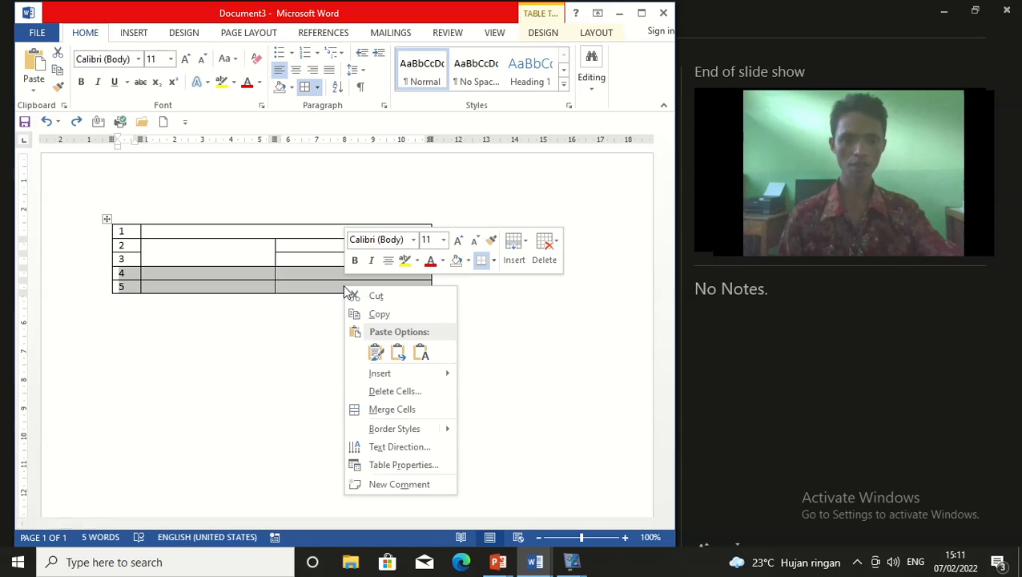
{"action": "mouse_move", "coordinate": [387, 381]}
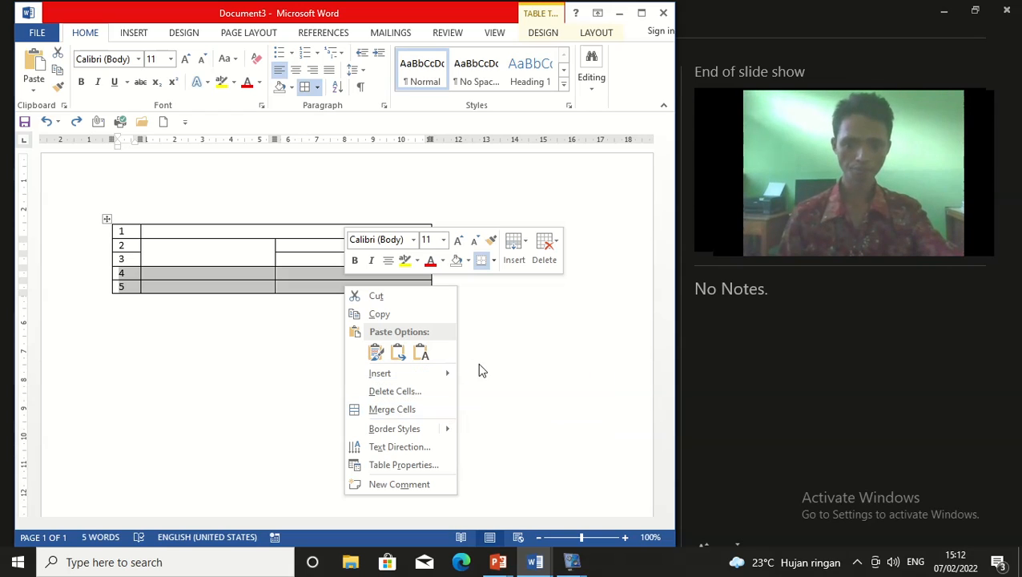
{"action": "left_click", "coordinate": [273, 332]}
{"action": "left_click", "coordinate": [161, 327]}
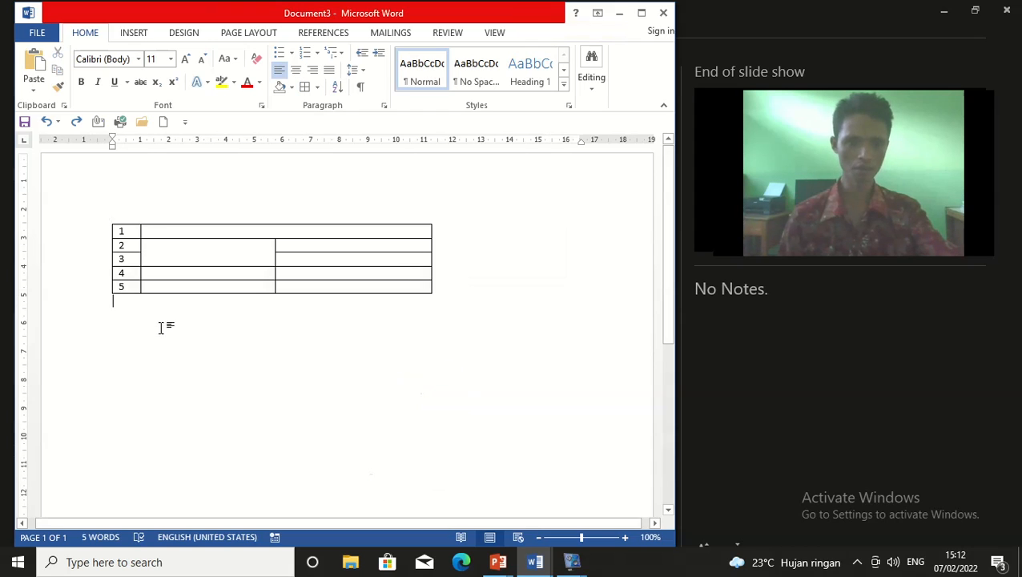
Insert two rows below the table's fourth and fifth rows.
{"action": "left_click_drag", "start_coordinate": [125, 273], "coordinate": [411, 286]}
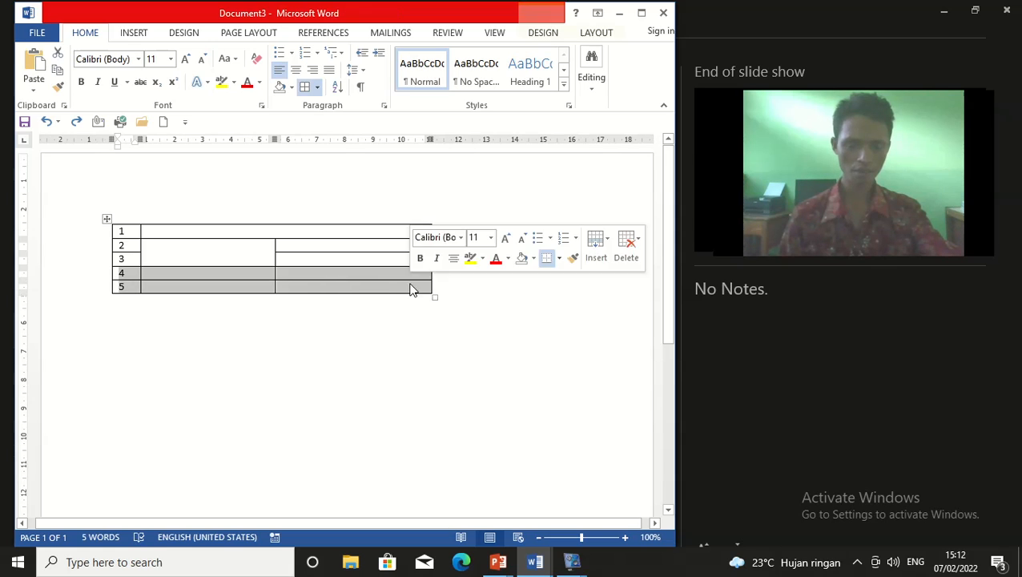
{"action": "right_click", "coordinate": [291, 289]}
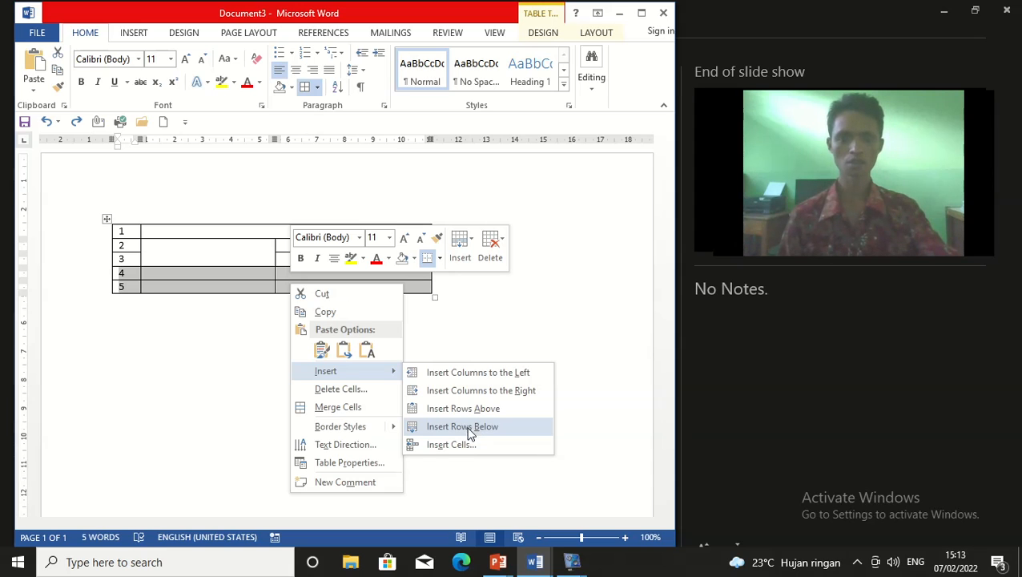
{"action": "left_click", "coordinate": [472, 428]}
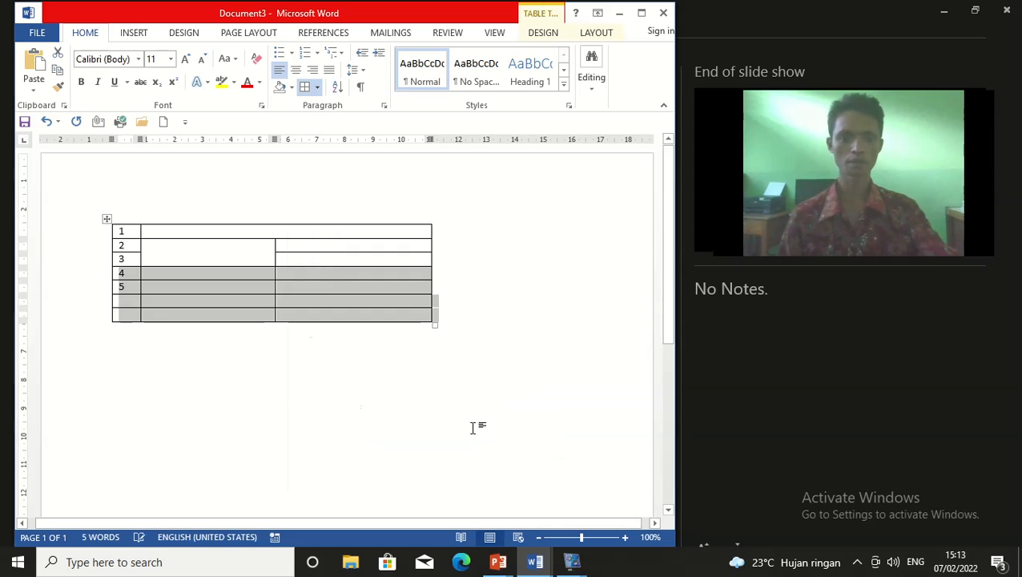
{"action": "left_click", "coordinate": [291, 332]}
{"action": "left_click", "coordinate": [128, 286]}
{"action": "left_click", "coordinate": [202, 307]}
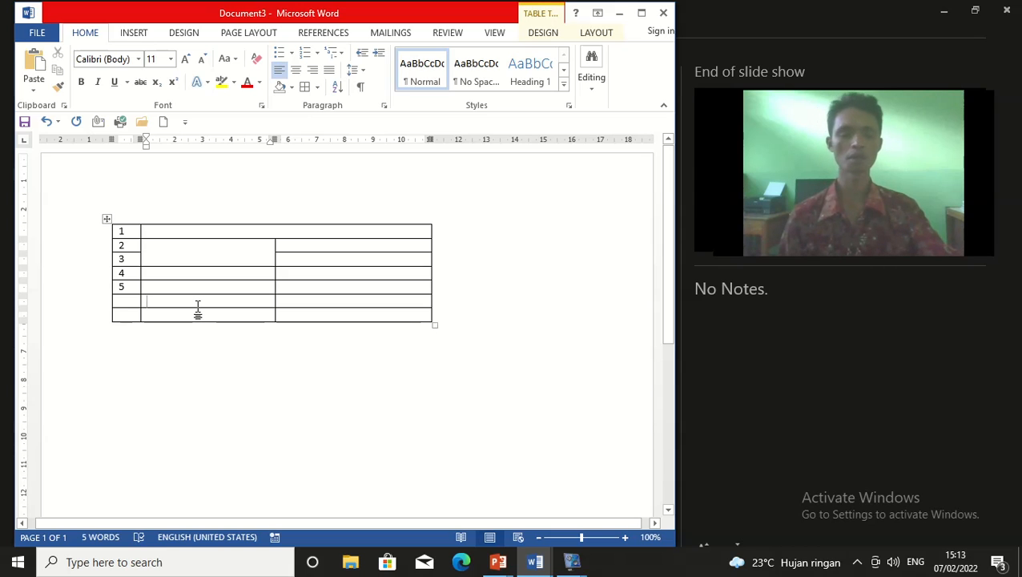
{"action": "left_click", "coordinate": [329, 271]}
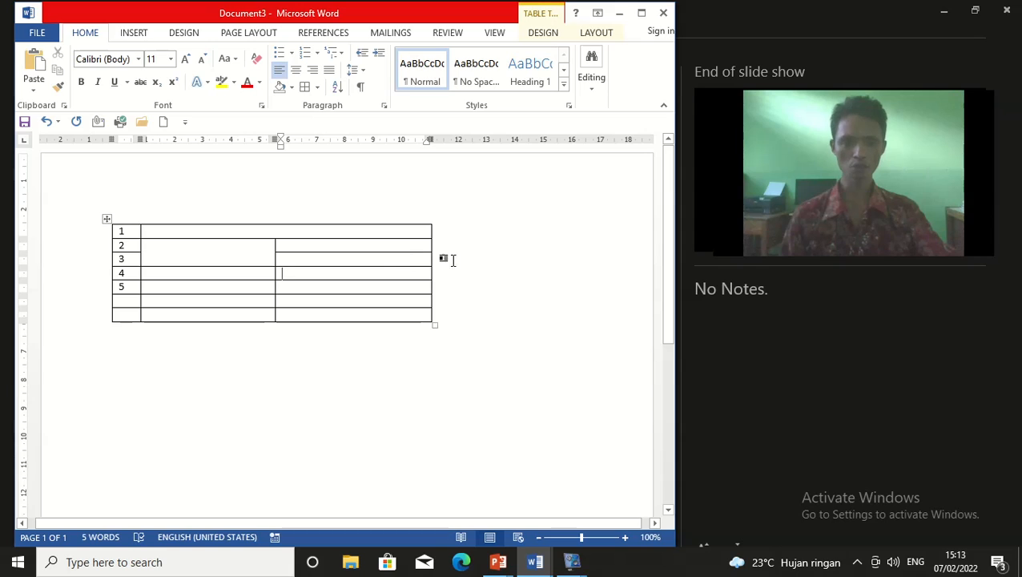
{"action": "left_click", "coordinate": [328, 261]}
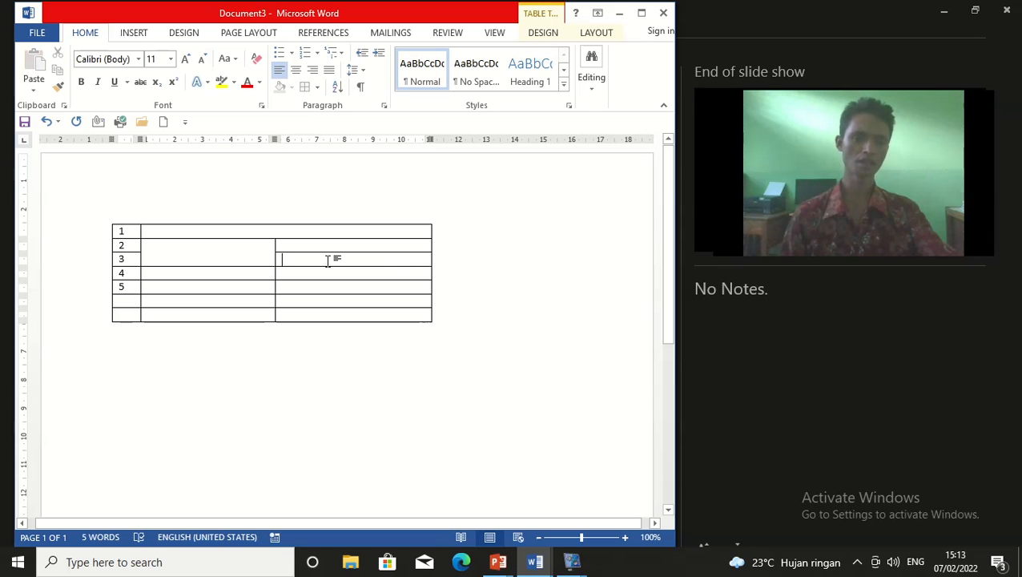
{"action": "mouse_move", "coordinate": [106, 268]}
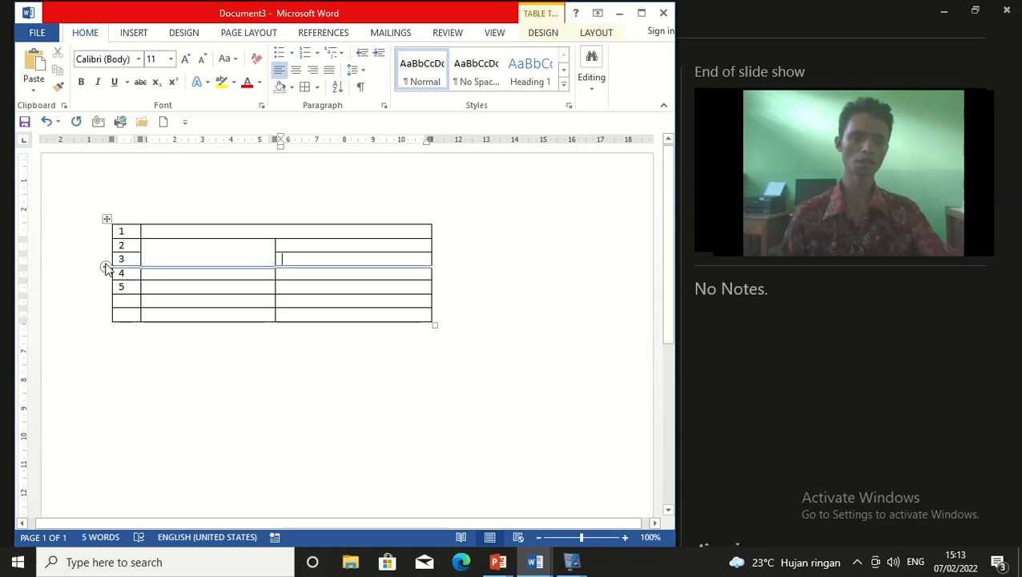
{"action": "left_click", "coordinate": [126, 232]}
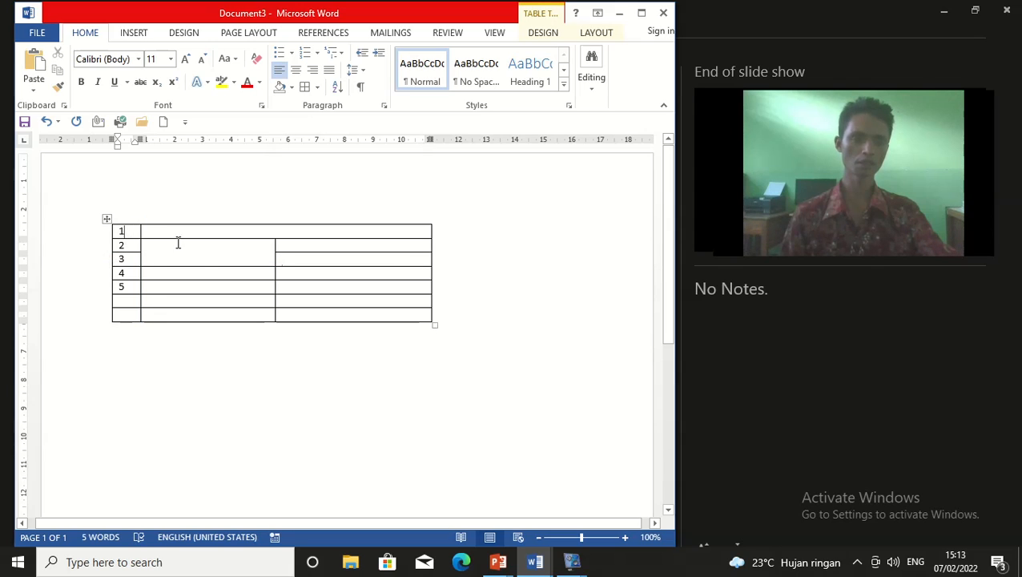
{"action": "left_click", "coordinate": [201, 258]}
{"action": "left_click", "coordinate": [316, 256]}
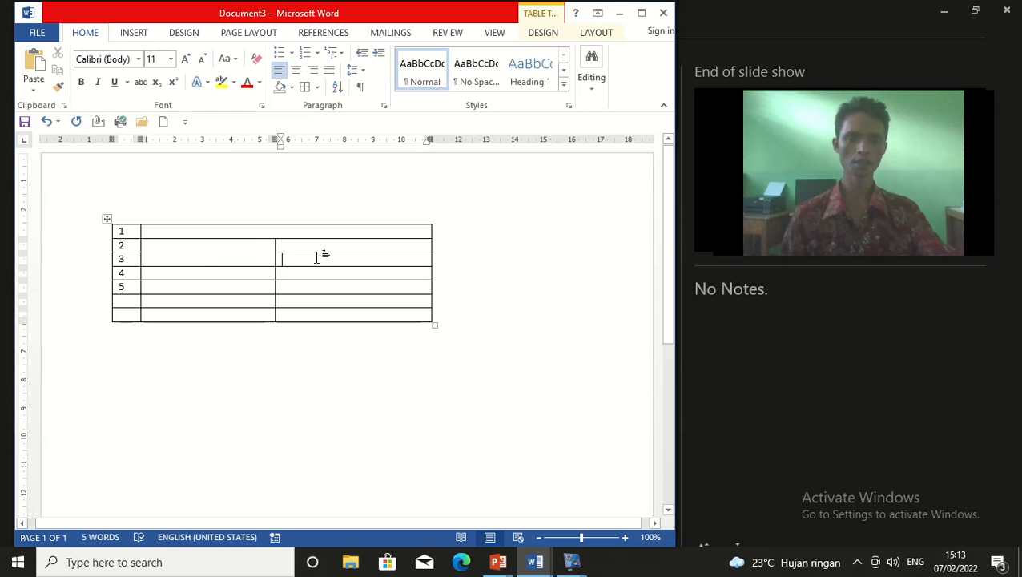
{"action": "left_click", "coordinate": [483, 251]}
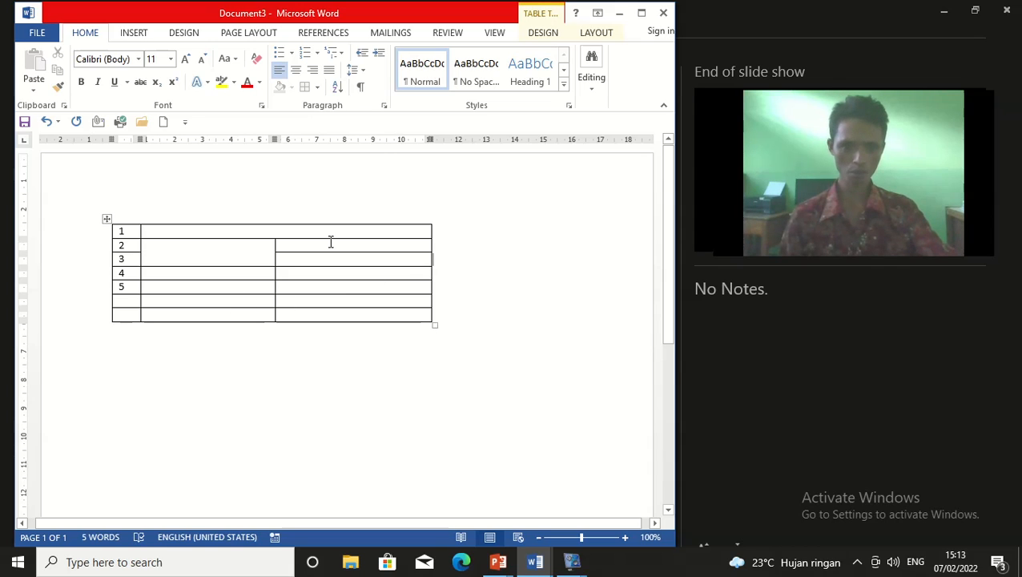
Insert a new column to the right of the table's third column.
{"action": "left_click_drag", "start_coordinate": [331, 242], "coordinate": [342, 309]}
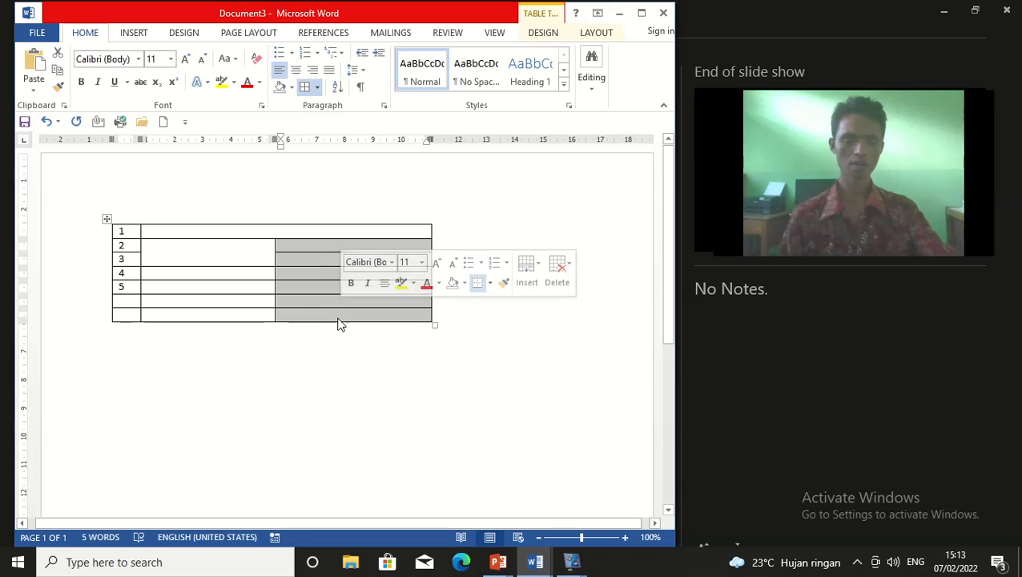
{"action": "right_click", "coordinate": [312, 267]}
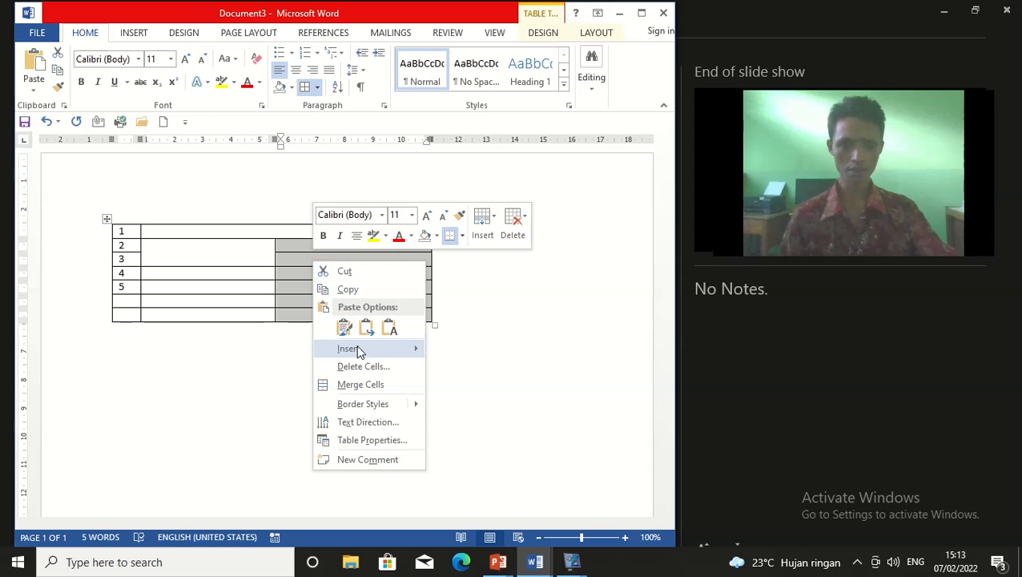
{"action": "mouse_move", "coordinate": [358, 355]}
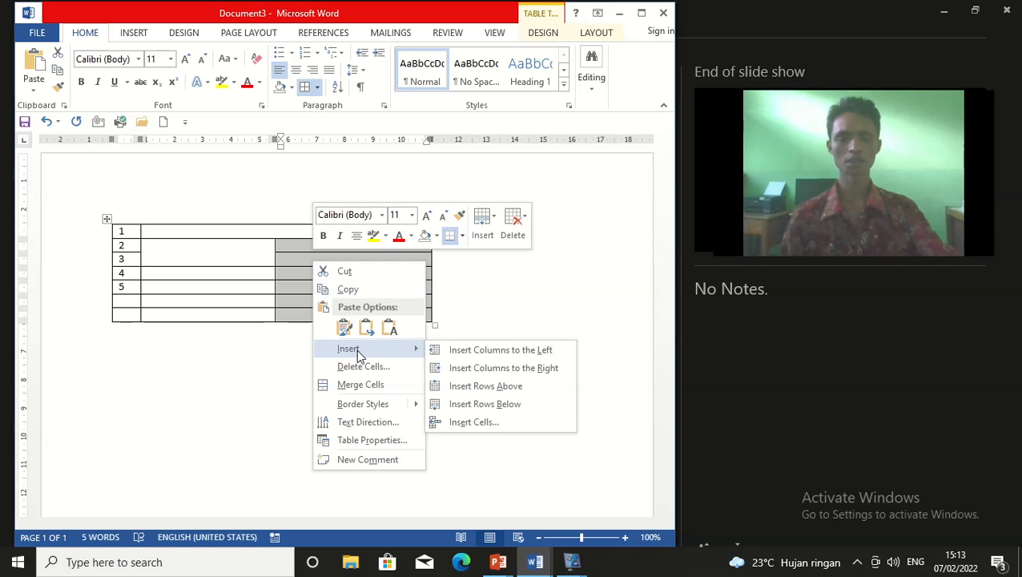
{"action": "left_click", "coordinate": [525, 369]}
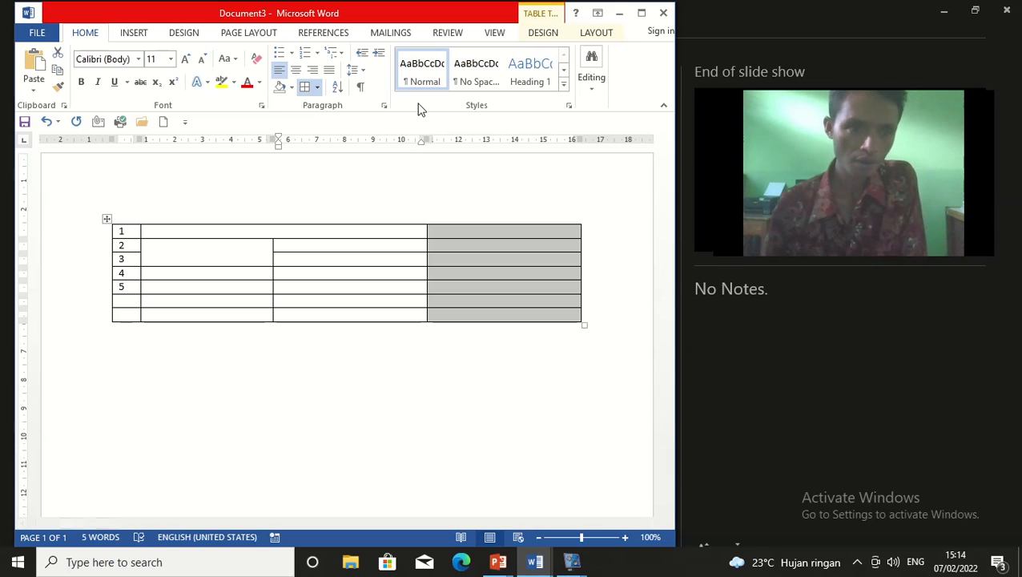
{"action": "left_click", "coordinate": [336, 246]}
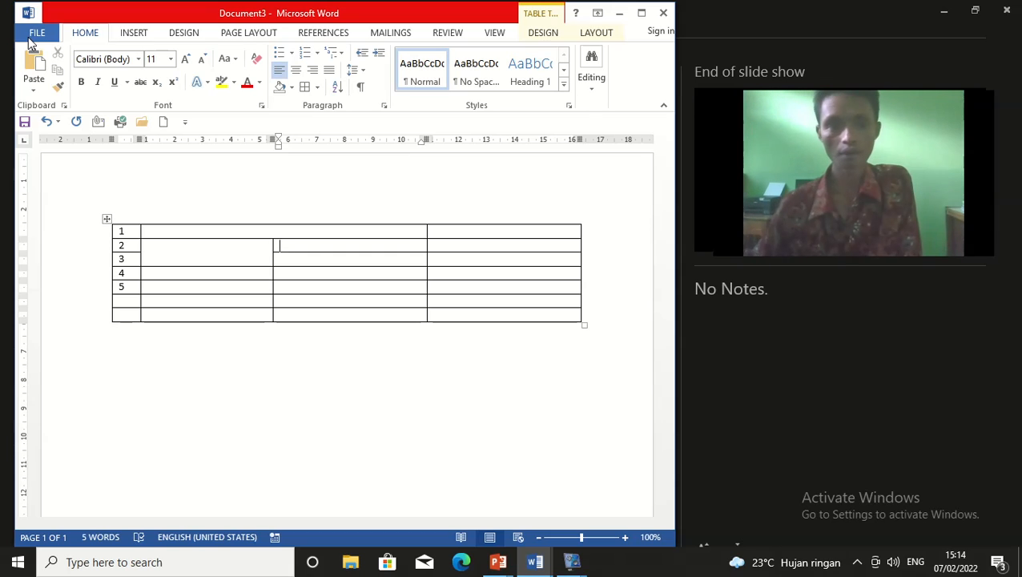
Clear the numbers from the table's cells and remove the whole table from the page.
{"action": "left_click", "coordinate": [144, 36]}
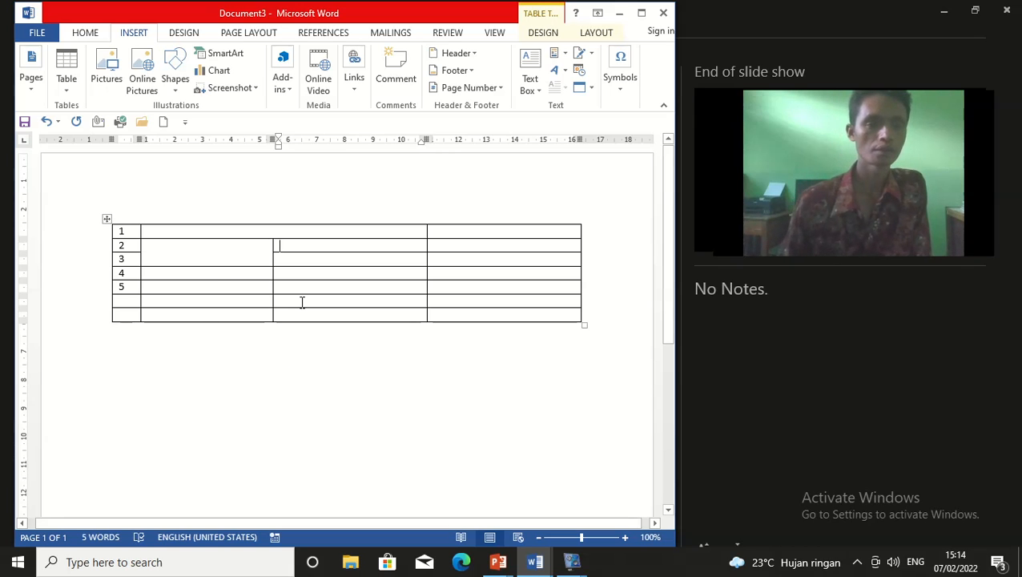
{"action": "left_click", "coordinate": [248, 203]}
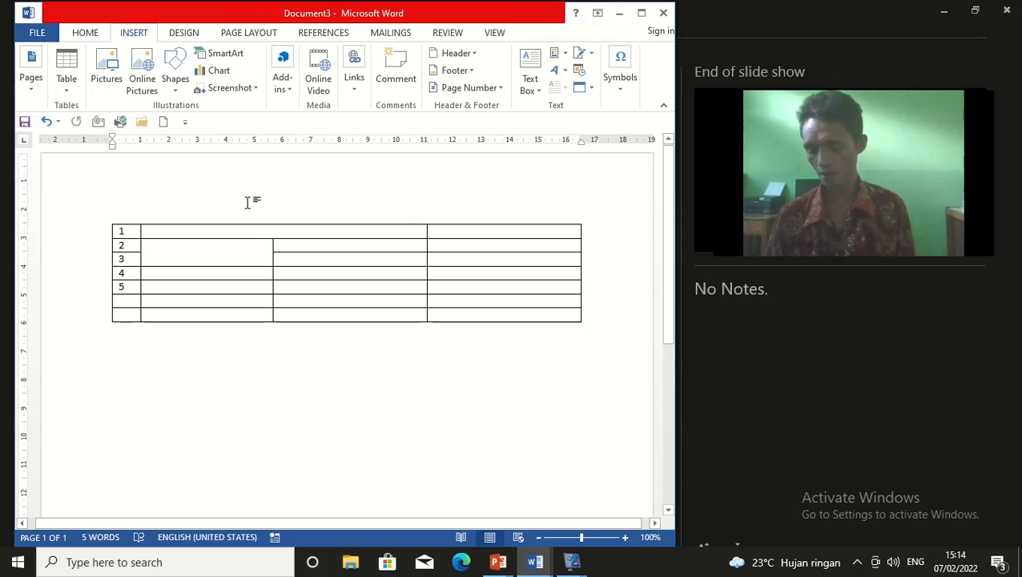
{"action": "left_click", "coordinate": [108, 218]}
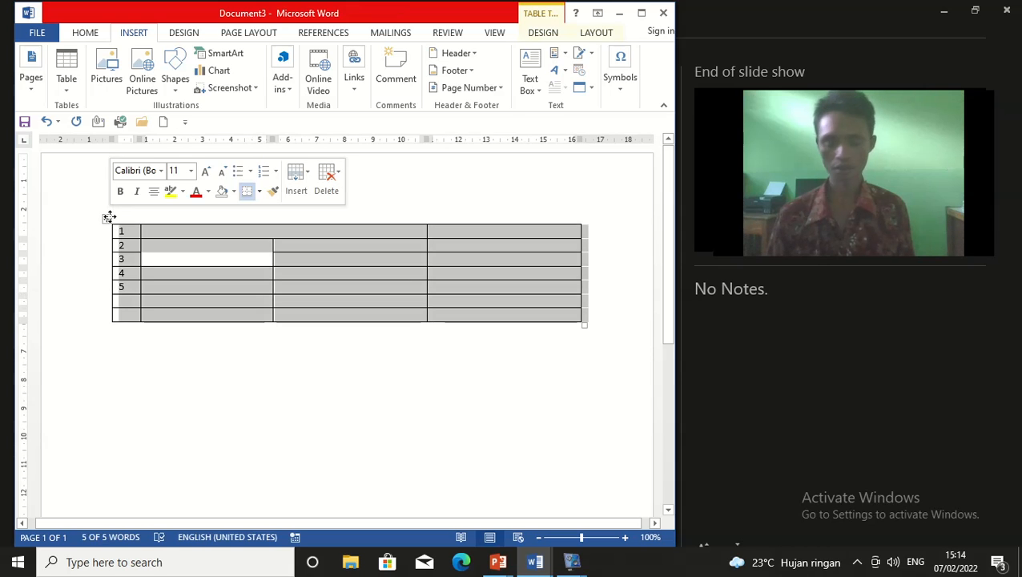
{"action": "key", "text": "Delete"}
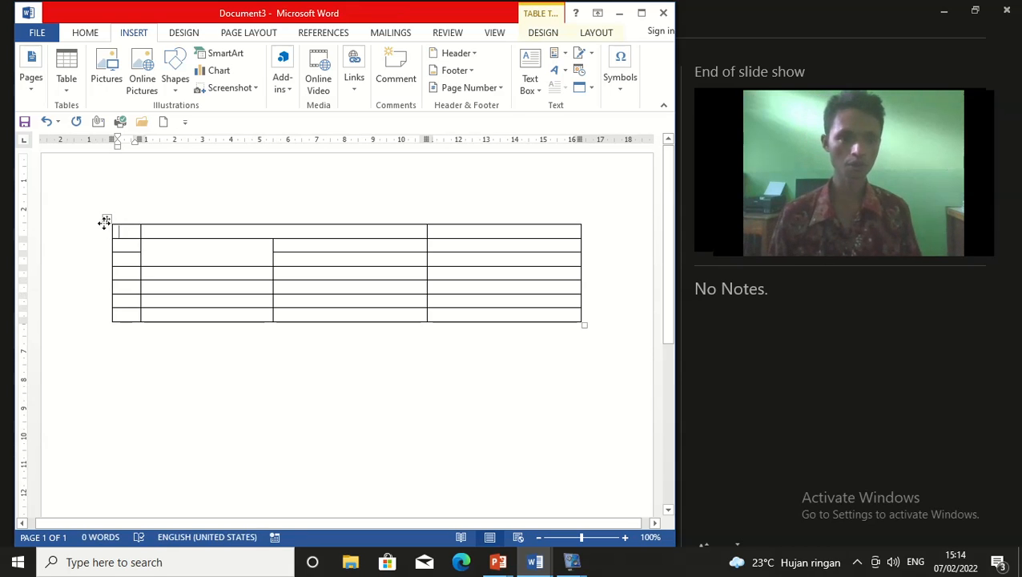
{"action": "left_click", "coordinate": [107, 222]}
{"action": "left_click", "coordinate": [105, 221]}
{"action": "key", "text": "Delete"}
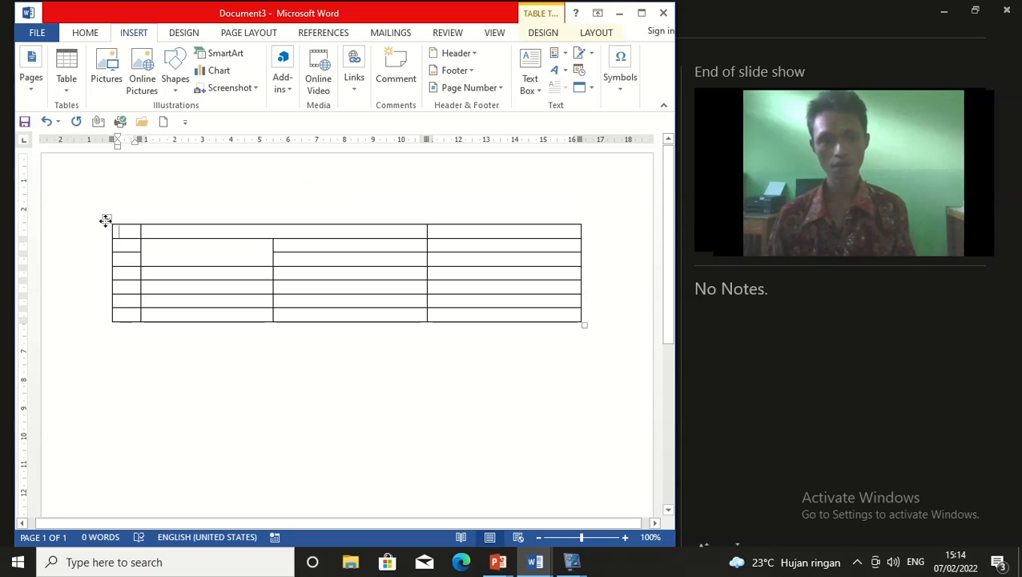
{"action": "left_click", "coordinate": [105, 221]}
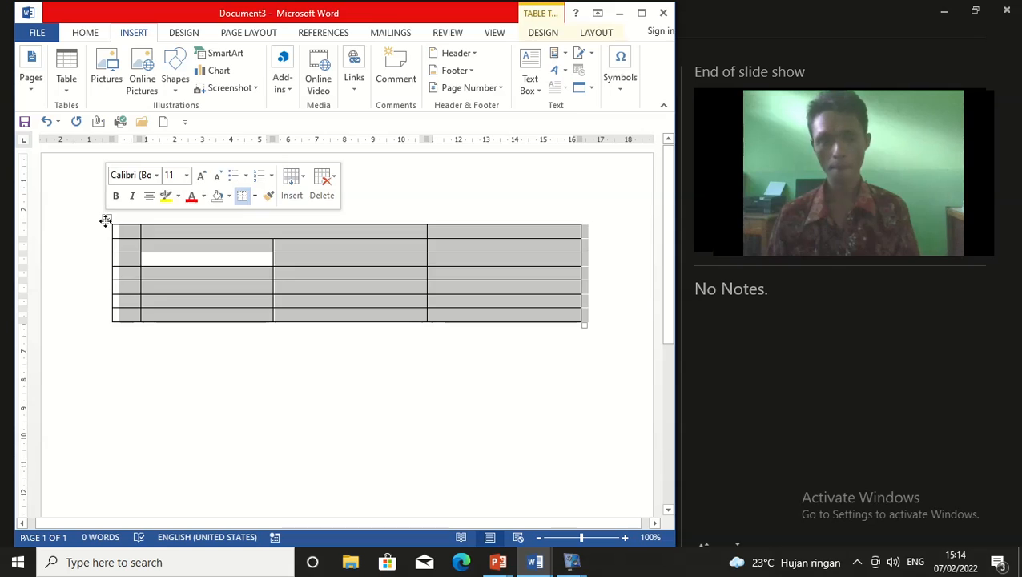
{"action": "key", "text": "BackSpace"}
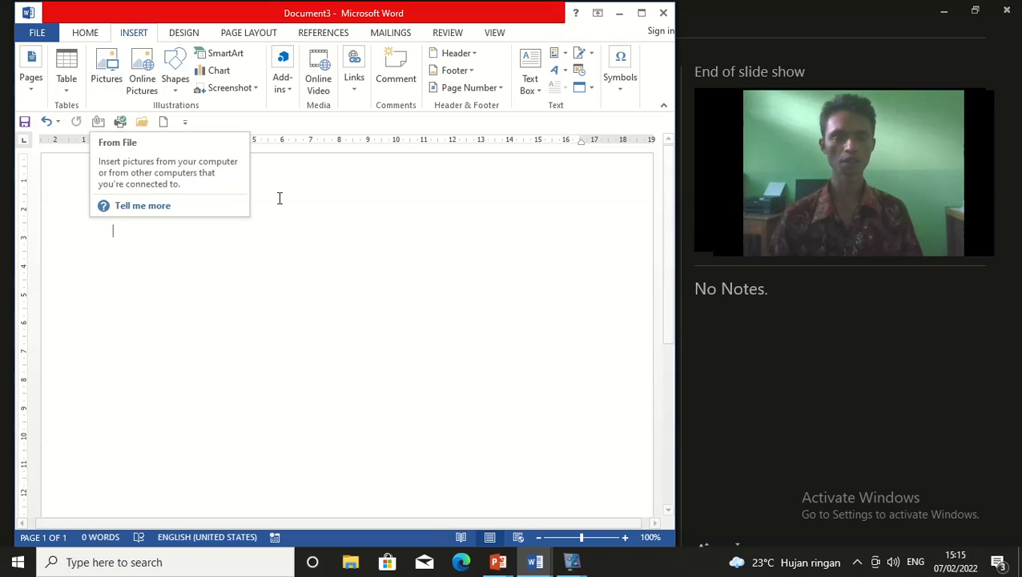
Insert the picture Logo Tutwuri.jpg from the Logo SMP folder on Local Disk (E:).
{"action": "left_click", "coordinate": [335, 204]}
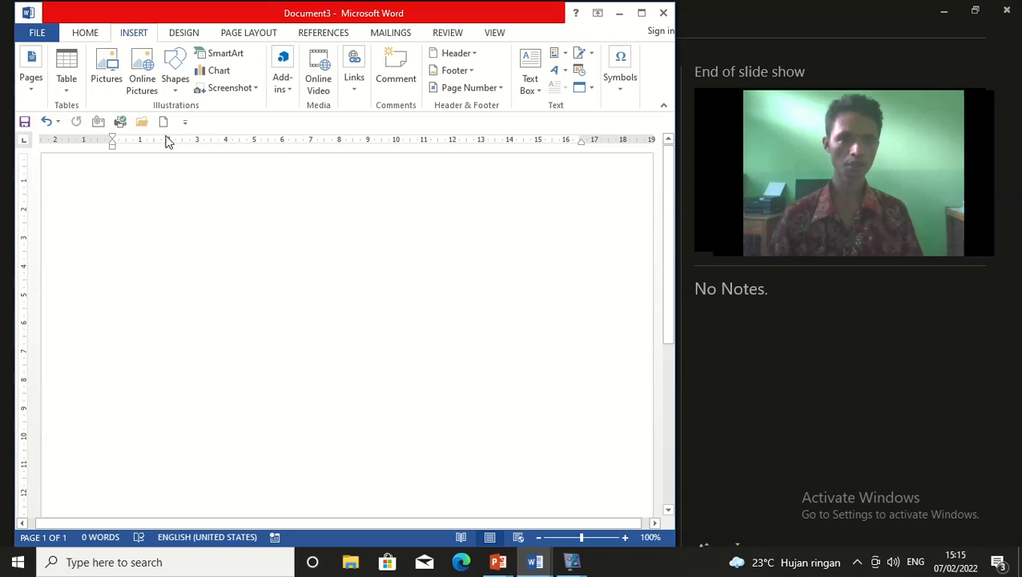
{"action": "left_click", "coordinate": [107, 80]}
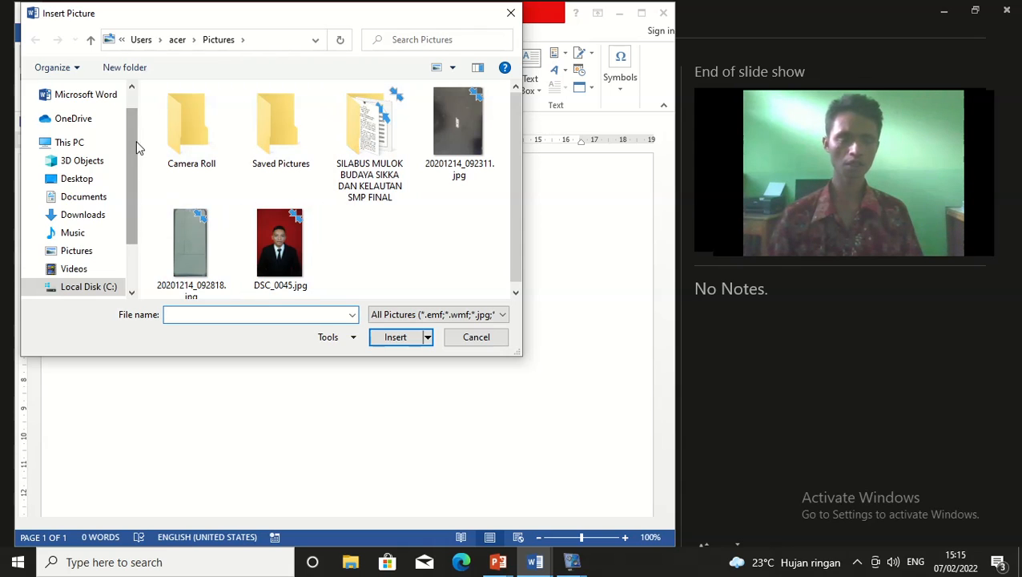
{"action": "left_click_drag", "start_coordinate": [134, 146], "coordinate": [132, 221]}
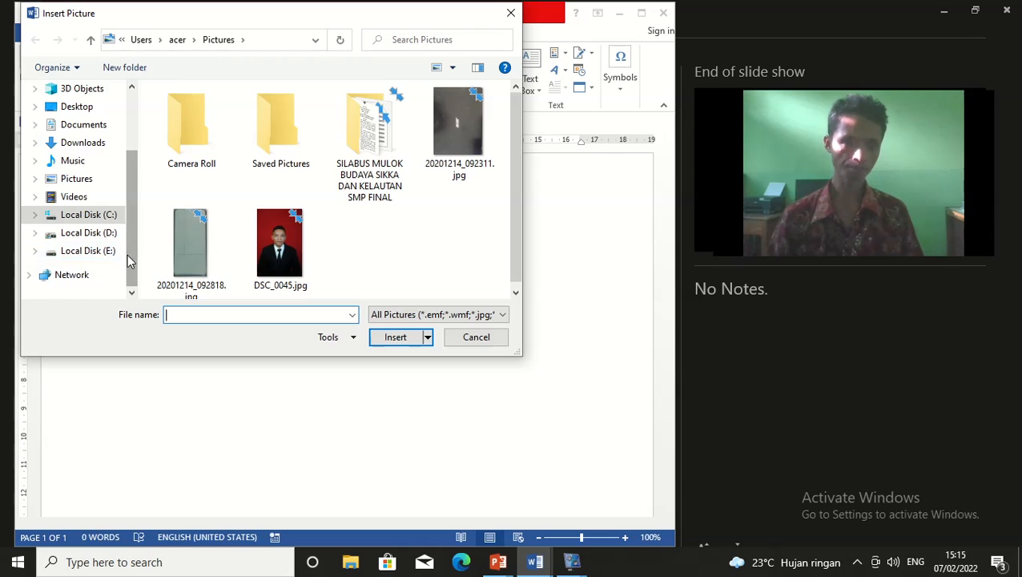
{"action": "left_click", "coordinate": [90, 253]}
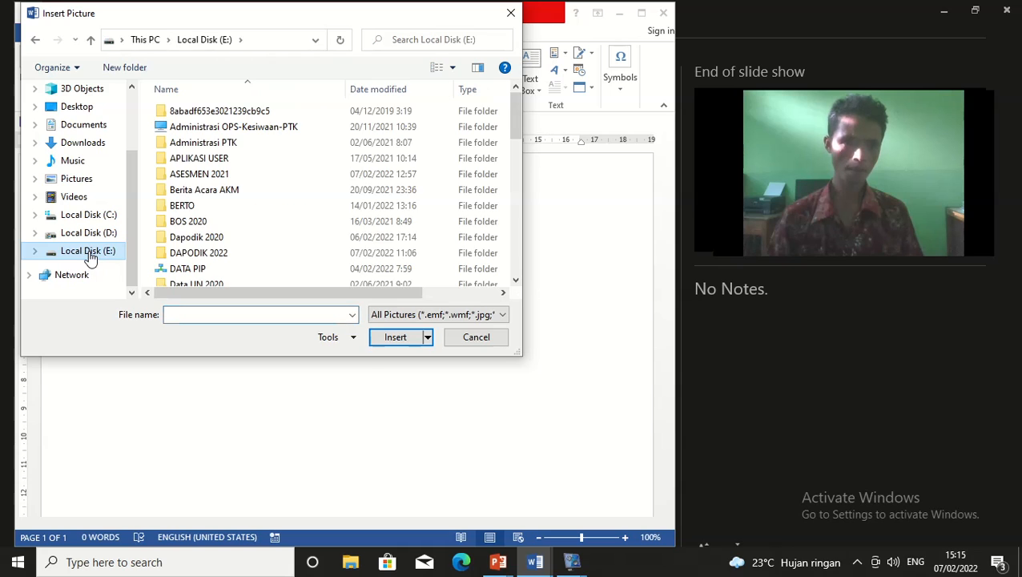
{"action": "left_click_drag", "start_coordinate": [516, 127], "coordinate": [523, 198]}
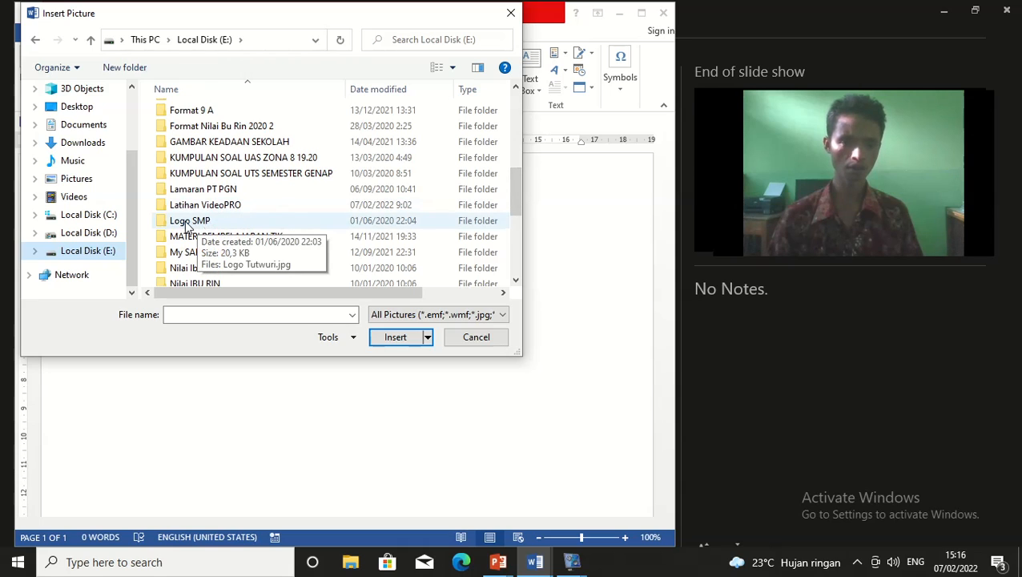
{"action": "double_click", "coordinate": [187, 222]}
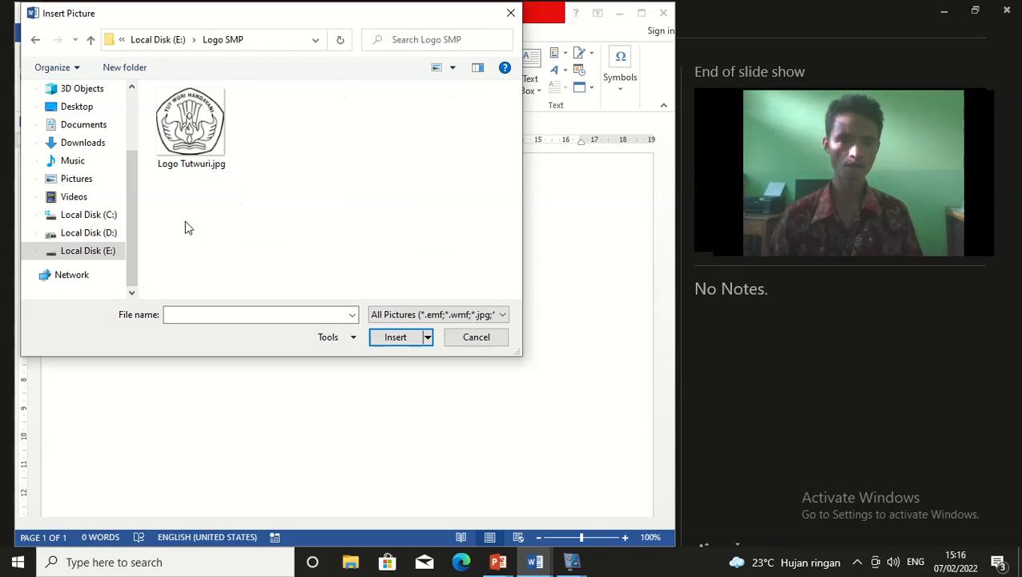
{"action": "left_click", "coordinate": [207, 135]}
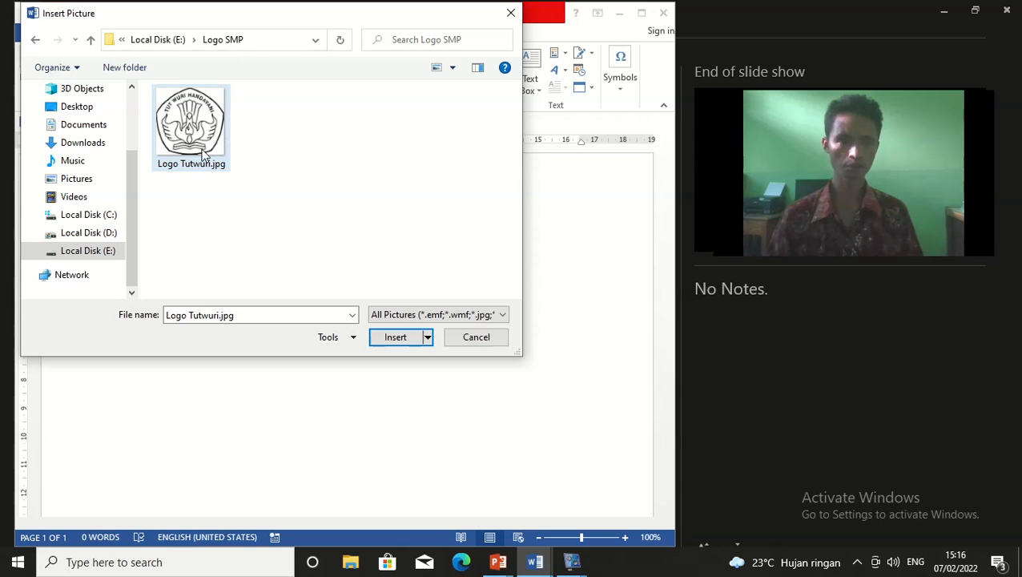
{"action": "left_click", "coordinate": [391, 340]}
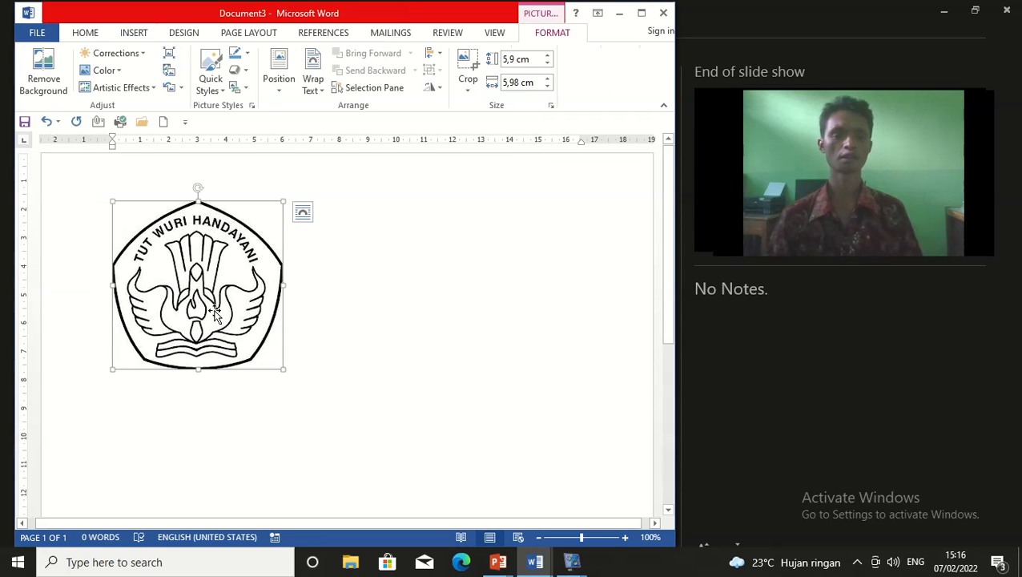
Shrink the inserted logo to about 1.84 cm high and 2.38 cm wide.
{"action": "left_click_drag", "start_coordinate": [283, 367], "coordinate": [193, 278]}
{"action": "left_click", "coordinate": [295, 271]}
{"action": "left_click", "coordinate": [186, 267]}
{"action": "left_click_drag", "start_coordinate": [151, 196], "coordinate": [182, 228]}
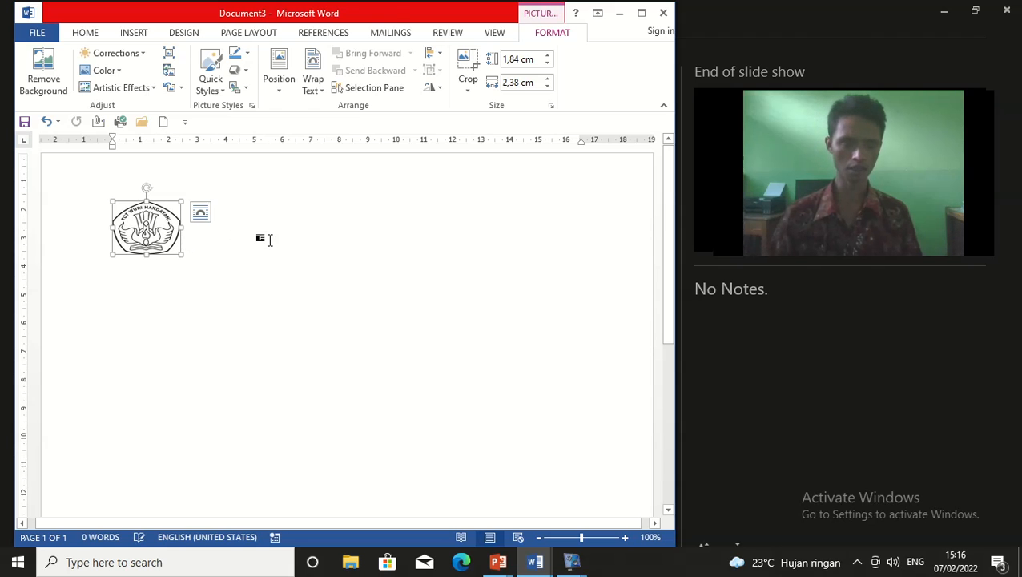
{"action": "left_click", "coordinate": [269, 239]}
{"action": "left_click", "coordinate": [153, 227]}
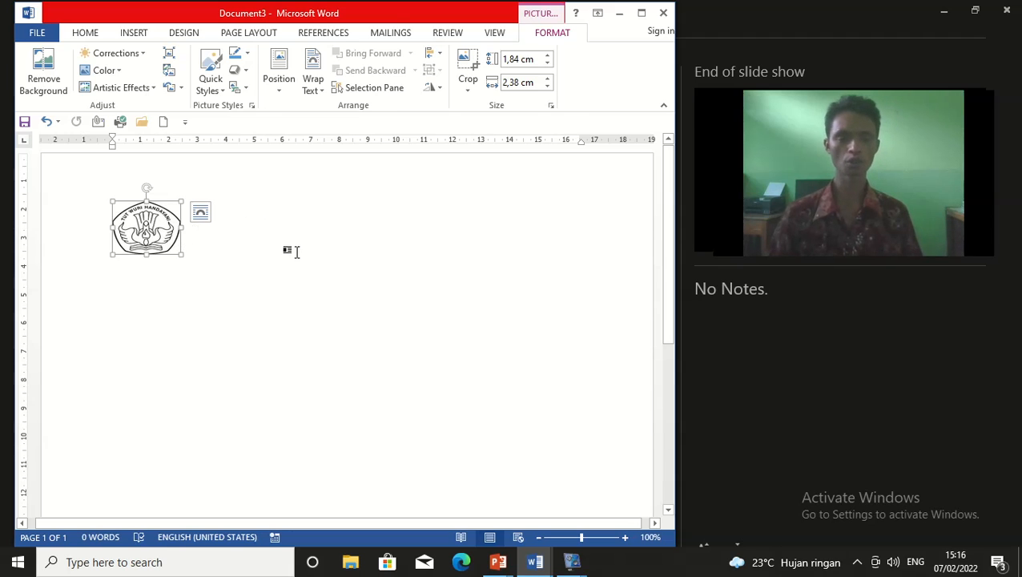
{"action": "left_click", "coordinate": [180, 270]}
{"action": "left_click", "coordinate": [178, 241]}
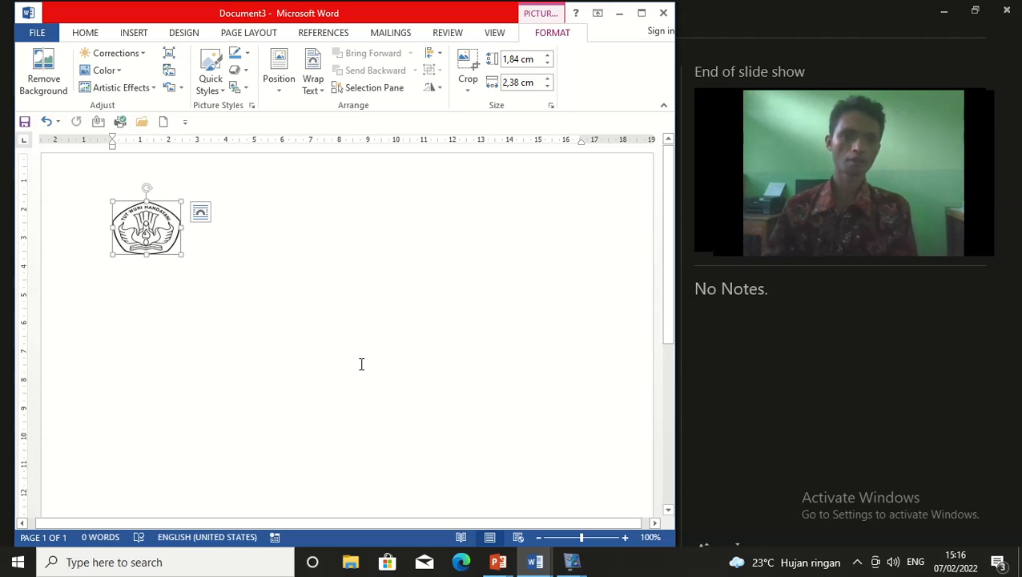
{"action": "left_click", "coordinate": [358, 314]}
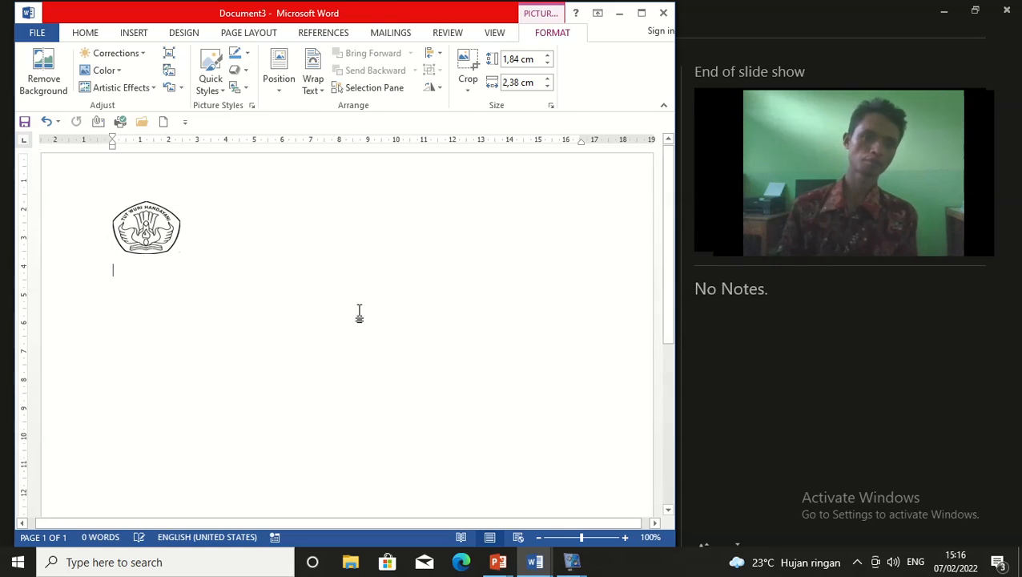
{"action": "left_click", "coordinate": [168, 251]}
{"action": "left_click", "coordinate": [226, 226]}
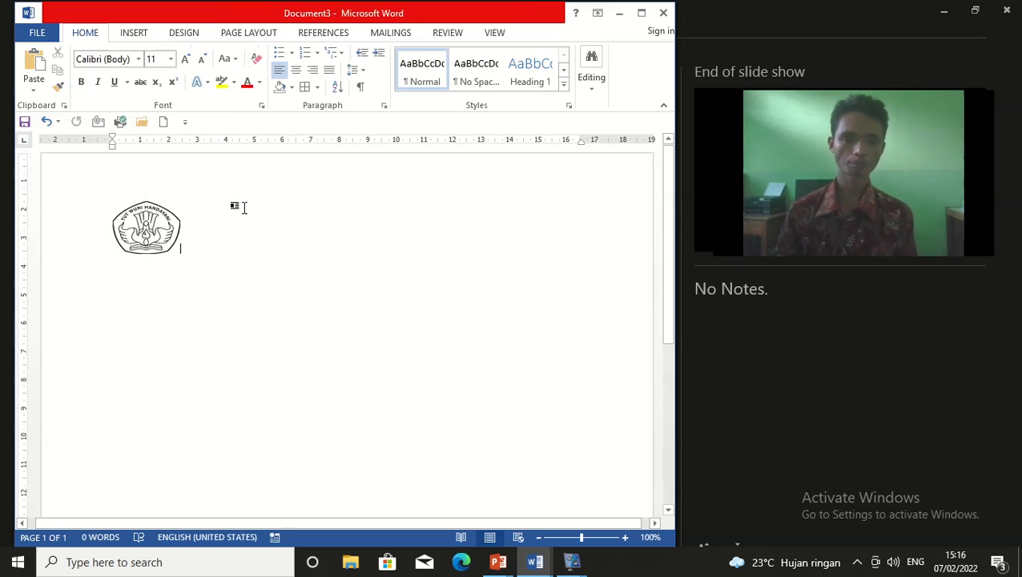
{"action": "left_click", "coordinate": [146, 247]}
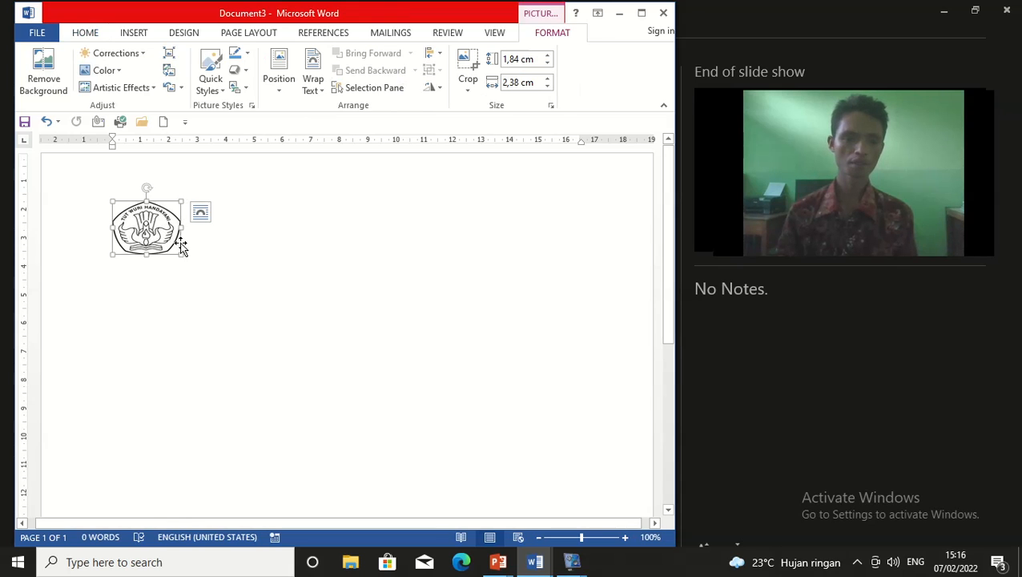
Add an empty line above the logo and write "Pemerintah kabupaten sikka" on it.
{"action": "left_click", "coordinate": [230, 177]}
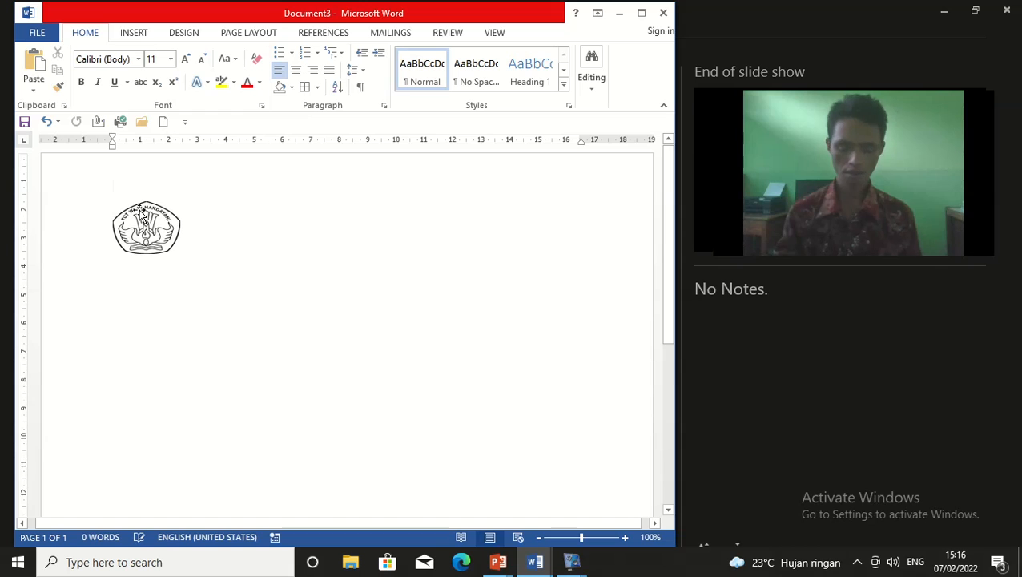
{"action": "key", "text": "Return"}
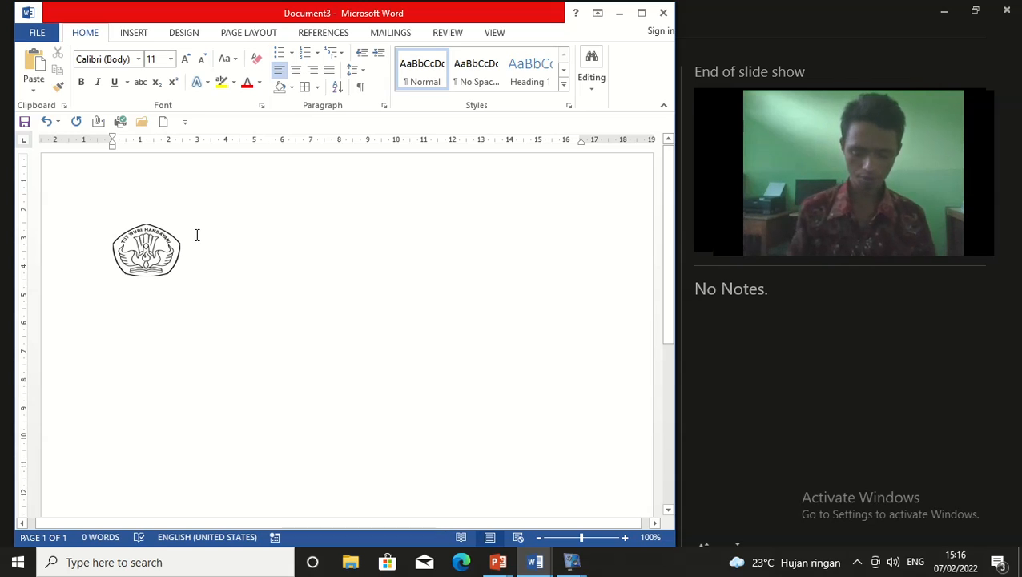
{"action": "type", "text": "pemerinta"}
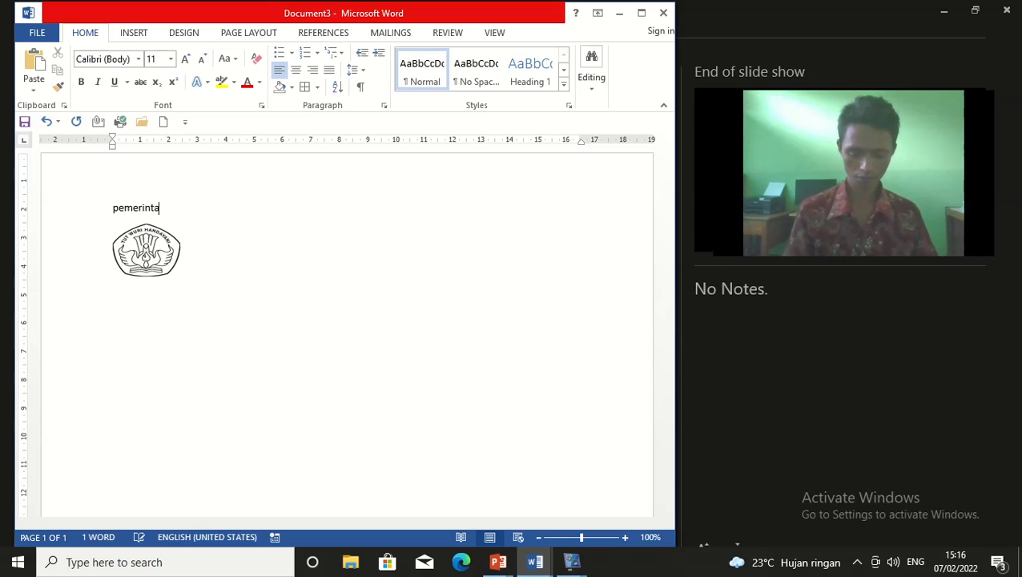
{"action": "type", "text": "h kabupaten sikk"}
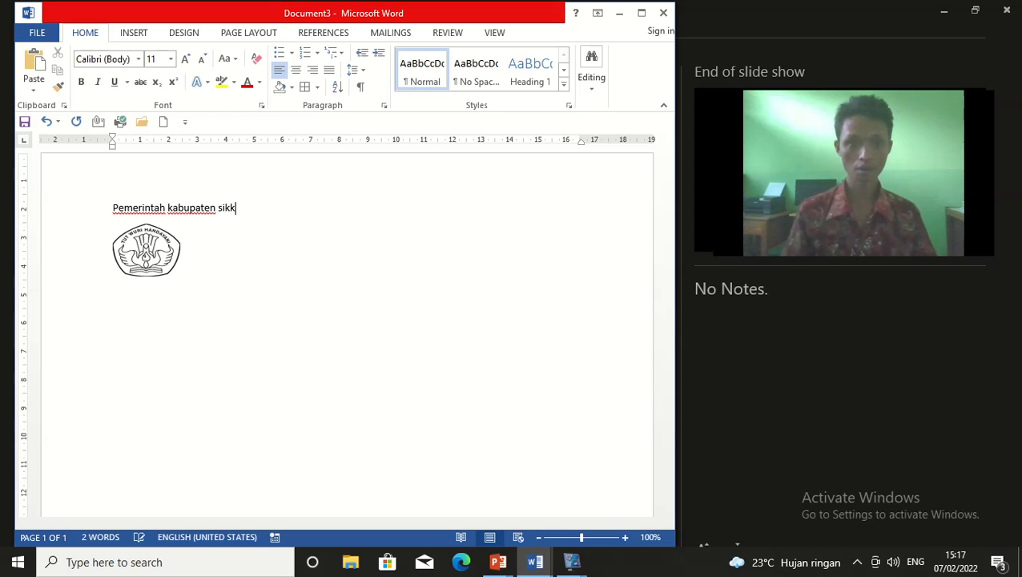
{"action": "key", "text": "BackSpace"}
{"action": "key", "text": "BackSpace"}
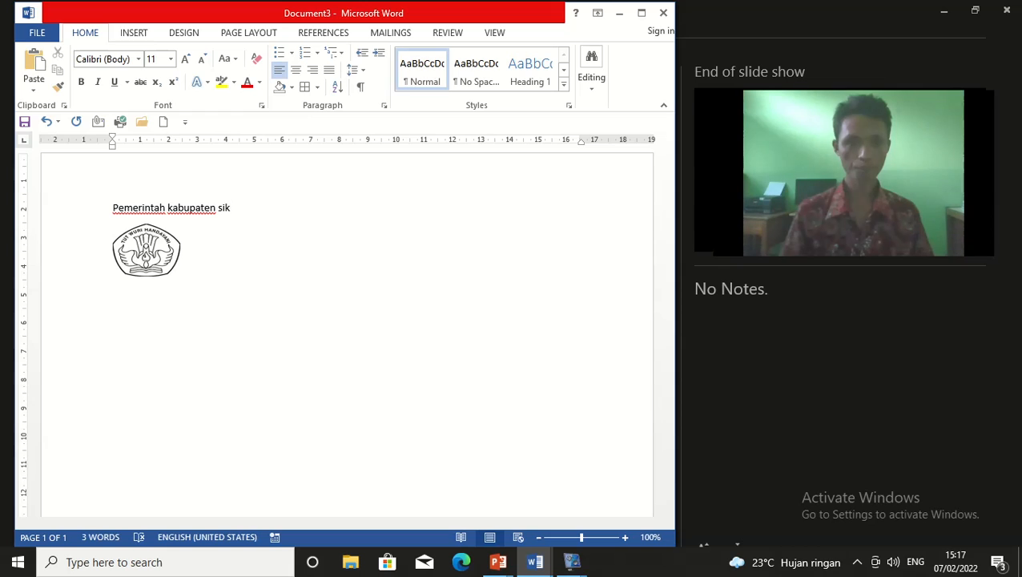
{"action": "type", "text": "ka"}
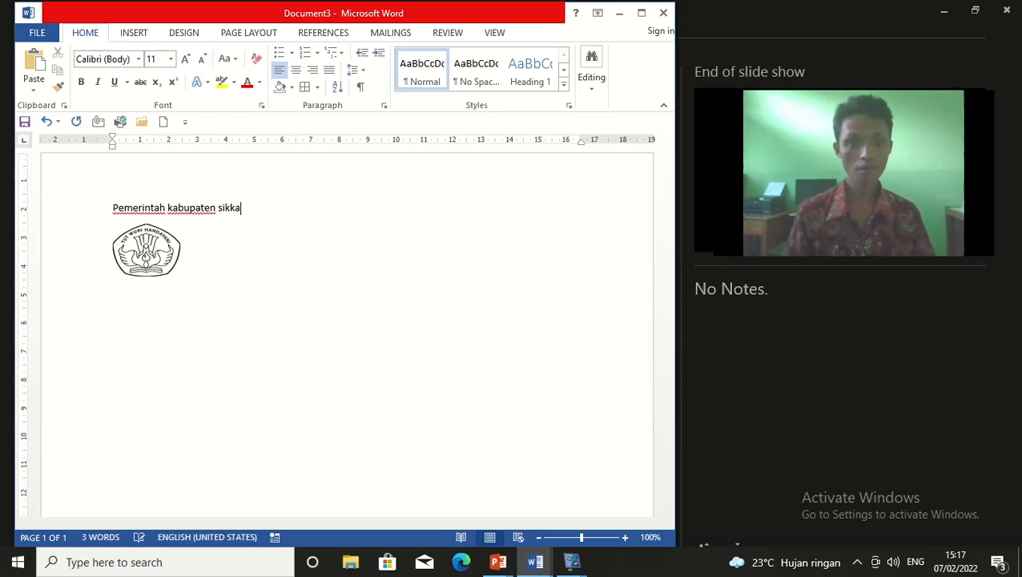
Add a second heading line reading "Dinas pendidikan kepemudaan dan olahraha" below the first one.
{"action": "key", "text": "Return"}
{"action": "type", "text": "dinas pendidikan dan kepem"}
{"action": "key", "text": "BackSpace"}
{"action": "key", "text": "BackSpace"}
{"action": "key", "text": "BackSpace"}
{"action": "key", "text": "BackSpace"}
{"action": "key", "text": "BackSpace"}
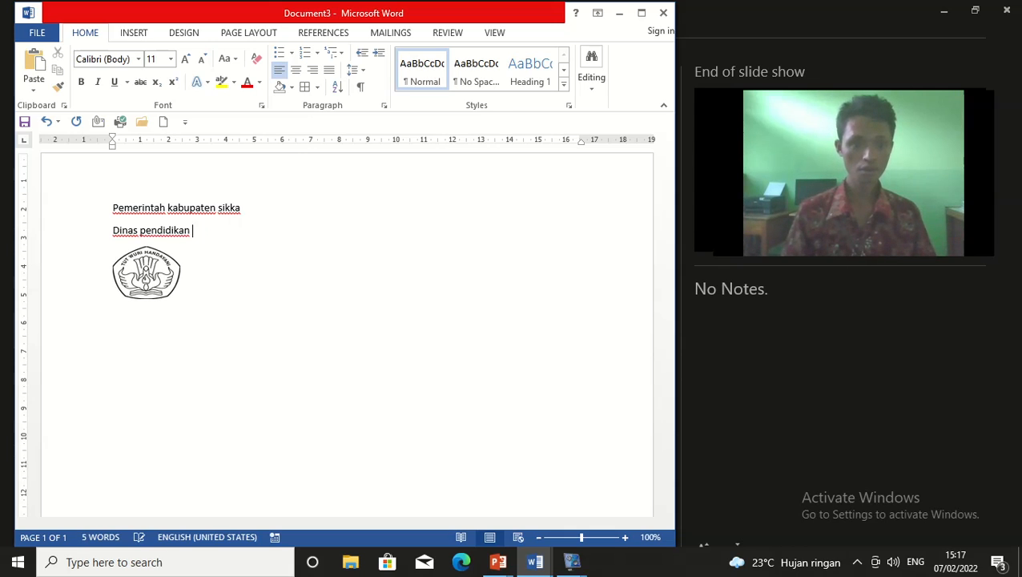
{"action": "type", "text": "kepemudaa"}
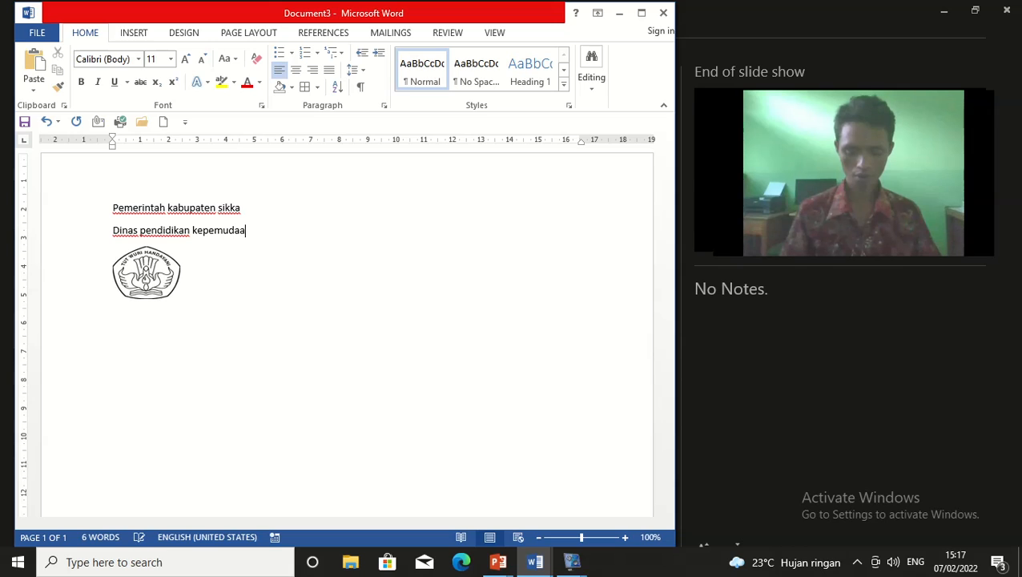
{"action": "type", "text": "n dan olahraha"}
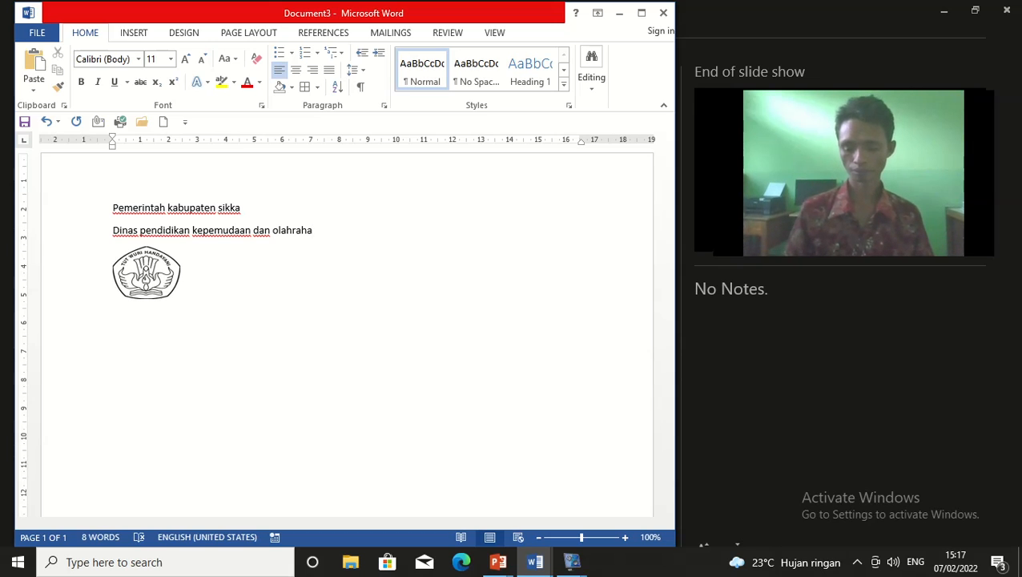
Add a third heading line reading "Smp ......." directly above the logo.
{"action": "key", "text": "Return"}
{"action": "type", "text": "smp"}
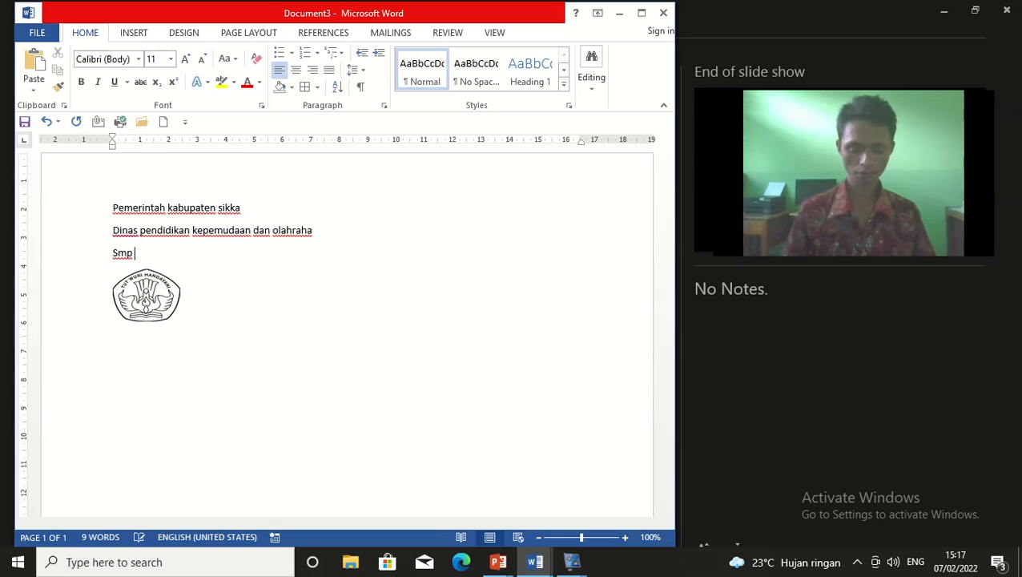
{"action": "type", "text": " ......."}
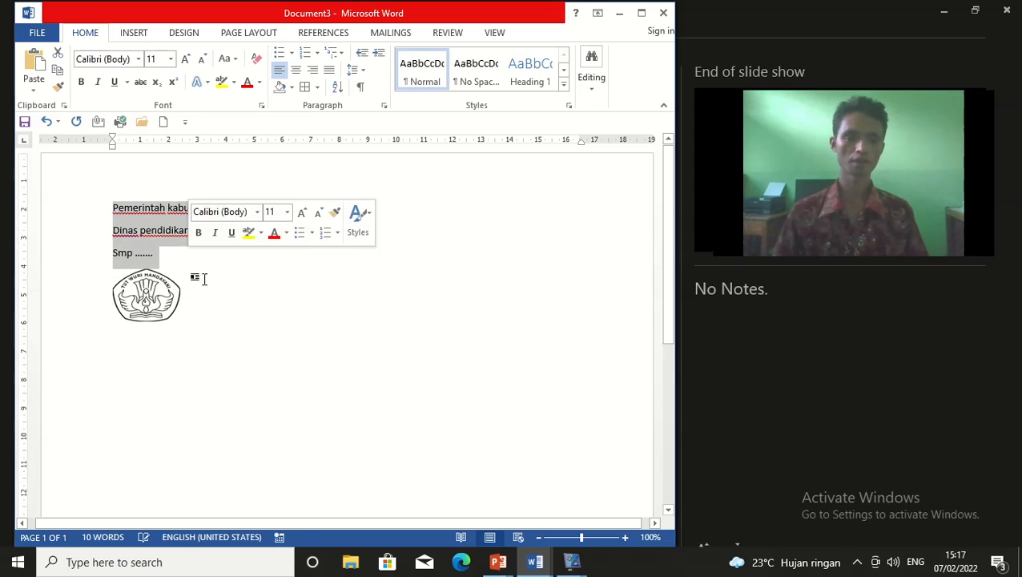
Change the three heading lines above the logo to uppercase and centre them.
{"action": "left_click", "coordinate": [235, 61]}
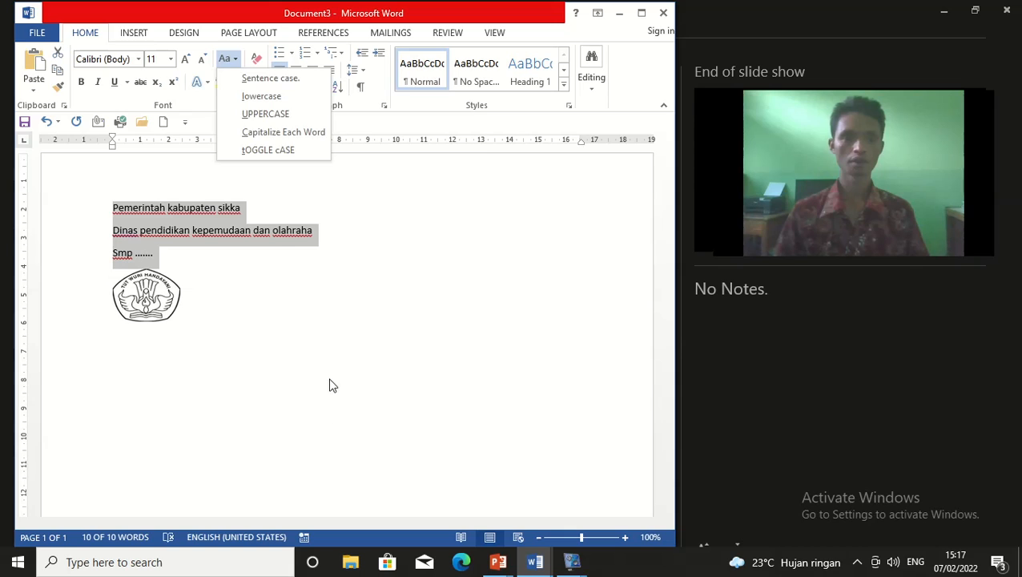
{"action": "left_click", "coordinate": [265, 112]}
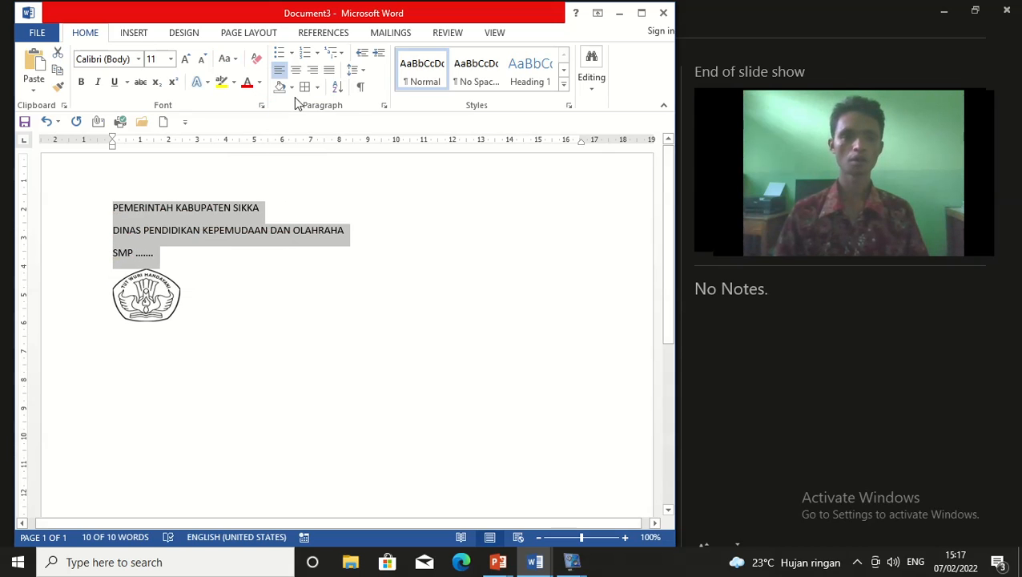
{"action": "left_click", "coordinate": [296, 70]}
{"action": "left_click", "coordinate": [365, 295]}
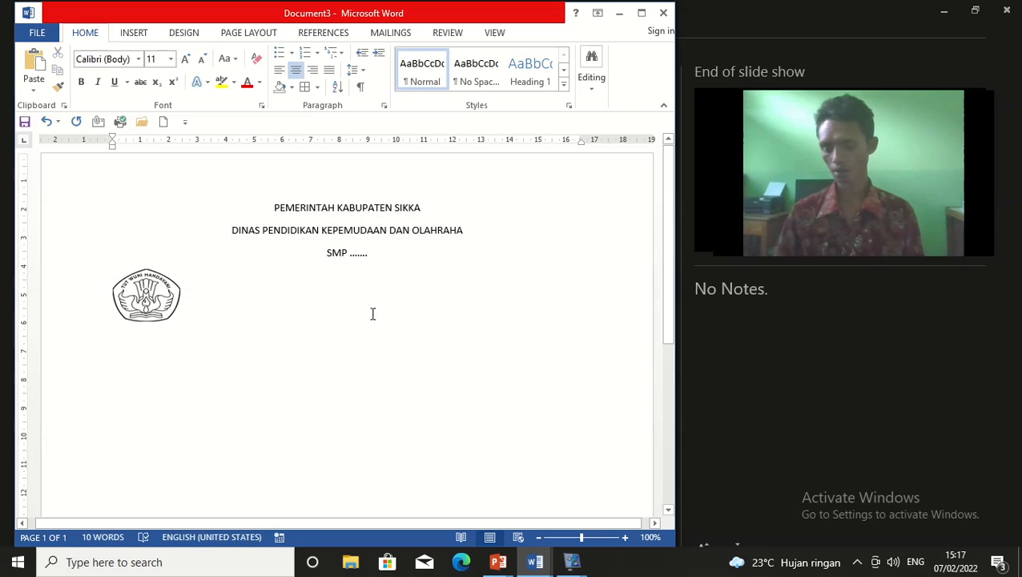
Lengthen the dotted blank after "SMP" in the third heading line.
{"action": "left_click", "coordinate": [204, 242]}
{"action": "key", "text": "Down"}
{"action": "key", "text": "Return"}
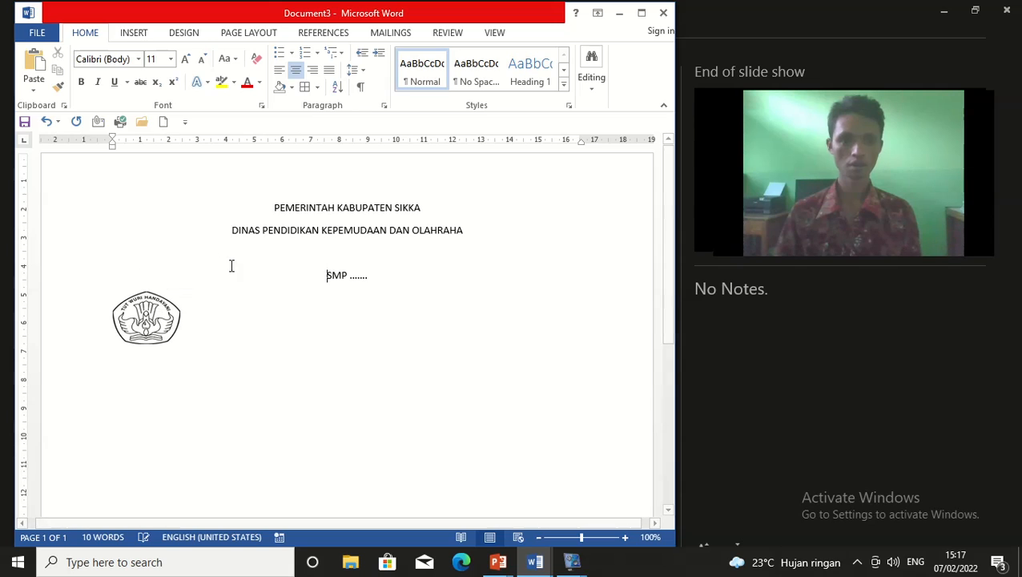
{"action": "key", "text": "BackSpace"}
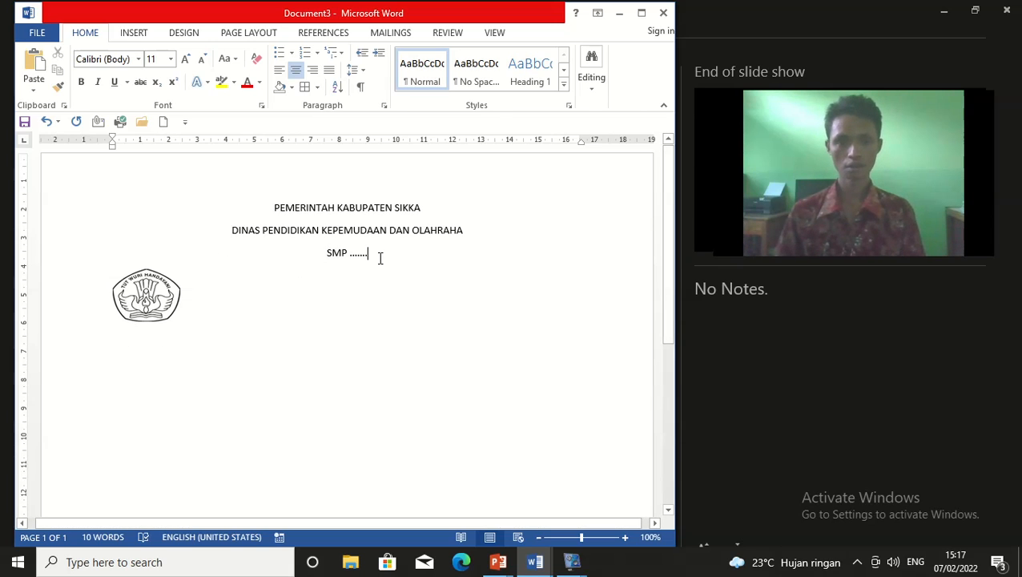
{"action": "type", "text": "............................................."}
{"action": "left_click", "coordinate": [404, 271]}
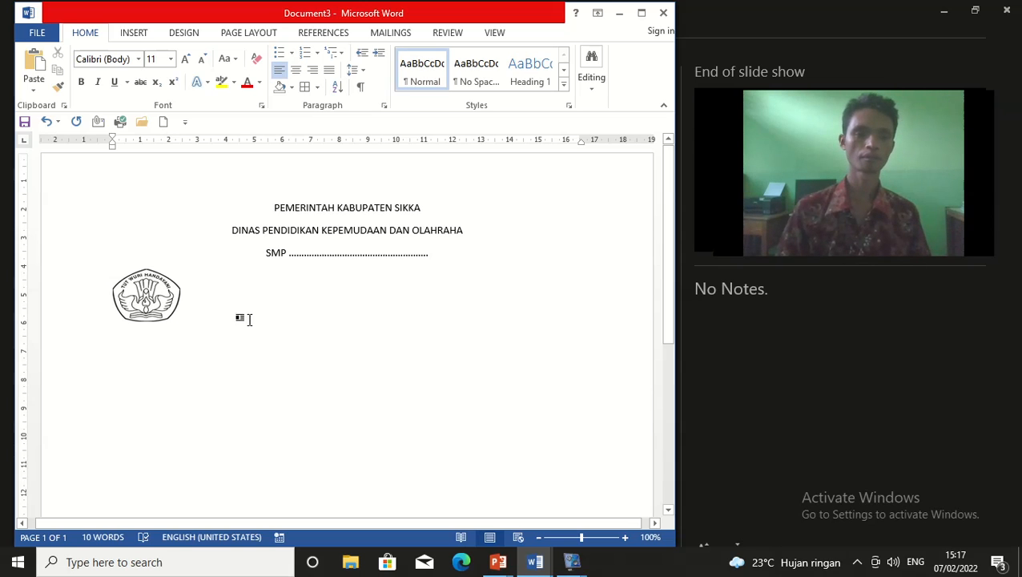
Try to move the logo up beside the first heading line, and undo the move.
{"action": "left_click", "coordinate": [150, 295]}
{"action": "left_click_drag", "start_coordinate": [150, 300], "coordinate": [159, 237]}
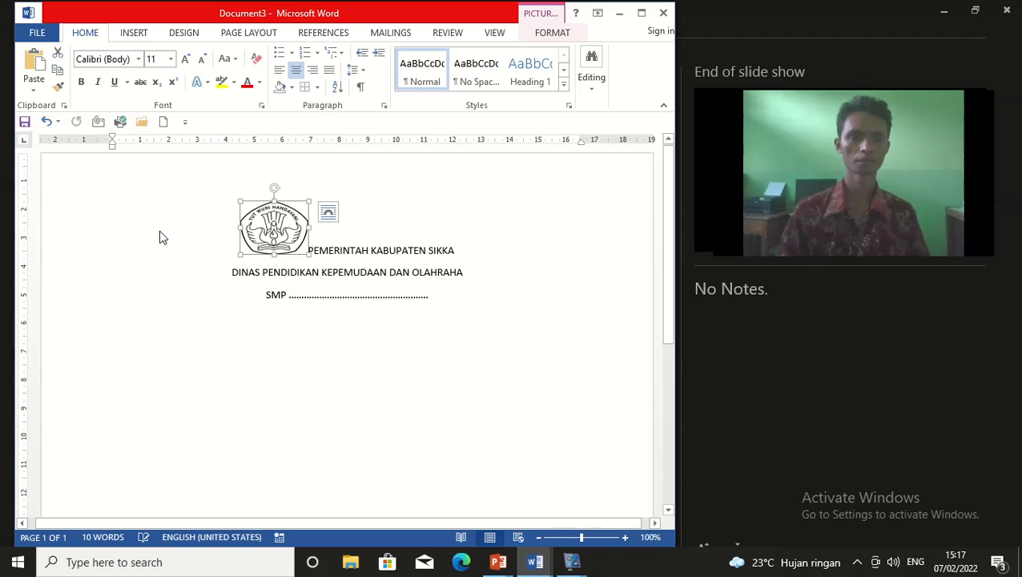
{"action": "left_click", "coordinate": [242, 226]}
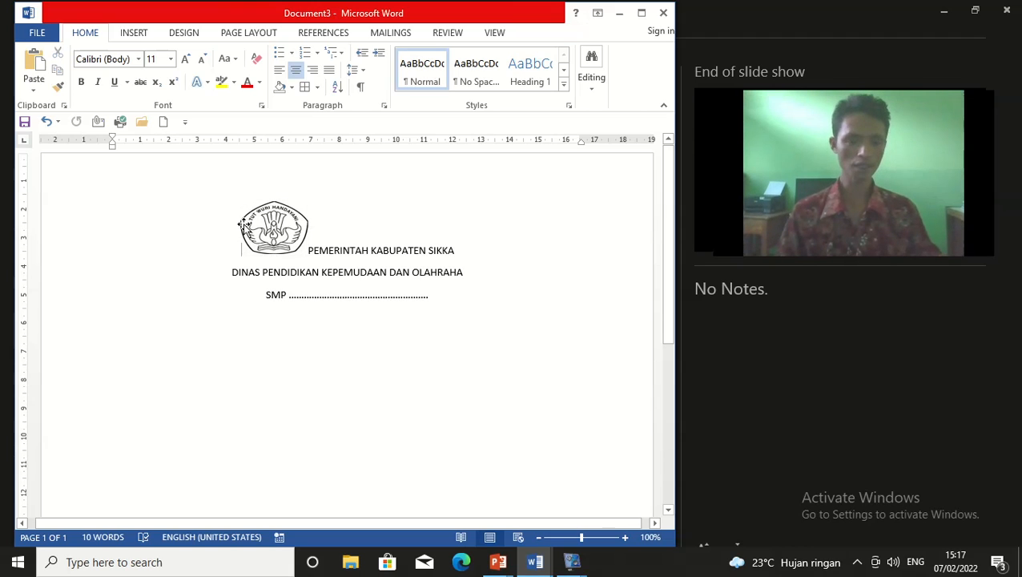
{"action": "left_click_drag", "start_coordinate": [242, 224], "coordinate": [178, 317]}
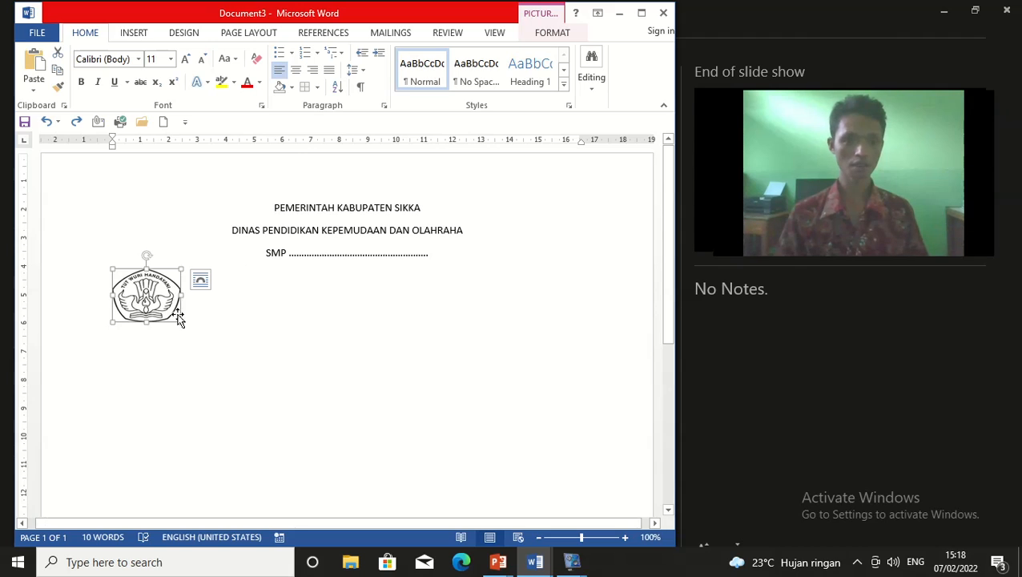
{"action": "left_click", "coordinate": [166, 218]}
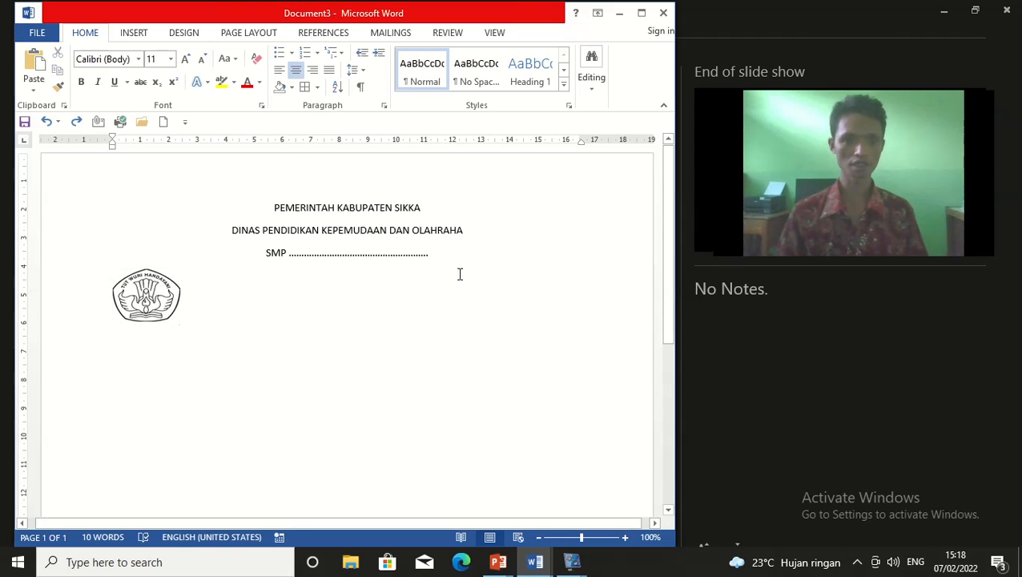
{"action": "left_click", "coordinate": [178, 312]}
{"action": "left_click", "coordinate": [307, 281]}
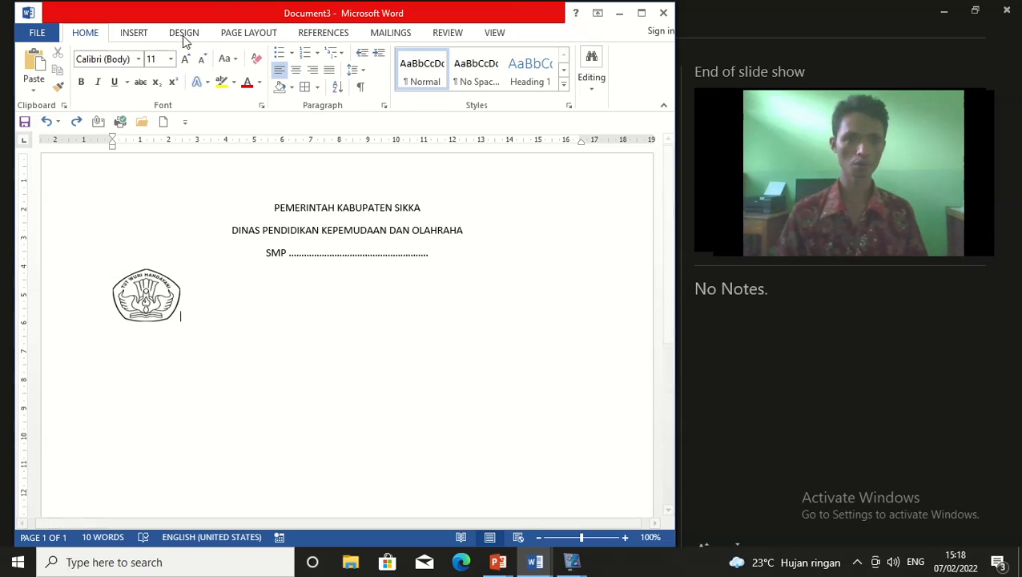
Draw a straight horizontal line across the page directly below the SMP heading line.
{"action": "left_click", "coordinate": [134, 32]}
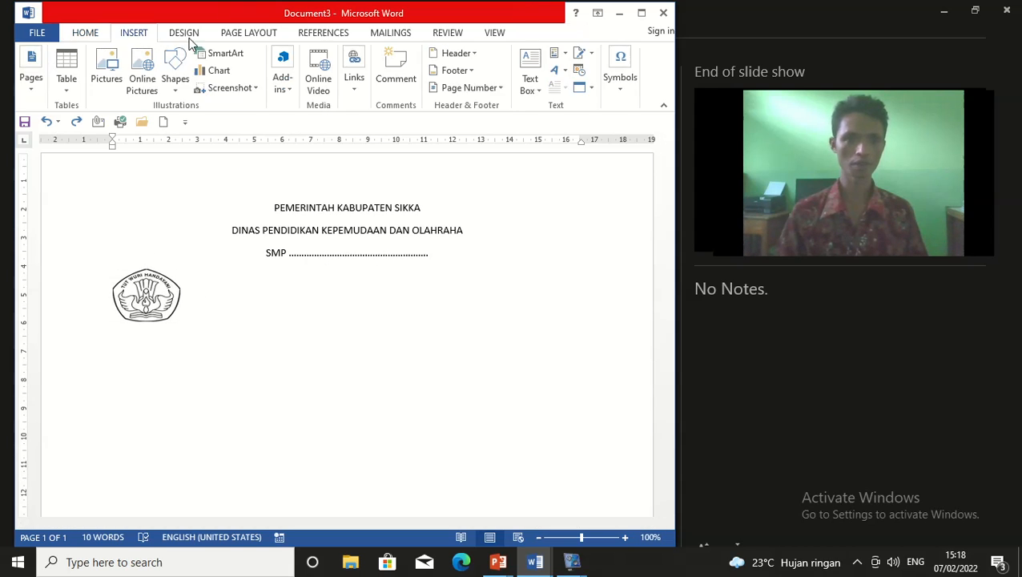
{"action": "left_click", "coordinate": [181, 97]}
{"action": "left_click", "coordinate": [173, 199]}
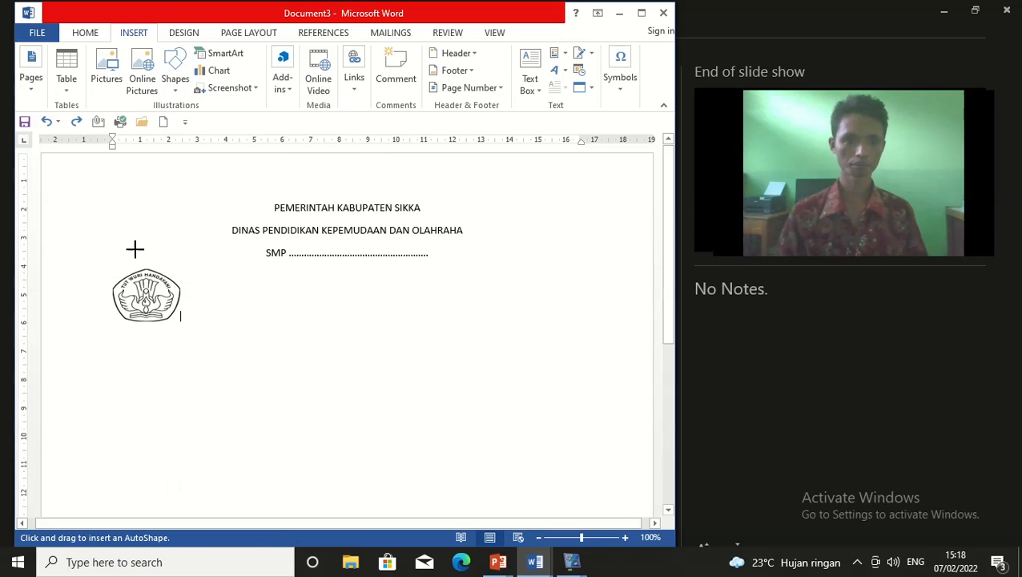
{"action": "mouse_move", "coordinate": [118, 260]}
{"action": "left_mouse_down"}
{"action": "mouse_move", "coordinate": [435, 275]}
{"action": "mouse_move", "coordinate": [634, 260]}
{"action": "left_mouse_up"}
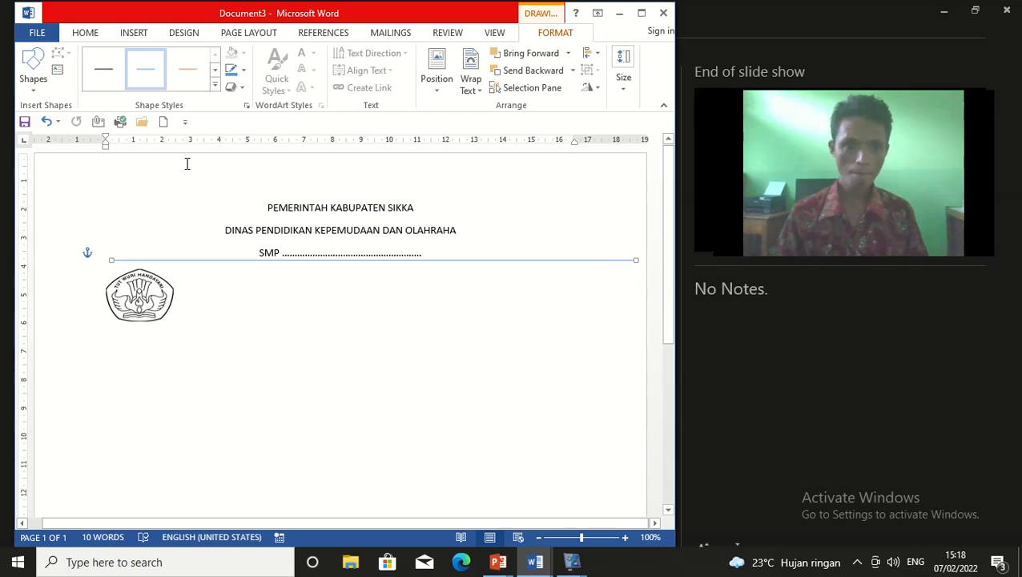
Set the horizontal line's weight to 4½ pt and move it slightly down, clear of the SMP text.
{"action": "left_click", "coordinate": [243, 71]}
{"action": "mouse_move", "coordinate": [278, 240]}
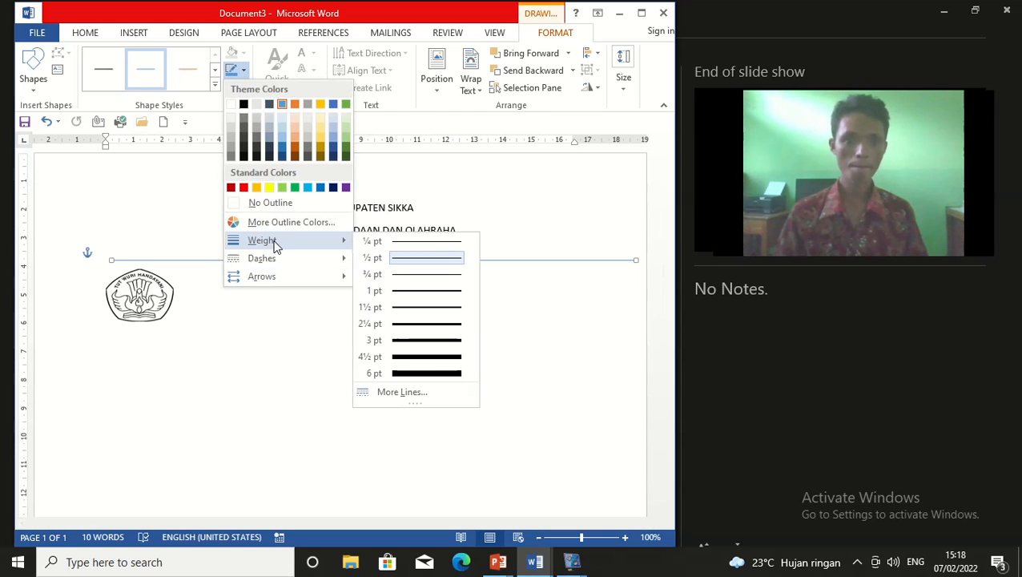
{"action": "left_click", "coordinate": [407, 357]}
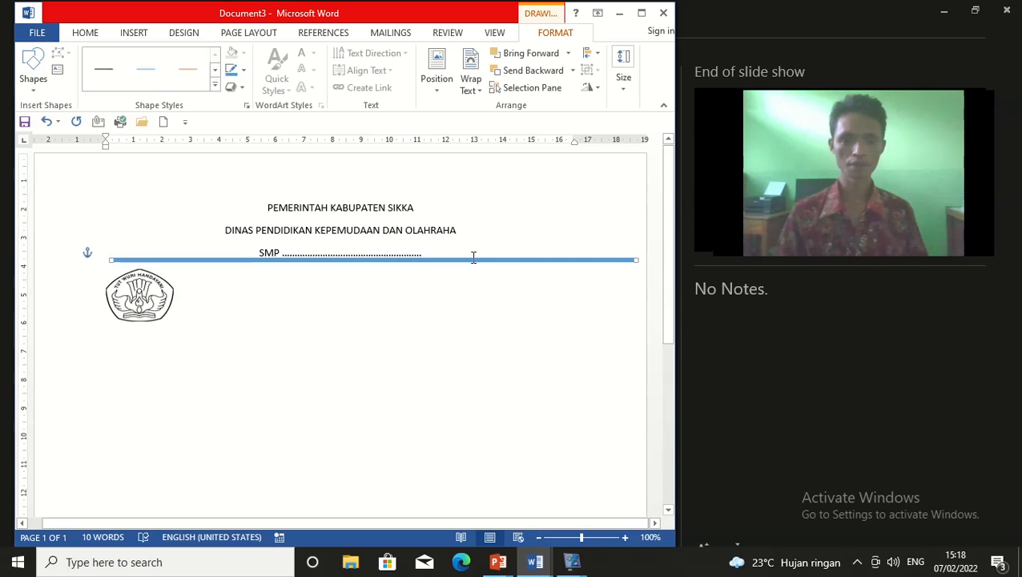
{"action": "left_click_drag", "start_coordinate": [475, 262], "coordinate": [471, 268]}
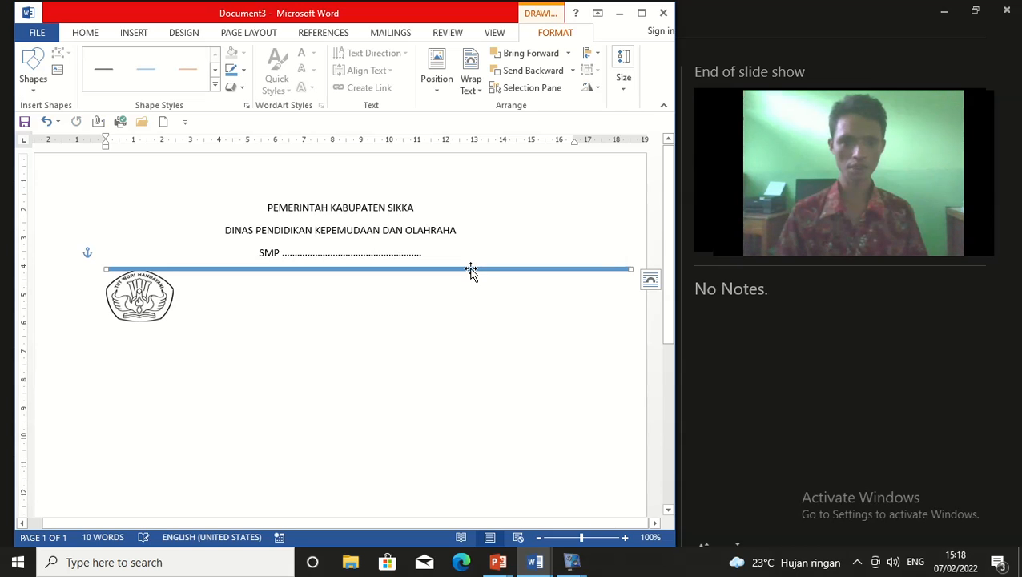
Change the horizontal line's outline colour to black.
{"action": "left_click", "coordinate": [243, 70]}
{"action": "left_click", "coordinate": [243, 104]}
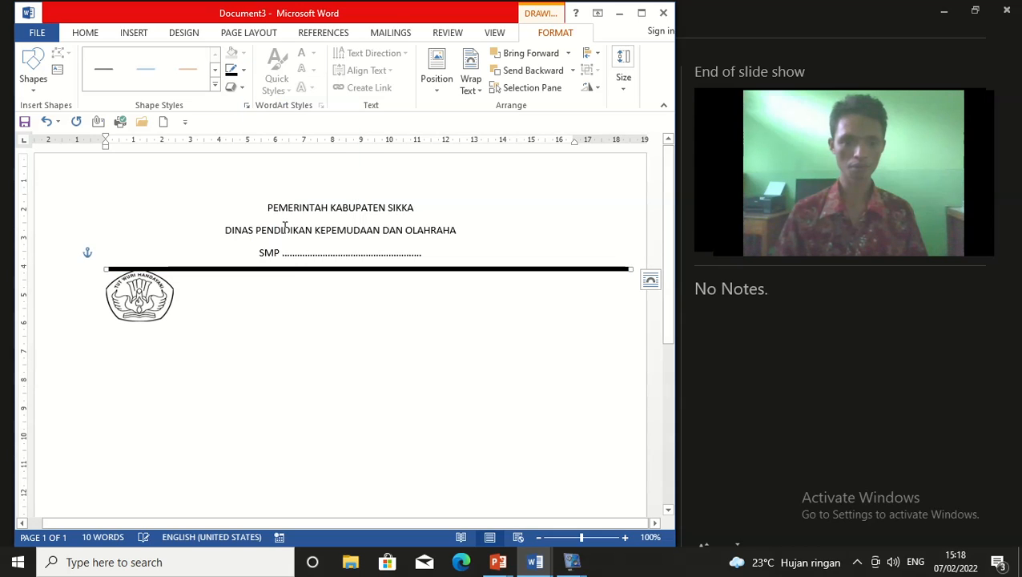
{"action": "left_click", "coordinate": [290, 383]}
{"action": "left_click_drag", "start_coordinate": [265, 215], "coordinate": [450, 255]}
{"action": "left_click", "coordinate": [405, 334]}
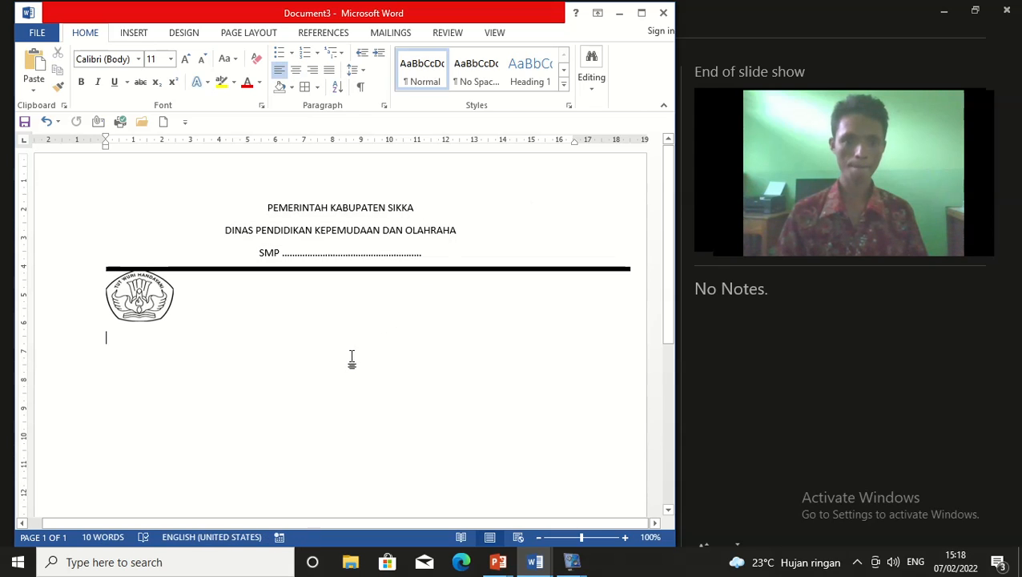
Replace the dots after "SMP" in the third heading line with "NEGERI 2 TALIBURA".
{"action": "left_click", "coordinate": [474, 256]}
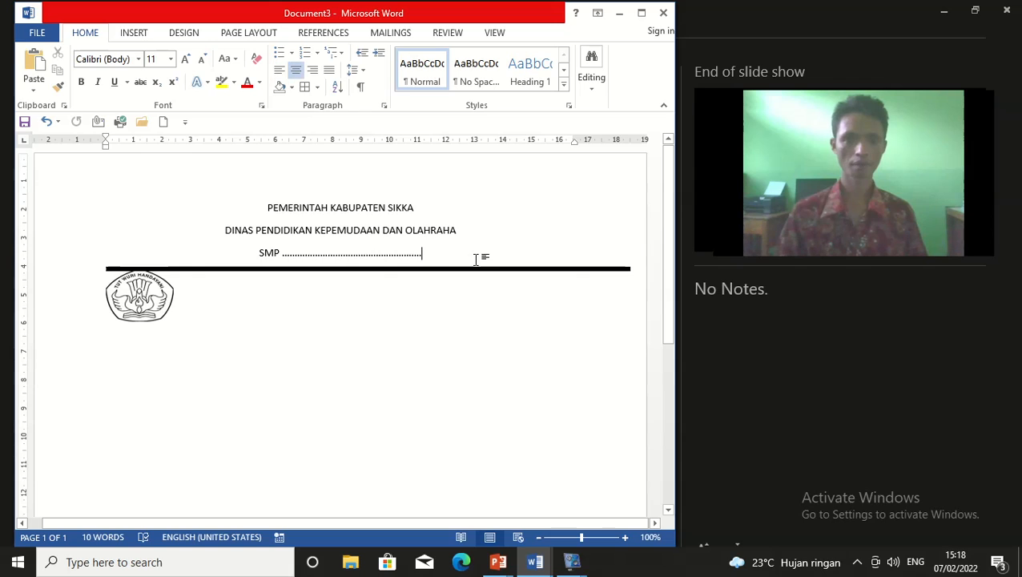
{"action": "left_click_drag", "start_coordinate": [442, 255], "coordinate": [280, 255]}
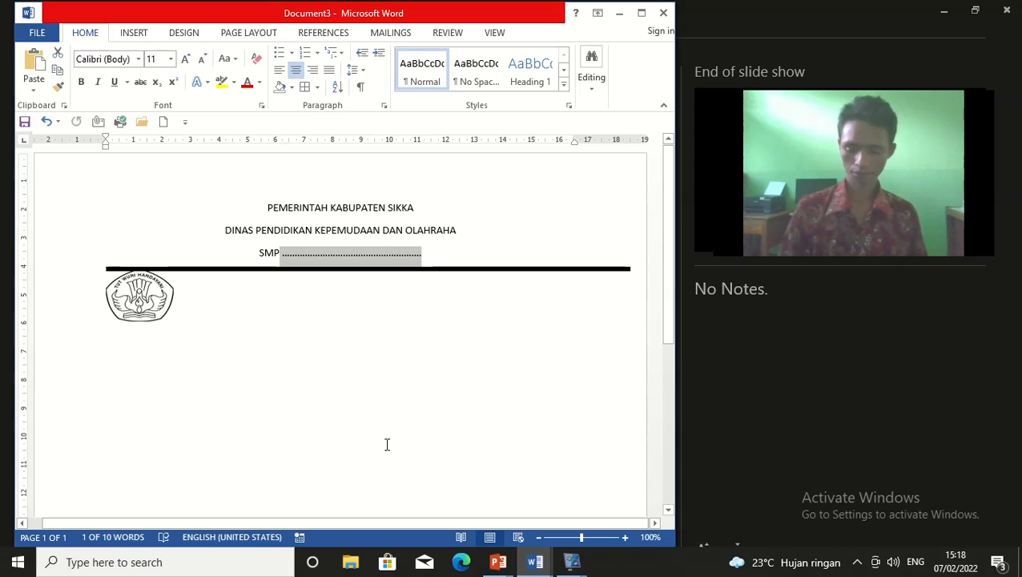
{"action": "key", "text": "BackSpace"}
{"action": "type", "text": "NE"}
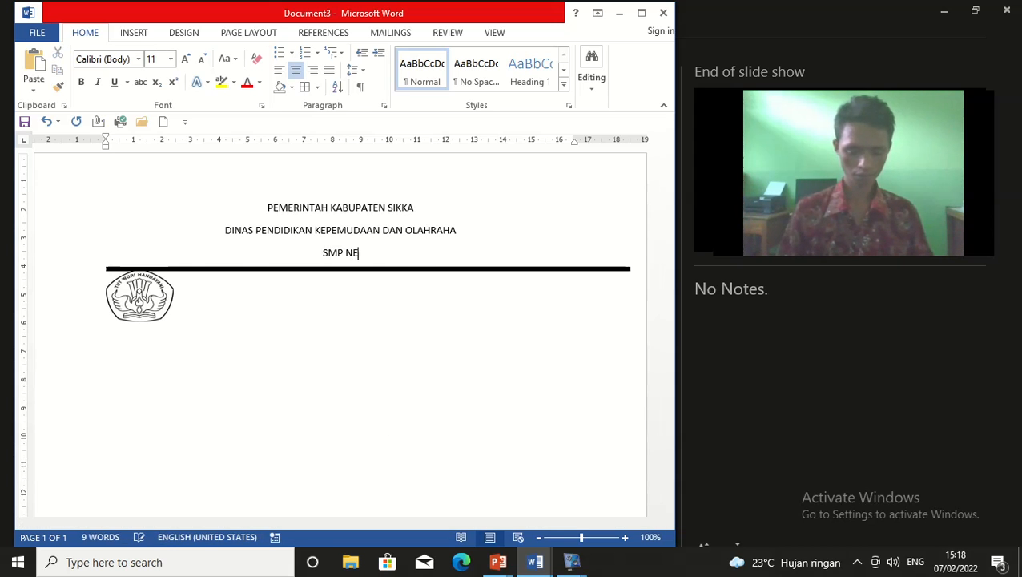
{"action": "type", "text": "GERI 2 TALIBURA"}
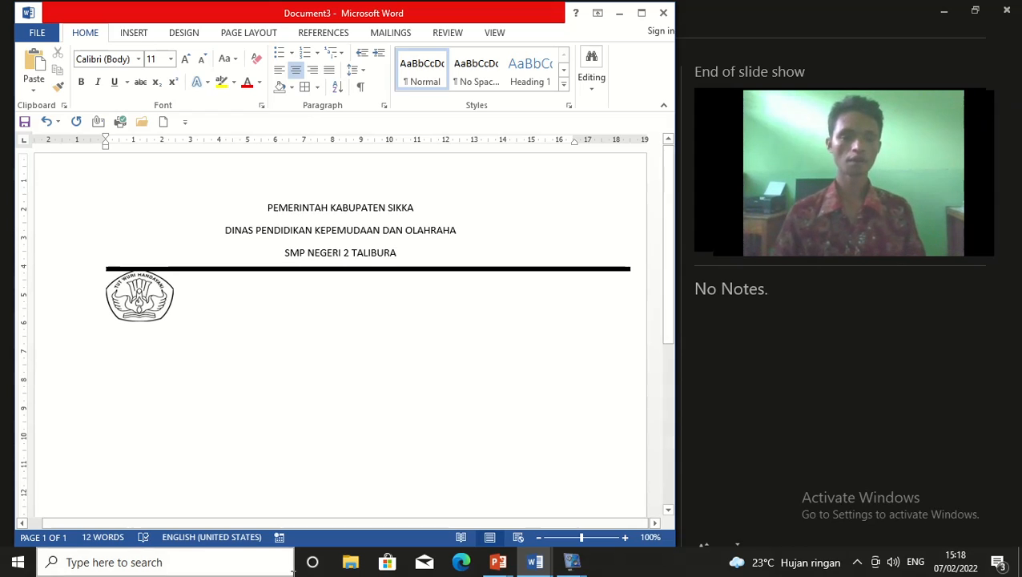
{"action": "left_click", "coordinate": [310, 378]}
Narrow the logo to about 1.75 cm wide and move it down, clear of the black line.
{"action": "left_click", "coordinate": [166, 286]}
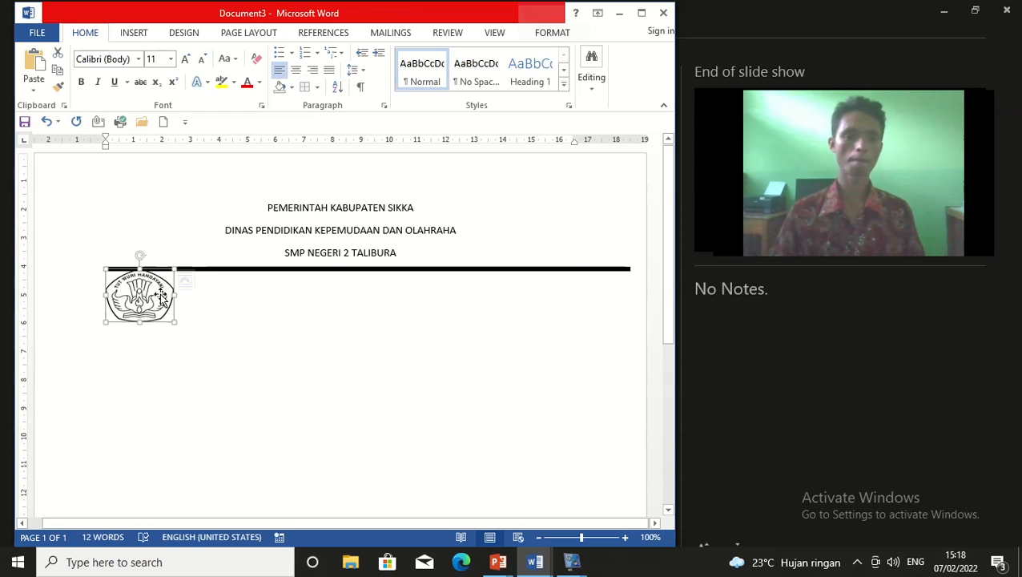
{"action": "left_click_drag", "start_coordinate": [175, 292], "coordinate": [187, 385]}
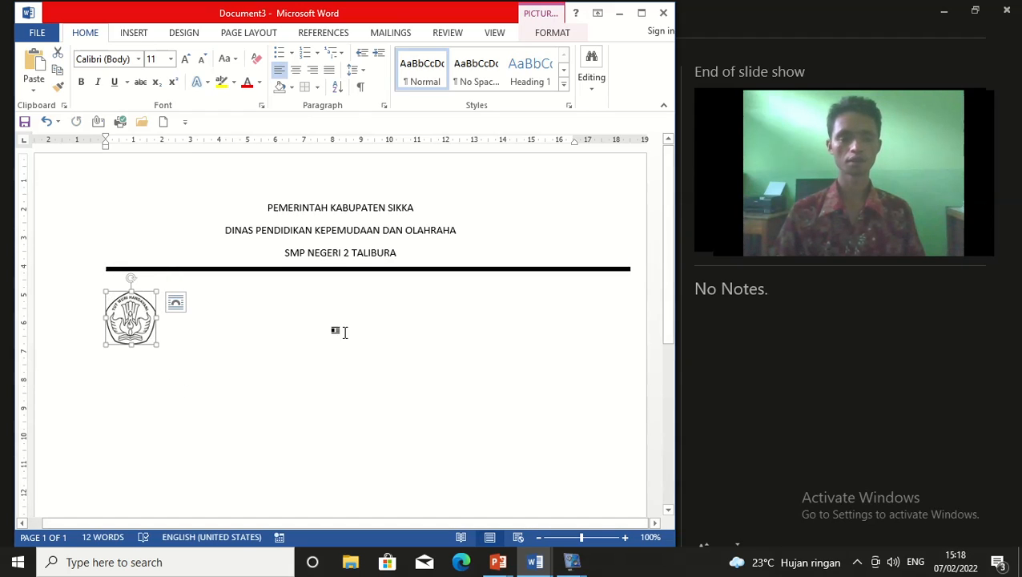
{"action": "left_click", "coordinate": [267, 209]}
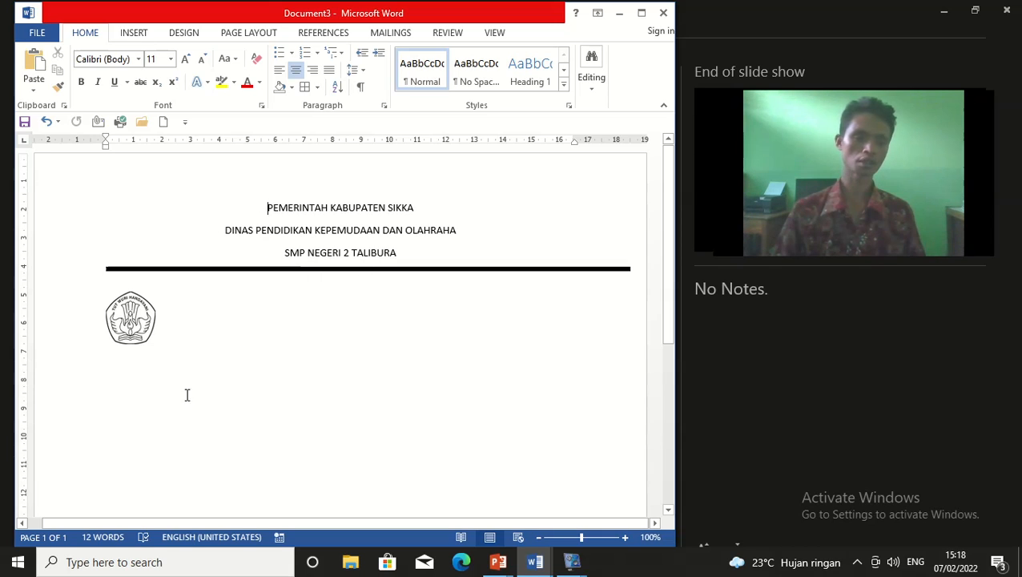
Try to place the logo beside the second heading line, and undo the move.
{"action": "left_click", "coordinate": [132, 323]}
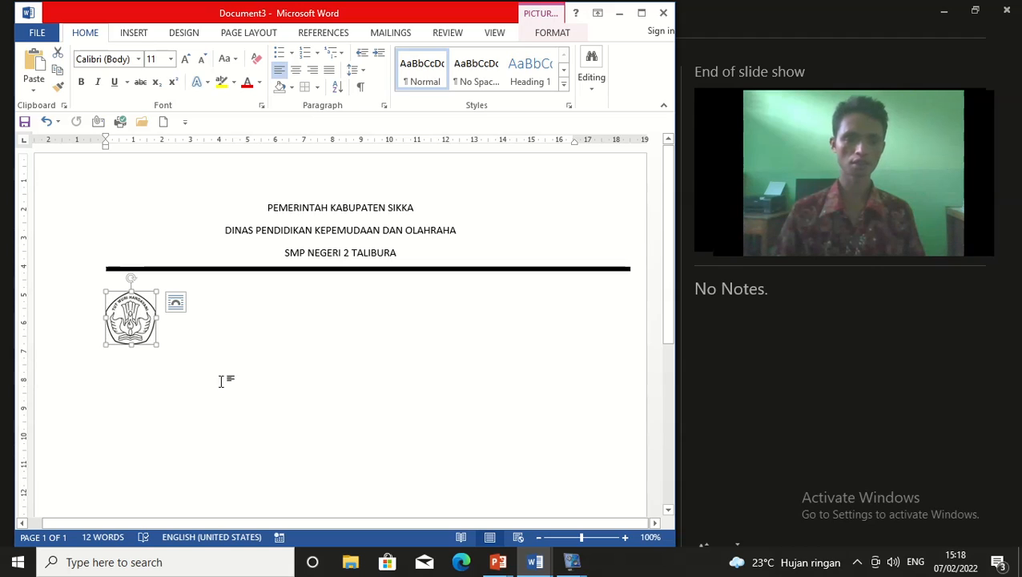
{"action": "left_click_drag", "start_coordinate": [135, 317], "coordinate": [157, 243]}
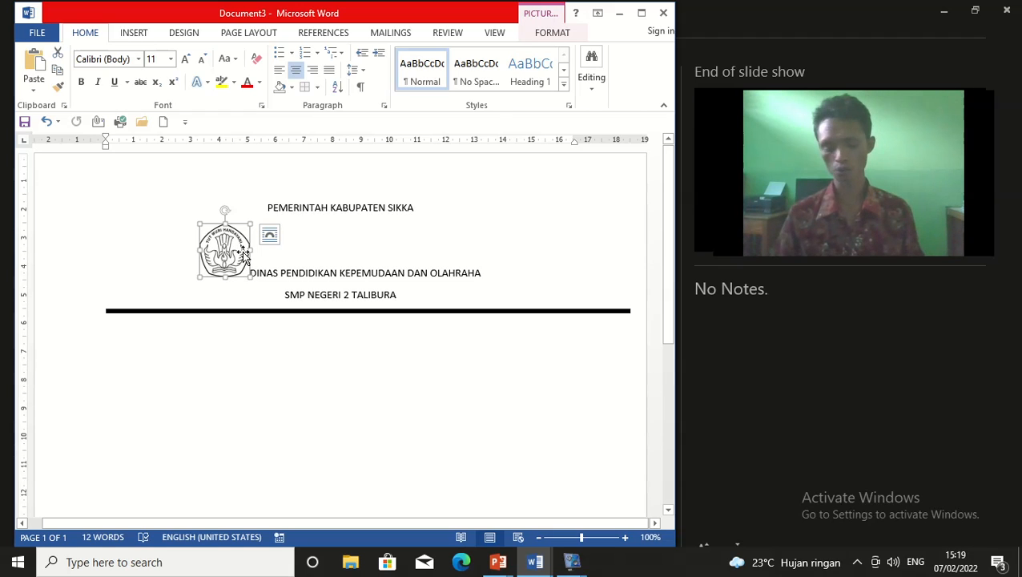
{"action": "key", "text": "ctrl+z"}
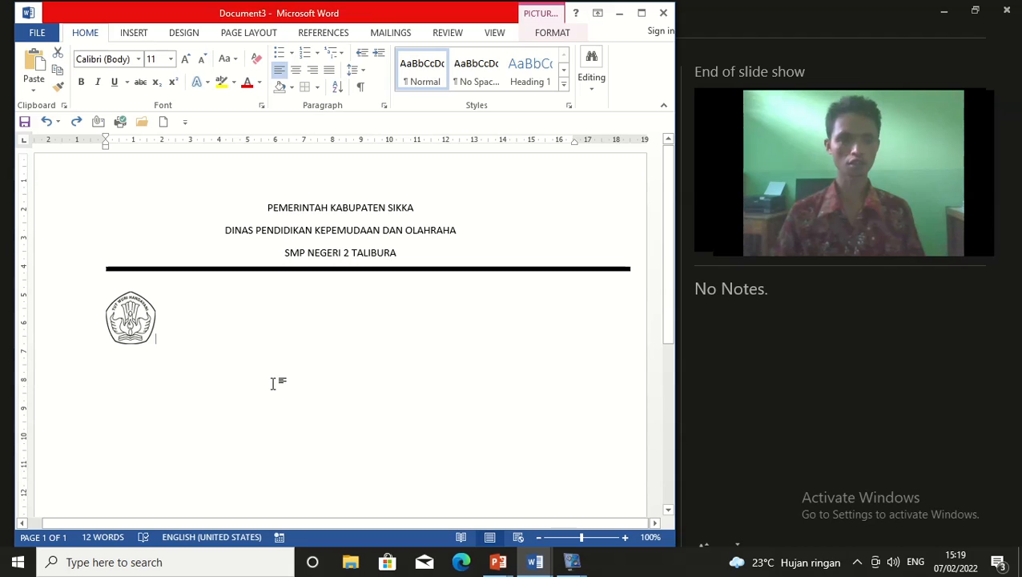
{"action": "left_click", "coordinate": [272, 383]}
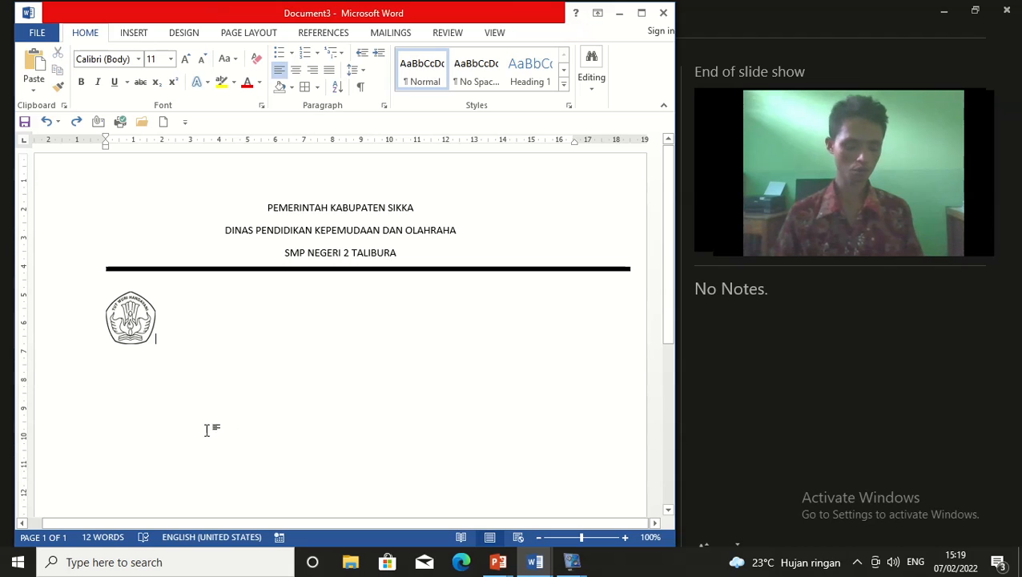
Set the logo's text wrapping to In Front of Text.
{"action": "double_click", "coordinate": [133, 322]}
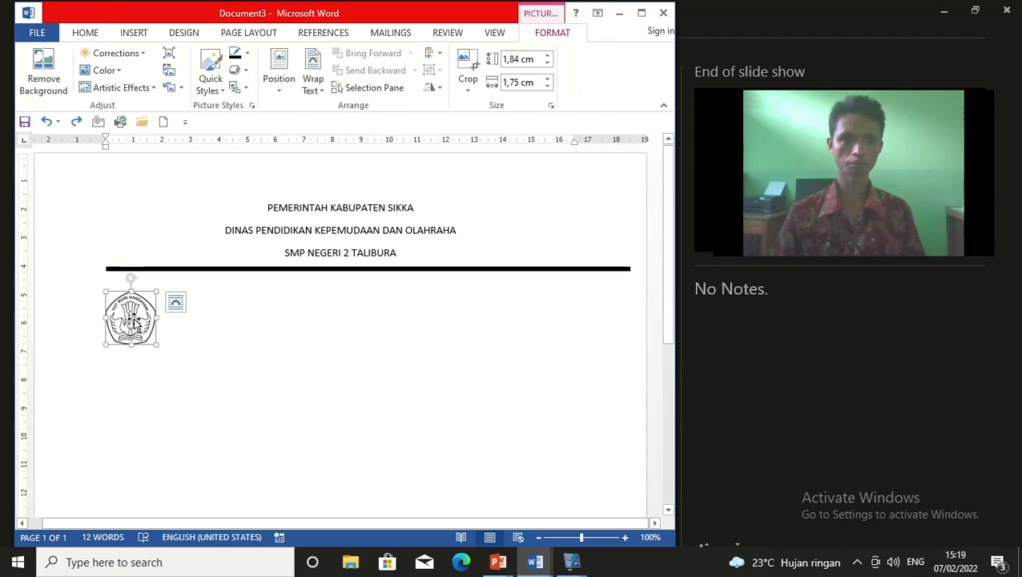
{"action": "left_click", "coordinate": [326, 93]}
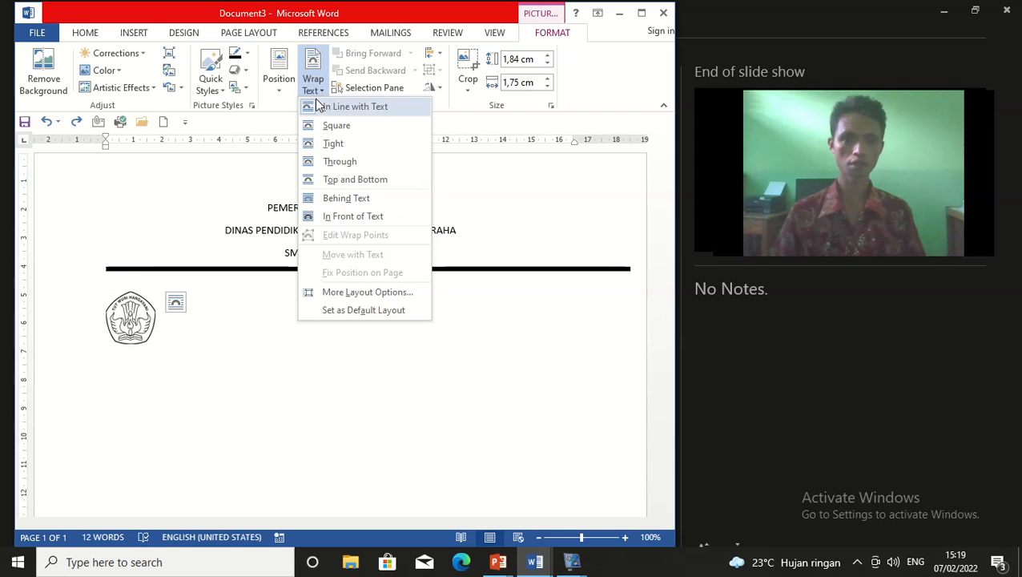
{"action": "left_click", "coordinate": [254, 419]}
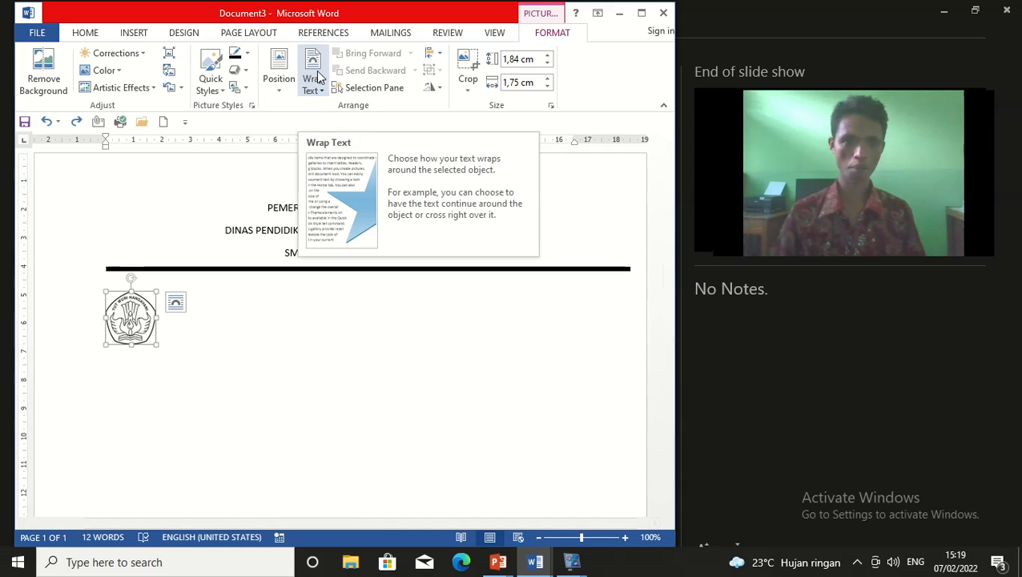
{"action": "left_click", "coordinate": [325, 93]}
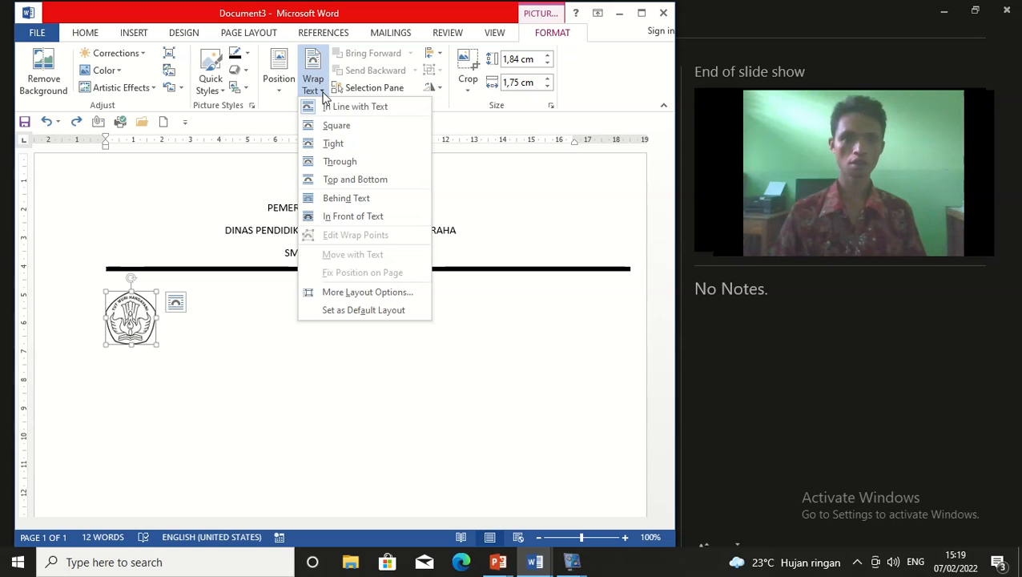
{"action": "left_click", "coordinate": [360, 221]}
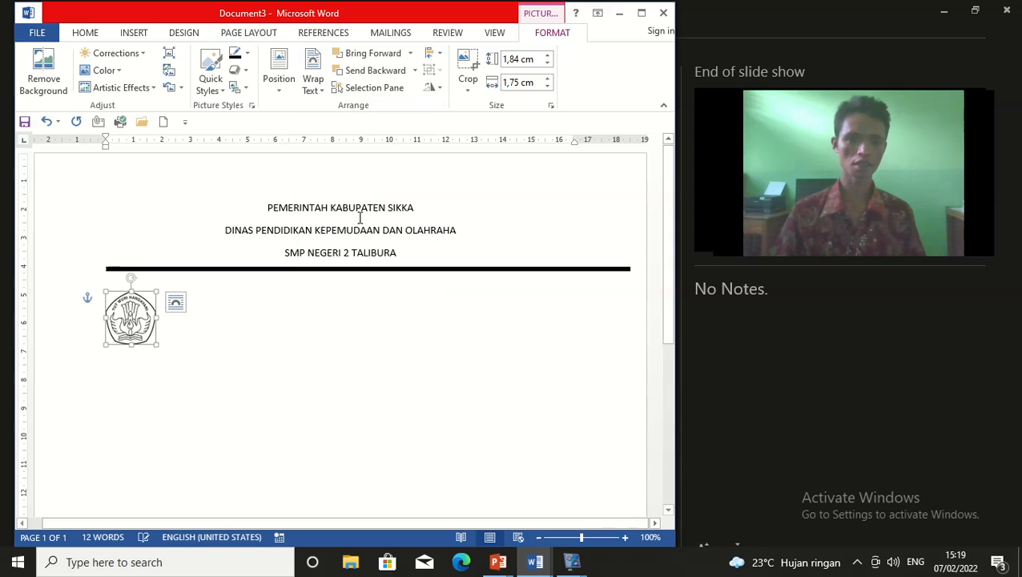
{"action": "left_click", "coordinate": [256, 349]}
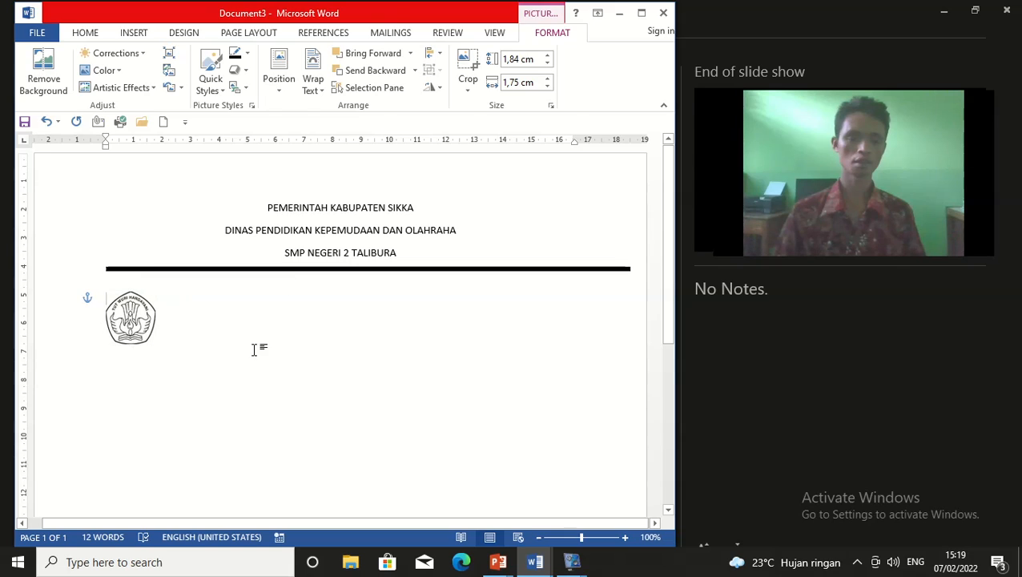
Place the logo to the left of the heading lines above the black line and widen it to about 2.28 cm.
{"action": "left_click", "coordinate": [133, 329]}
{"action": "left_click_drag", "start_coordinate": [133, 329], "coordinate": [119, 346]}
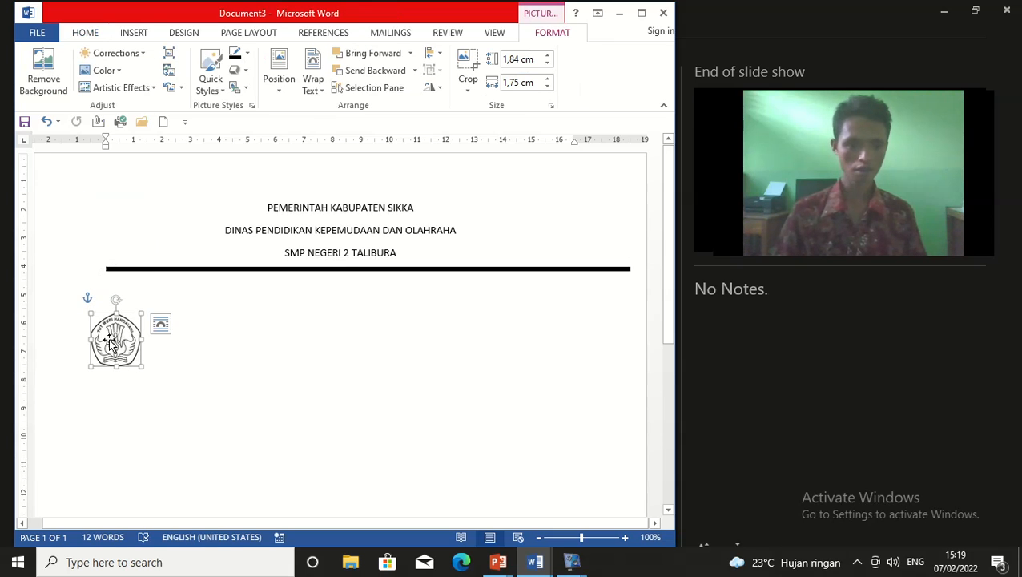
{"action": "left_click_drag", "start_coordinate": [109, 340], "coordinate": [154, 250]}
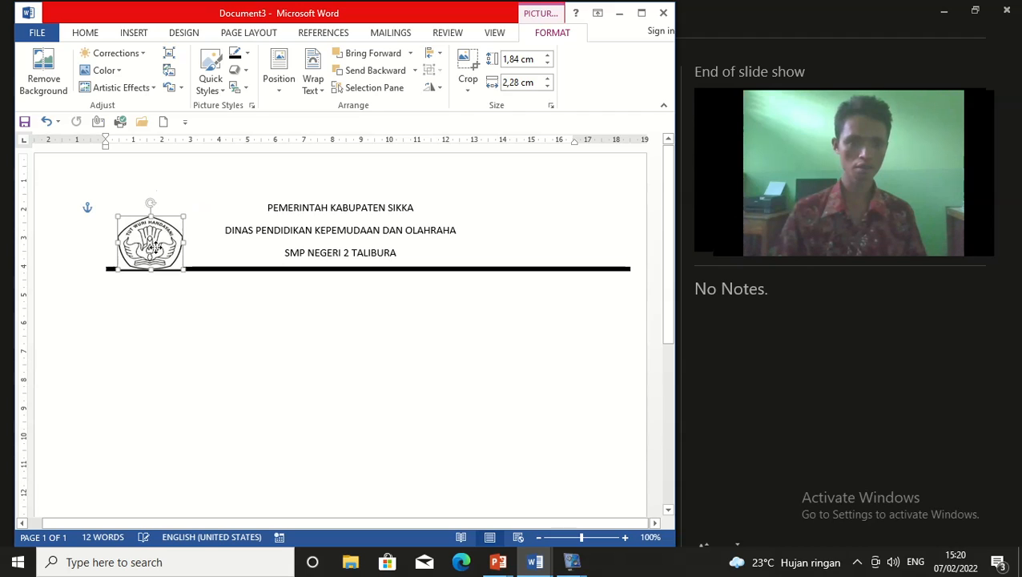
Draw a blue oval about 4 cm wide in the blank area below the black line, and delete it.
{"action": "left_click", "coordinate": [183, 290]}
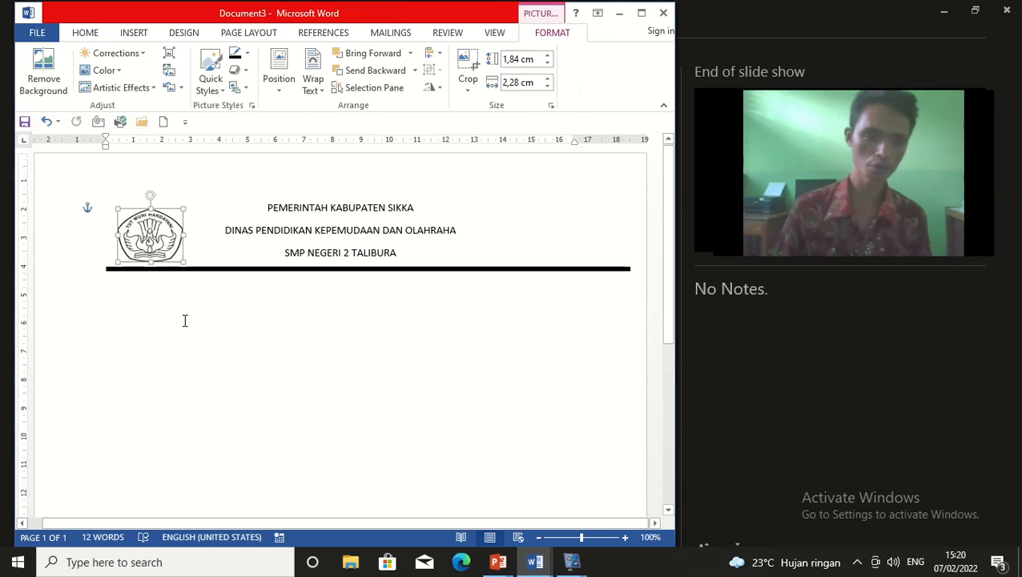
{"action": "left_click", "coordinate": [135, 33]}
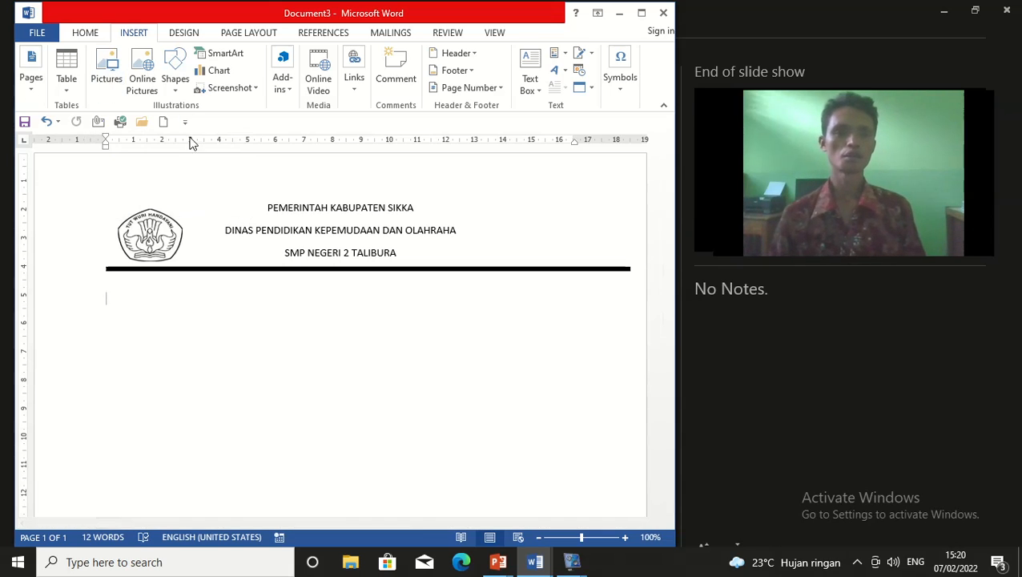
{"action": "left_click", "coordinate": [168, 95]}
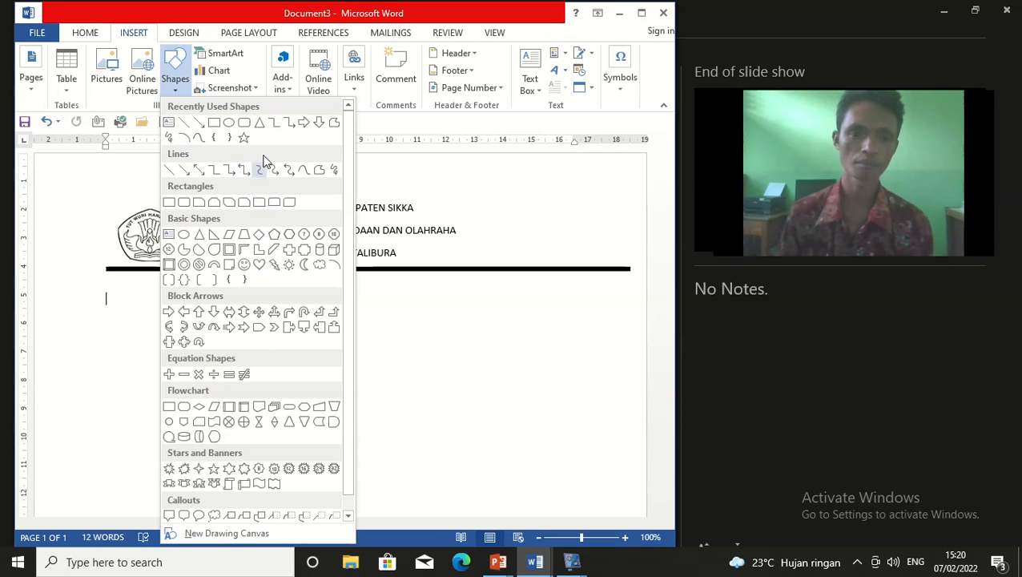
{"action": "left_click", "coordinate": [230, 123]}
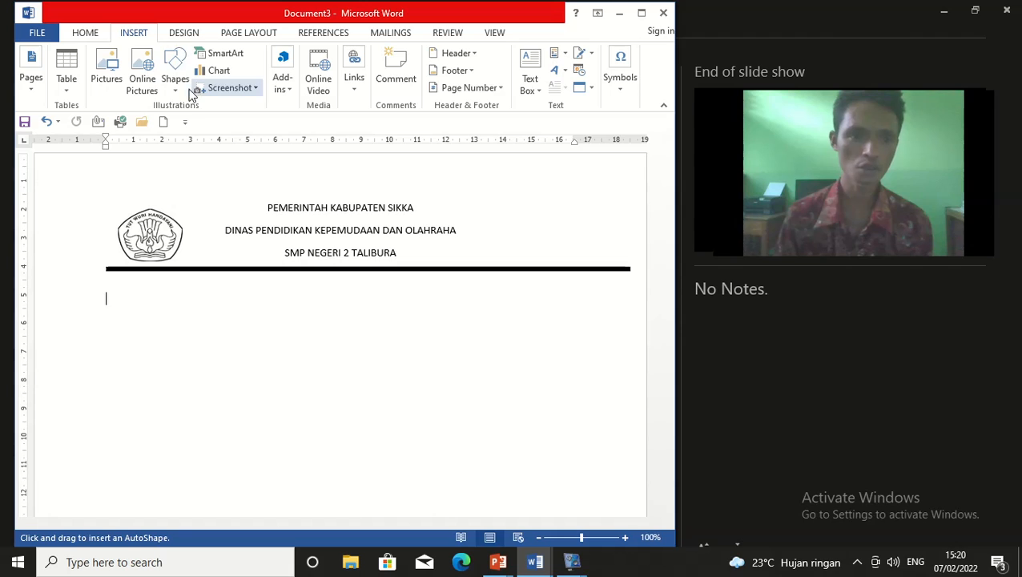
{"action": "left_click", "coordinate": [174, 84]}
{"action": "left_click", "coordinate": [230, 124]}
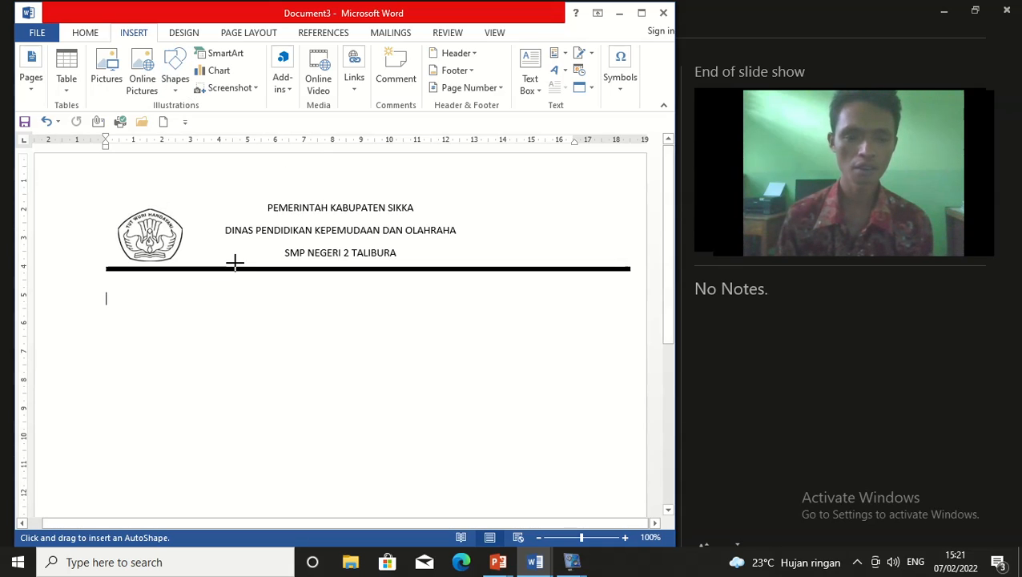
{"action": "left_click", "coordinate": [176, 69]}
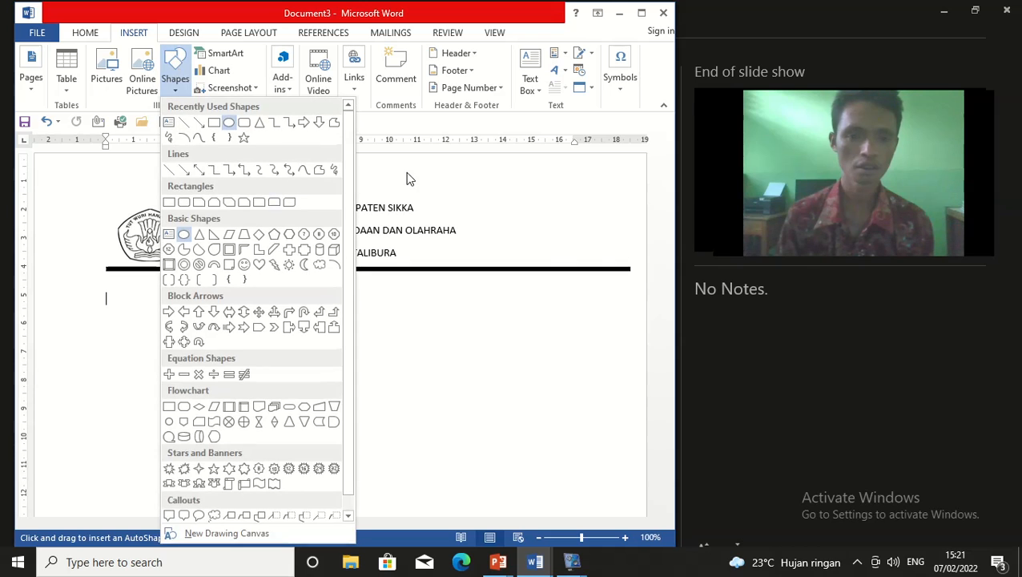
{"action": "left_click_drag", "start_coordinate": [320, 320], "coordinate": [431, 369]}
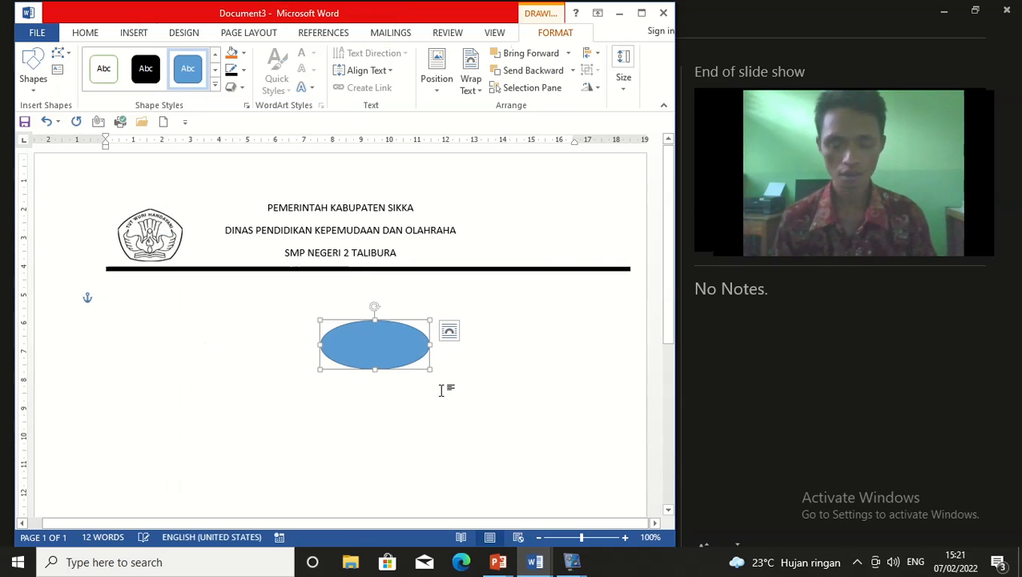
{"action": "key", "text": "Delete"}
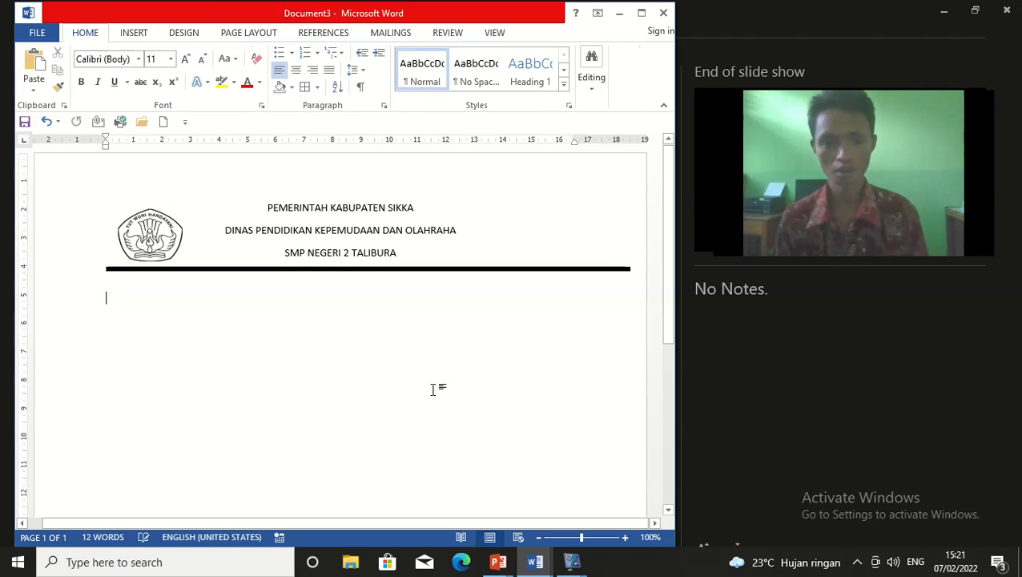
Delete the thick black line below the logo and headings.
{"action": "left_click", "coordinate": [193, 270]}
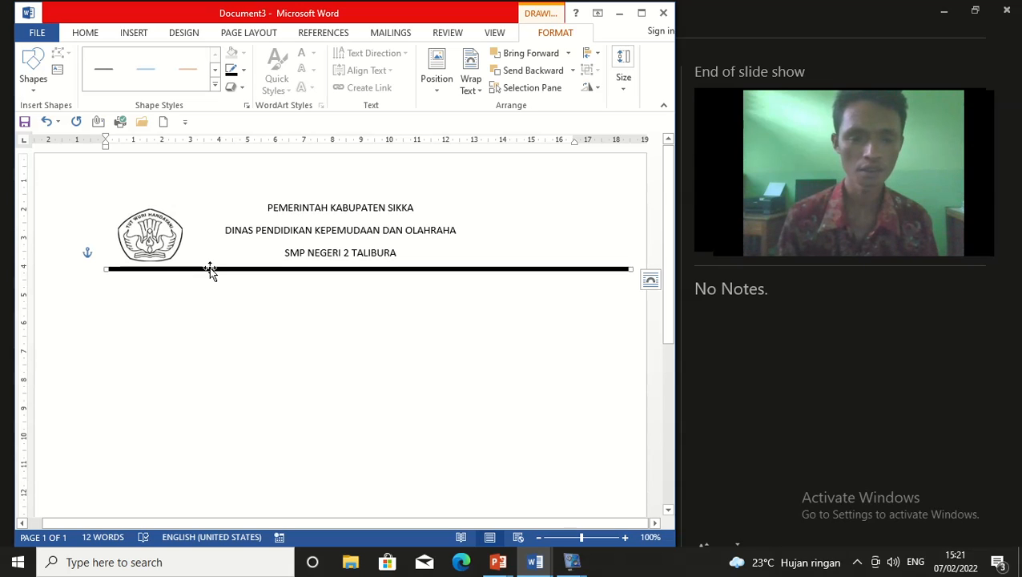
{"action": "key", "text": "Delete"}
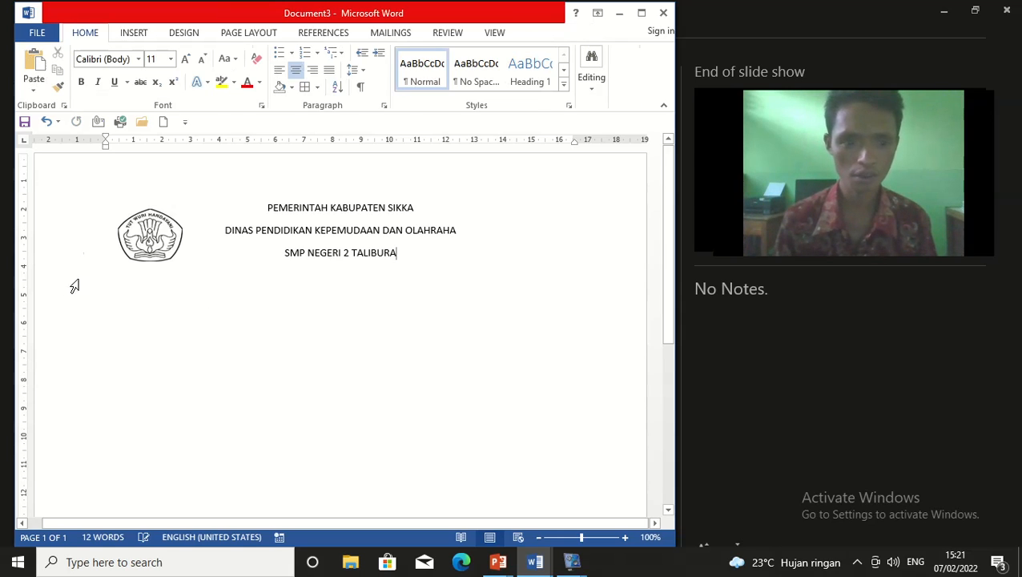
{"action": "left_click", "coordinate": [596, 269]}
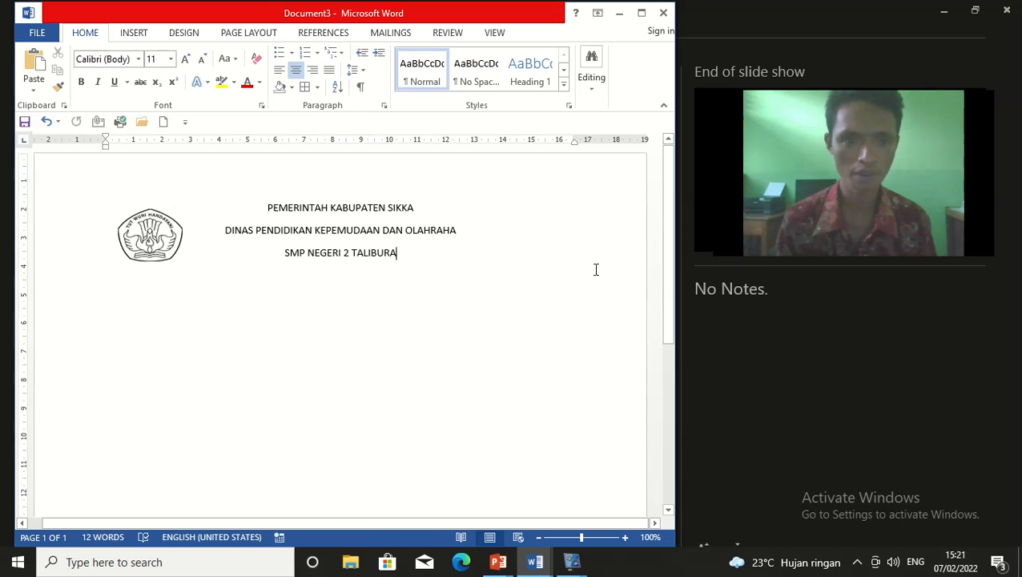
Underline the heading "SMP NEGERI 2 TALIBURA", and remove the underline again.
{"action": "left_click", "coordinate": [222, 253]}
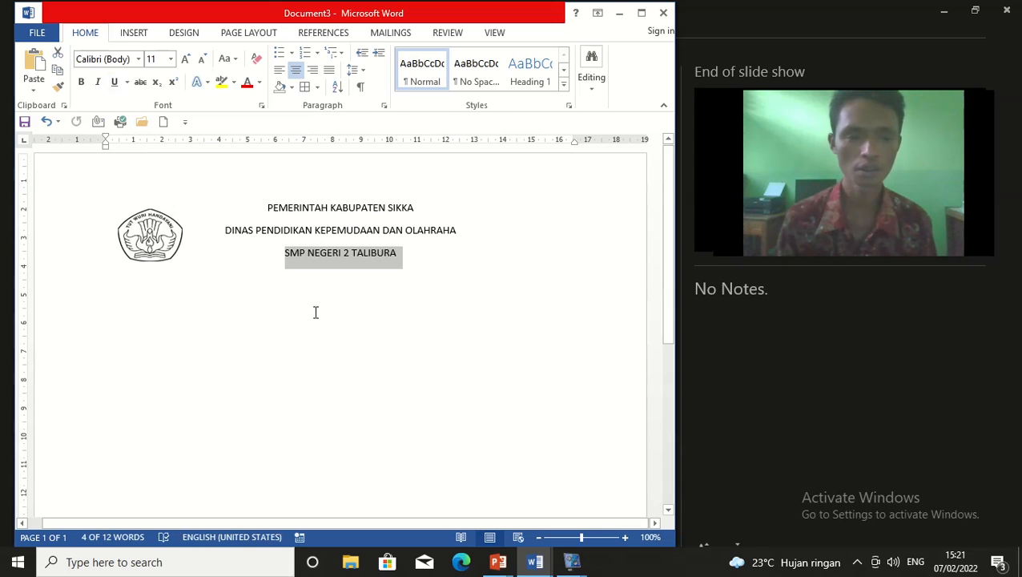
{"action": "left_click", "coordinate": [115, 83]}
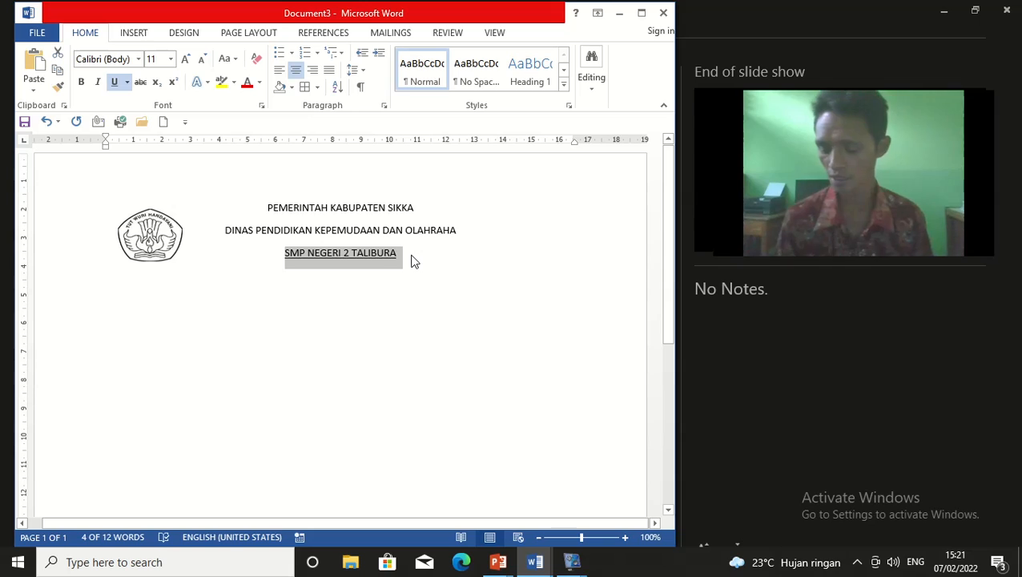
{"action": "key", "text": "ctrl+u"}
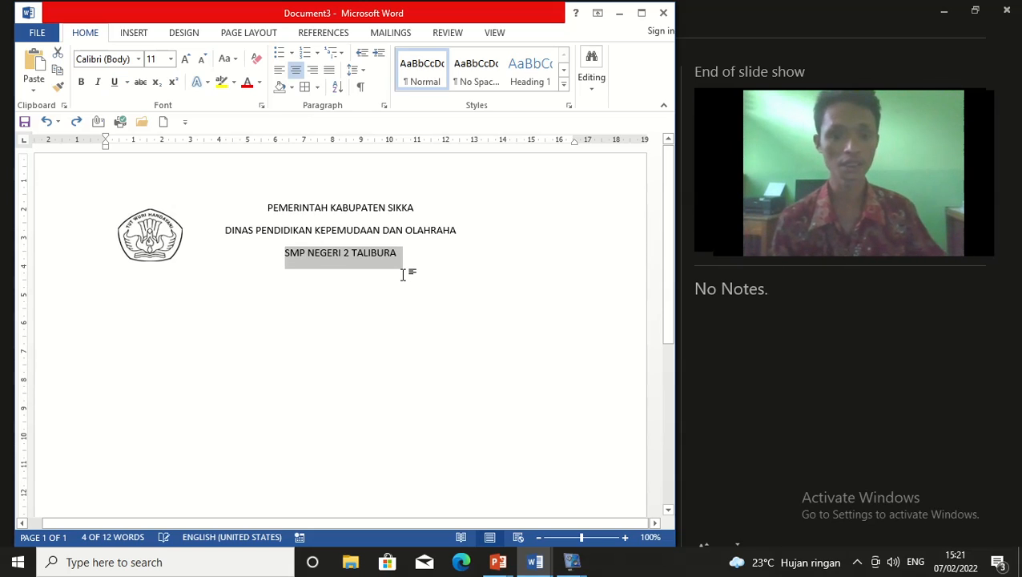
{"action": "left_click", "coordinate": [436, 255]}
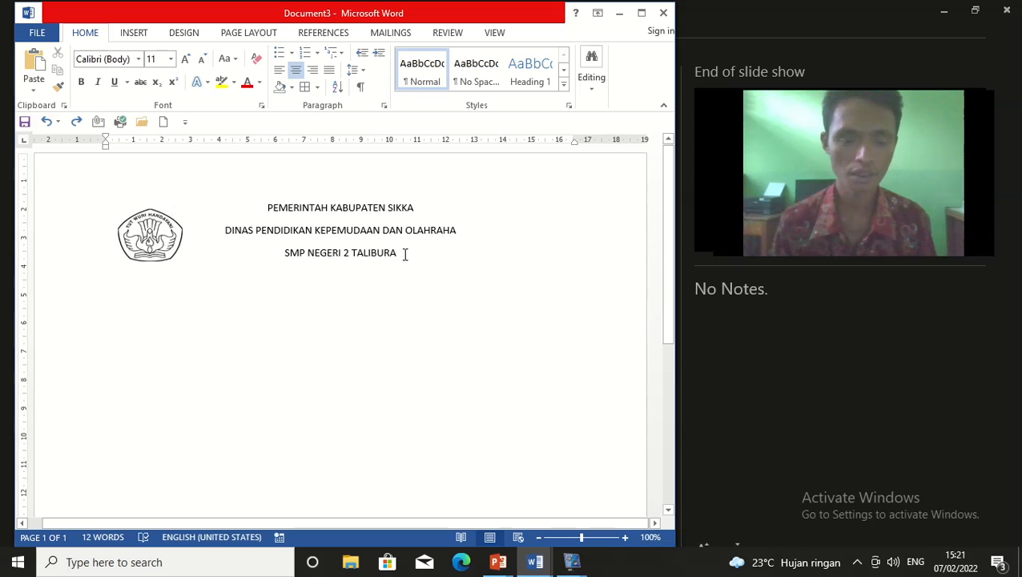
Draw a straight horizontal line about 19 cm long across the page, just below the logo and the third heading.
{"action": "left_click", "coordinate": [134, 33]}
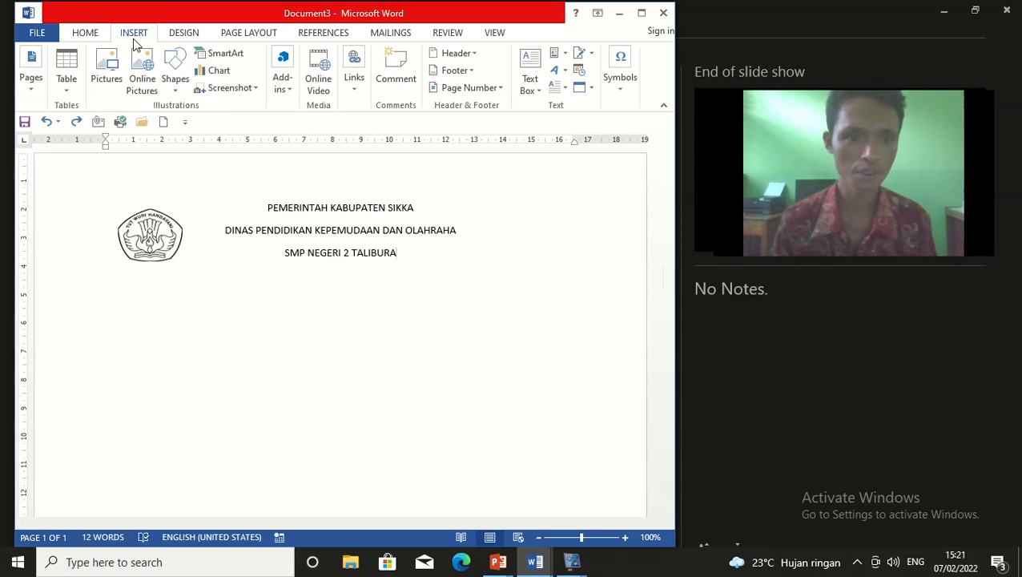
{"action": "left_click", "coordinate": [175, 92]}
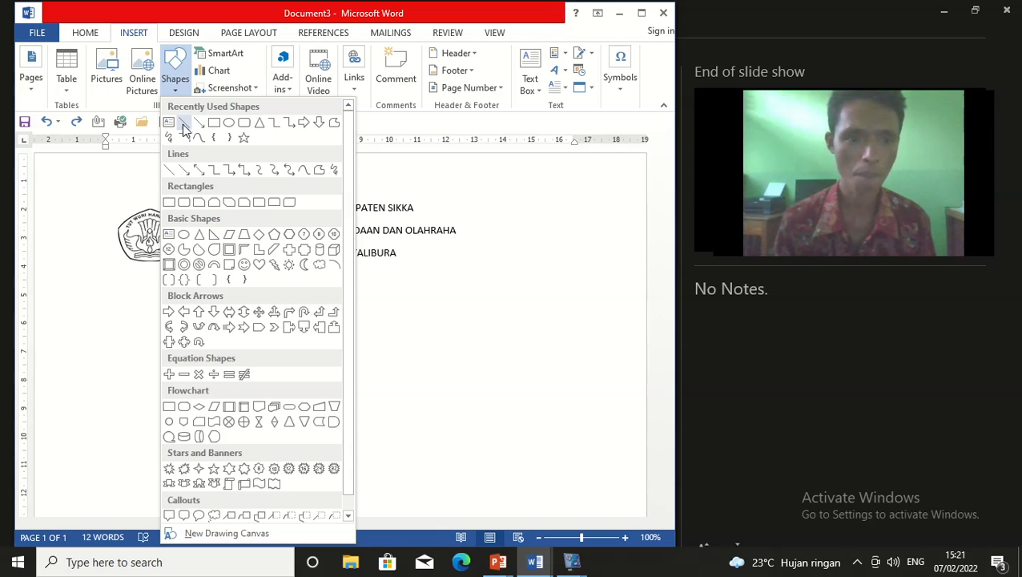
{"action": "left_click", "coordinate": [186, 124]}
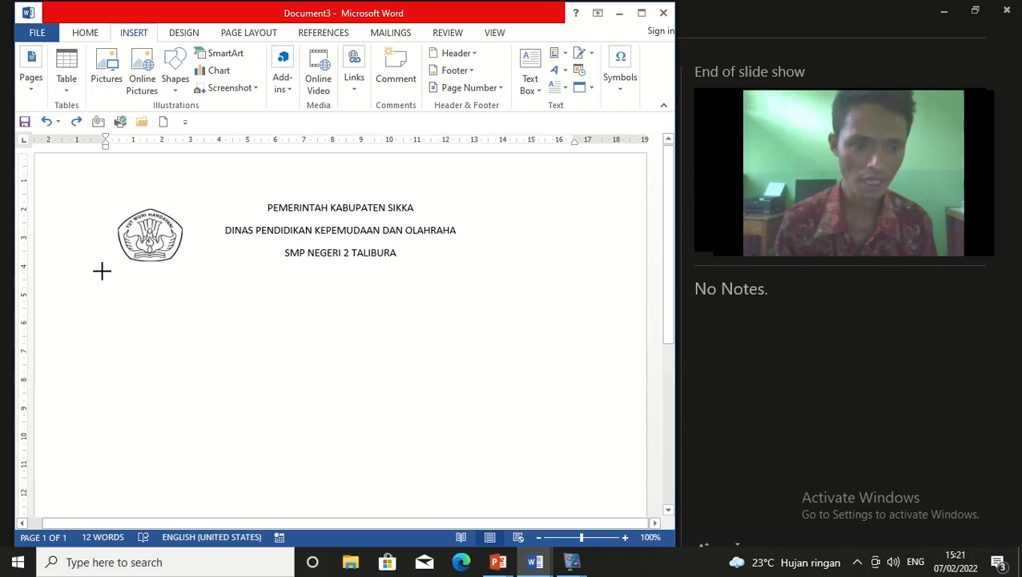
{"action": "left_click_drag", "start_coordinate": [103, 272], "coordinate": [642, 271]}
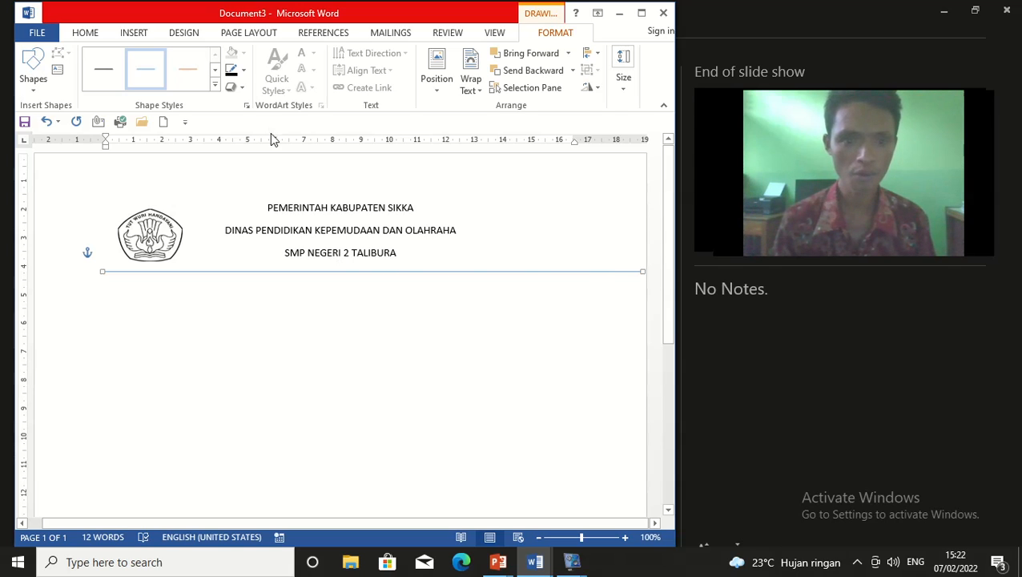
Set the weight of the line below the headings to 4½ pt.
{"action": "left_click", "coordinate": [244, 74]}
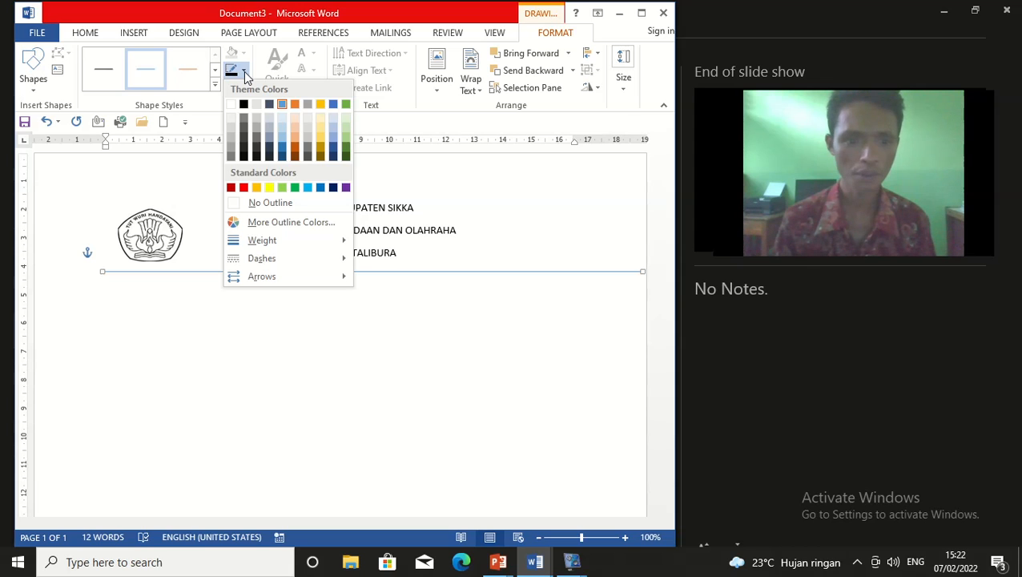
{"action": "mouse_move", "coordinate": [267, 242]}
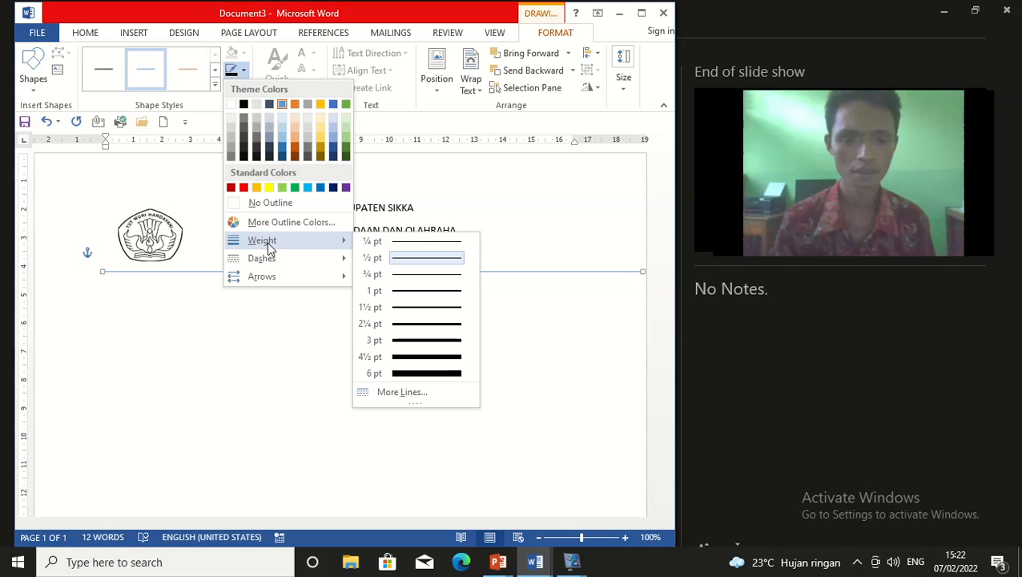
{"action": "left_click", "coordinate": [417, 358]}
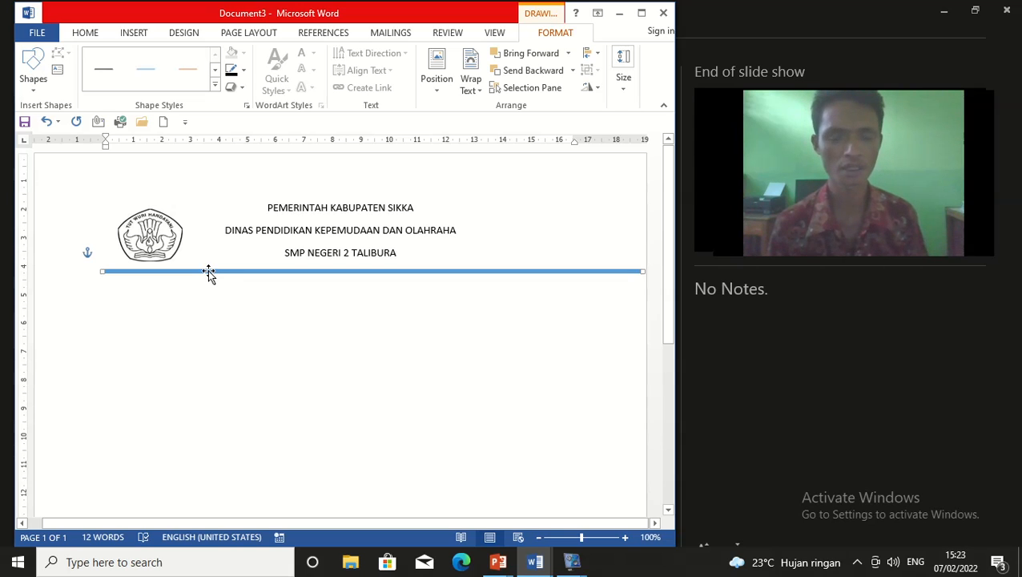
Shift the thick line slightly to the left and set its outline colour to Black, Text 1.
{"action": "left_click_drag", "start_coordinate": [209, 272], "coordinate": [203, 272]}
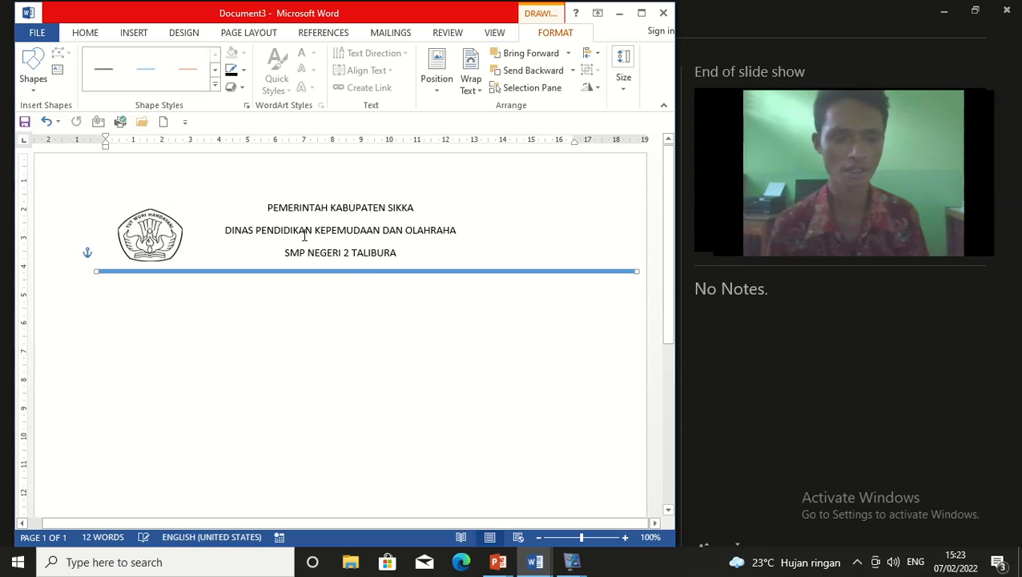
{"action": "left_click", "coordinate": [243, 74]}
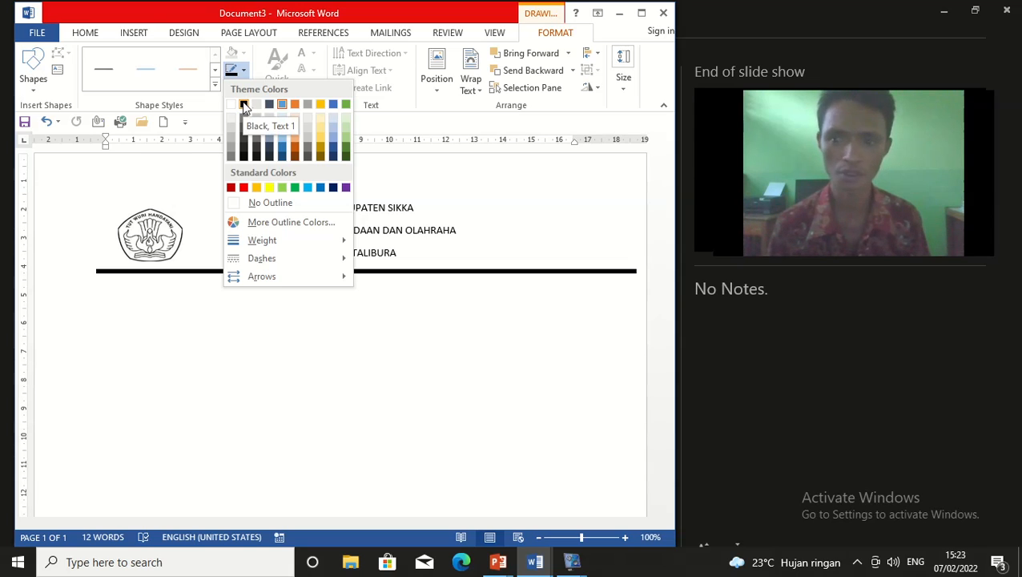
Set the outline colour of the letterhead's horizontal line to Black, Text 1.
{"action": "left_click", "coordinate": [244, 106]}
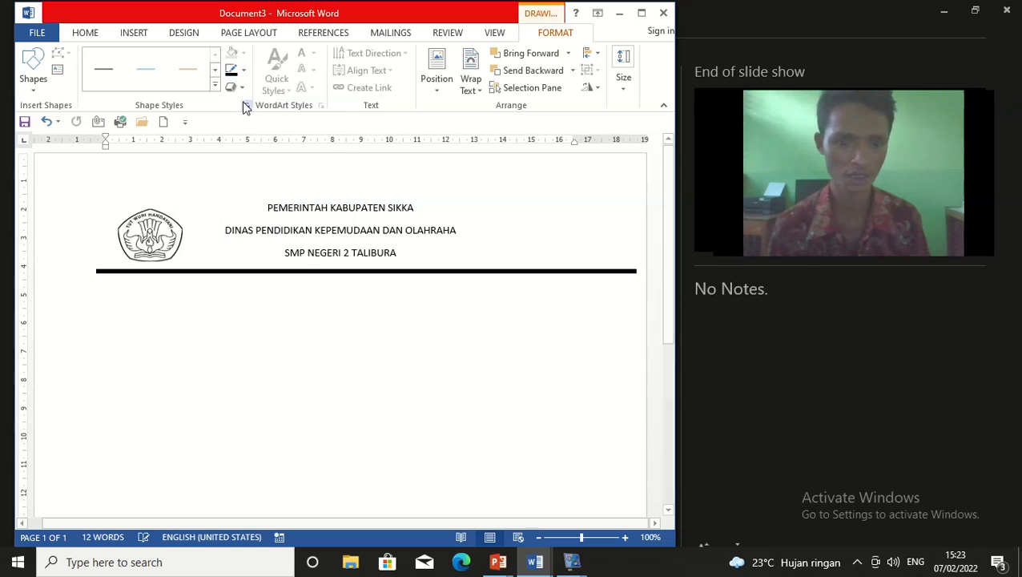
{"action": "left_click", "coordinate": [358, 367]}
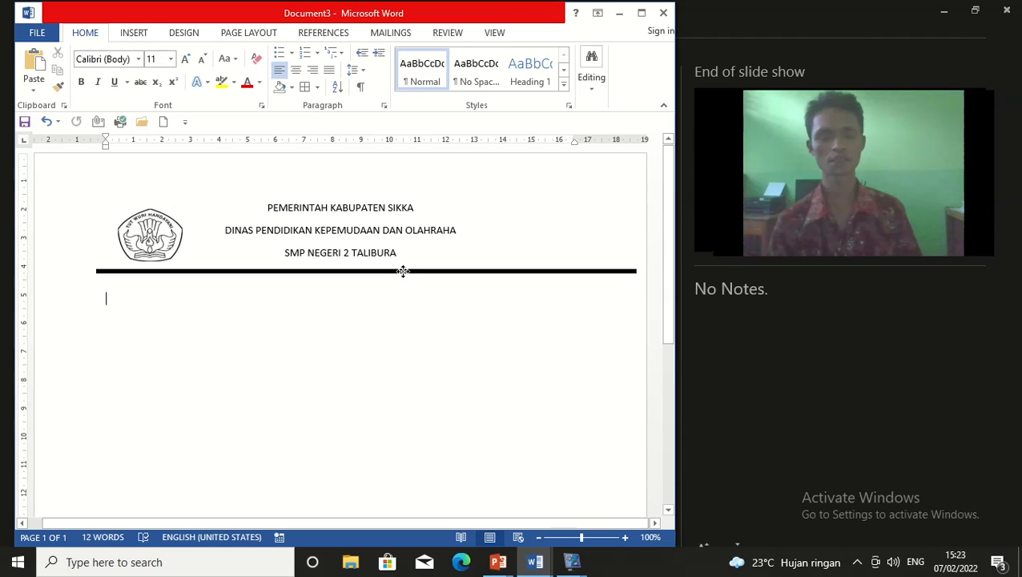
{"action": "left_click", "coordinate": [403, 272]}
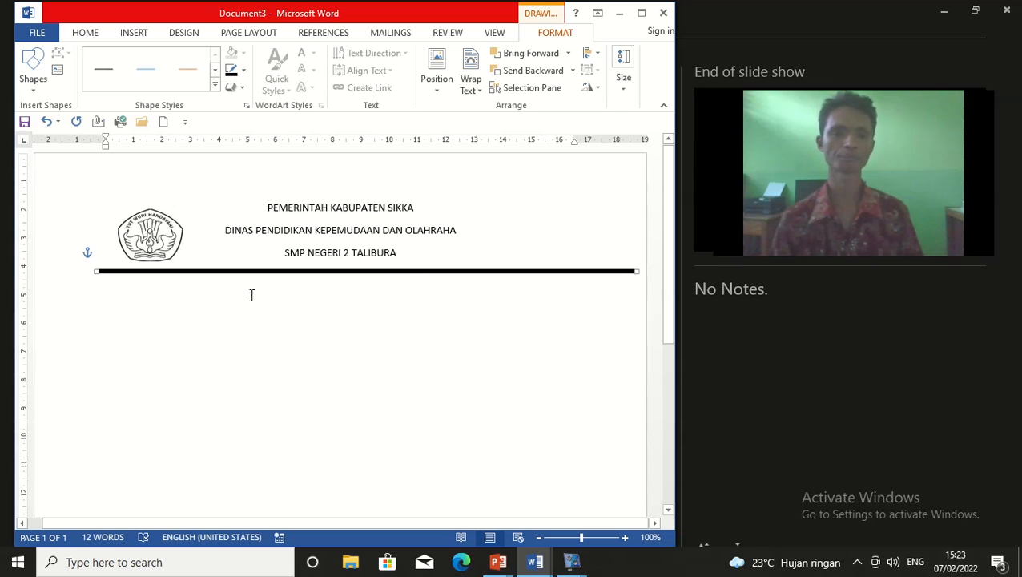
Insert a rectangle shape below the letterhead line.
{"action": "left_click", "coordinate": [133, 33]}
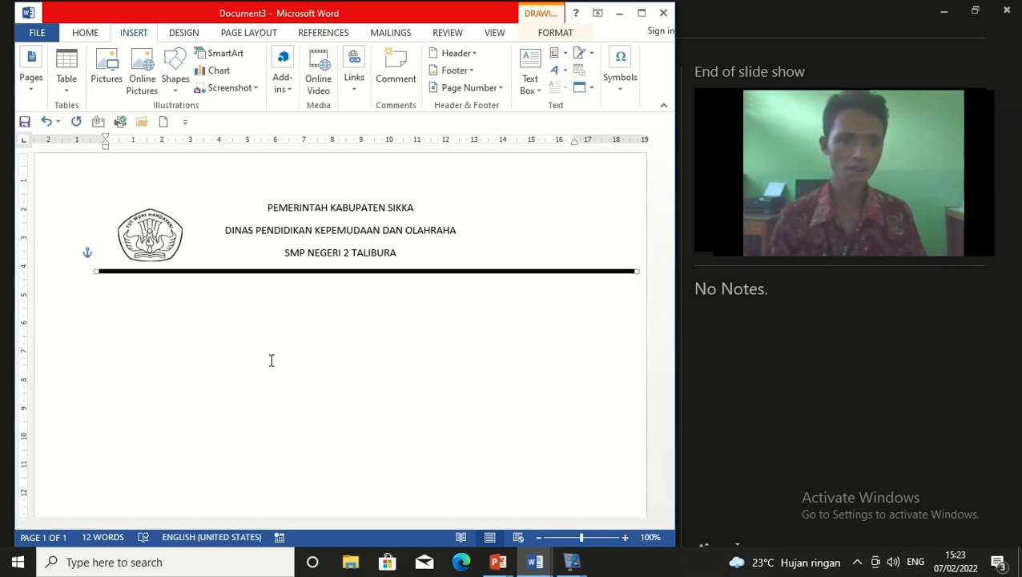
{"action": "left_click", "coordinate": [177, 93]}
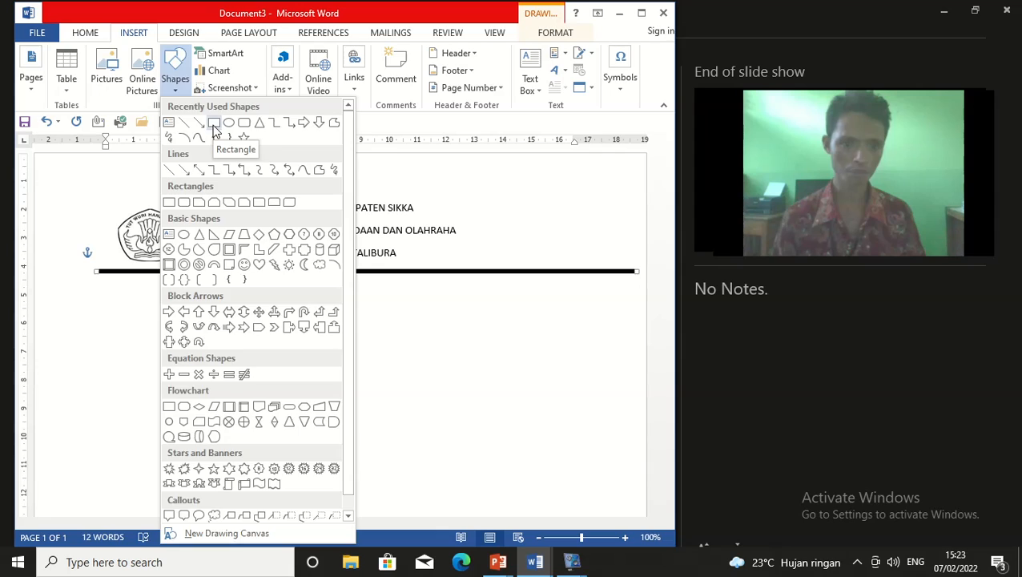
{"action": "left_click", "coordinate": [215, 124]}
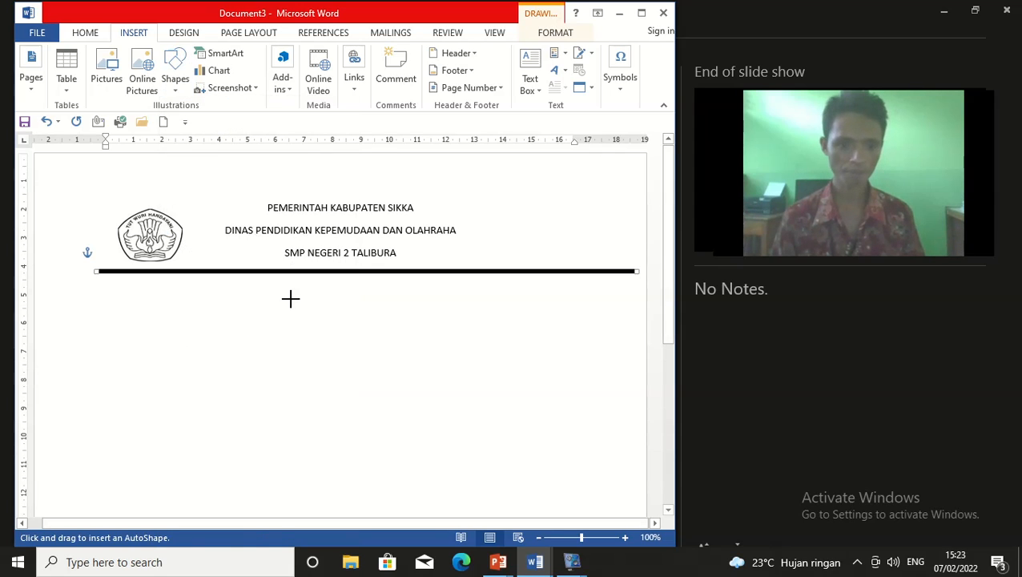
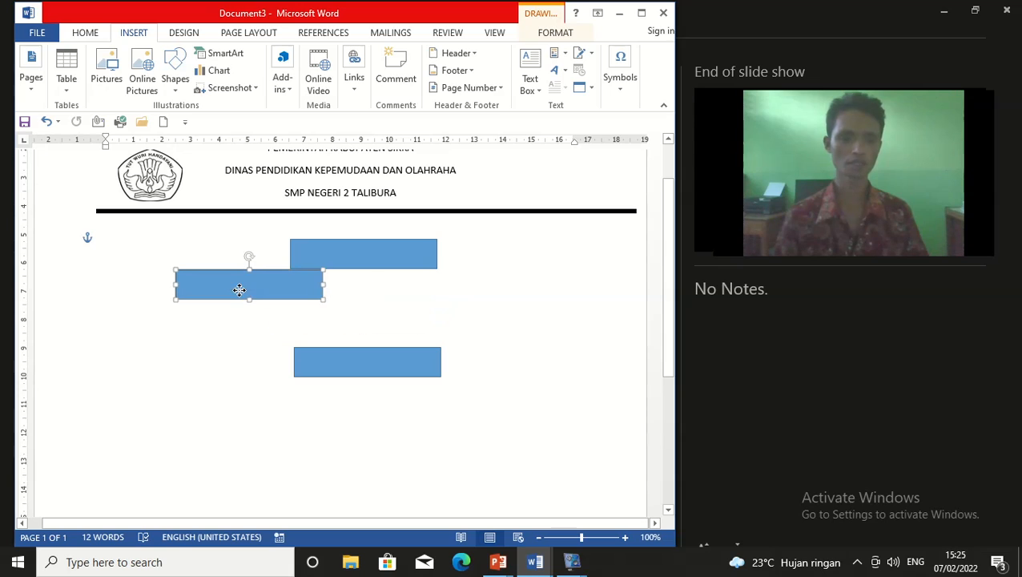
Arrange the three rectangles so that one sits centred above the other two, which are level side by side.
{"action": "left_click_drag", "start_coordinate": [370, 357], "coordinate": [440, 297]}
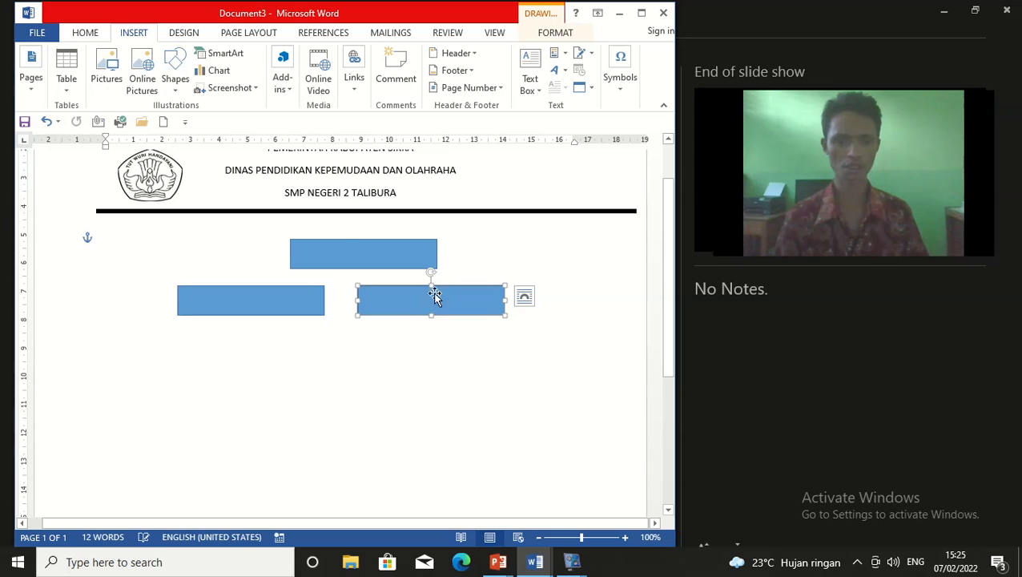
{"action": "left_click_drag", "start_coordinate": [352, 261], "coordinate": [328, 261]}
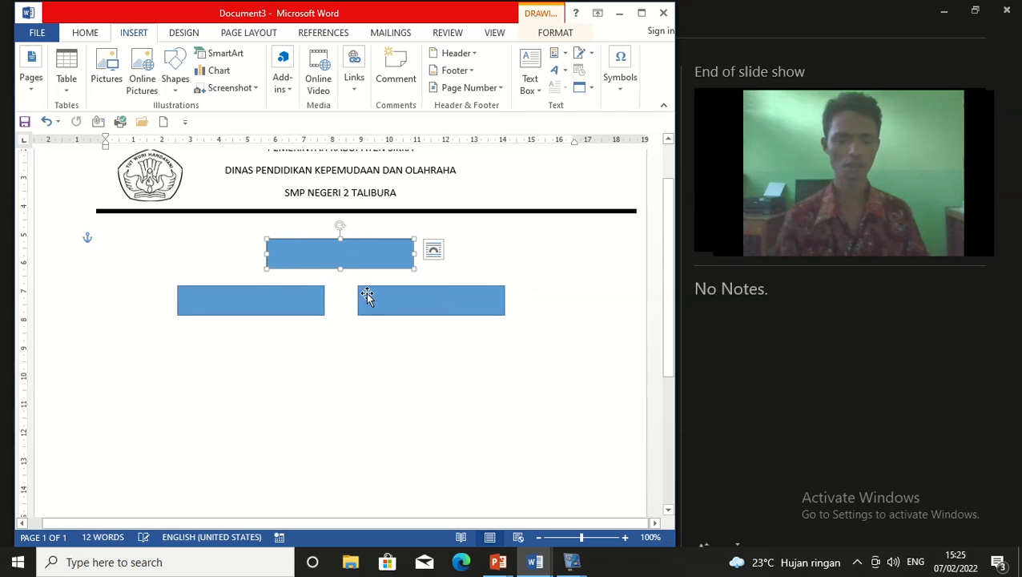
{"action": "left_click", "coordinate": [393, 349]}
{"action": "left_click", "coordinate": [343, 254]}
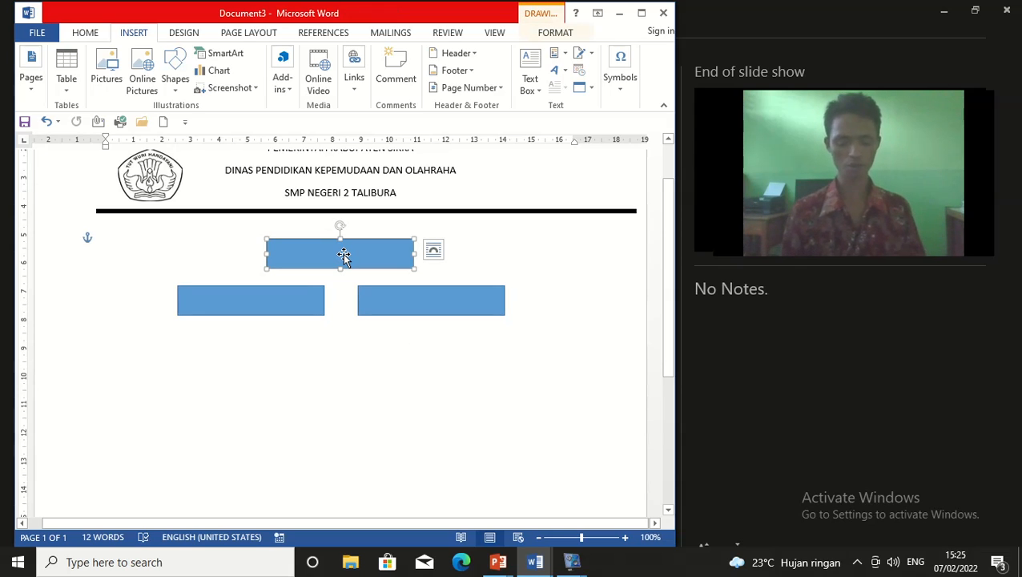
{"action": "type", "text": "MMAMAMMAM"}
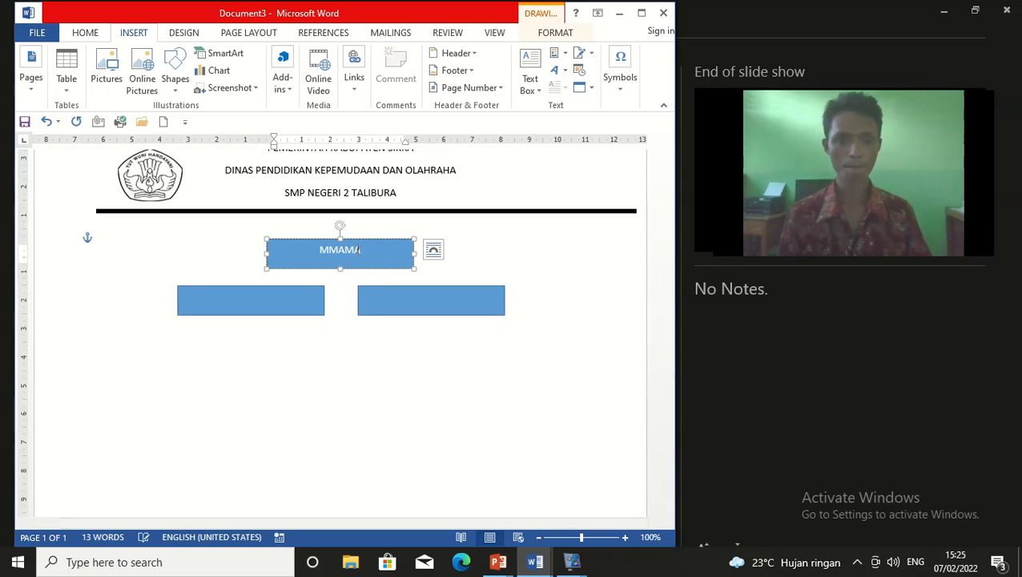
{"action": "key", "text": "BackSpace"}
{"action": "key", "text": "BackSpace"}
{"action": "key", "text": "BackSpace"}
{"action": "key", "text": "BackSpace"}
{"action": "key", "text": "BackSpace"}
{"action": "key", "text": "BackSpace"}
{"action": "key", "text": "BackSpace"}
{"action": "key", "text": "BackSpace"}
{"action": "key", "text": "BackSpace"}
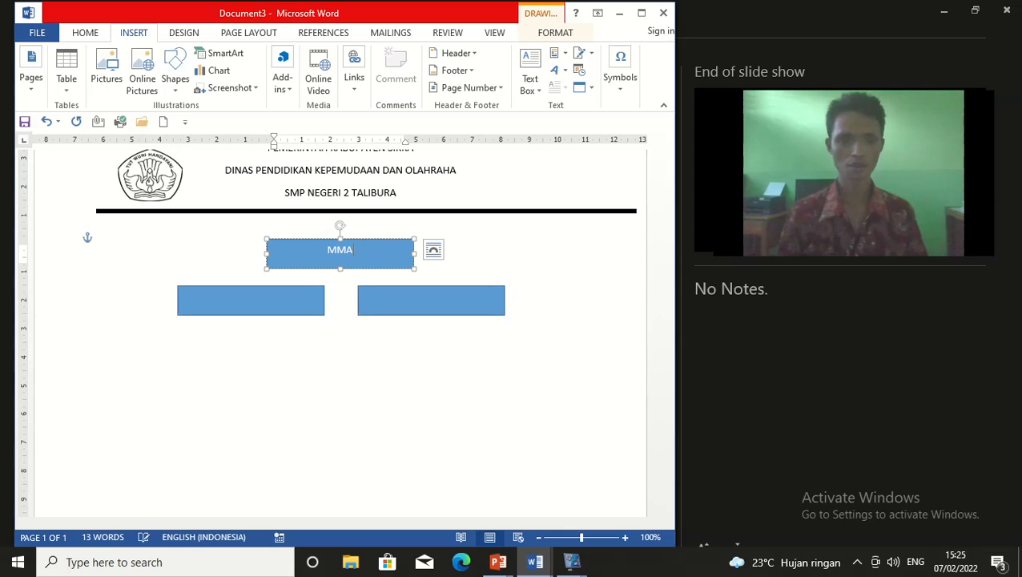
Enter the text MAMAMAMMA in the lower-left rectangle and DADADFSSGD in the lower-right rectangle.
{"action": "left_click", "coordinate": [290, 301]}
{"action": "left_click", "coordinate": [290, 301]}
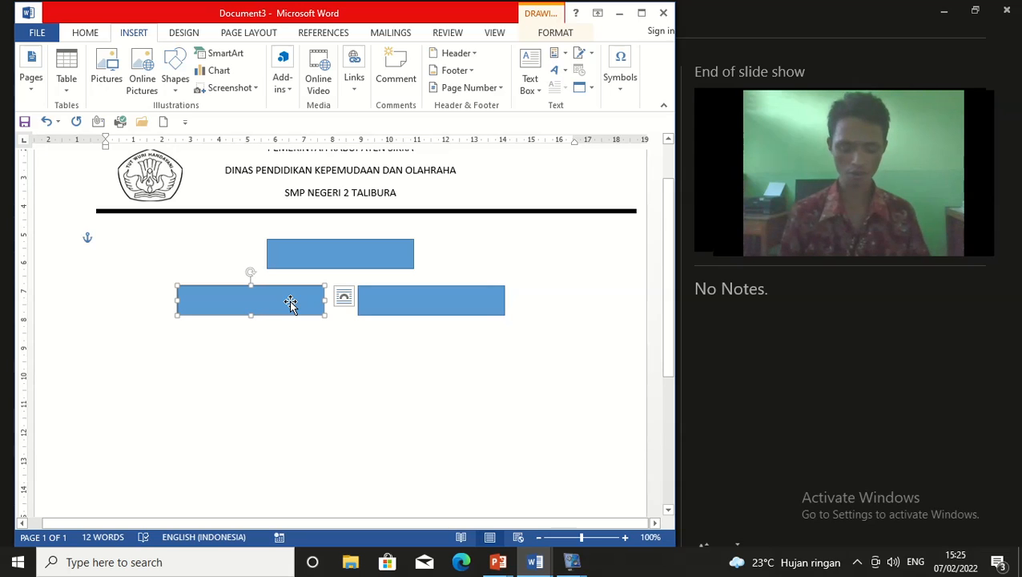
{"action": "type", "text": "MAMAMAMMA"}
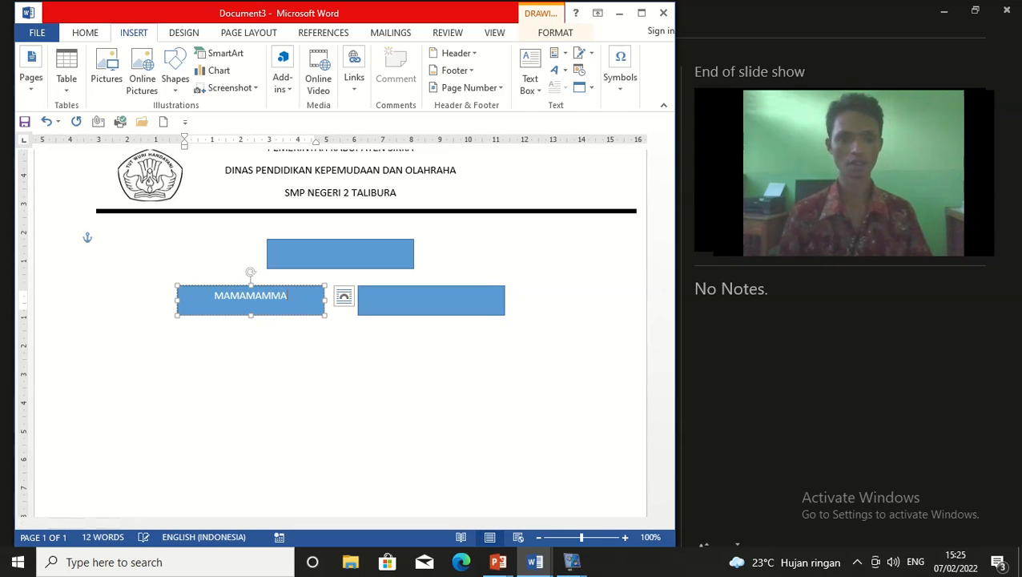
{"action": "left_click", "coordinate": [425, 313]}
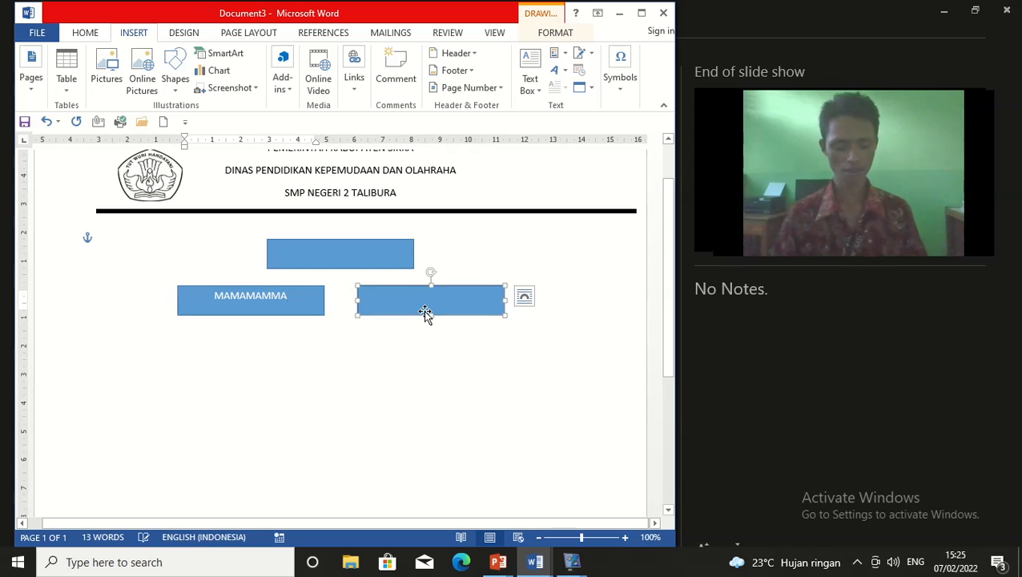
{"action": "type", "text": "DADADFSSGD"}
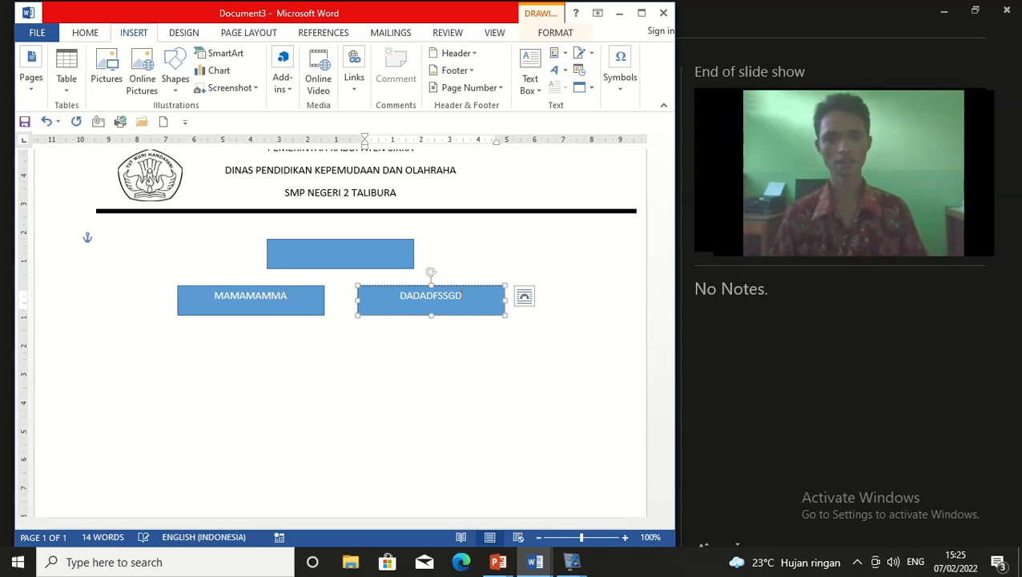
Move the two labelled rectangles further apart and lower, keeping them level with each other below the blank rectangle.
{"action": "left_click", "coordinate": [296, 323]}
{"action": "left_click", "coordinate": [293, 308]}
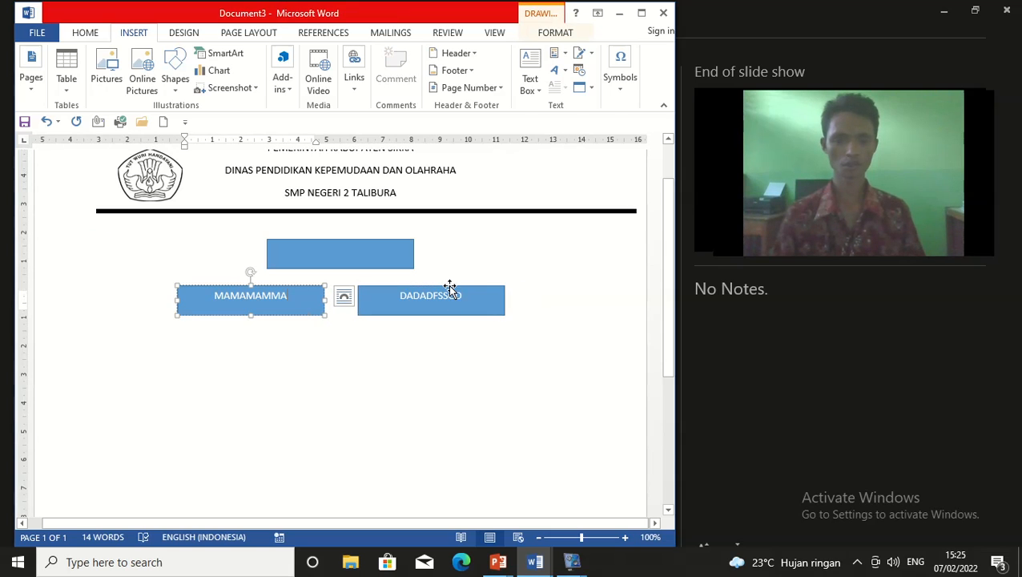
{"action": "left_click_drag", "start_coordinate": [456, 286], "coordinate": [516, 314]}
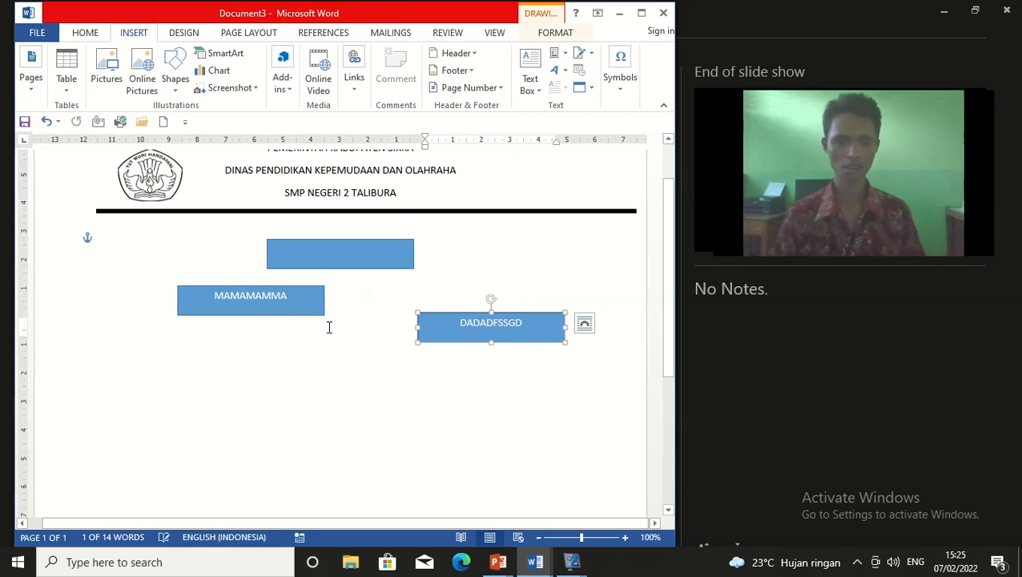
{"action": "left_click_drag", "start_coordinate": [296, 290], "coordinate": [266, 317]}
{"action": "left_click", "coordinate": [388, 360]}
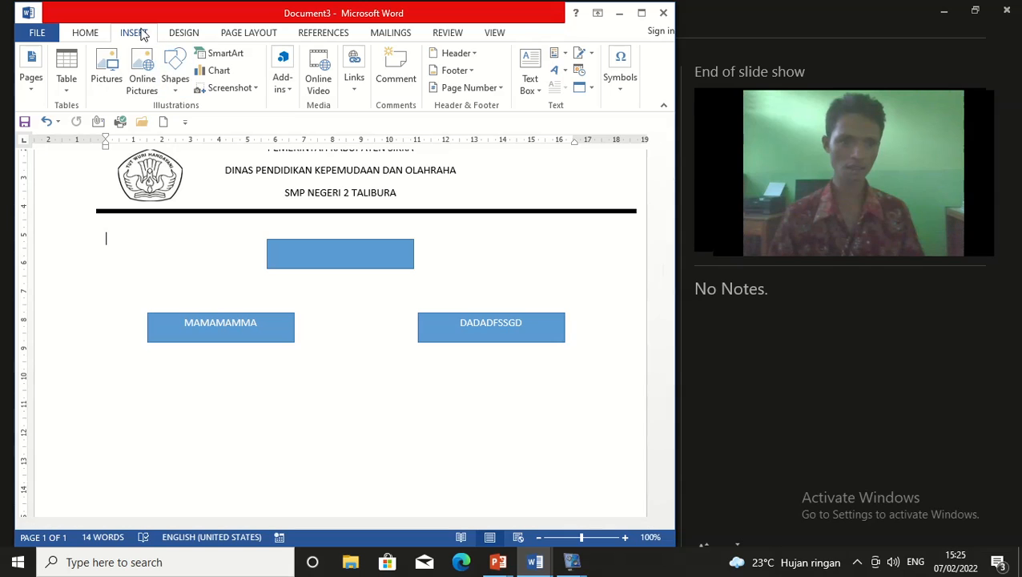
Draw a straight line from the MAMAMAMMA rectangle's right edge to the DADADFSSGD rectangle's left edge.
{"action": "left_click", "coordinate": [175, 95]}
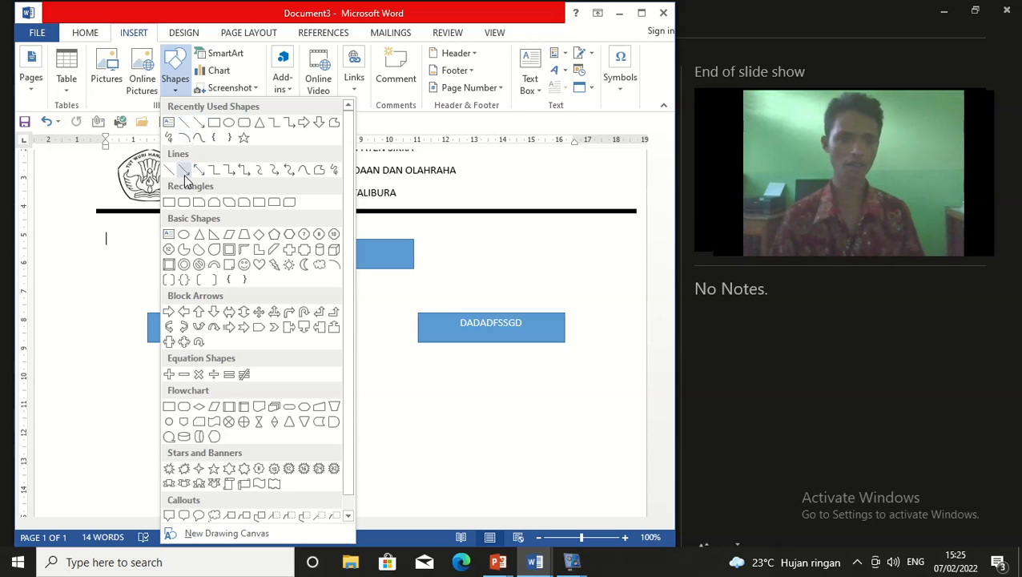
{"action": "left_click", "coordinate": [186, 126]}
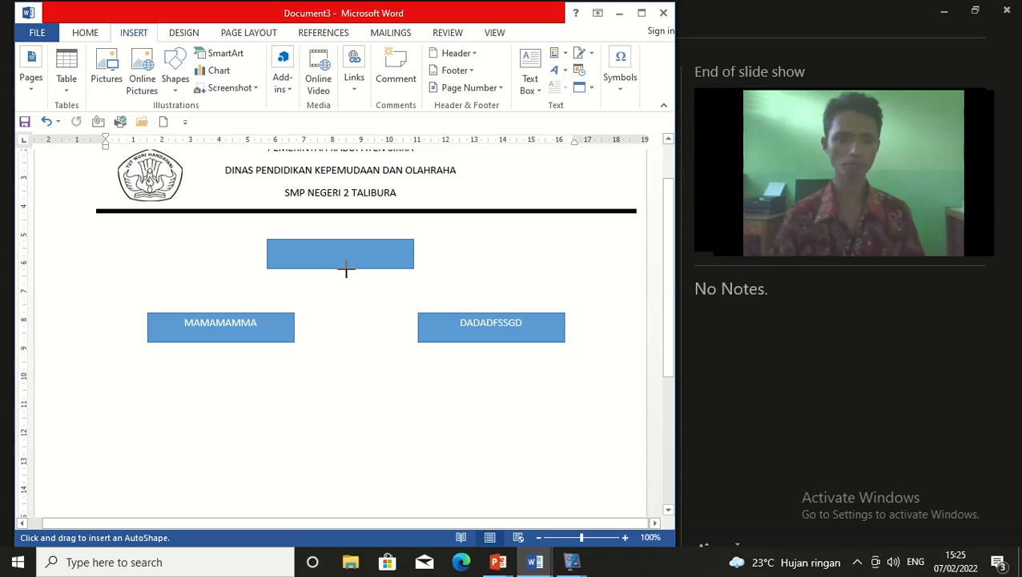
{"action": "left_click_drag", "start_coordinate": [297, 327], "coordinate": [415, 324]}
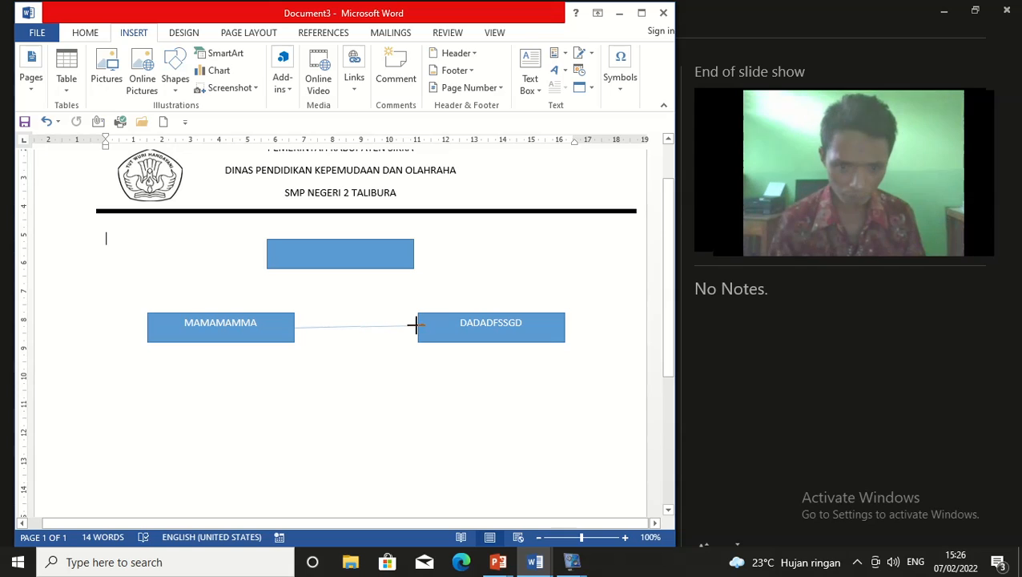
{"action": "left_click_drag", "start_coordinate": [415, 325], "coordinate": [417, 324]}
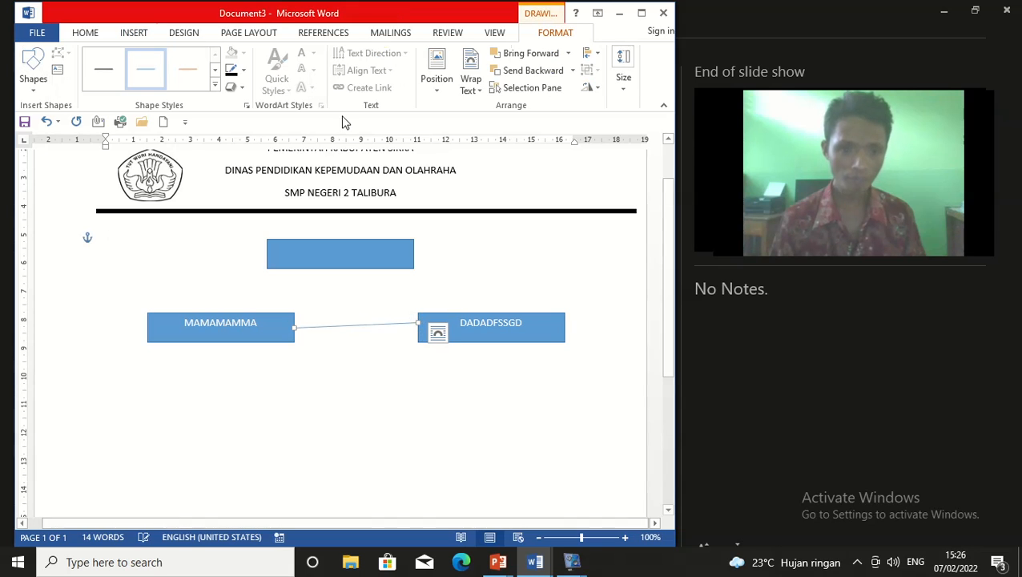
Format the connecting line with a black outline and a weight of 2¼ pt.
{"action": "left_click", "coordinate": [231, 71]}
{"action": "left_click", "coordinate": [243, 71]}
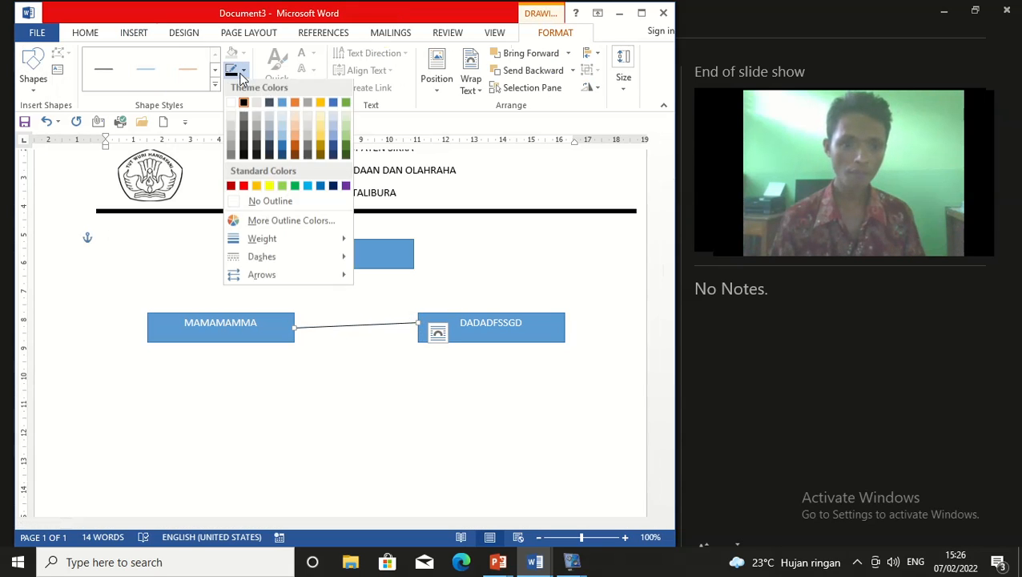
{"action": "mouse_move", "coordinate": [281, 239]}
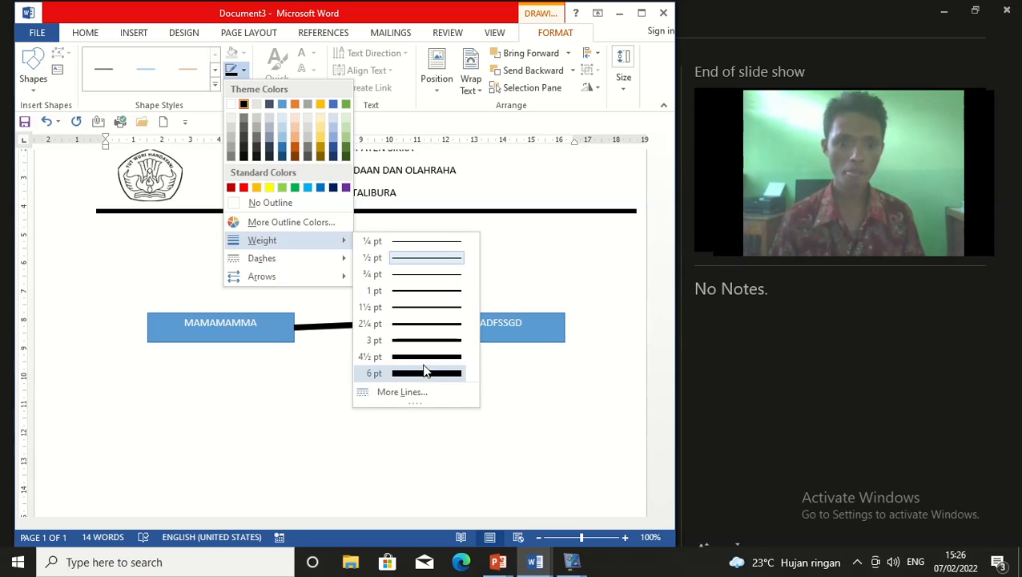
{"action": "left_click", "coordinate": [423, 324]}
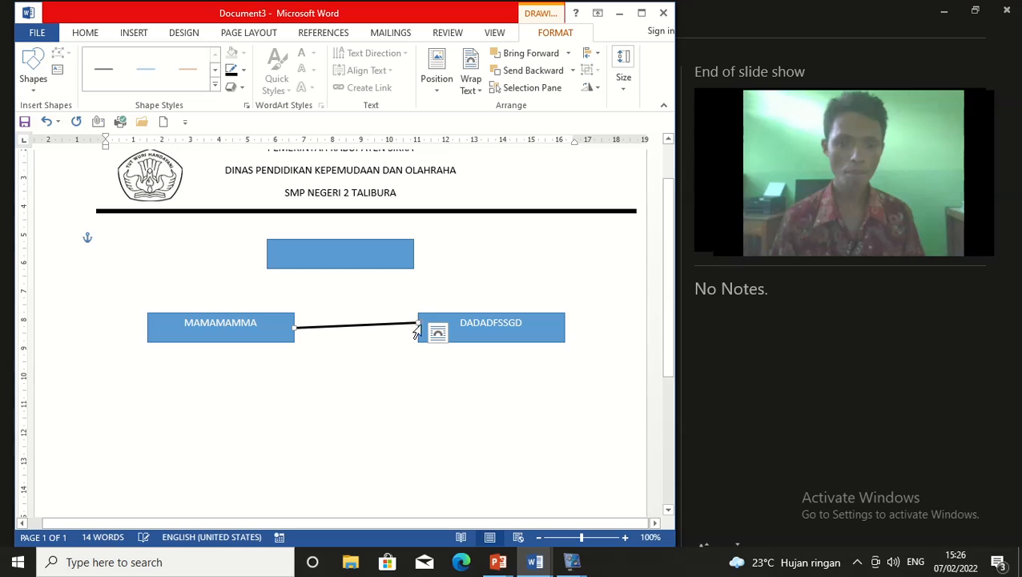
Adjust the connecting line's right end to make it horizontal and realign the DADADFSSGD rectangle with it.
{"action": "left_click", "coordinate": [473, 330]}
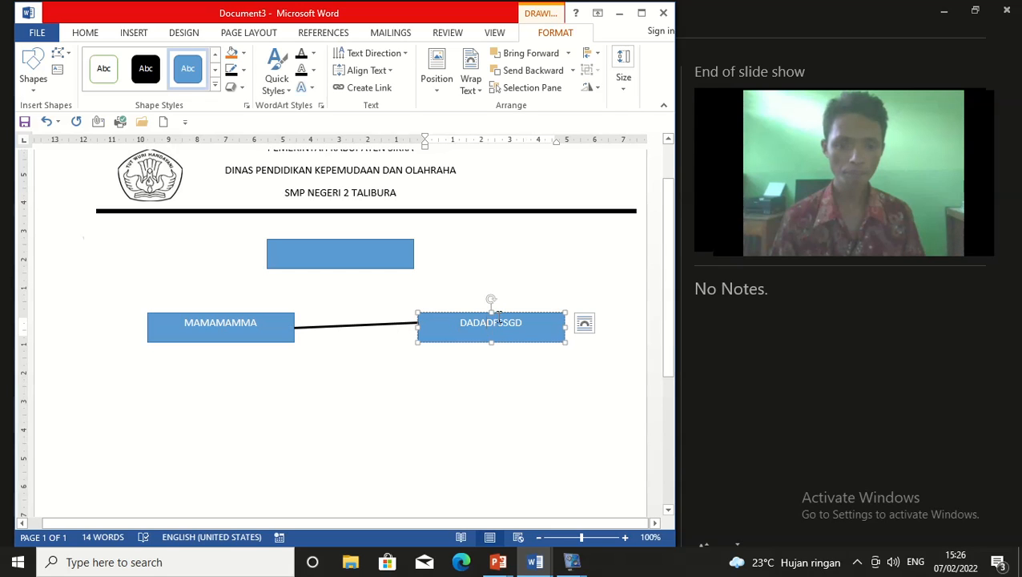
{"action": "mouse_move", "coordinate": [501, 312]}
{"action": "left_mouse_down"}
{"action": "mouse_move", "coordinate": [501, 332]}
{"action": "mouse_move", "coordinate": [504, 321]}
{"action": "left_mouse_up"}
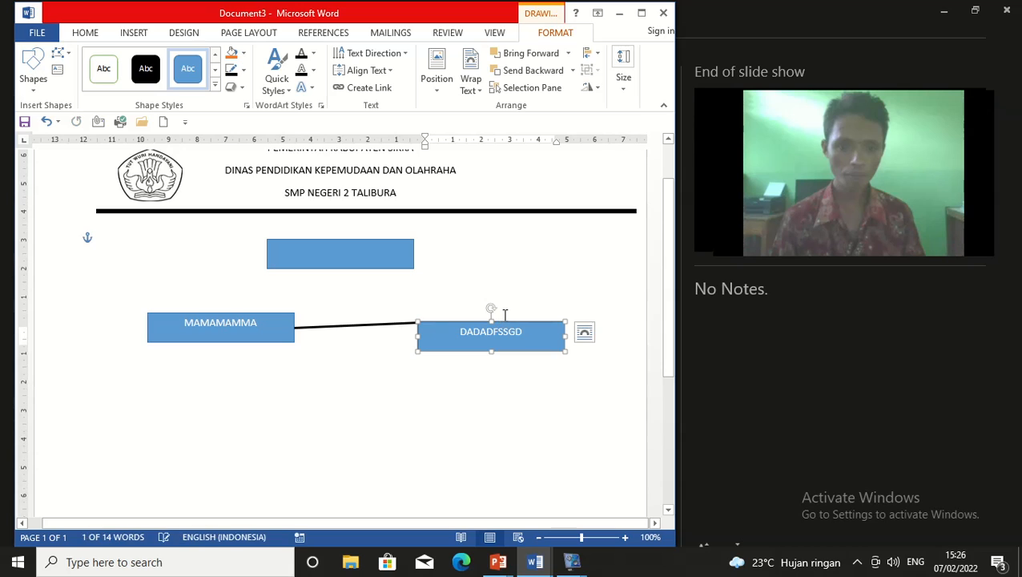
{"action": "left_click", "coordinate": [395, 324]}
{"action": "left_click_drag", "start_coordinate": [419, 321], "coordinate": [418, 328]}
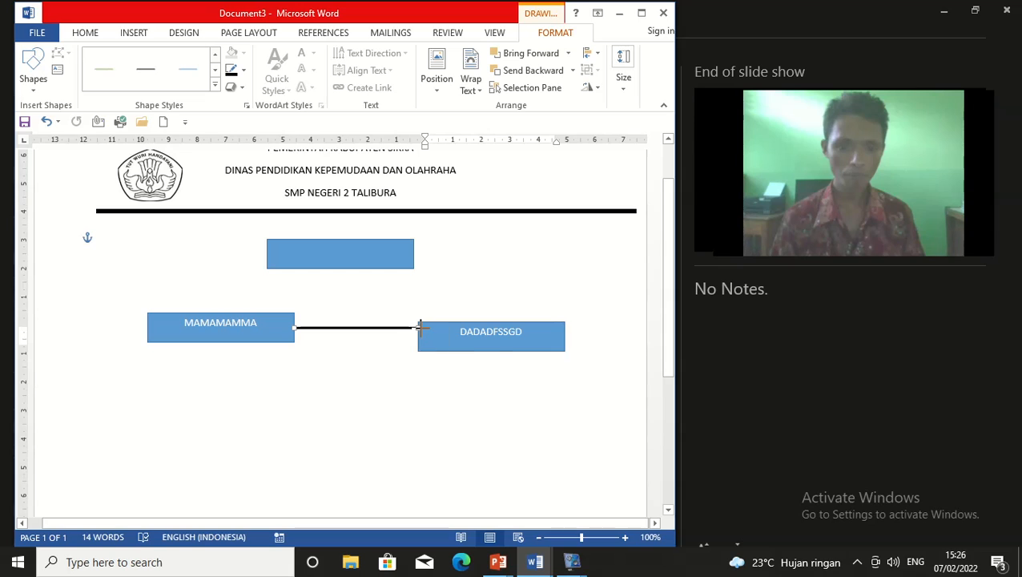
{"action": "left_click", "coordinate": [505, 331]}
{"action": "mouse_move", "coordinate": [479, 323]}
{"action": "left_mouse_down"}
{"action": "mouse_move", "coordinate": [479, 302]}
{"action": "mouse_move", "coordinate": [496, 300]}
{"action": "mouse_move", "coordinate": [484, 307]}
{"action": "left_mouse_up"}
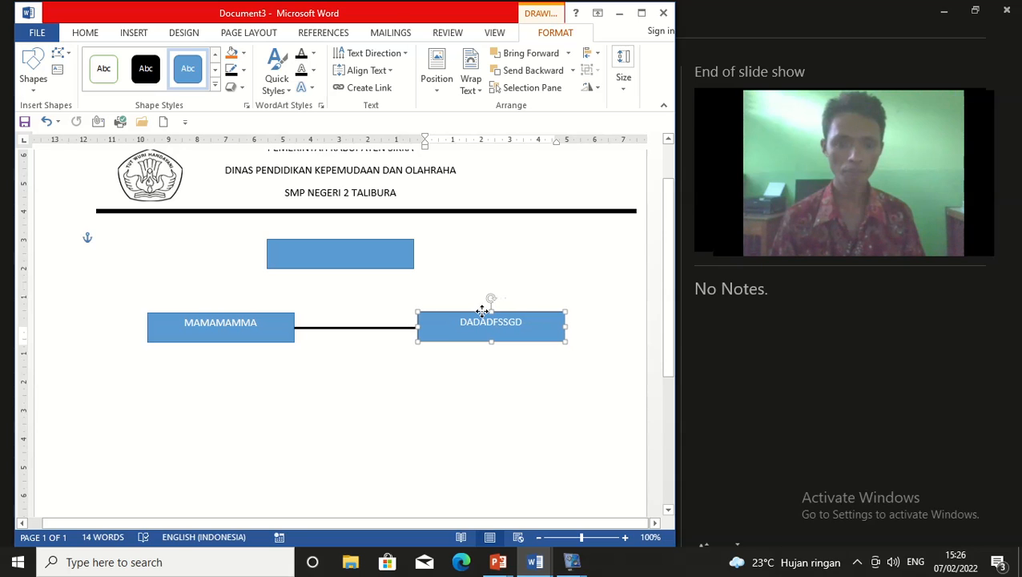
{"action": "left_click", "coordinate": [445, 382]}
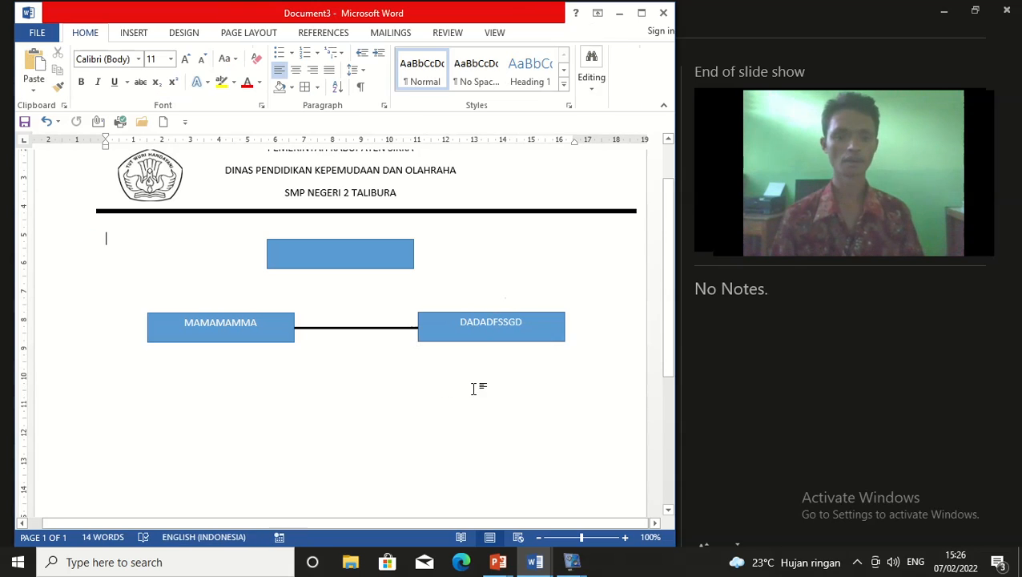
{"action": "left_click", "coordinate": [330, 326]}
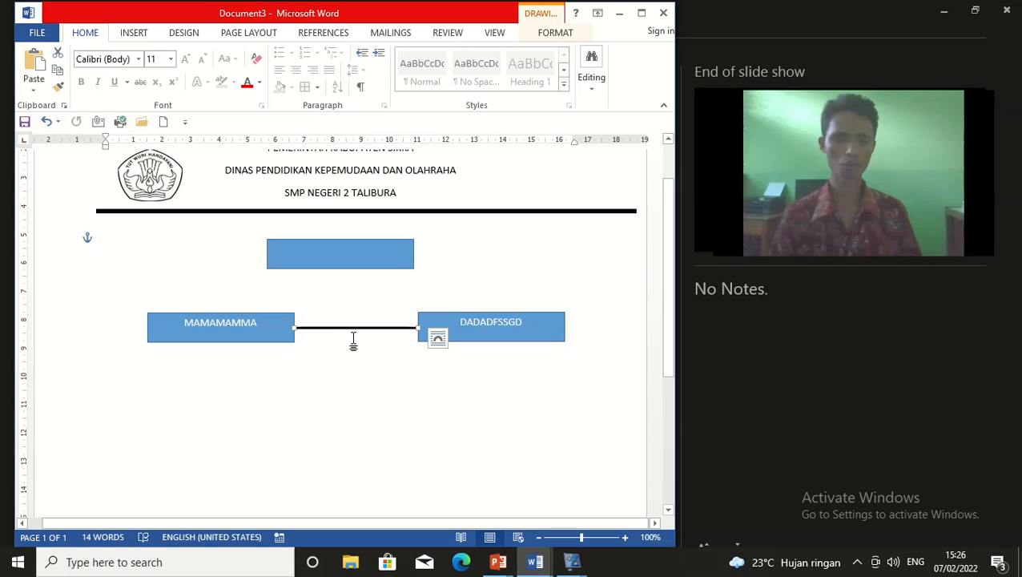
{"action": "left_click", "coordinate": [513, 335]}
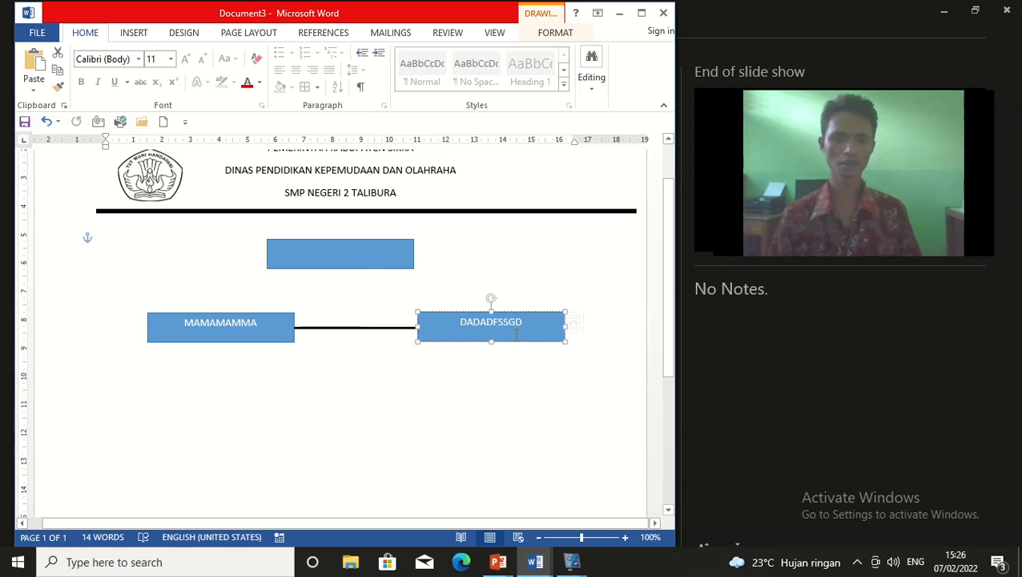
{"action": "left_click", "coordinate": [277, 318]}
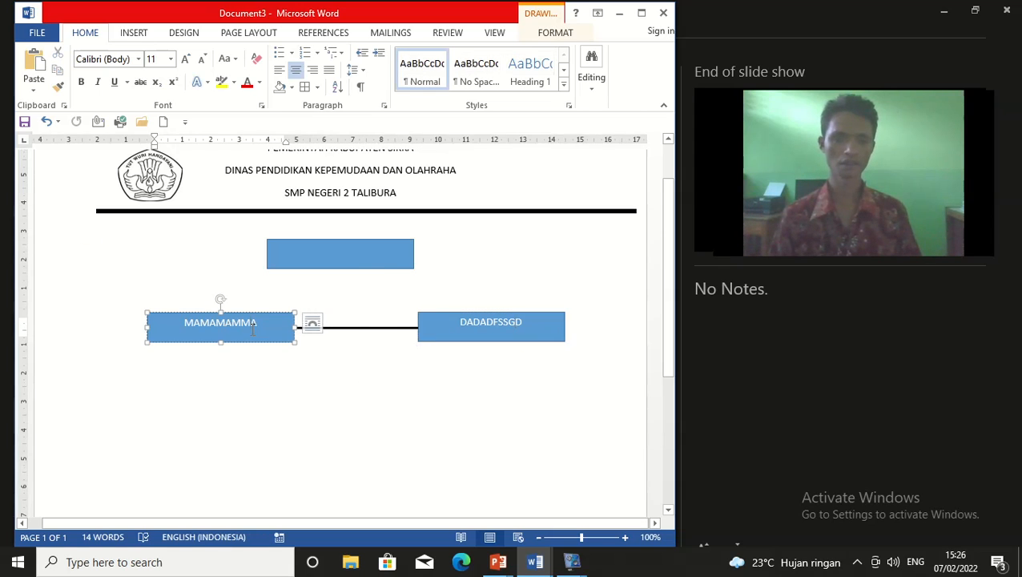
{"action": "left_click", "coordinate": [336, 242]}
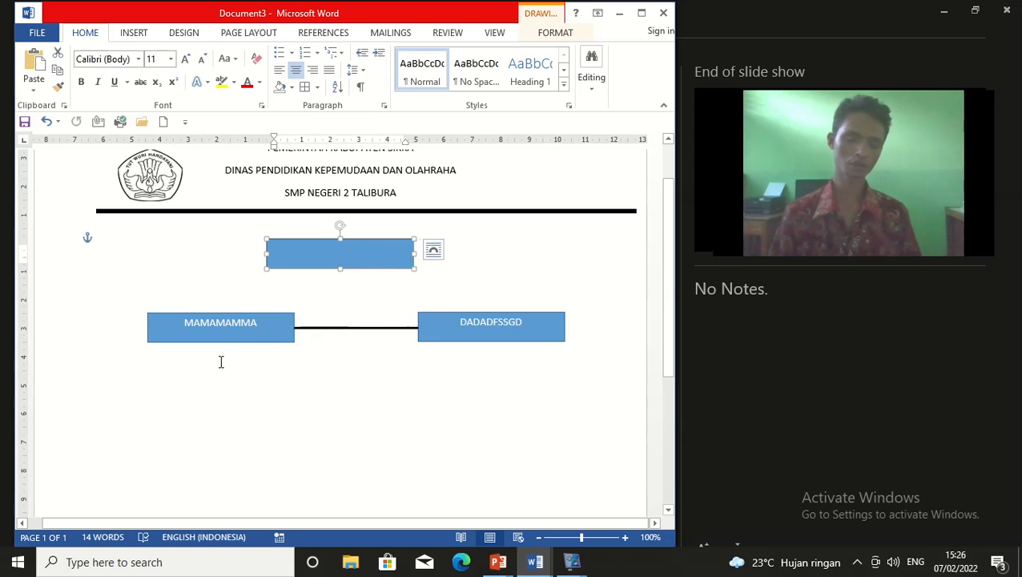
{"action": "left_click", "coordinate": [516, 322]}
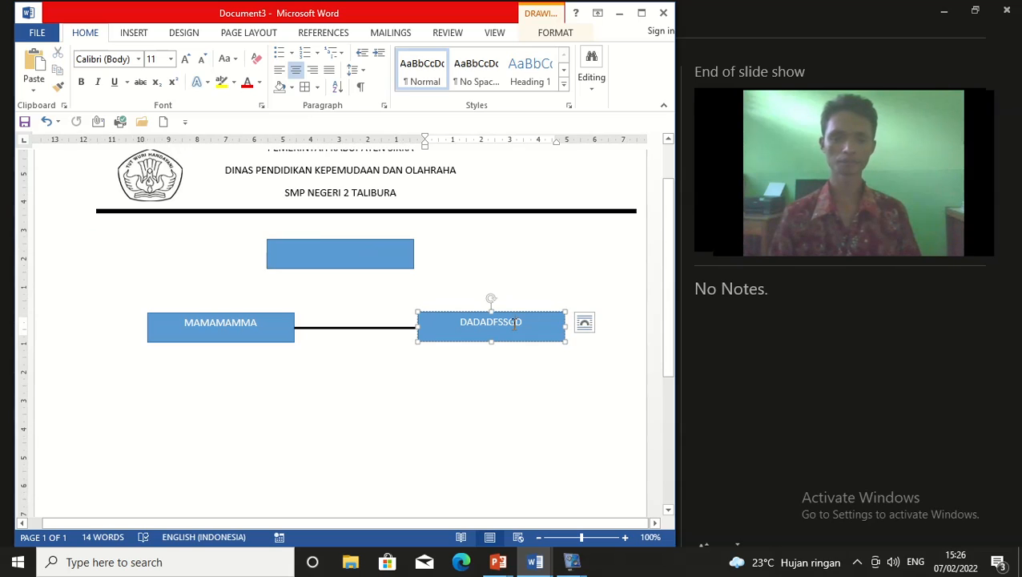
{"action": "left_click", "coordinate": [309, 326]}
{"action": "left_click", "coordinate": [319, 256]}
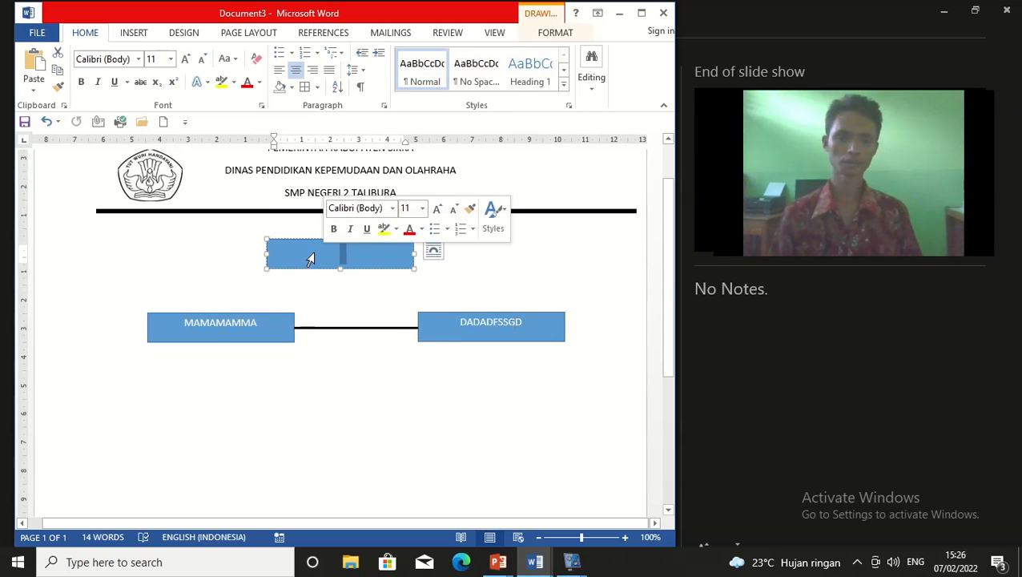
{"action": "left_click", "coordinate": [301, 239]}
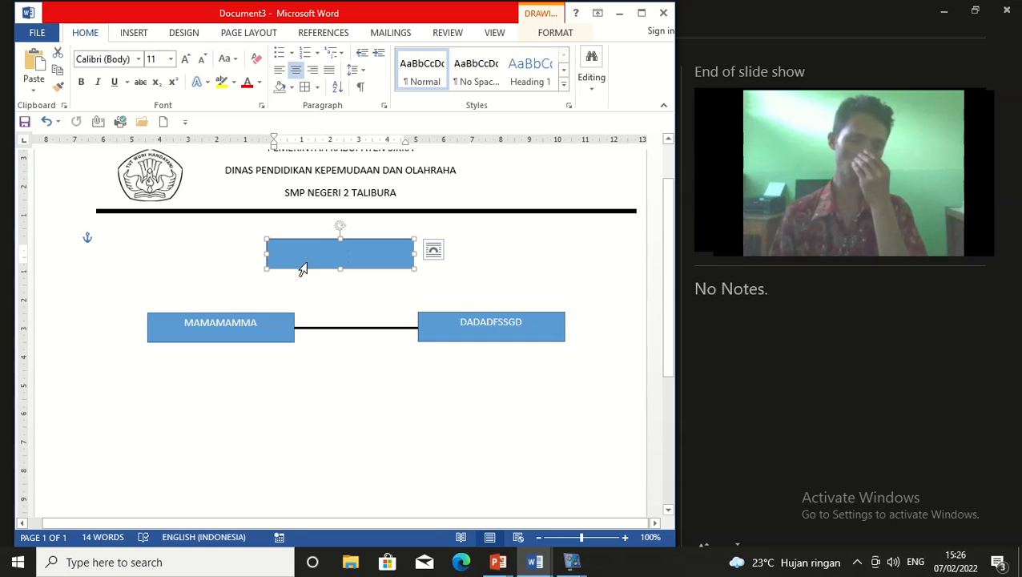
{"action": "left_click", "coordinate": [271, 337]}
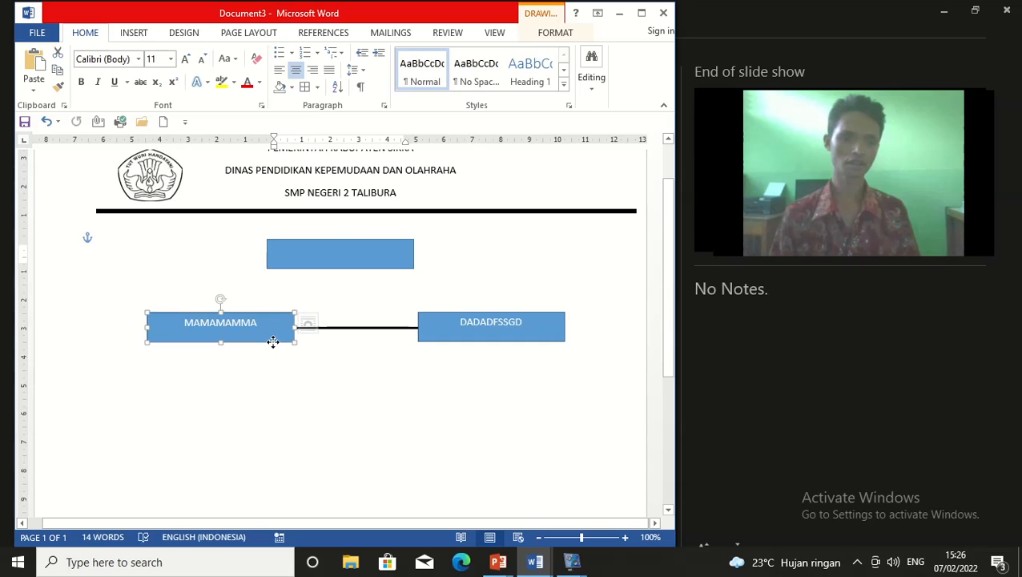
{"action": "double_click", "coordinate": [323, 257]}
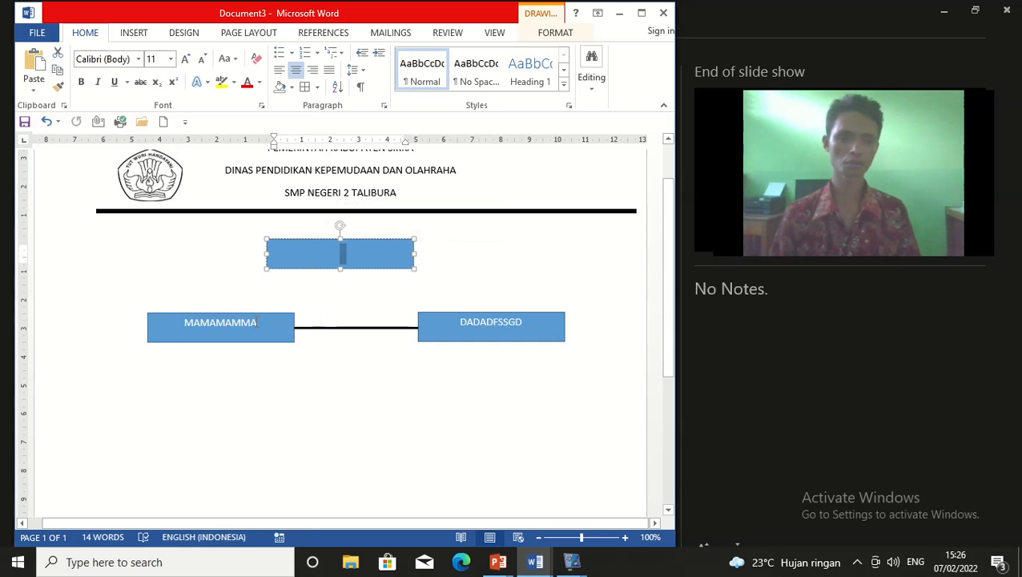
{"action": "left_click", "coordinate": [367, 294]}
{"action": "left_click", "coordinate": [382, 256]}
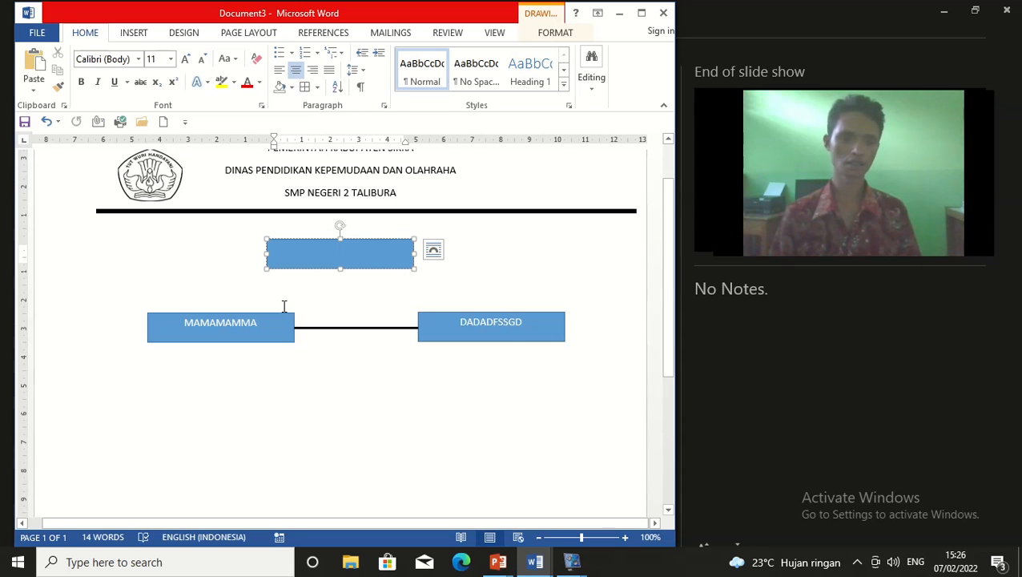
{"action": "left_click", "coordinate": [308, 278]}
{"action": "left_click", "coordinate": [316, 241]}
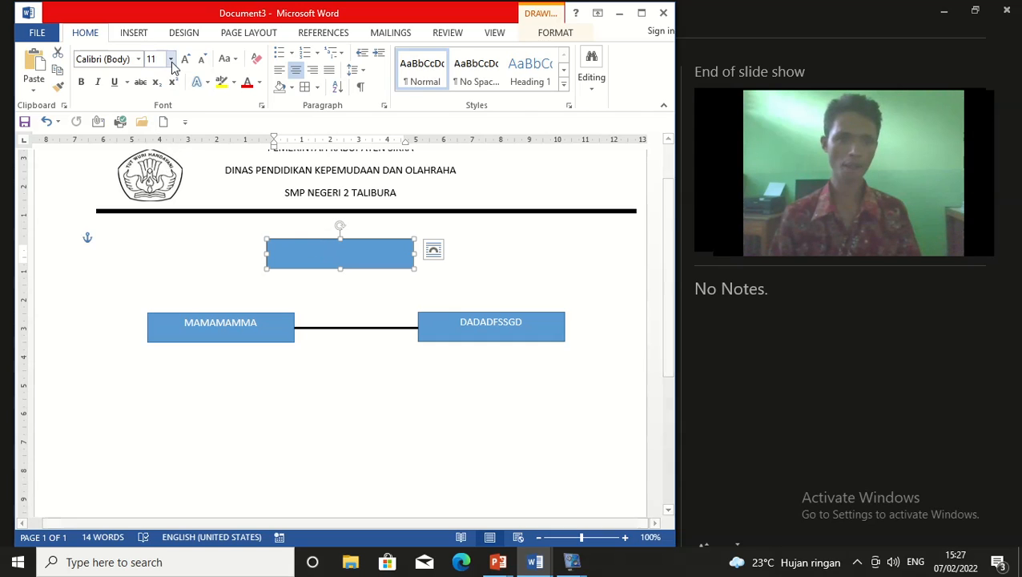
{"action": "left_click", "coordinate": [134, 32]}
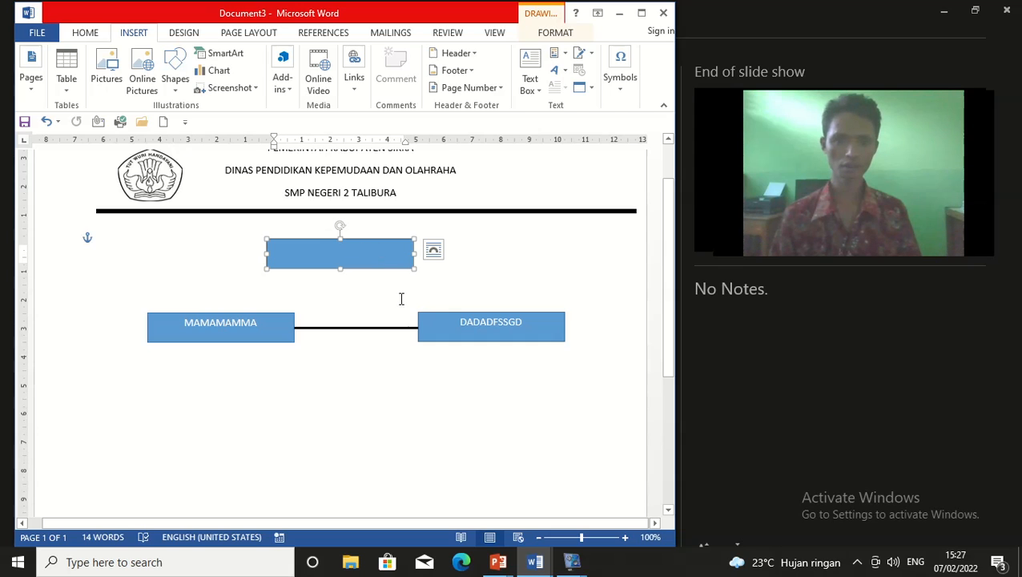
{"action": "left_click", "coordinate": [339, 282]}
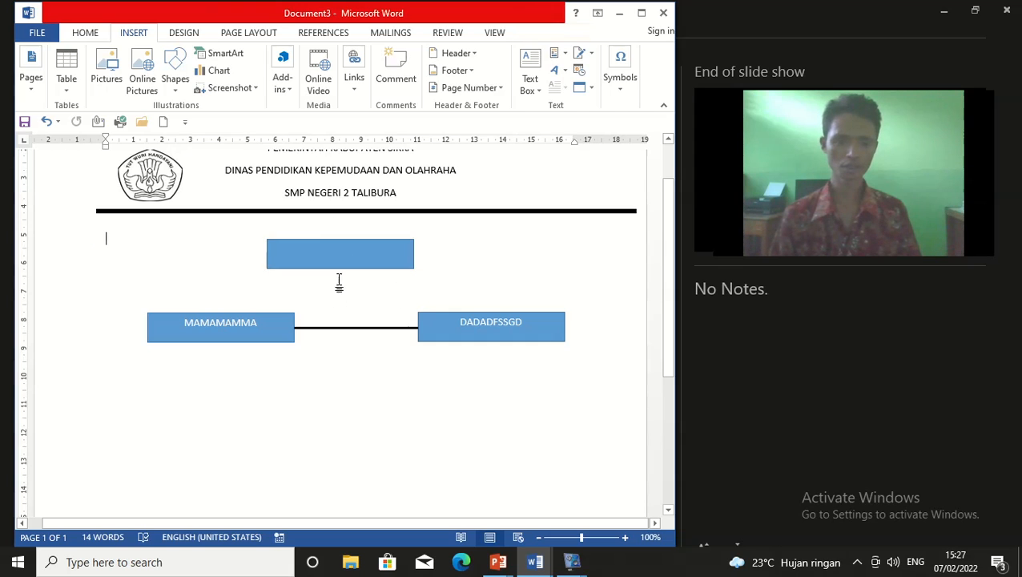
Remove the fill colour from the blank rectangle below the letterhead by setting it to No Fill.
{"action": "left_click", "coordinate": [351, 239]}
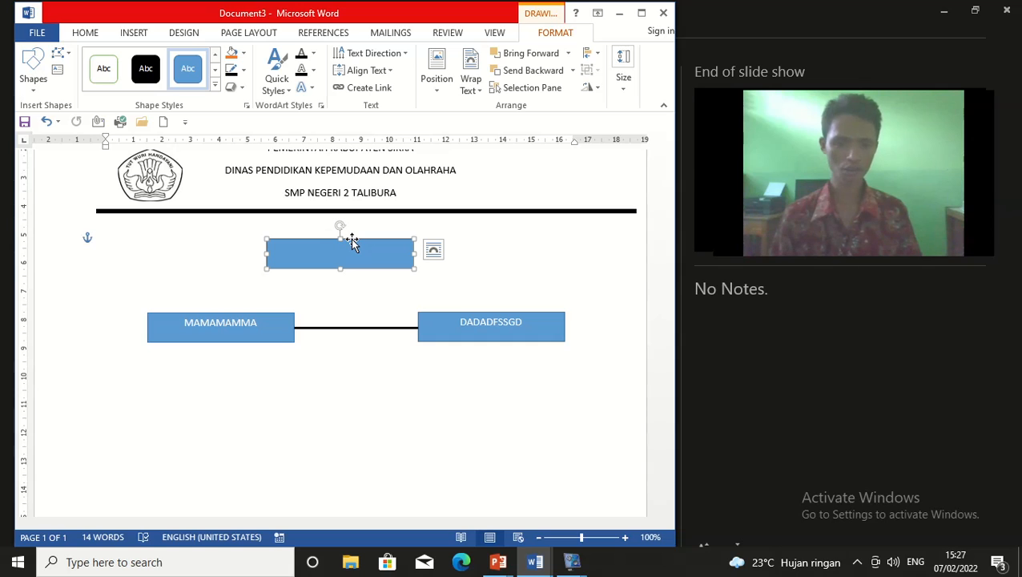
{"action": "left_click", "coordinate": [244, 54]}
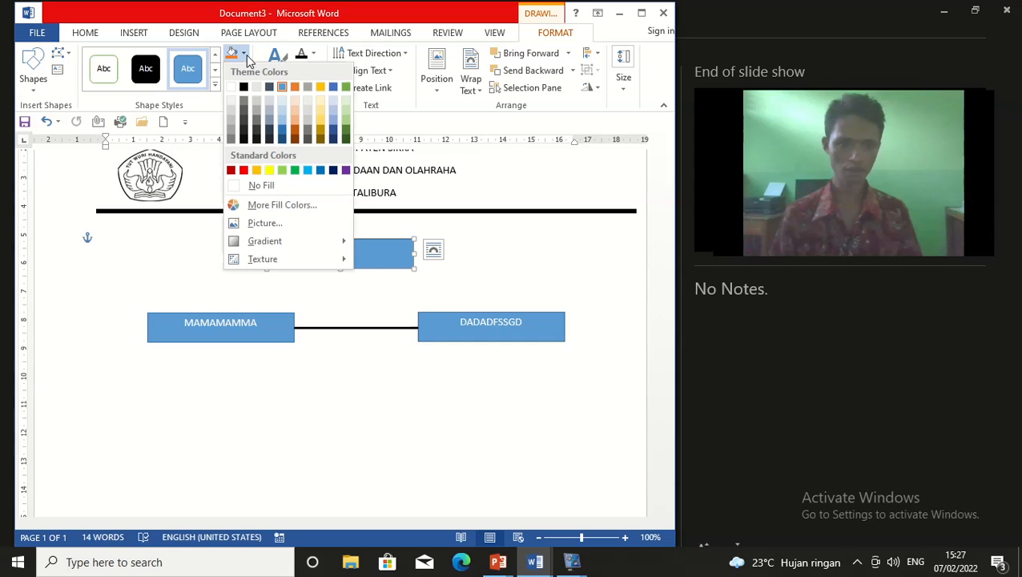
{"action": "left_click", "coordinate": [277, 187]}
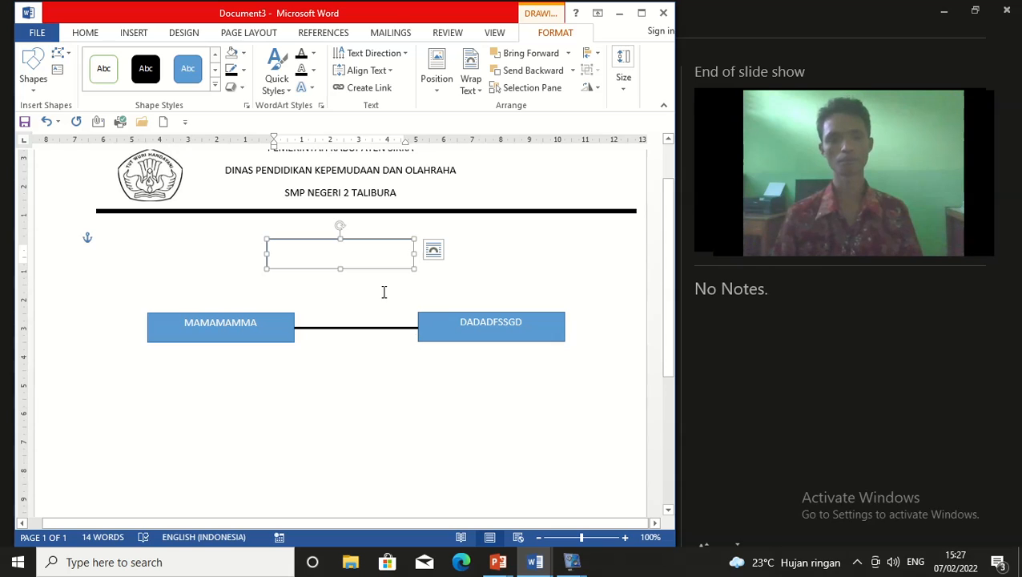
{"action": "left_click", "coordinate": [386, 290]}
{"action": "left_click", "coordinate": [358, 255]}
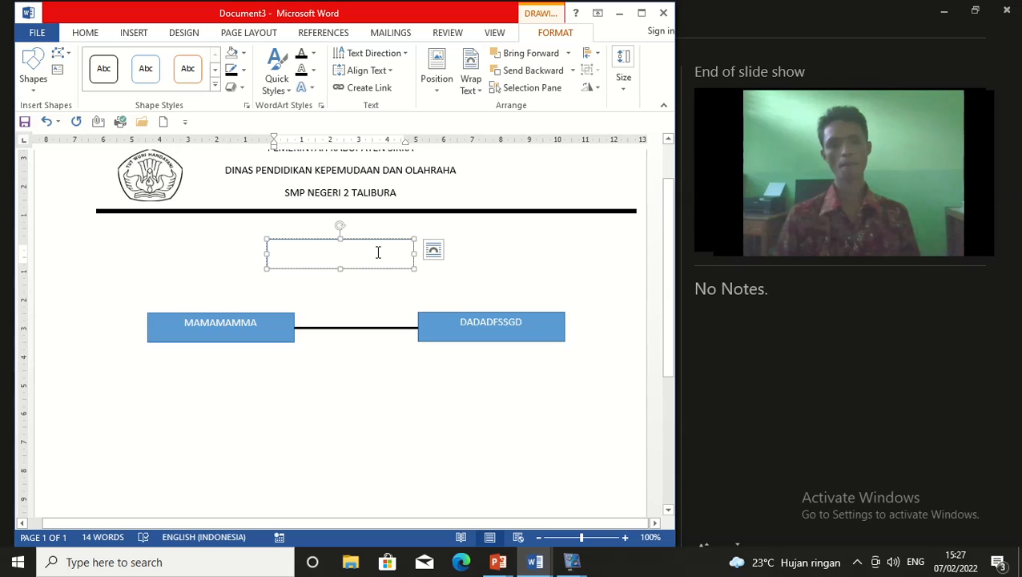
{"action": "left_click", "coordinate": [334, 303]}
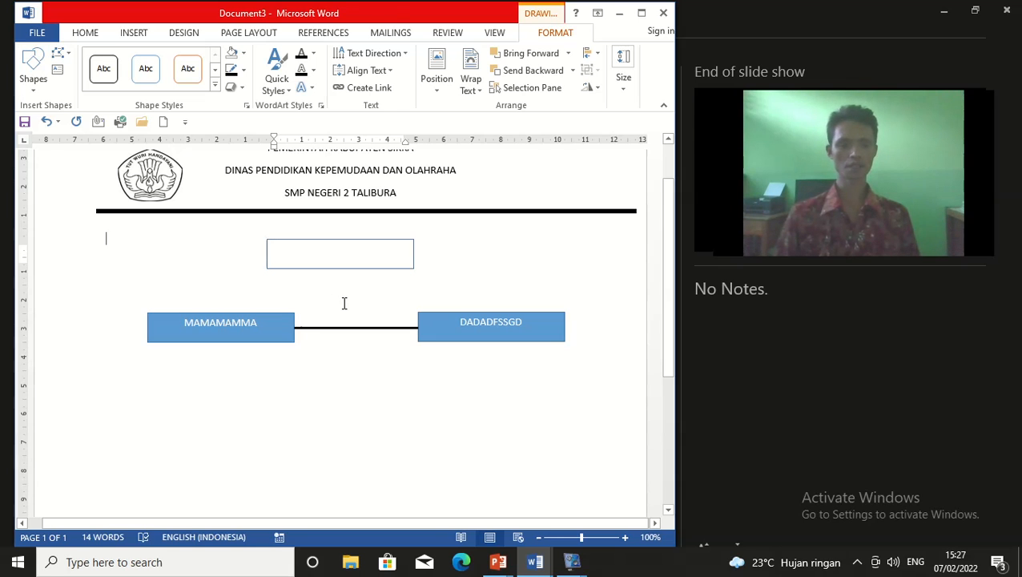
Delete the blank rectangle, the MAMAMAMMA rectangle, the connecting line and the DADADFSSGD rectangle, keeping the letterhead and its divider line.
{"action": "double_click", "coordinate": [330, 258]}
{"action": "left_click", "coordinate": [305, 240]}
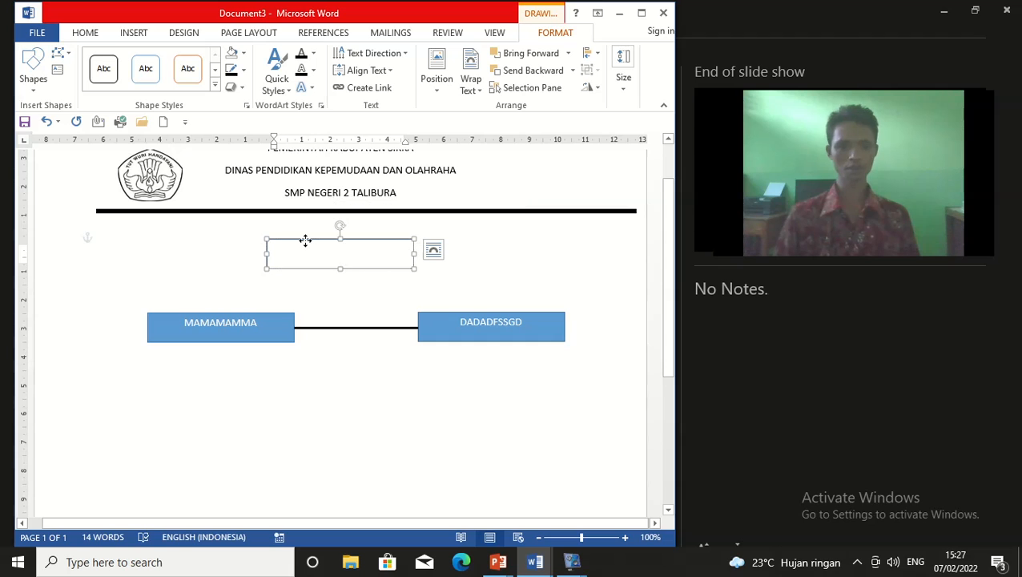
{"action": "key", "text": "Delete"}
{"action": "left_click", "coordinate": [292, 318]}
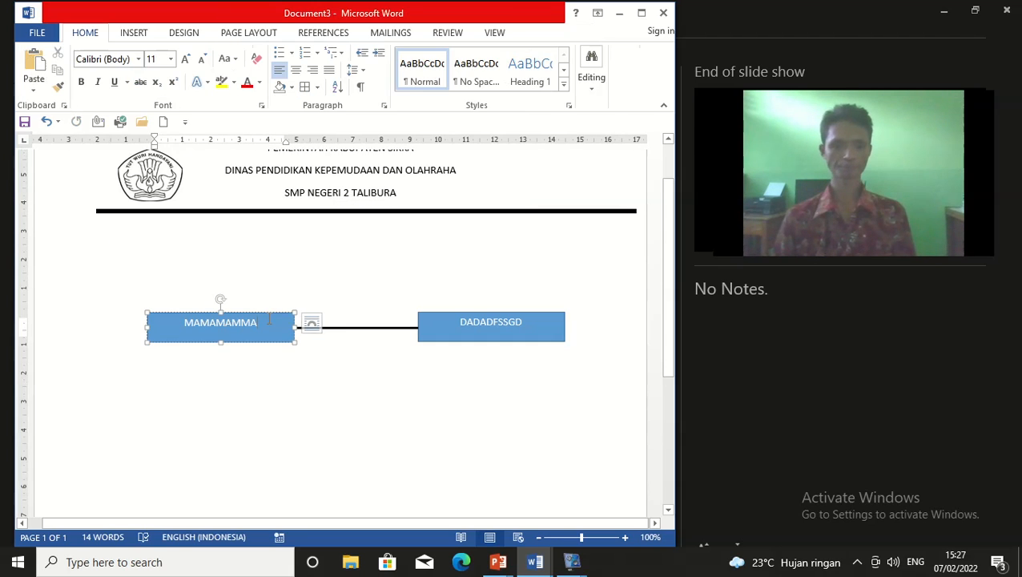
{"action": "key", "text": "Delete"}
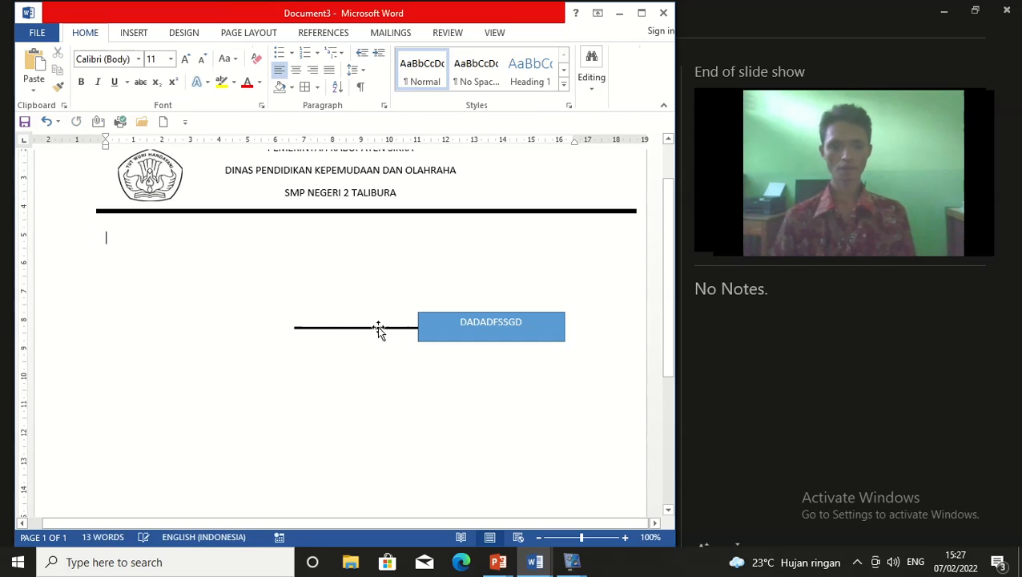
{"action": "left_click", "coordinate": [371, 328]}
{"action": "key", "text": "Delete"}
{"action": "double_click", "coordinate": [442, 327]}
{"action": "left_click", "coordinate": [443, 313]}
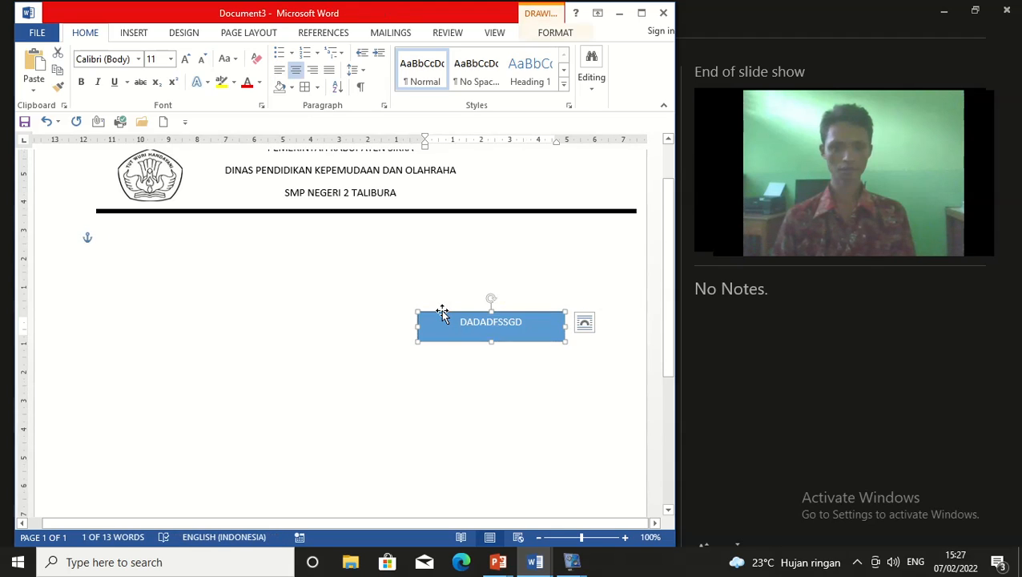
{"action": "key", "text": "Delete"}
Start a new paragraph below the letterhead's divider line and open the Insert Chart dialog there.
{"action": "left_click", "coordinate": [130, 37]}
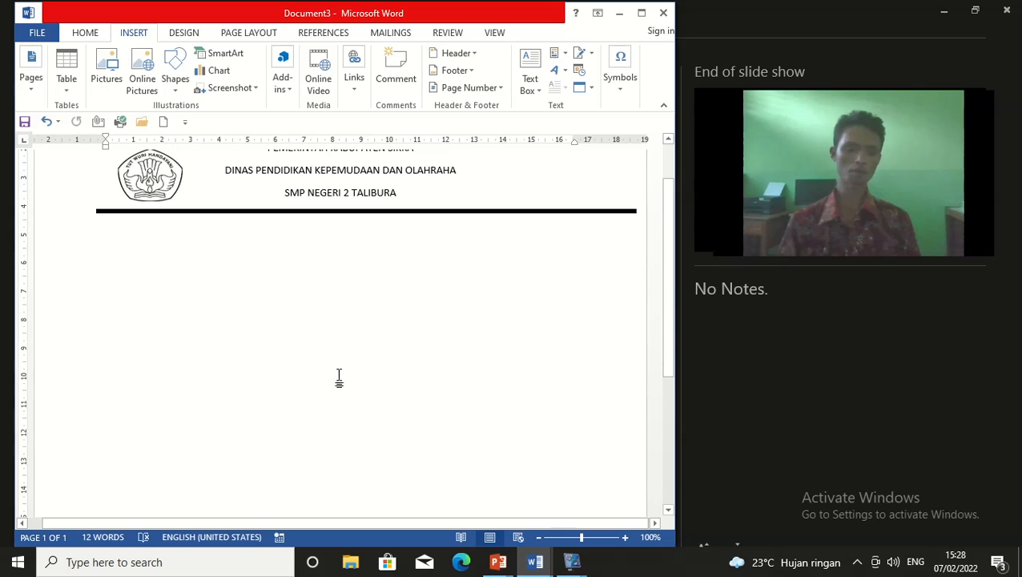
{"action": "scroll", "coordinate": [385, 409], "scroll_direction": "up", "scroll_amount": 3}
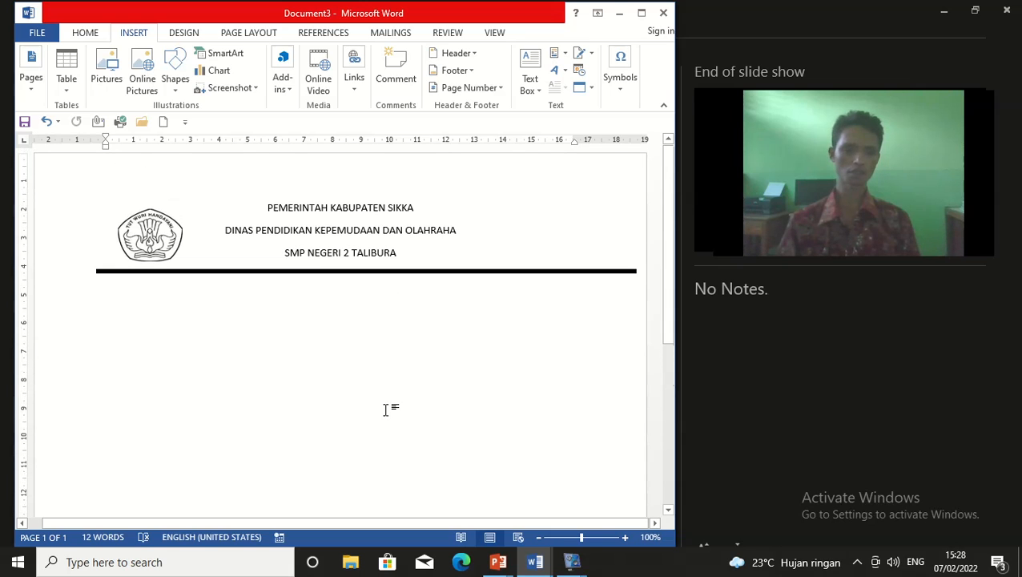
{"action": "key", "text": "Return"}
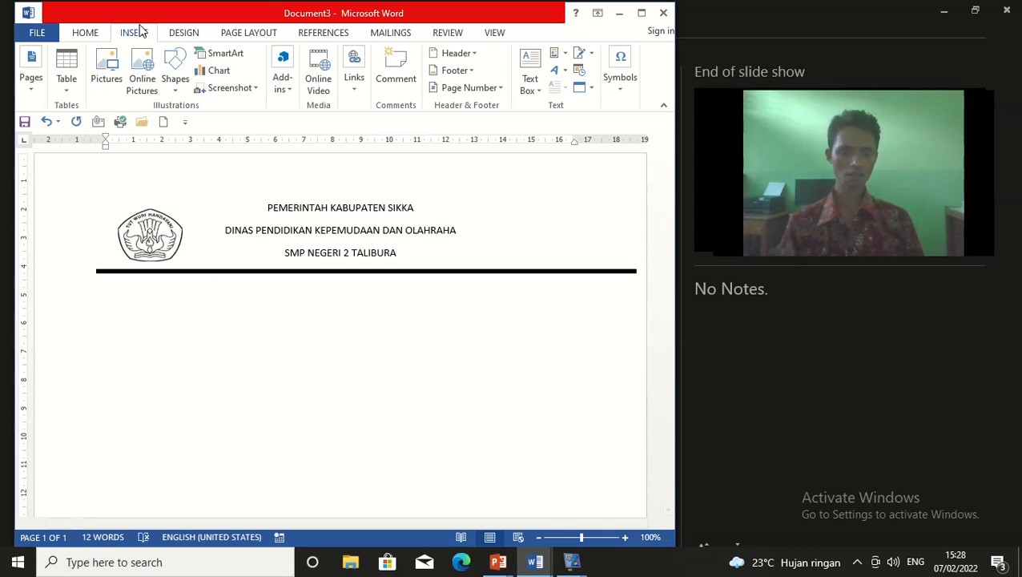
{"action": "left_click", "coordinate": [220, 71]}
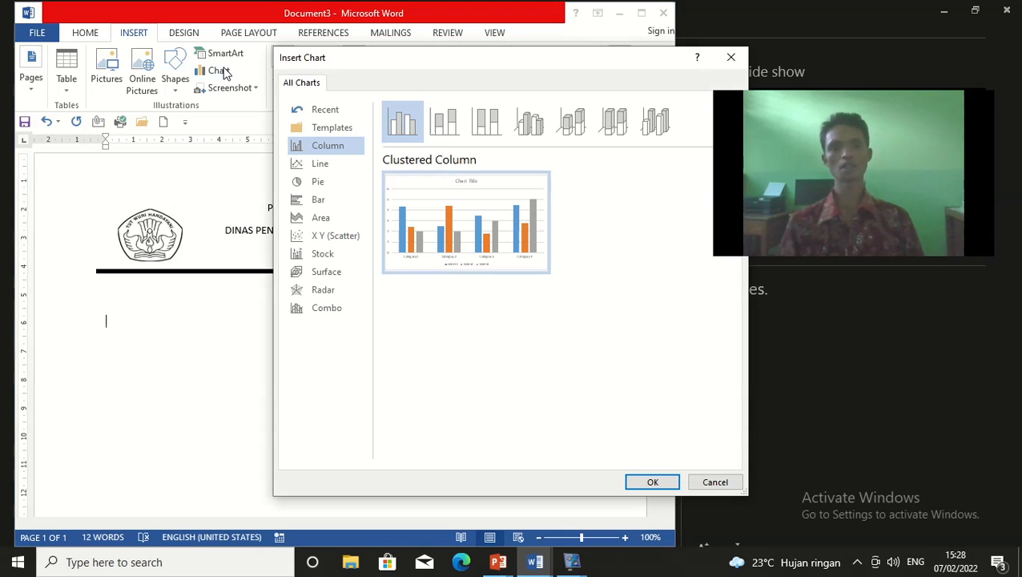
{"action": "left_click_drag", "start_coordinate": [493, 74], "coordinate": [392, 76]}
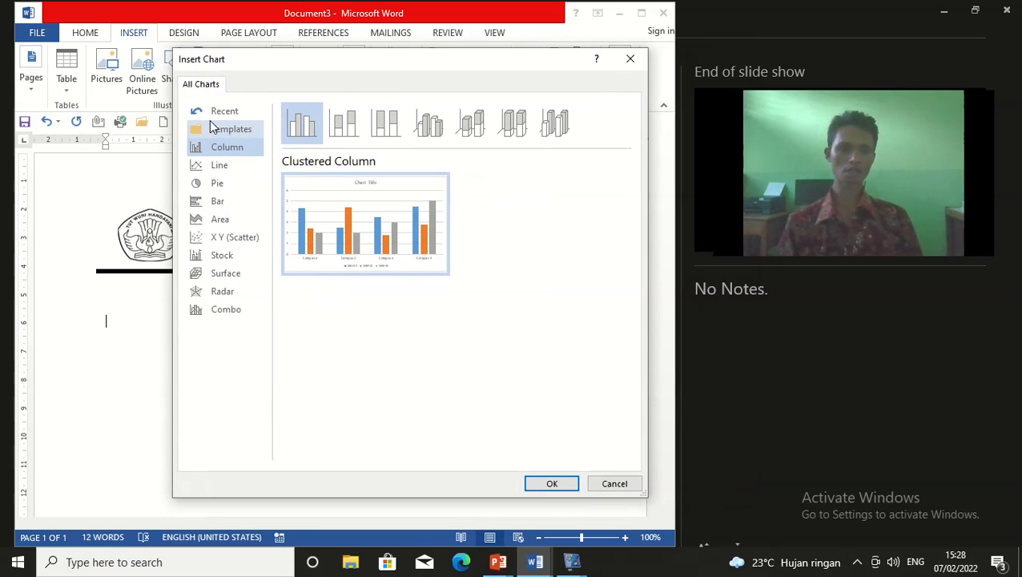
Preview the Line, Pie, Bar, Area, X Y (Scatter), Stock, Surface, Radar and Combo chart types.
{"action": "left_click", "coordinate": [226, 168]}
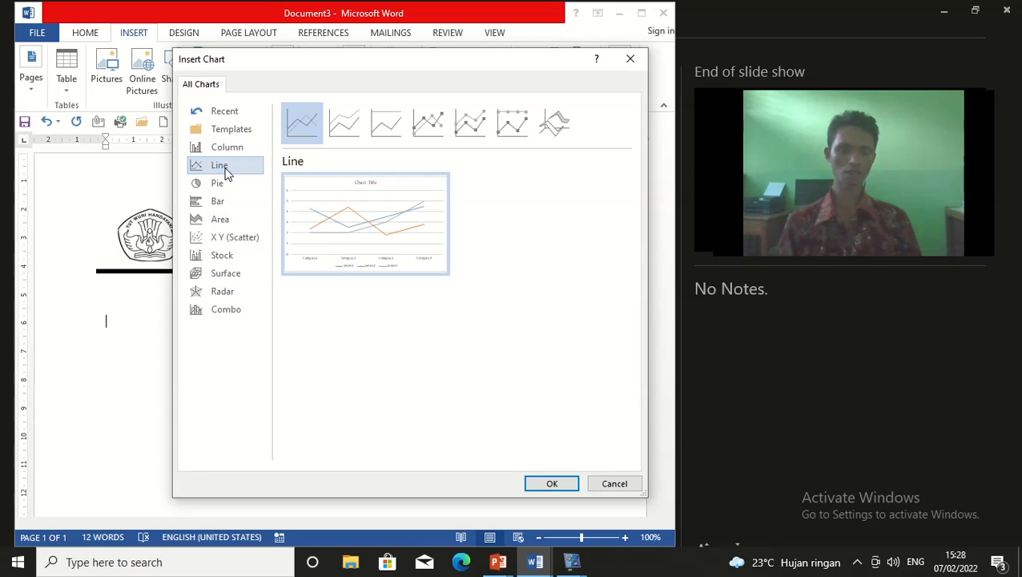
{"action": "left_click", "coordinate": [219, 186]}
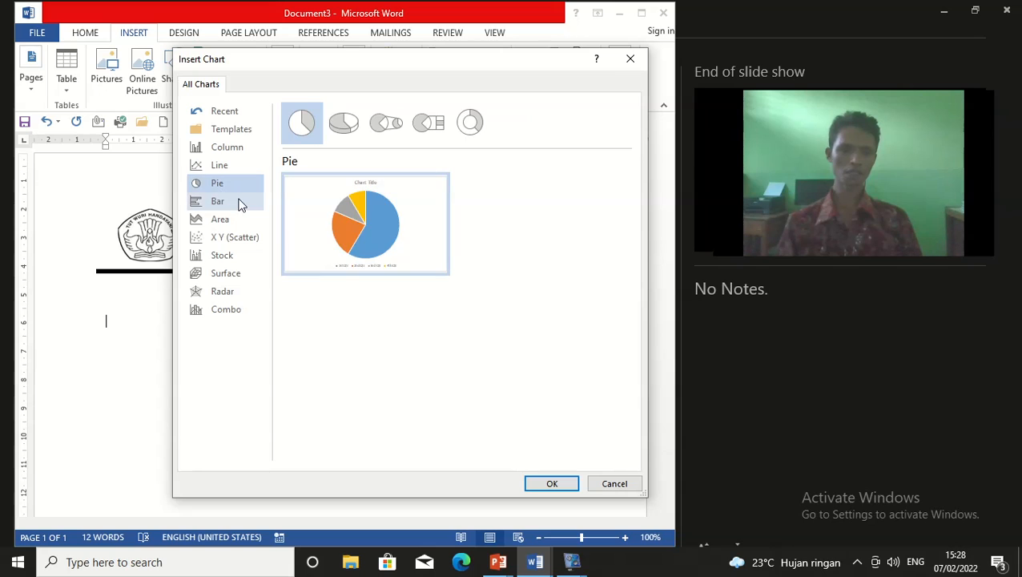
{"action": "left_click", "coordinate": [231, 210]}
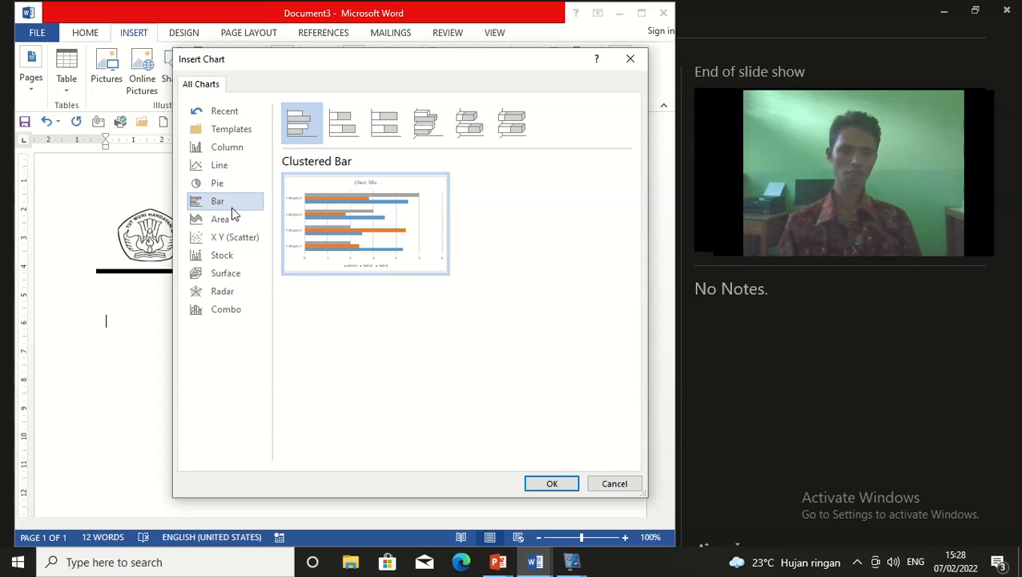
{"action": "left_click", "coordinate": [228, 222]}
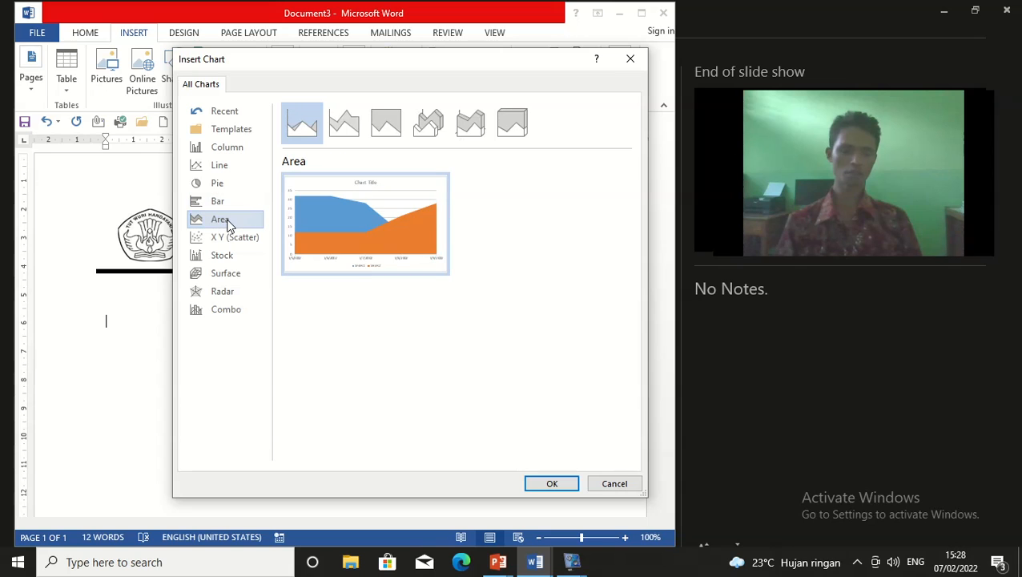
{"action": "left_click", "coordinate": [233, 243]}
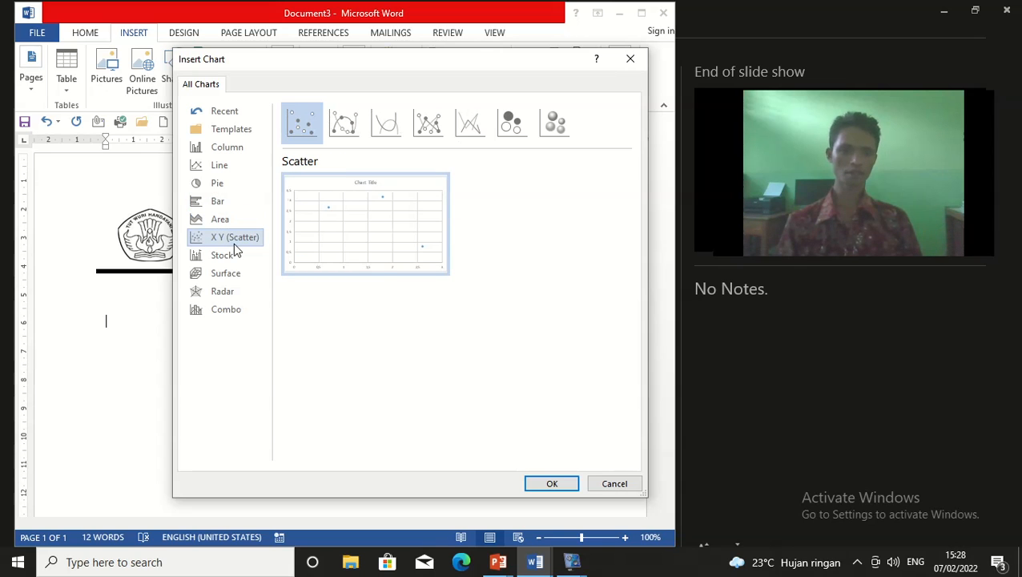
{"action": "left_click", "coordinate": [230, 254]}
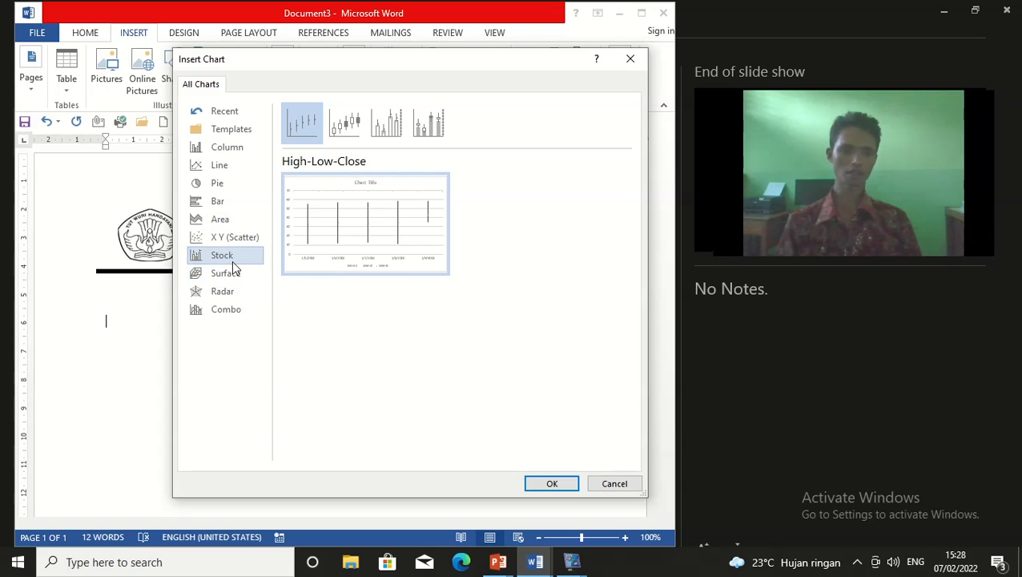
{"action": "left_click", "coordinate": [229, 274]}
{"action": "left_click", "coordinate": [230, 290]}
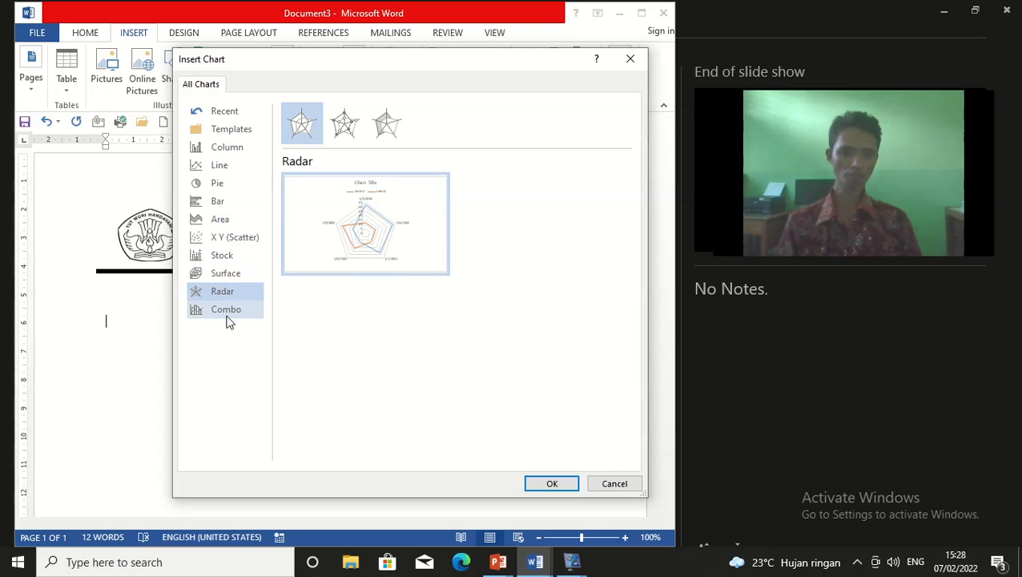
{"action": "left_click", "coordinate": [226, 315]}
Review the Stock, Area, Bar, Pie and Line chart types again and return to the Clustered Column chart.
{"action": "left_click", "coordinate": [225, 256]}
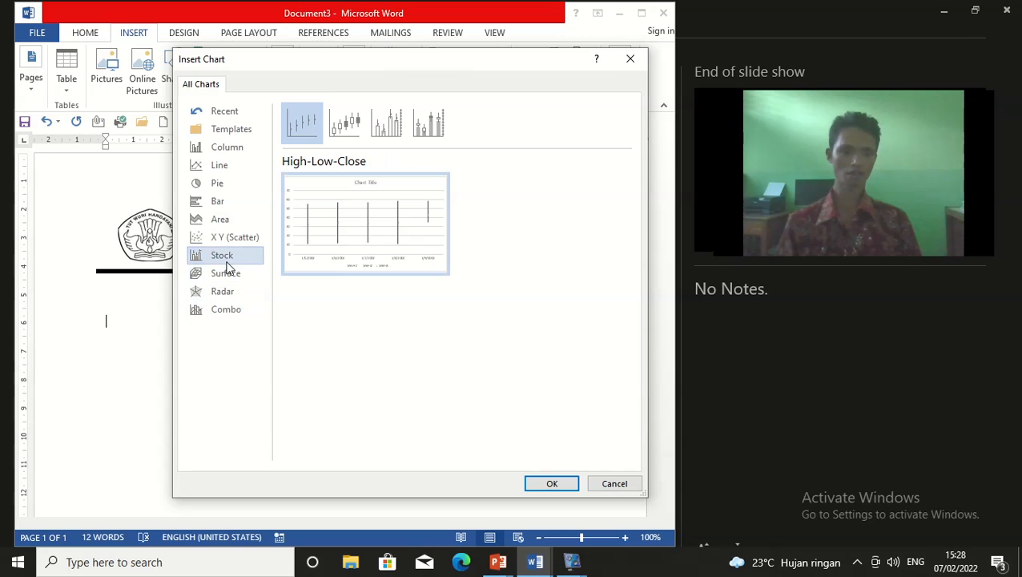
{"action": "left_click", "coordinate": [220, 221]}
{"action": "left_click", "coordinate": [218, 202]}
{"action": "left_click", "coordinate": [218, 184]}
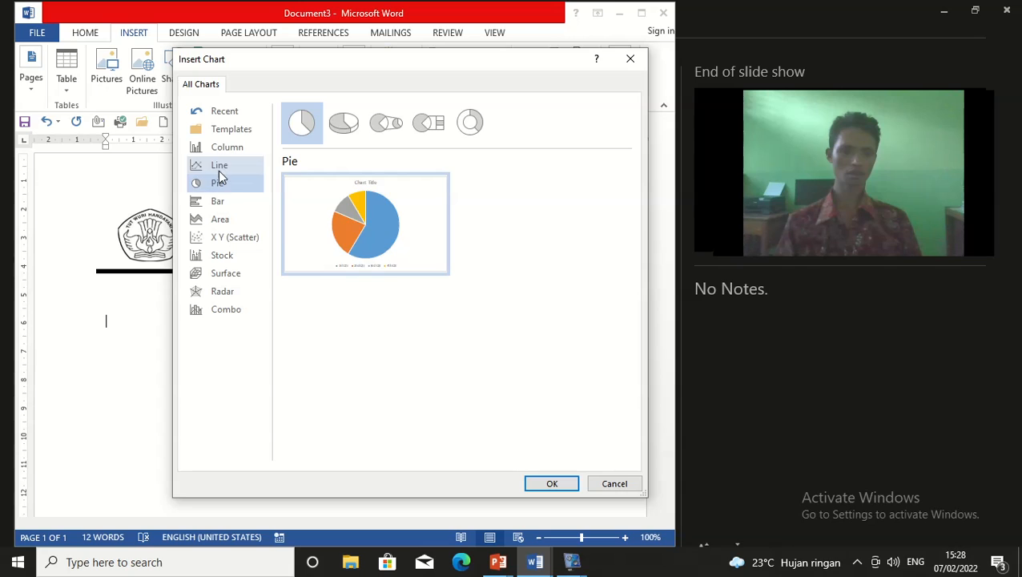
{"action": "left_click", "coordinate": [219, 167]}
{"action": "left_click", "coordinate": [228, 148]}
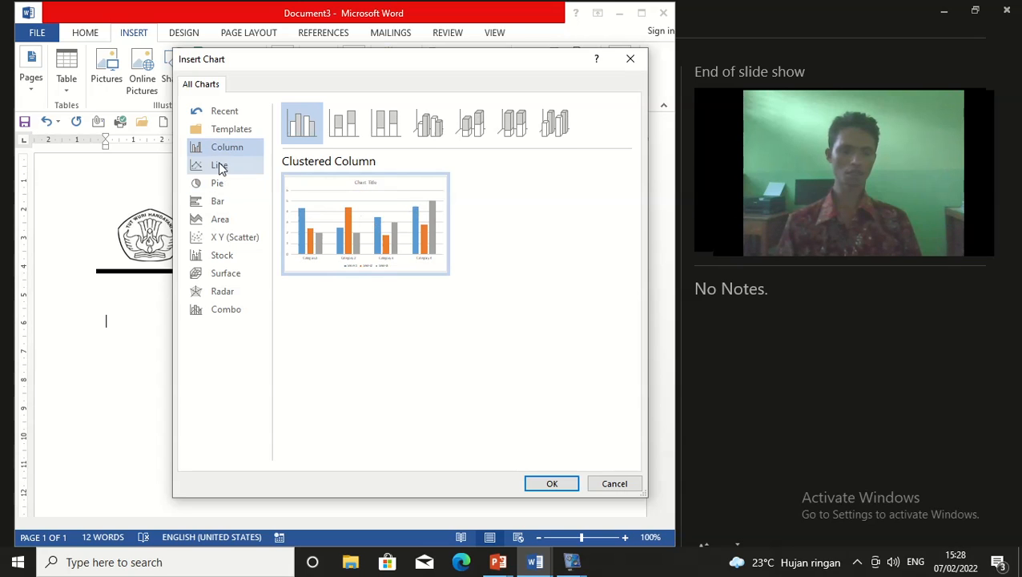
{"action": "left_click", "coordinate": [221, 168]}
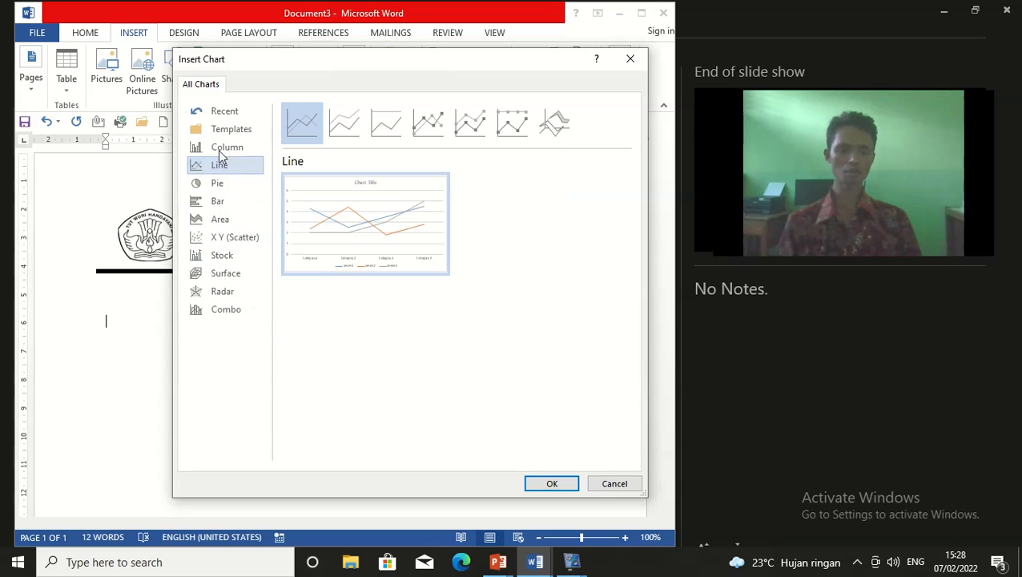
{"action": "left_click", "coordinate": [201, 153]}
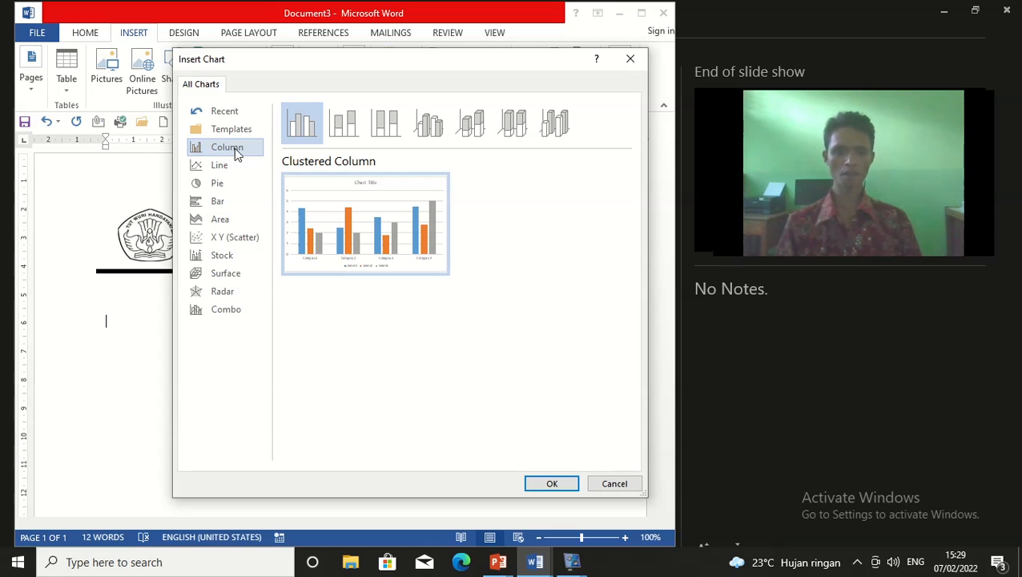
Insert a Clustered Column chart below the letterhead and dismiss the Office activation wizard.
{"action": "left_click", "coordinate": [544, 484]}
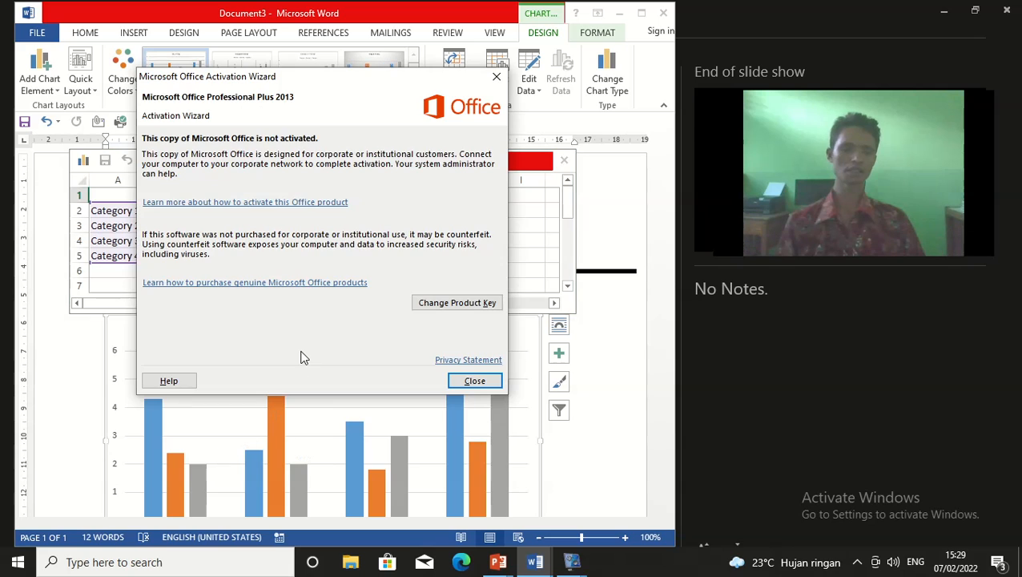
{"action": "left_click", "coordinate": [481, 380]}
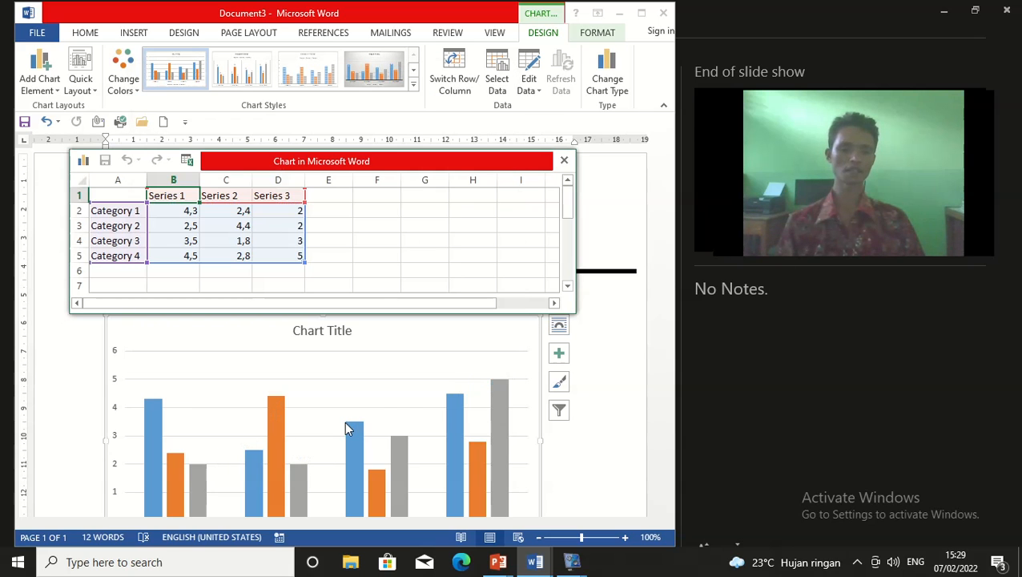
Examine the category rows and series columns in the chart's data sheet.
{"action": "left_click", "coordinate": [113, 214]}
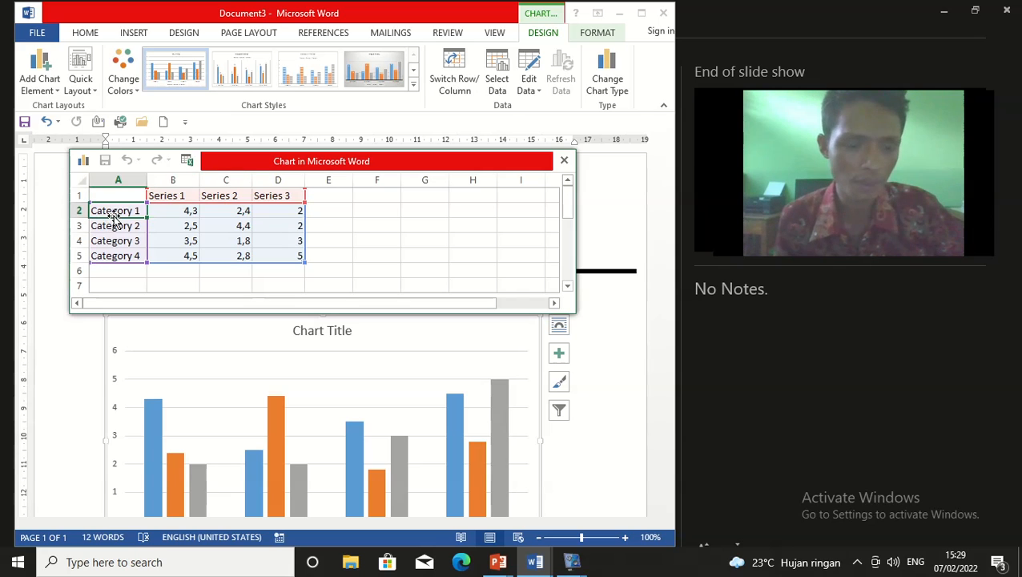
{"action": "left_click", "coordinate": [238, 216]}
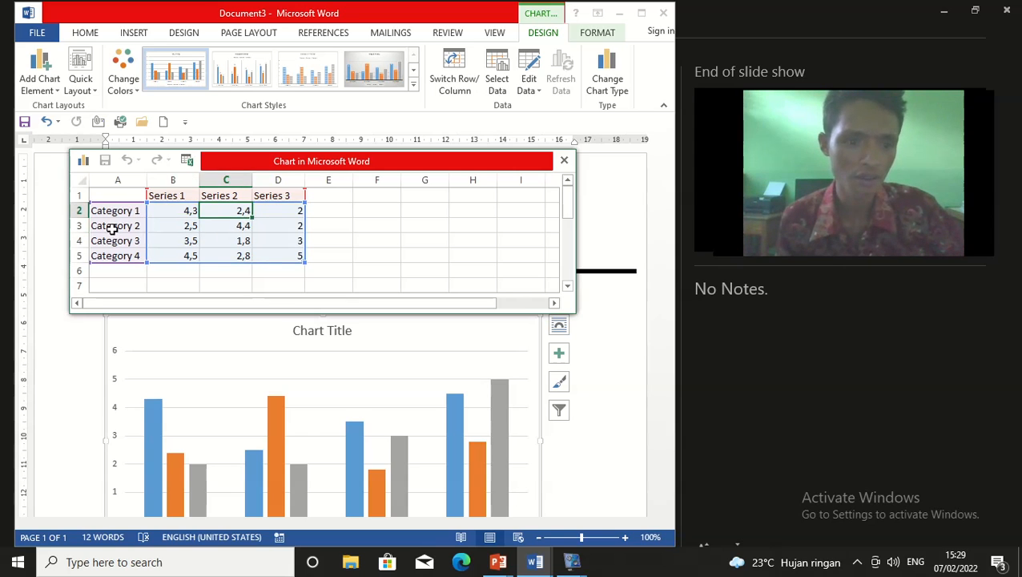
{"action": "left_click", "coordinate": [113, 211]}
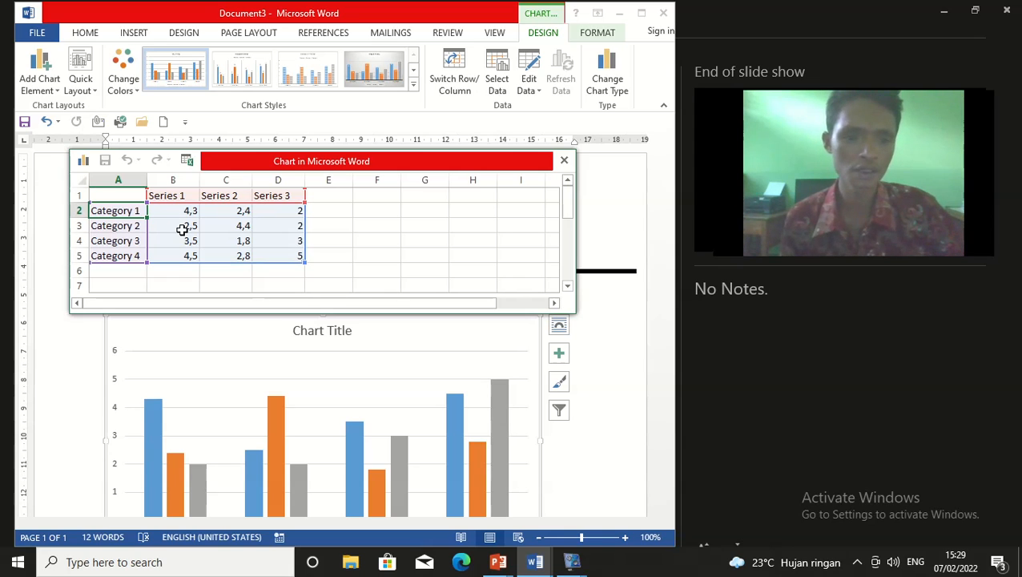
{"action": "left_click", "coordinate": [276, 236]}
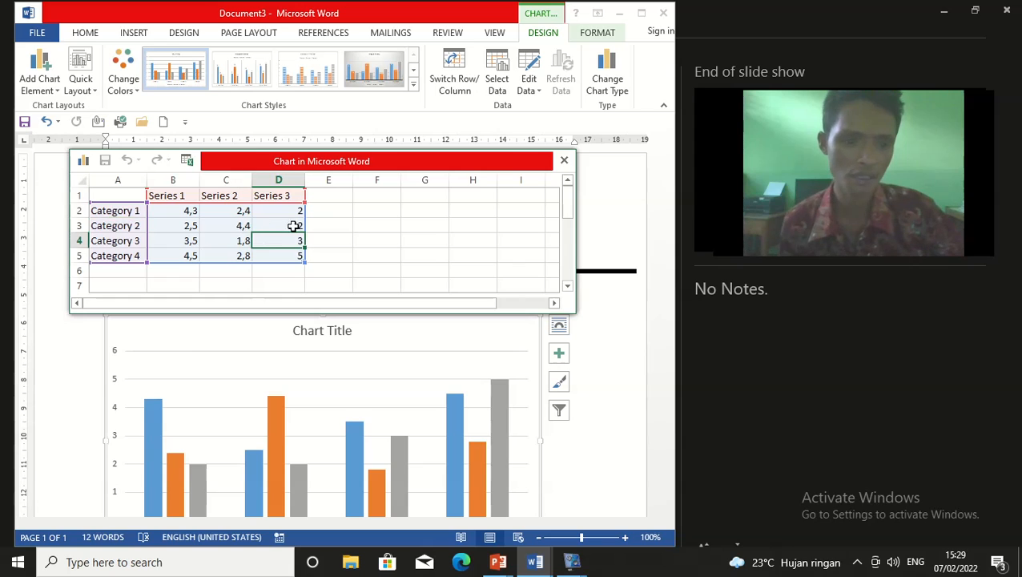
{"action": "left_click", "coordinate": [184, 235]}
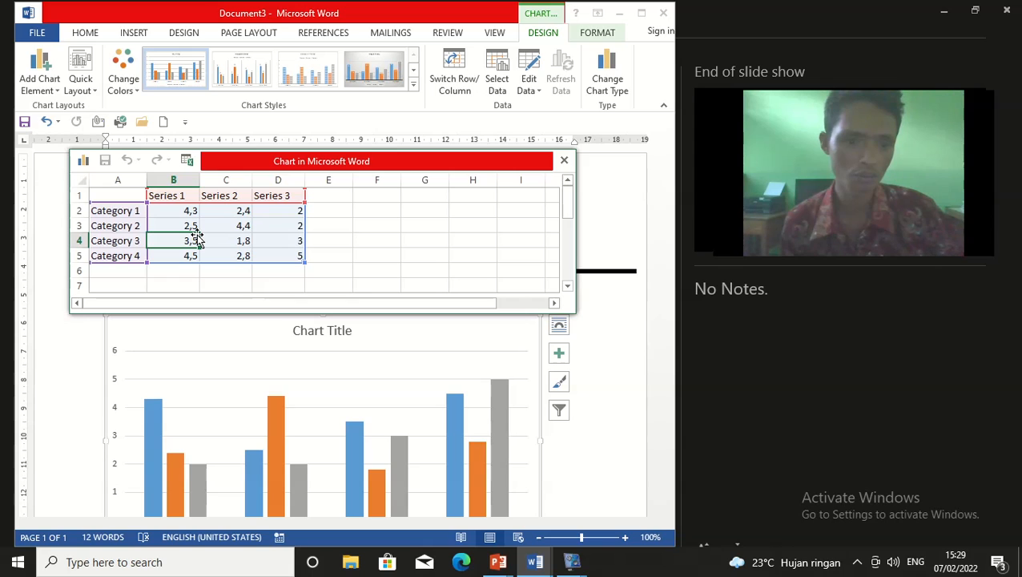
{"action": "left_click", "coordinate": [191, 226]}
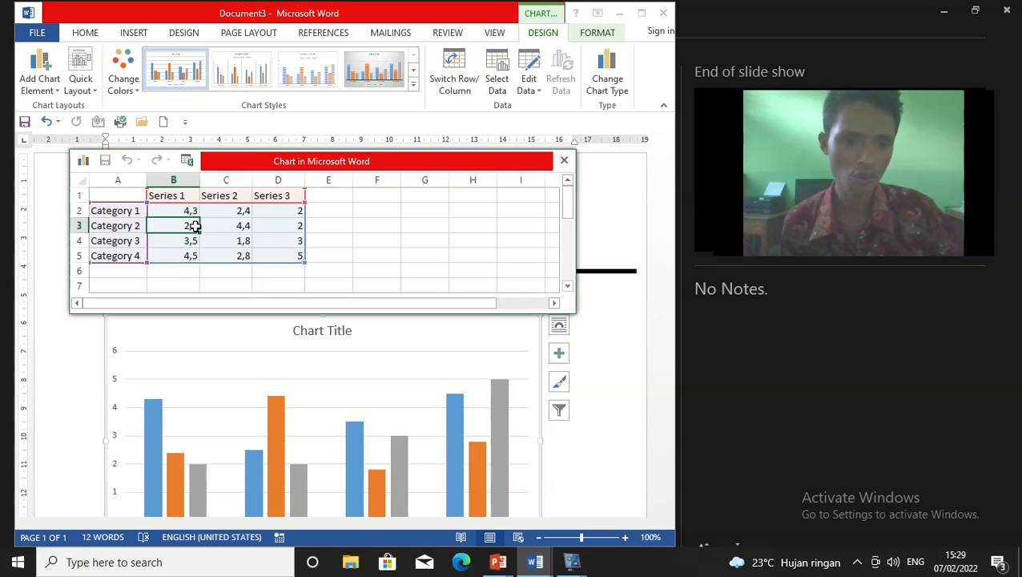
{"action": "left_click", "coordinate": [226, 195]}
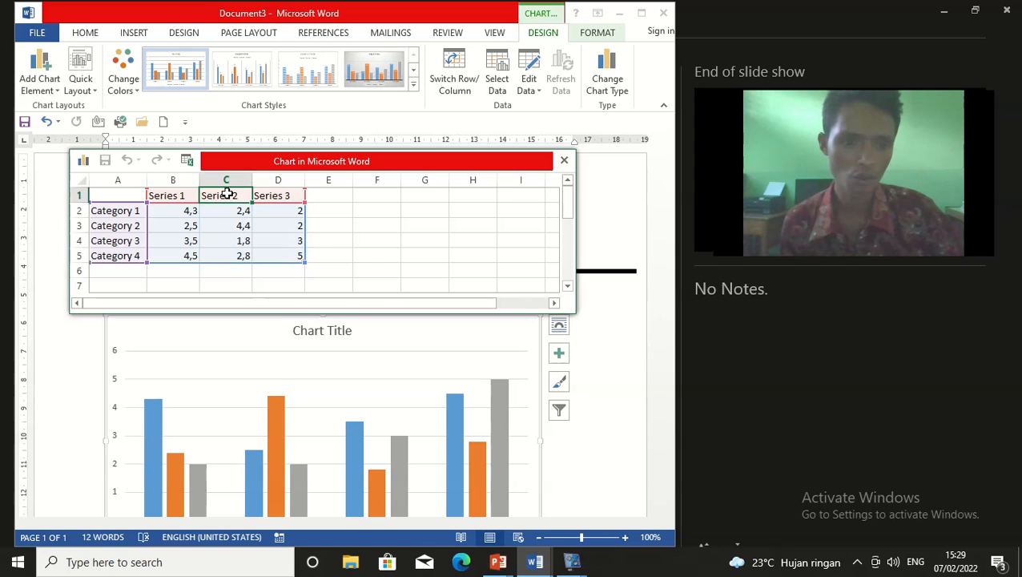
Delete the Series 2 and Series 3 table columns from the chart's data sheet.
{"action": "left_click", "coordinate": [195, 251]}
{"action": "left_click_drag", "start_coordinate": [227, 196], "coordinate": [285, 256]}
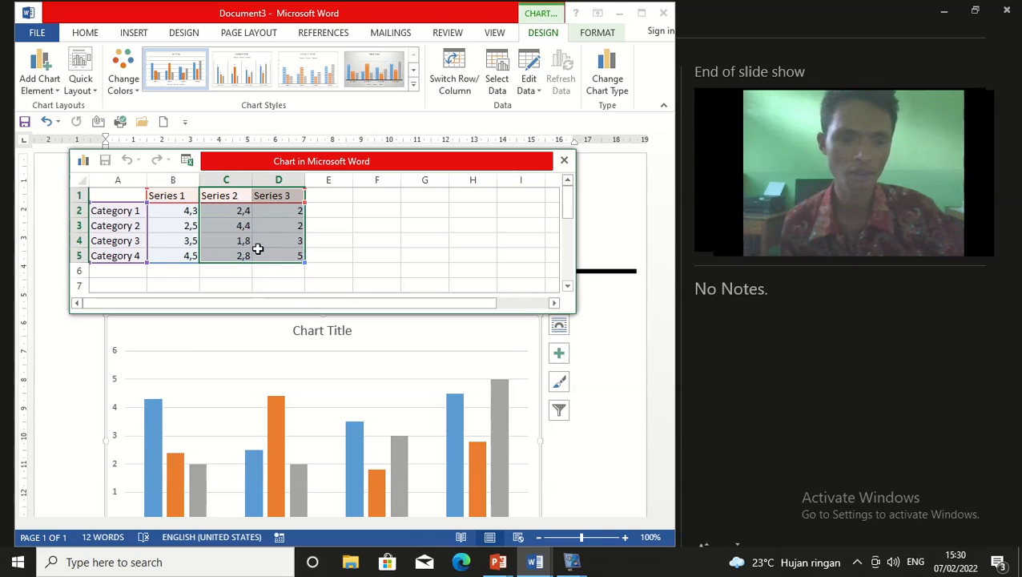
{"action": "right_click", "coordinate": [261, 251]}
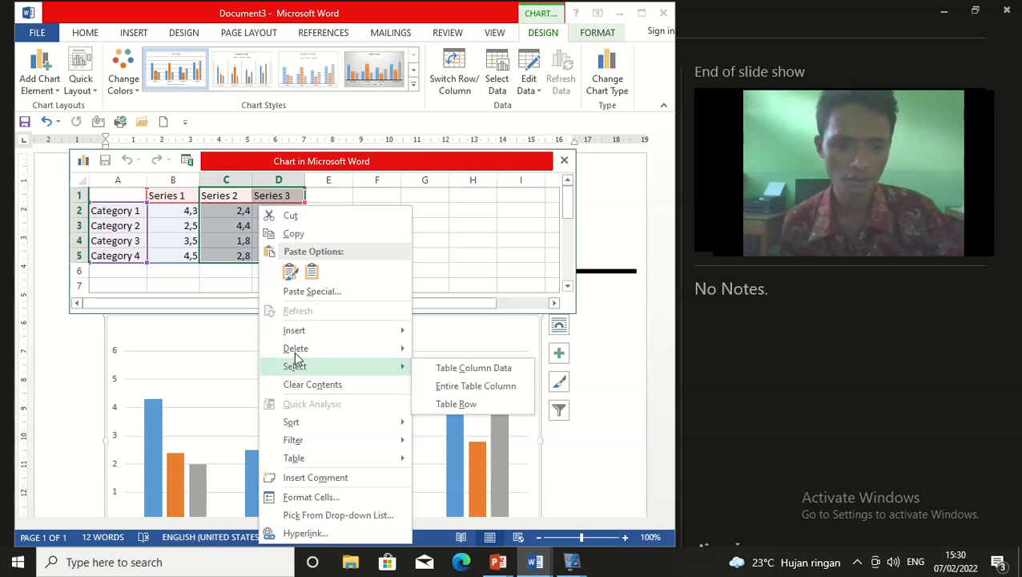
{"action": "mouse_move", "coordinate": [296, 353]}
{"action": "left_click", "coordinate": [481, 349]}
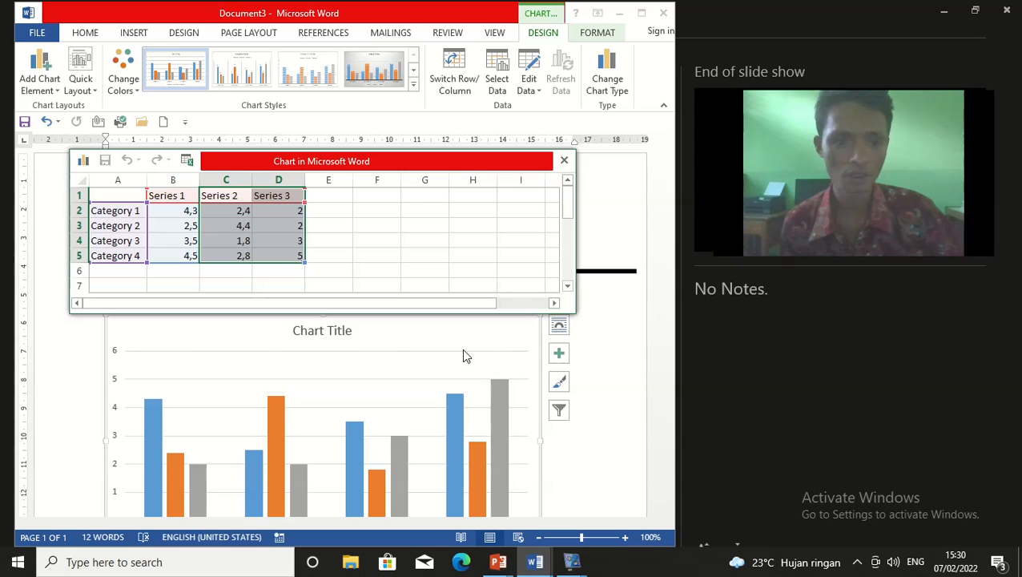
{"action": "left_click", "coordinate": [255, 250]}
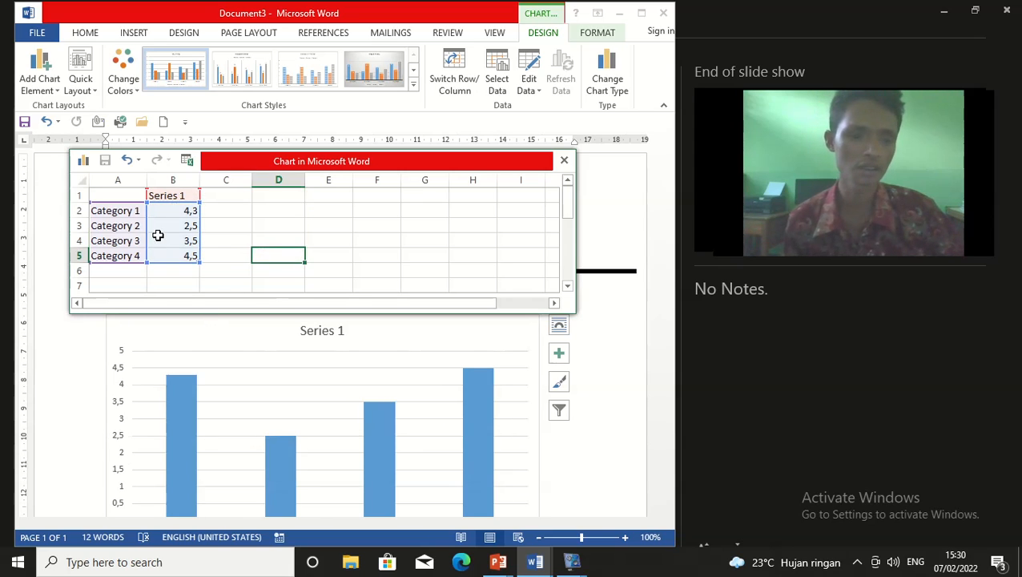
{"action": "left_click", "coordinate": [229, 225]}
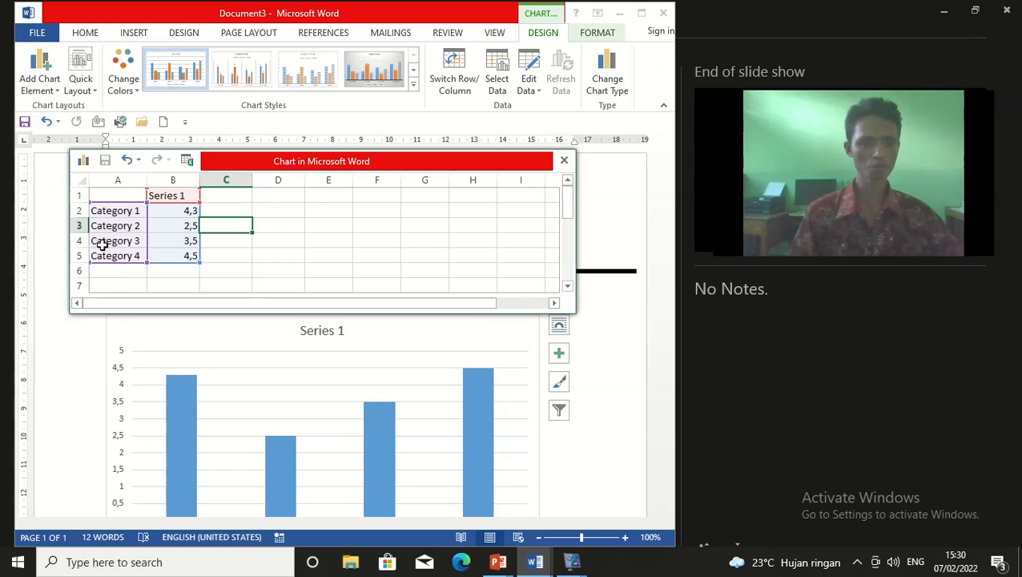
Delete the Category 3 and Category 4 table rows from the chart's data sheet.
{"action": "left_click_drag", "start_coordinate": [101, 245], "coordinate": [173, 253]}
{"action": "right_click", "coordinate": [173, 254]}
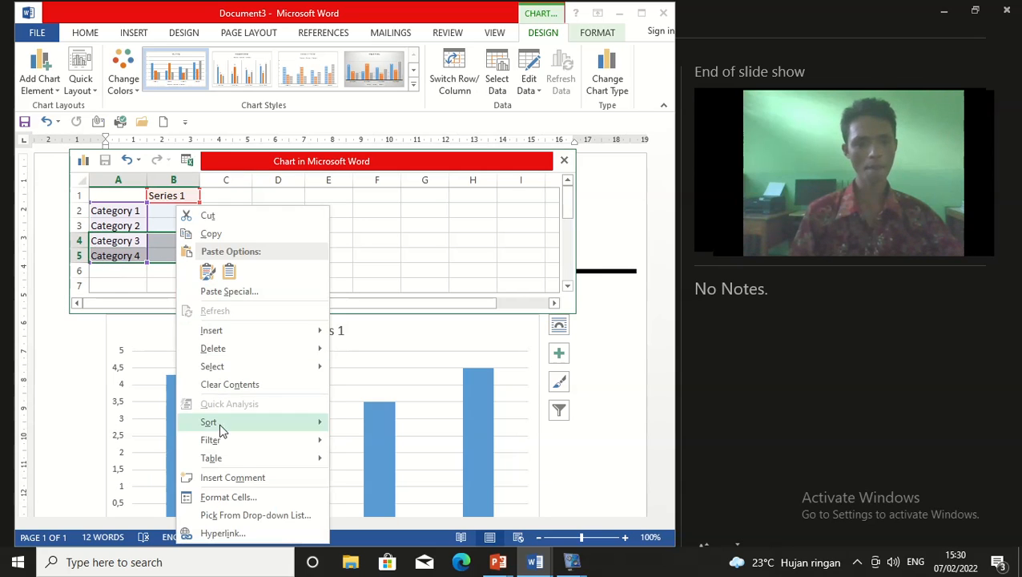
{"action": "left_click", "coordinate": [380, 202]}
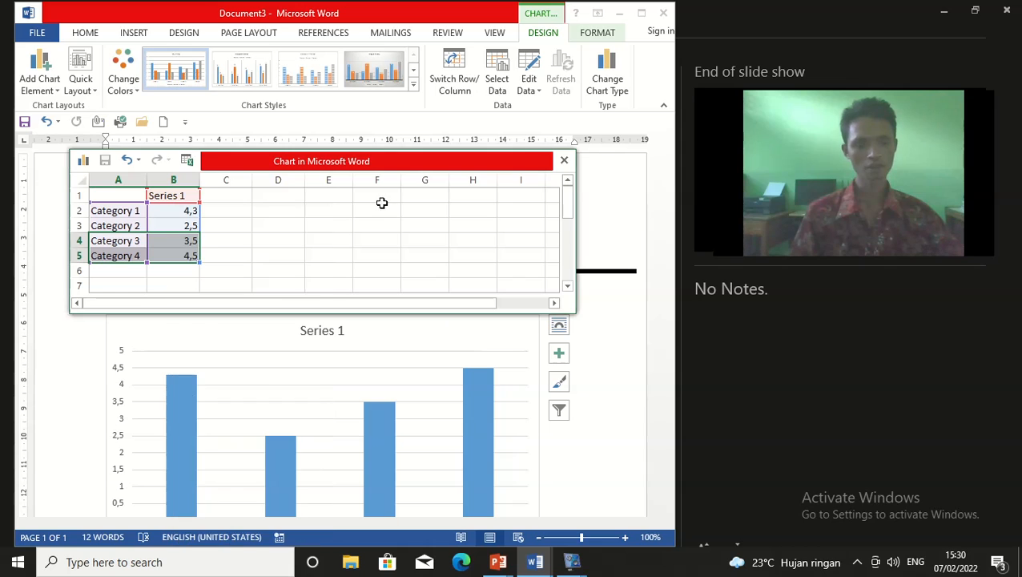
{"action": "left_click", "coordinate": [104, 252]}
{"action": "left_click_drag", "start_coordinate": [104, 242], "coordinate": [175, 256]}
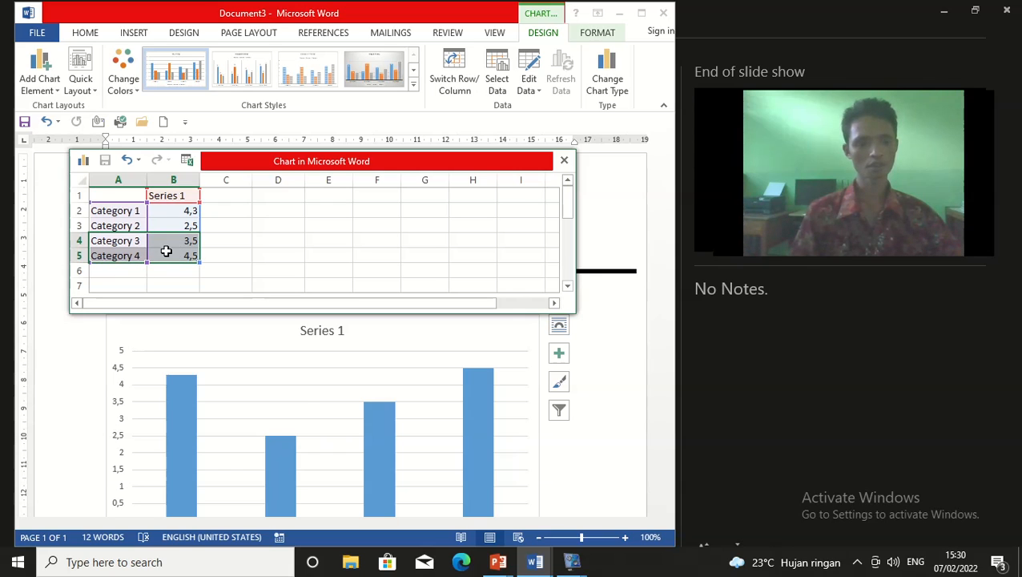
{"action": "right_click", "coordinate": [172, 251]}
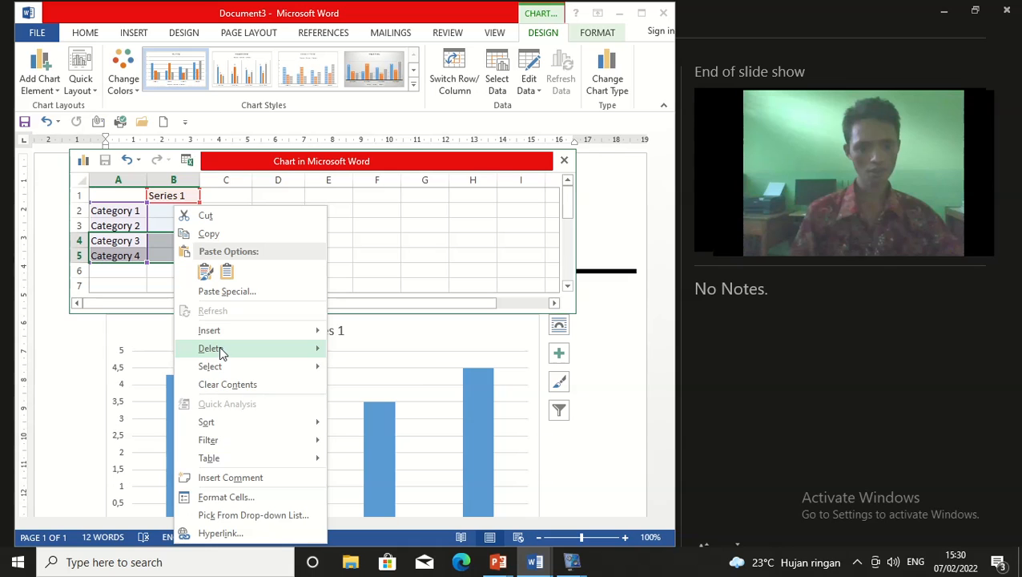
{"action": "mouse_move", "coordinate": [222, 353]}
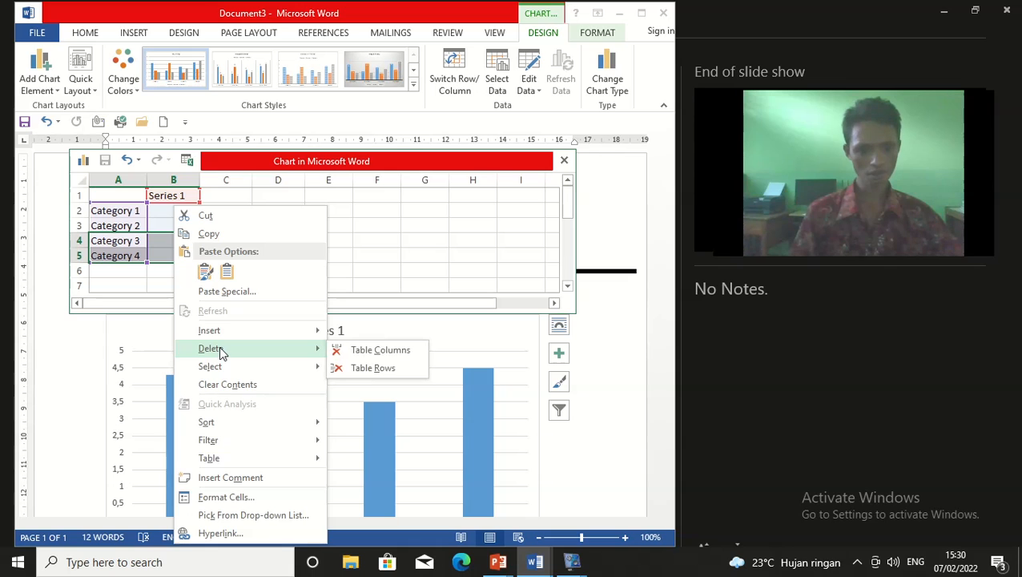
{"action": "left_click", "coordinate": [360, 368]}
{"action": "left_click", "coordinate": [281, 246]}
{"action": "scroll", "coordinate": [357, 312], "scroll_direction": "down", "scroll_amount": 1}
{"action": "scroll", "coordinate": [357, 312], "scroll_direction": "up", "scroll_amount": 1}
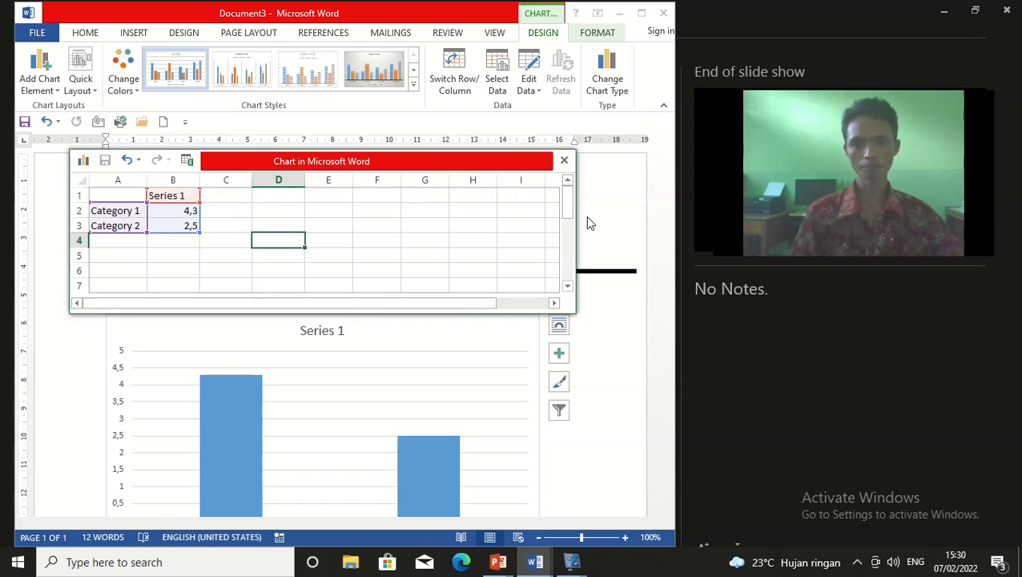
Rename Category 1 as Laki-Laki and Category 2 as Perempuan in the chart's data sheet.
{"action": "left_click", "coordinate": [160, 196]}
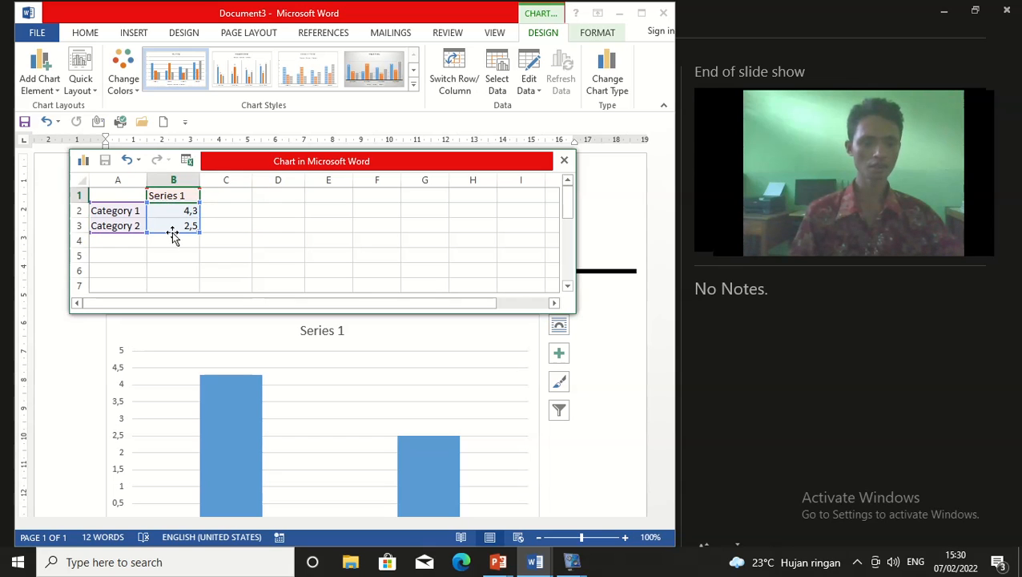
{"action": "left_click", "coordinate": [134, 212]}
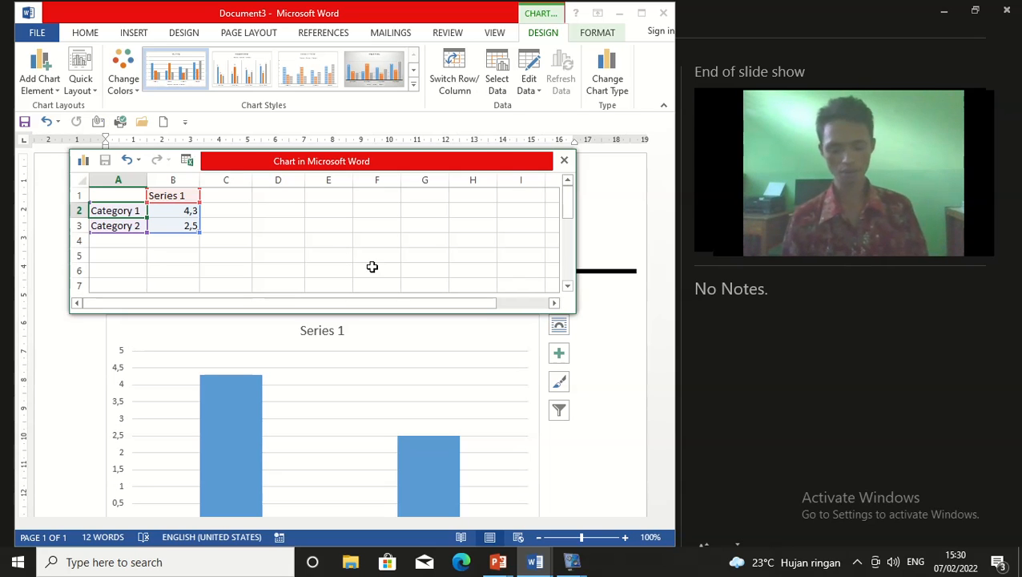
{"action": "type", "text": "IAKI"}
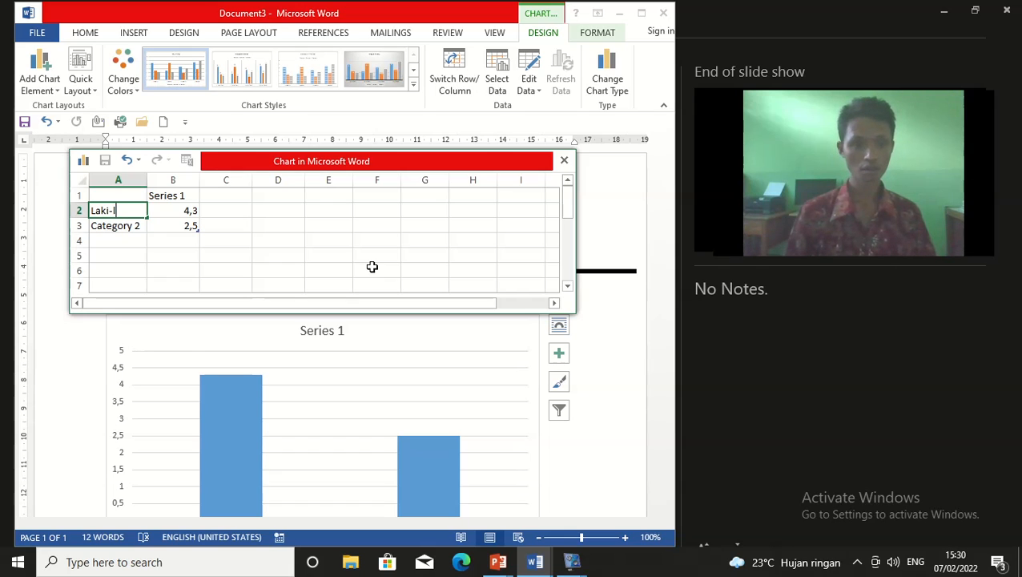
{"action": "type", "text": "A"}
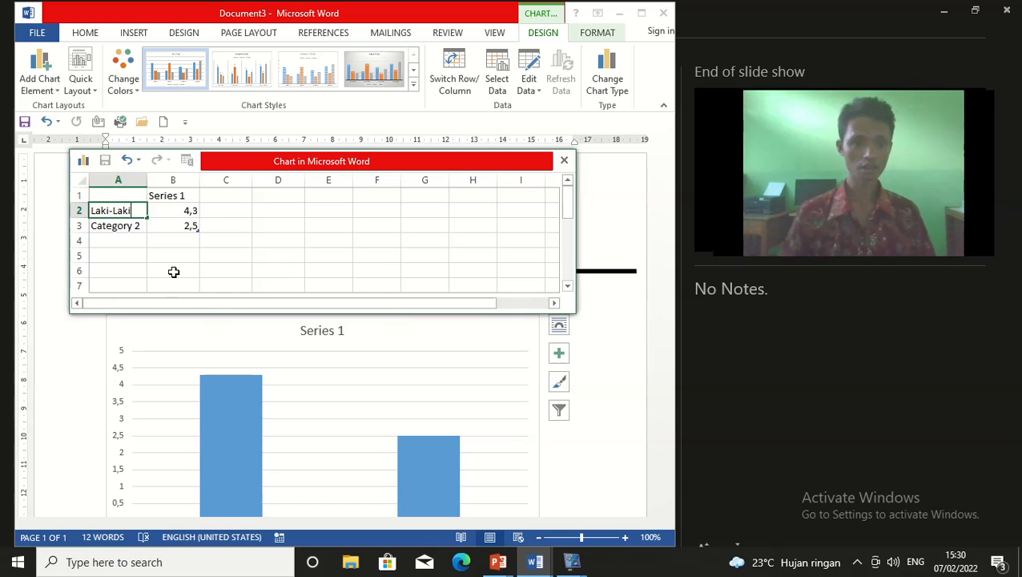
{"action": "left_click", "coordinate": [120, 225]}
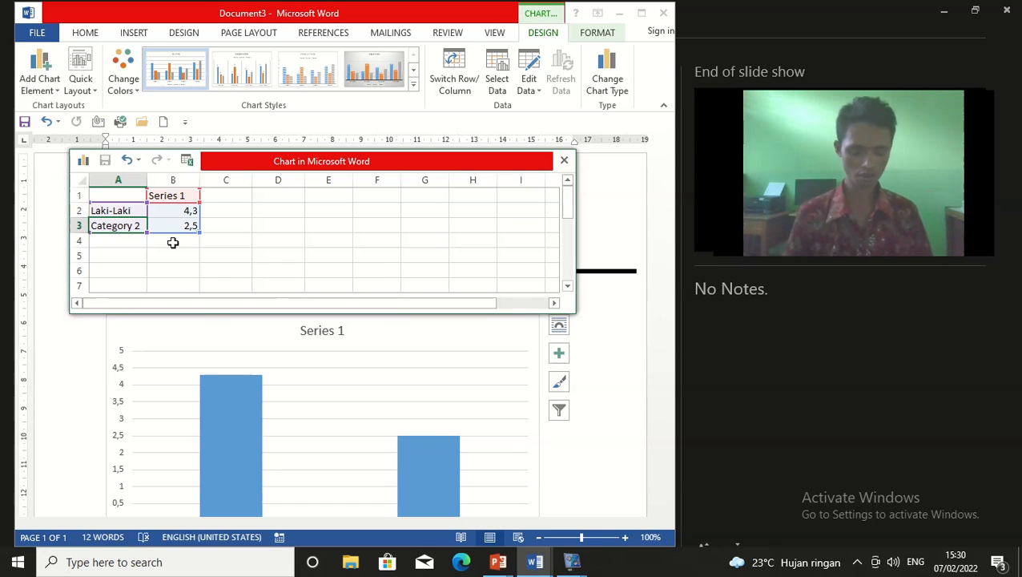
{"action": "type", "text": "Perempuan"}
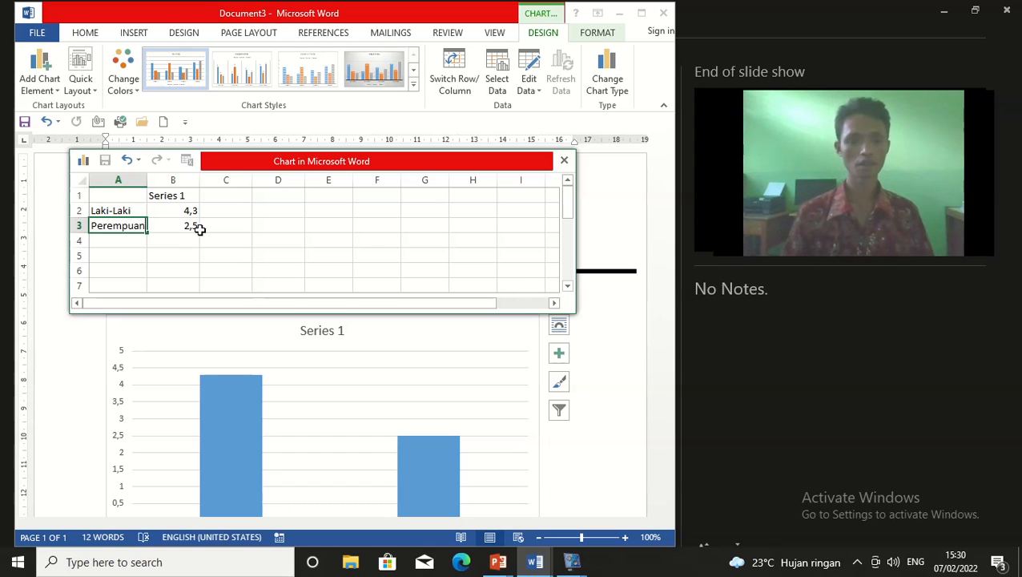
{"action": "left_click", "coordinate": [199, 226]}
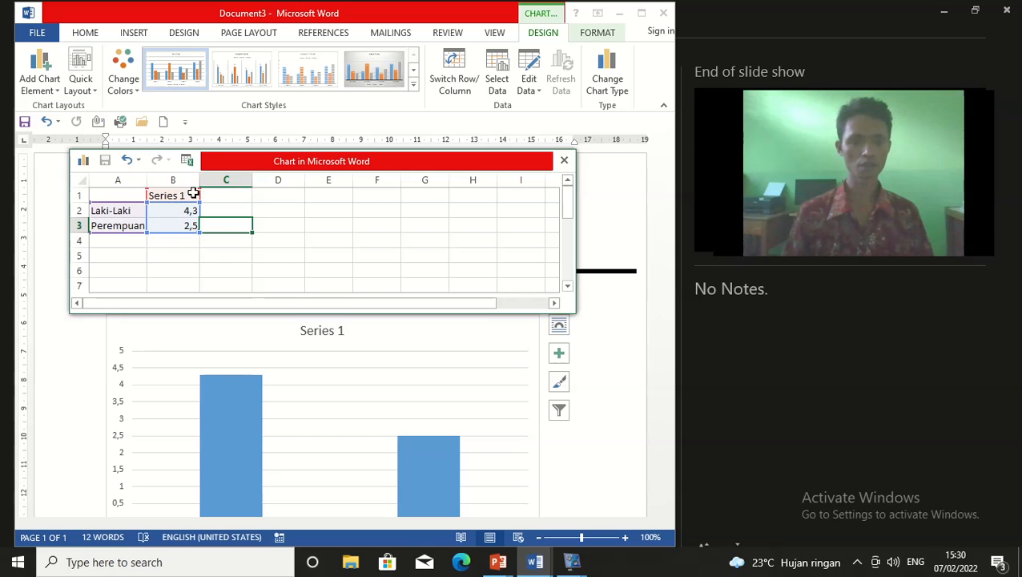
{"action": "type", "text": "Usia"}
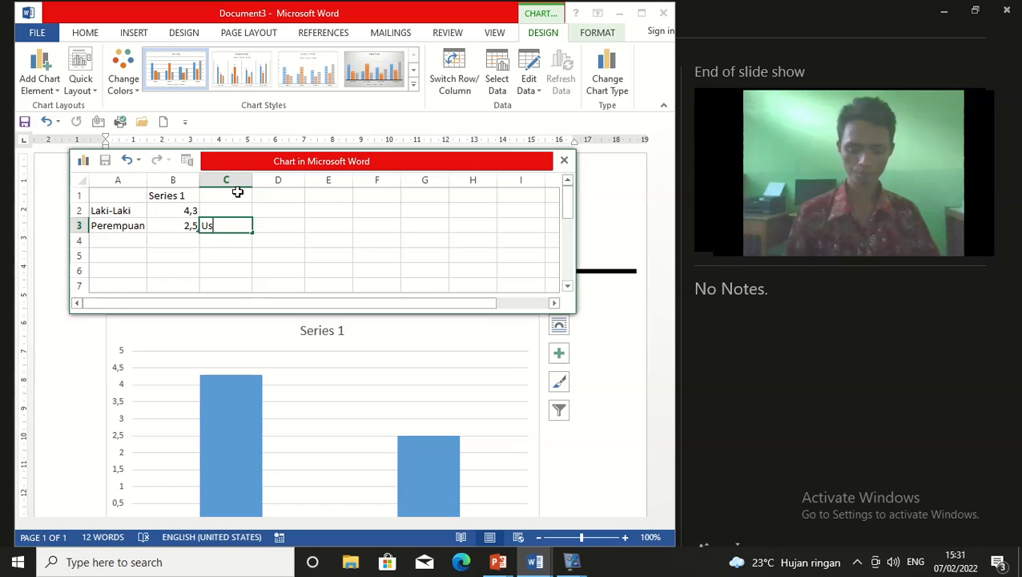
{"action": "left_click", "coordinate": [376, 224]}
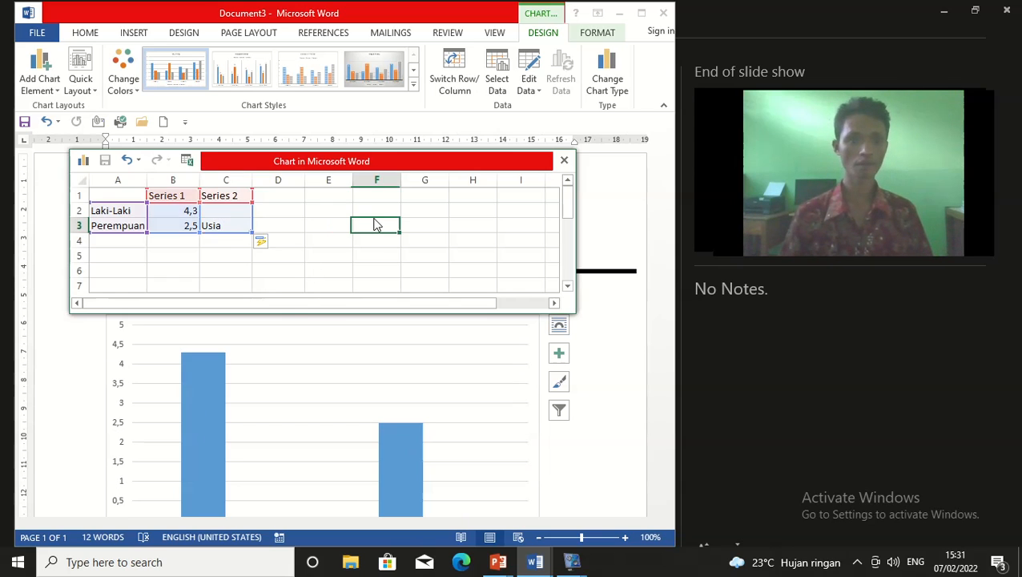
{"action": "left_click", "coordinate": [221, 225]}
{"action": "key", "text": "ctrl+z"}
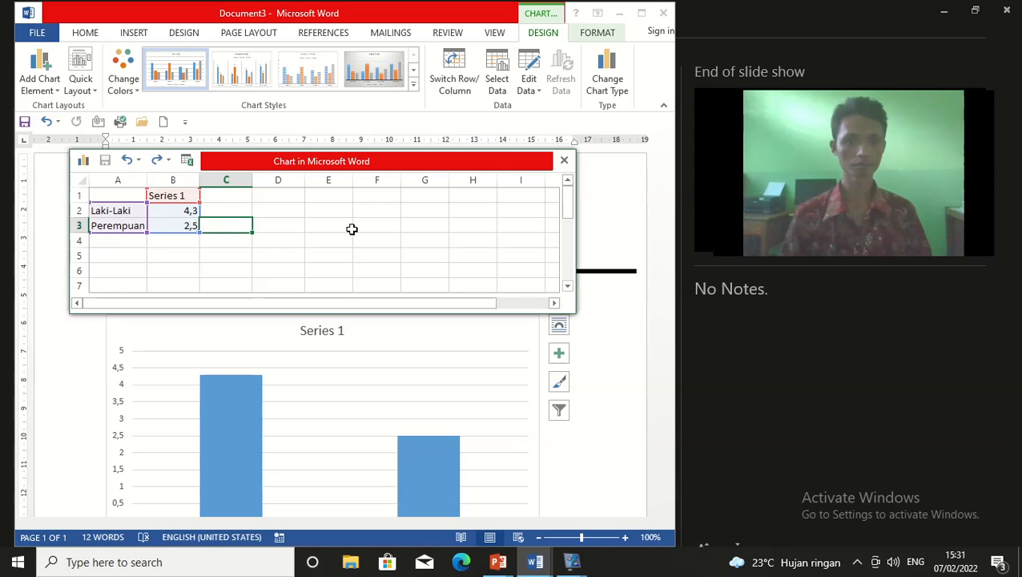
Rename the Series 1 header in cell B1 as Usia.
{"action": "left_click", "coordinate": [351, 228]}
{"action": "left_click", "coordinate": [176, 194]}
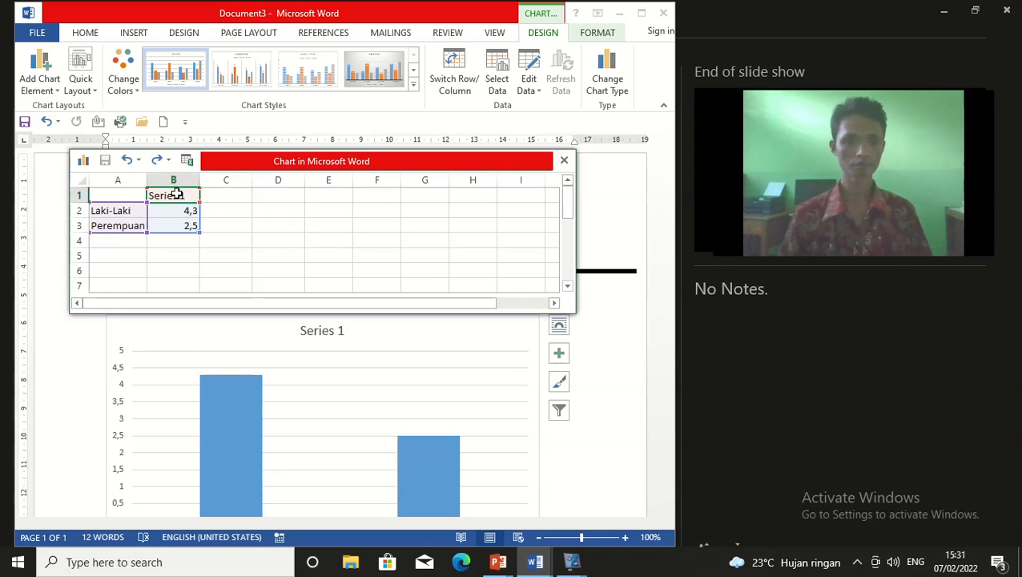
{"action": "type", "text": "Usia"}
{"action": "left_click", "coordinate": [377, 245]}
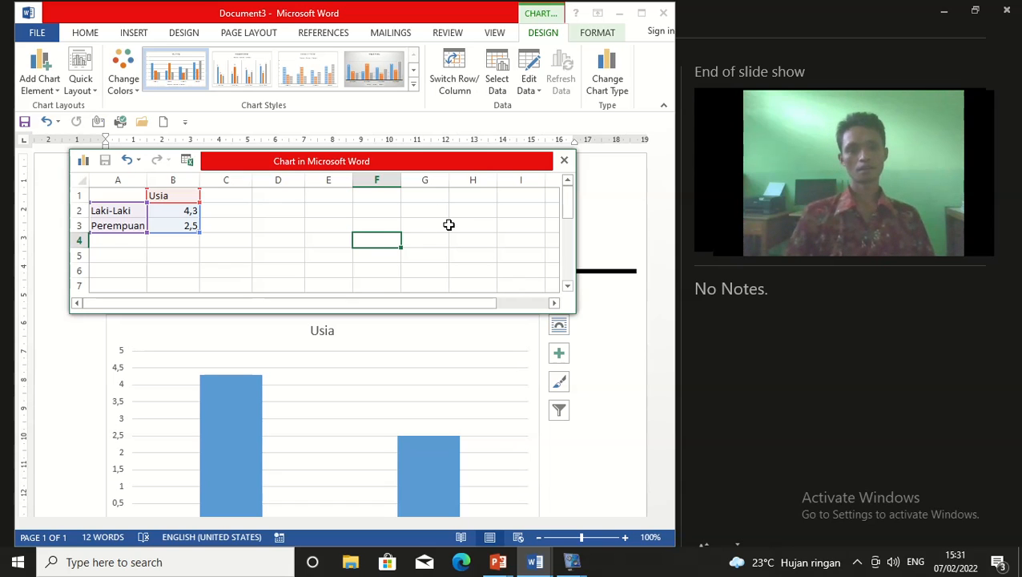
Close the chart's data sheet to return to the letterhead document with the chart.
{"action": "left_click", "coordinate": [448, 383]}
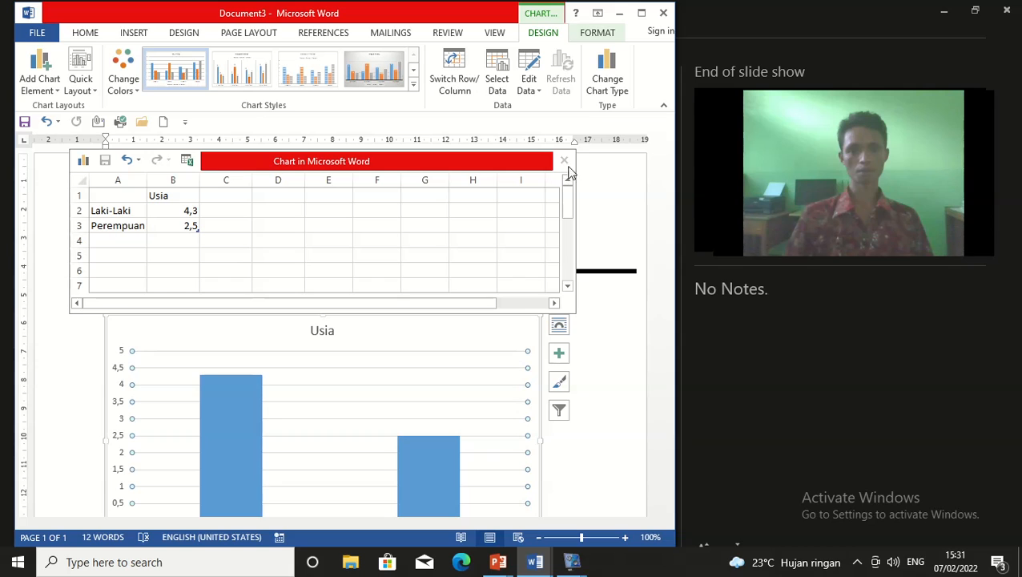
{"action": "scroll", "coordinate": [604, 290], "scroll_direction": "down", "scroll_amount": 3}
{"action": "scroll", "coordinate": [605, 295], "scroll_direction": "up", "scroll_amount": 3}
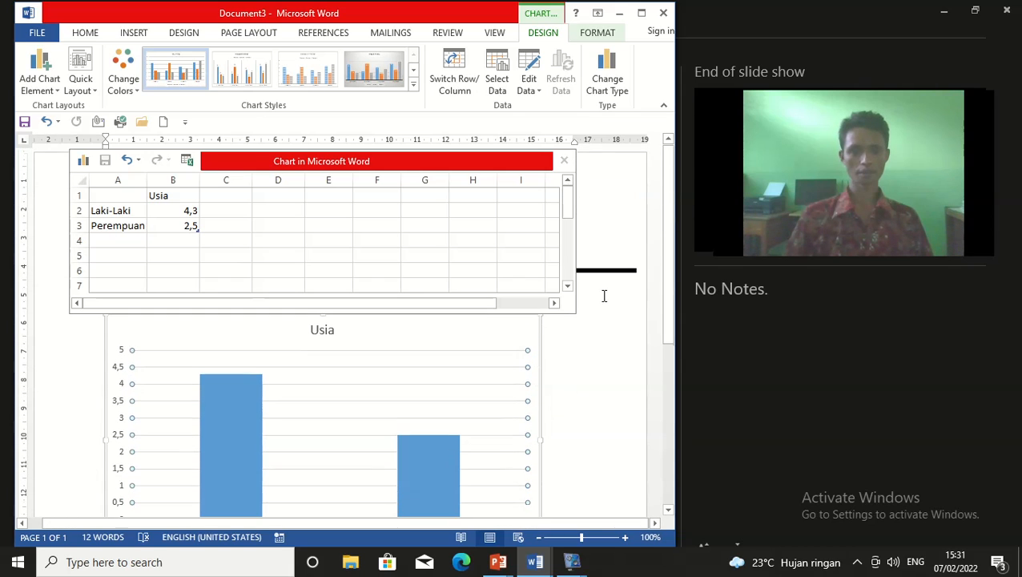
{"action": "left_click", "coordinate": [566, 161]}
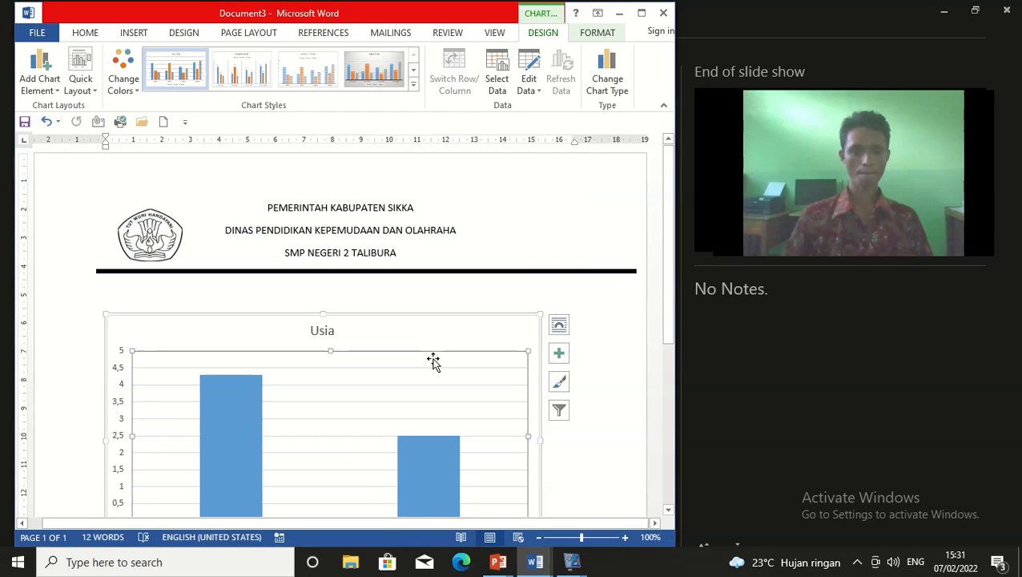
Shrink the plot area inside the Usia chart's frame and select the Perempuan column.
{"action": "scroll", "coordinate": [433, 362], "scroll_direction": "down", "scroll_amount": 3}
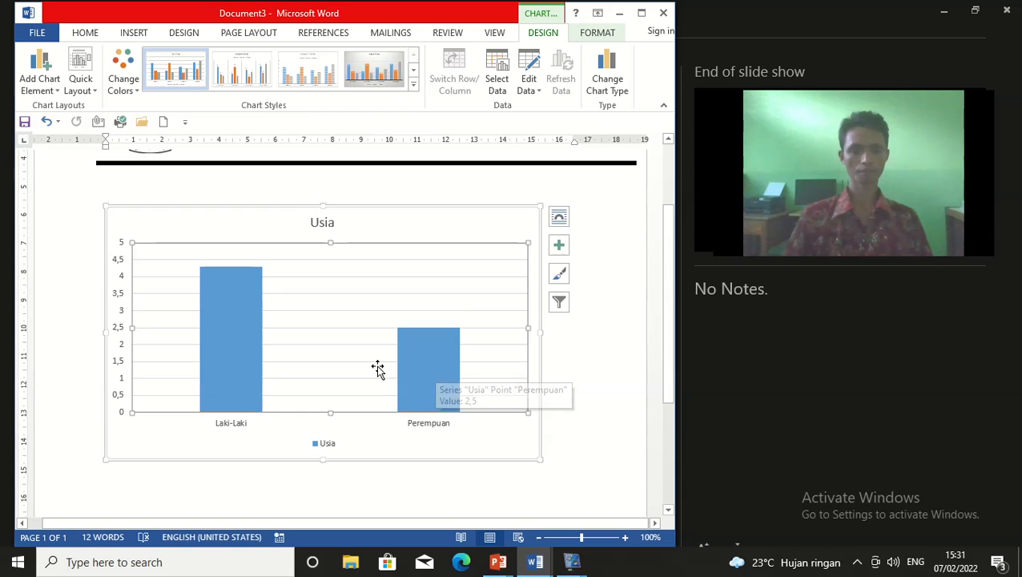
{"action": "scroll", "coordinate": [377, 368], "scroll_direction": "down", "scroll_amount": 1}
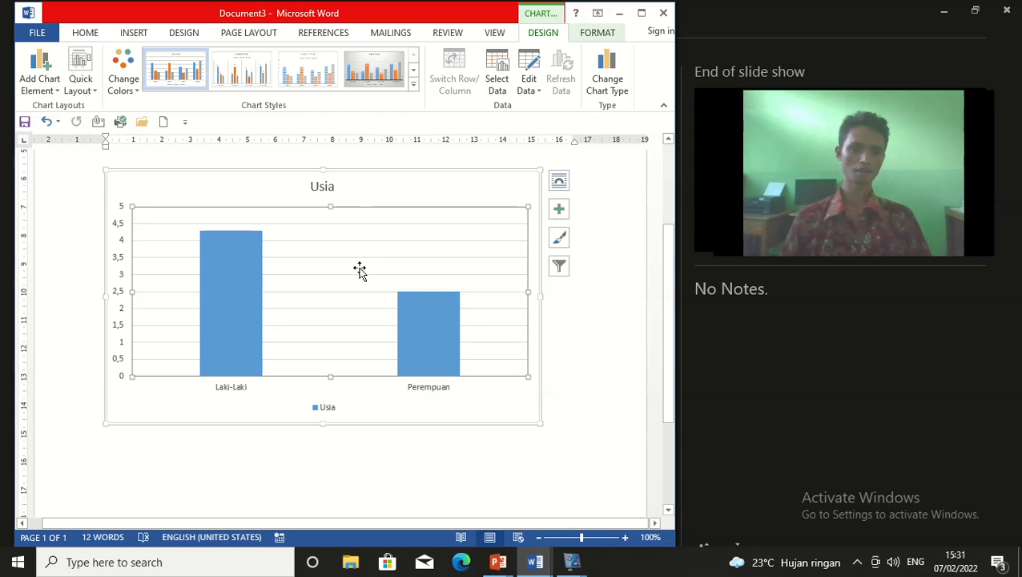
{"action": "left_click_drag", "start_coordinate": [528, 376], "coordinate": [476, 281]}
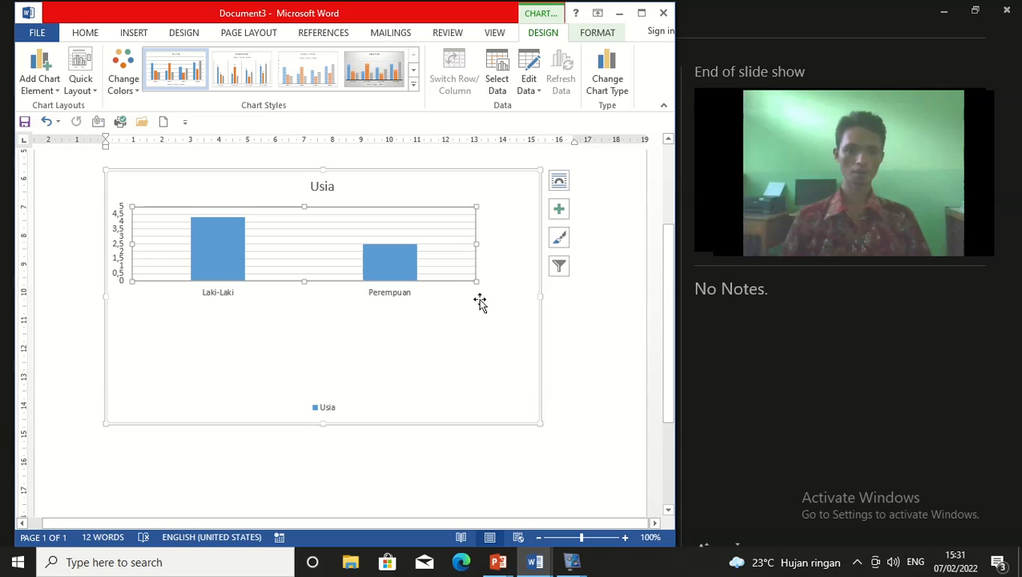
{"action": "left_click", "coordinate": [217, 234]}
{"action": "left_click", "coordinate": [395, 276]}
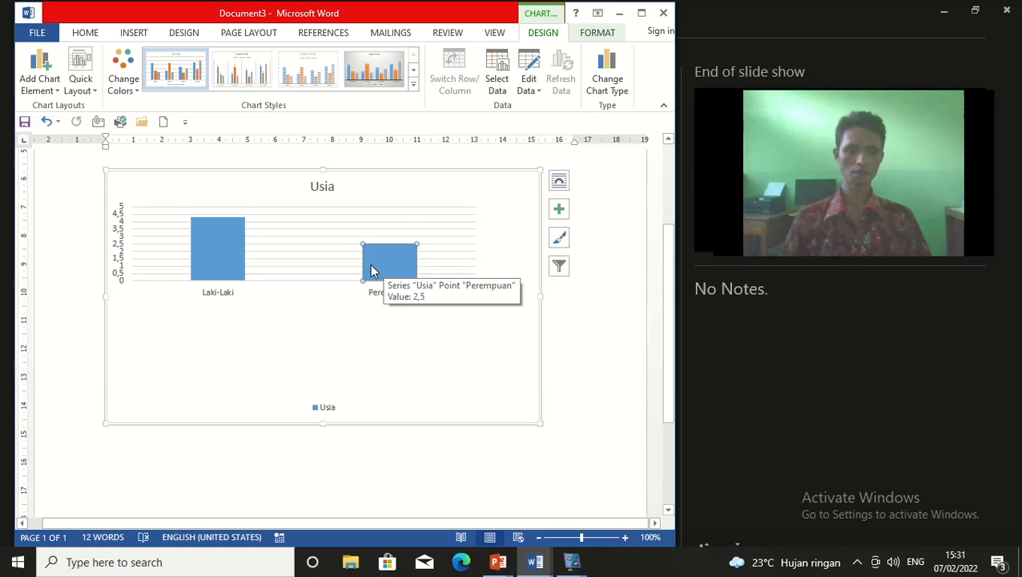
Delete the Usia chart from below the letterhead's divider line.
{"action": "scroll", "coordinate": [427, 231], "scroll_direction": "up", "scroll_amount": 1}
{"action": "scroll", "coordinate": [428, 230], "scroll_direction": "up", "scroll_amount": 3}
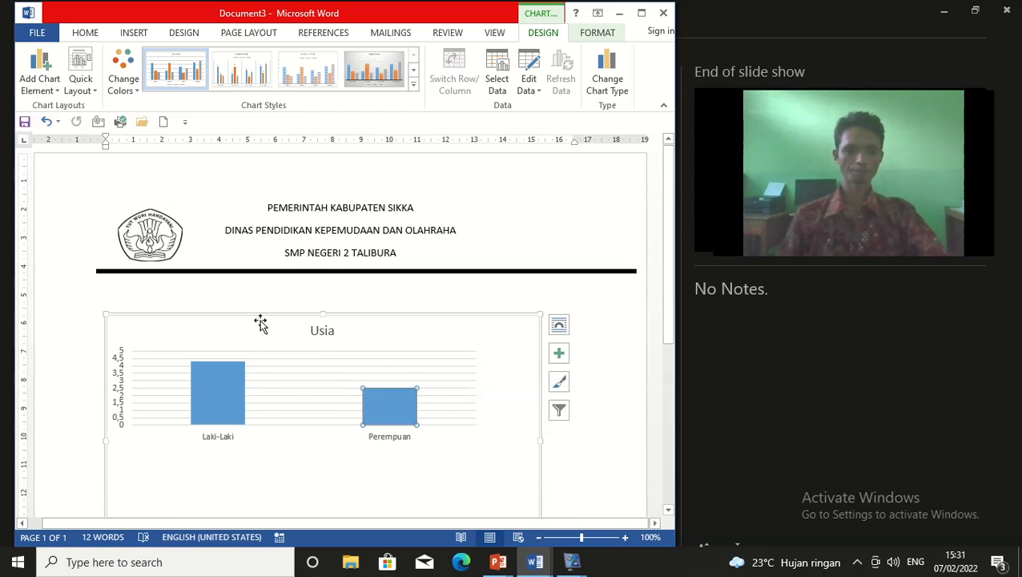
{"action": "left_click", "coordinate": [418, 366]}
{"action": "key", "text": "Delete"}
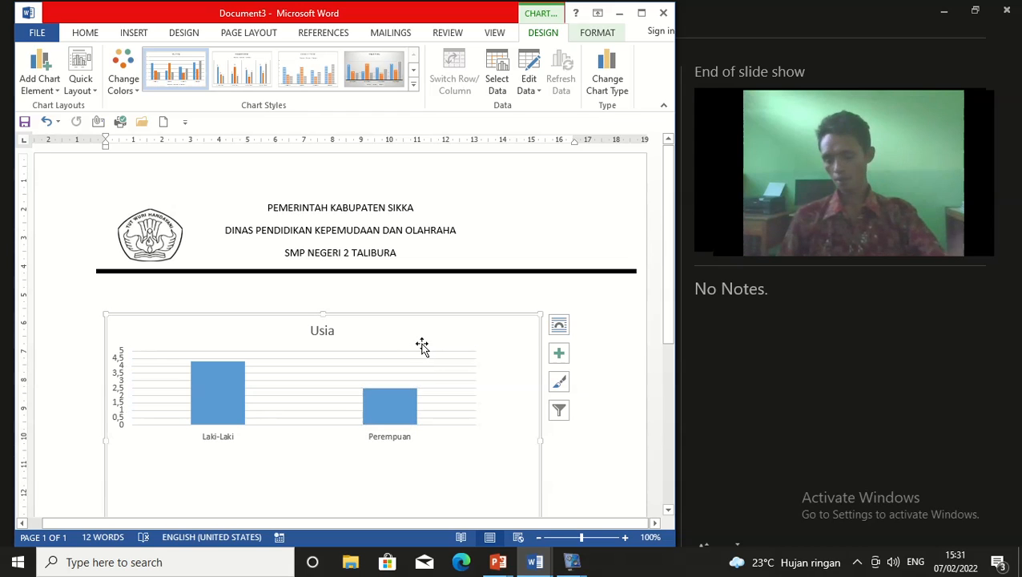
{"action": "key", "text": "Delete"}
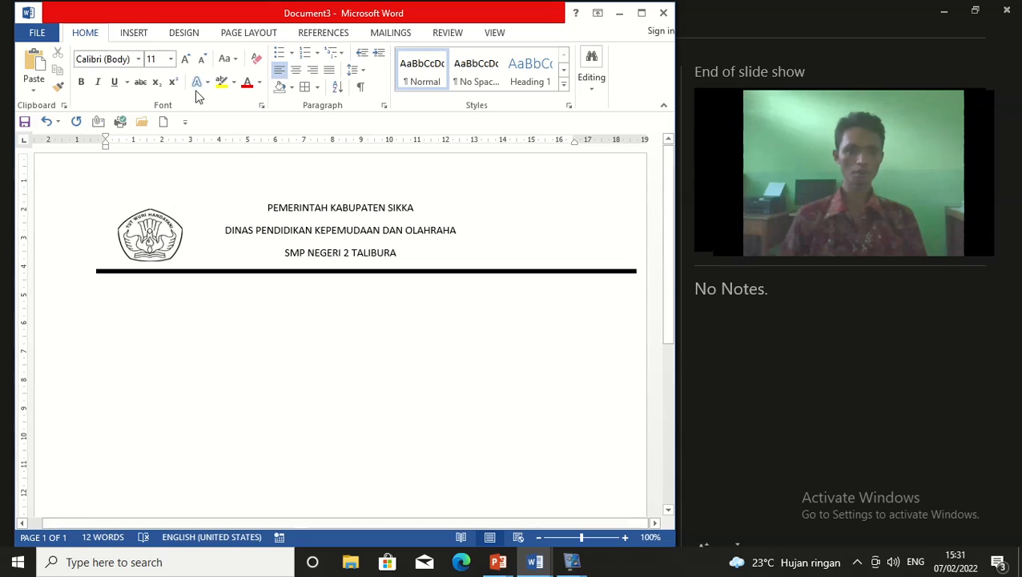
Look over the link types available for insertion in the document.
{"action": "left_click", "coordinate": [142, 36]}
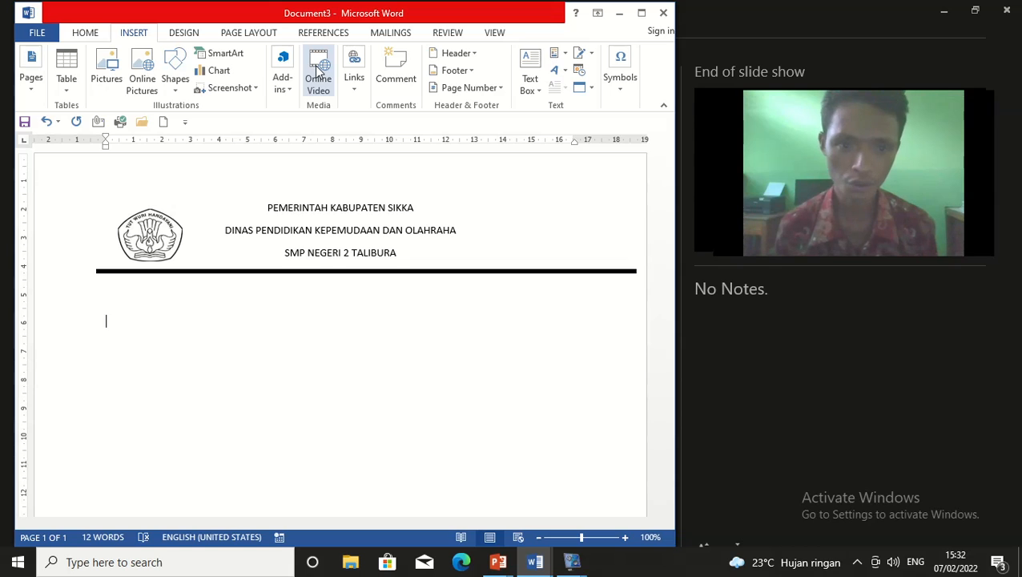
{"action": "left_click", "coordinate": [351, 92]}
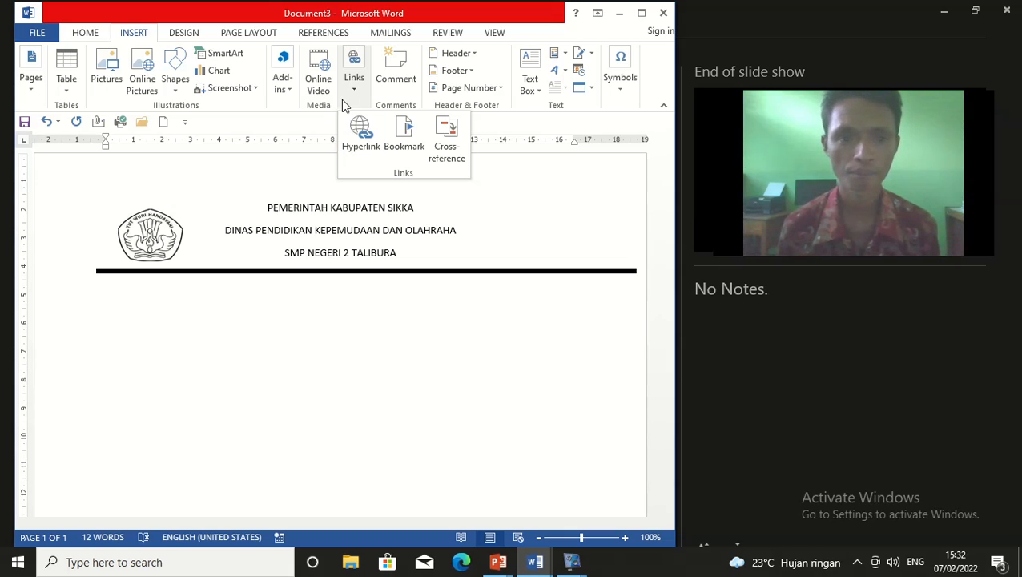
{"action": "left_click", "coordinate": [347, 85]}
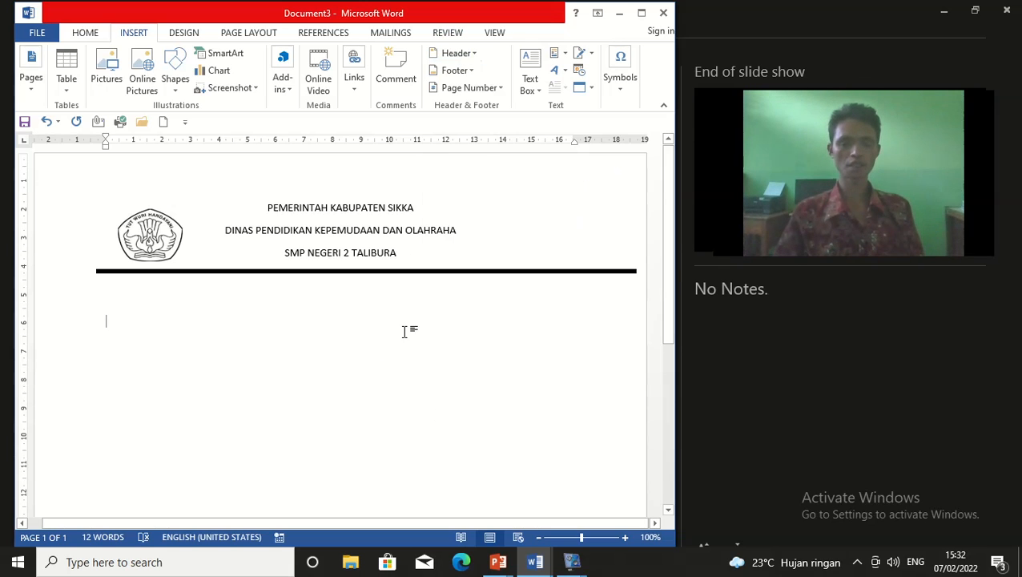
Add a built-in Blank header with the text "Contoh menyisipkan catatan kepala" and close header editing.
{"action": "left_click", "coordinate": [439, 55]}
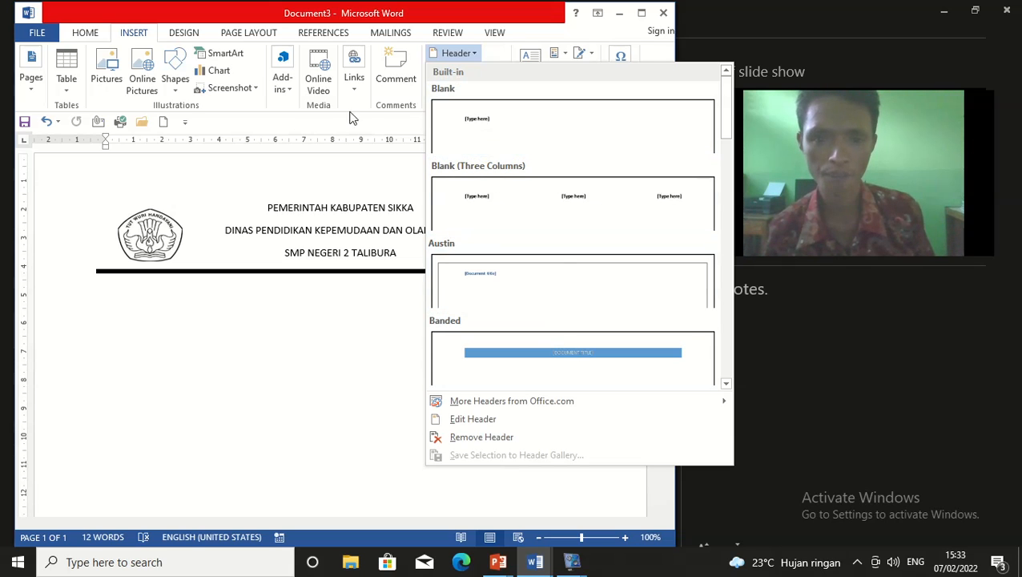
{"action": "left_click", "coordinate": [502, 123]}
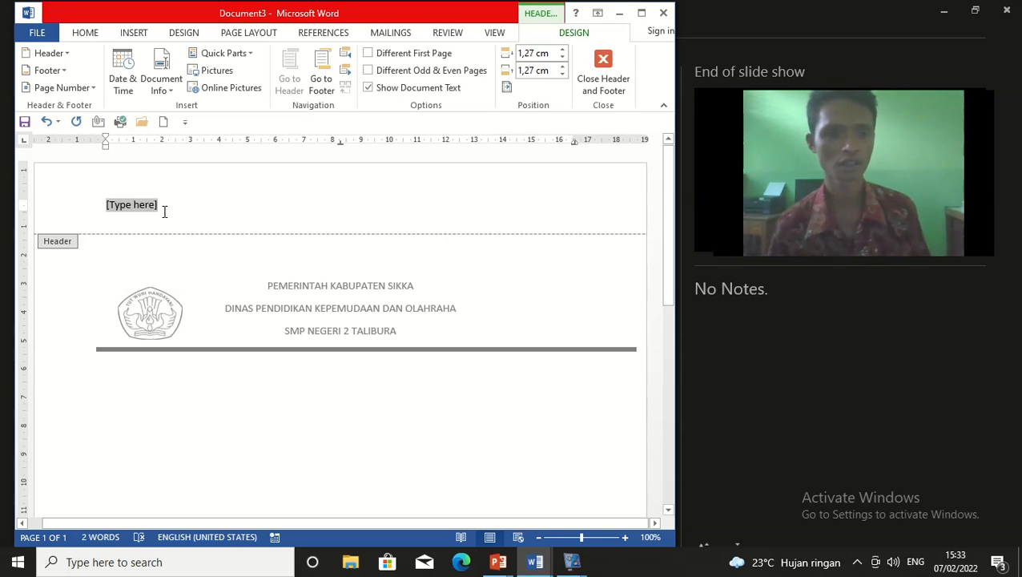
{"action": "left_click", "coordinate": [97, 210]}
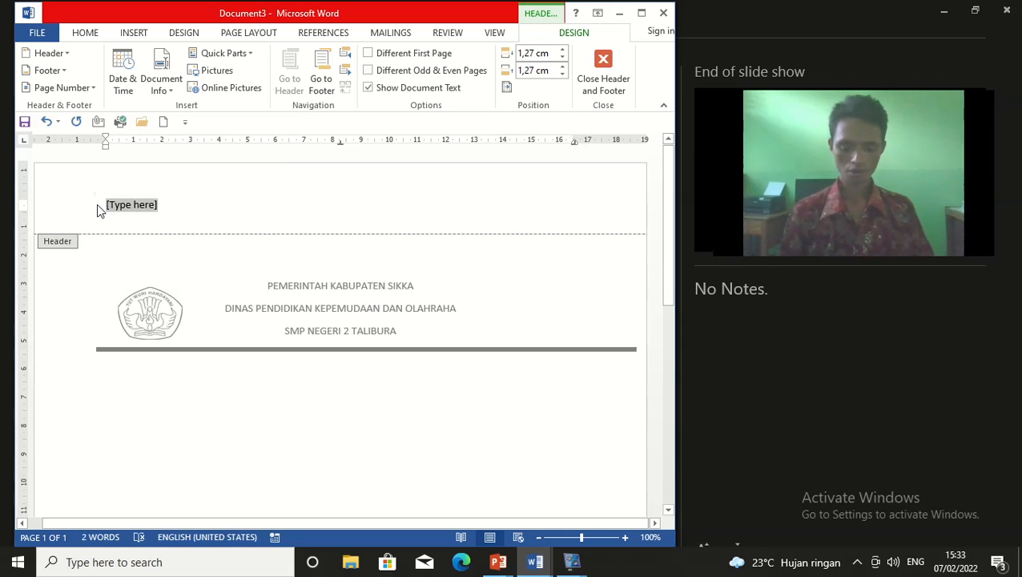
{"action": "type", "text": "C"}
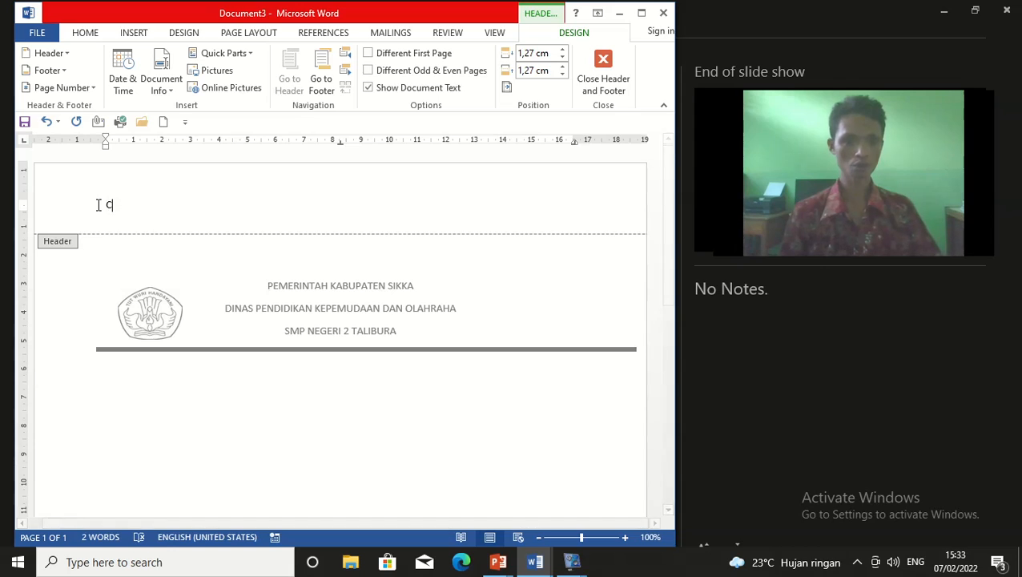
{"action": "type", "text": "ontoh "}
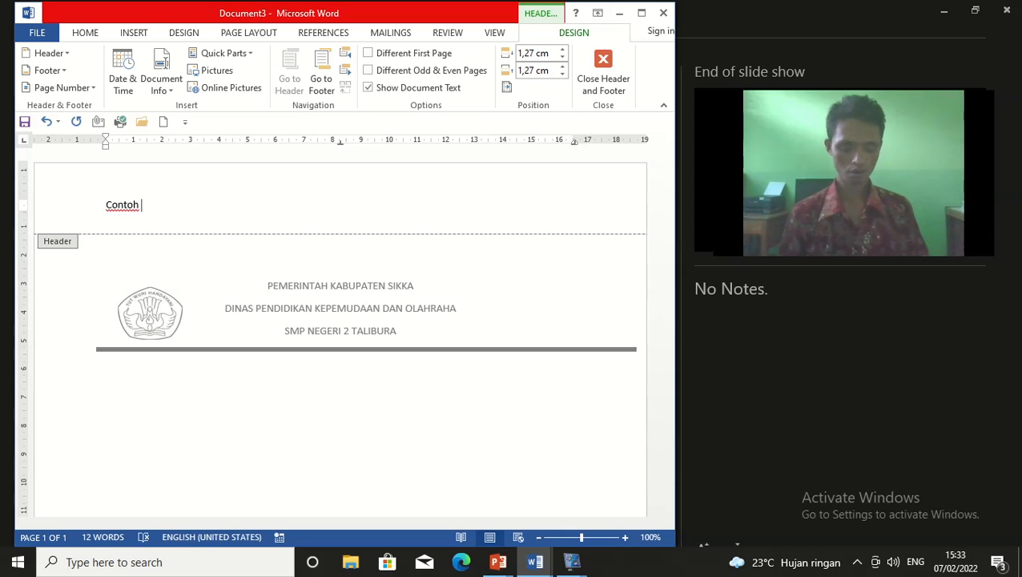
{"action": "type", "text": "menyisi"}
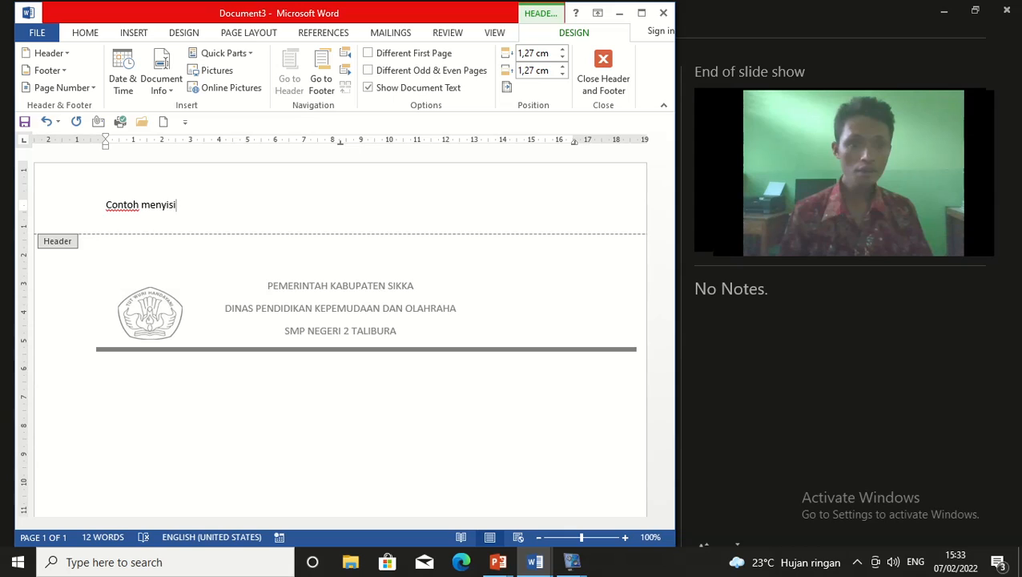
{"action": "type", "text": "pkan "}
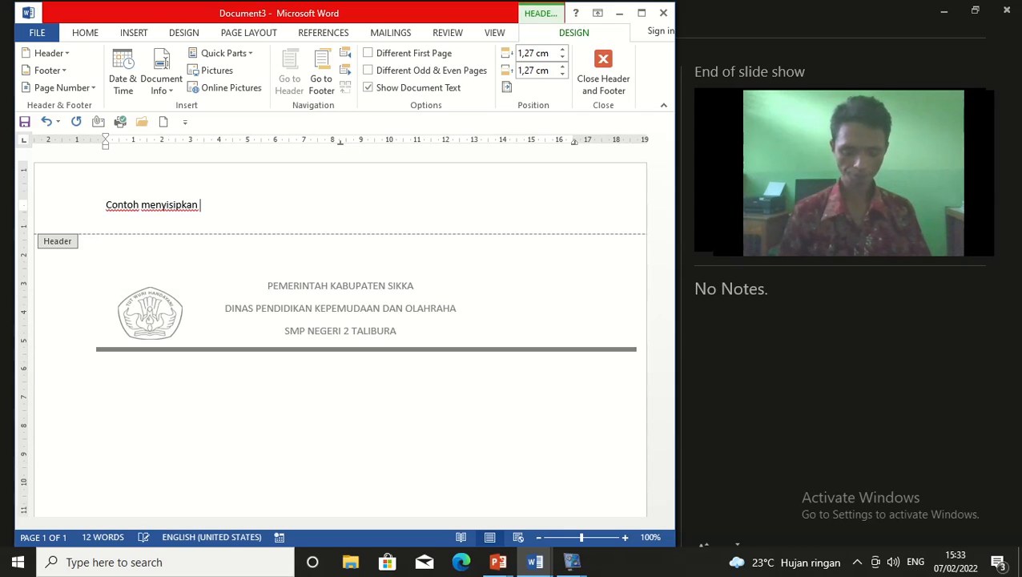
{"action": "type", "text": "c"}
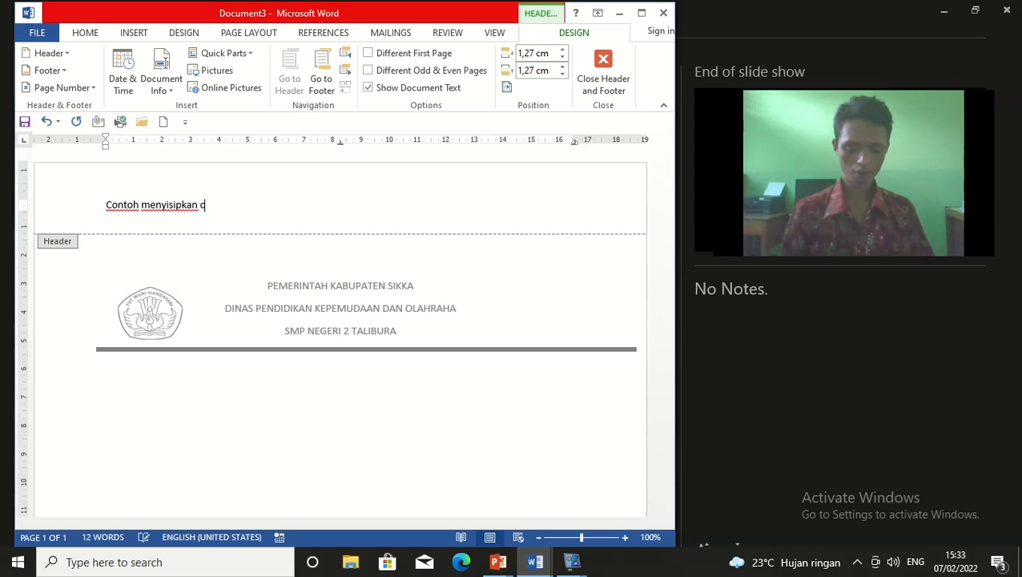
{"action": "type", "text": "atatan kepala"}
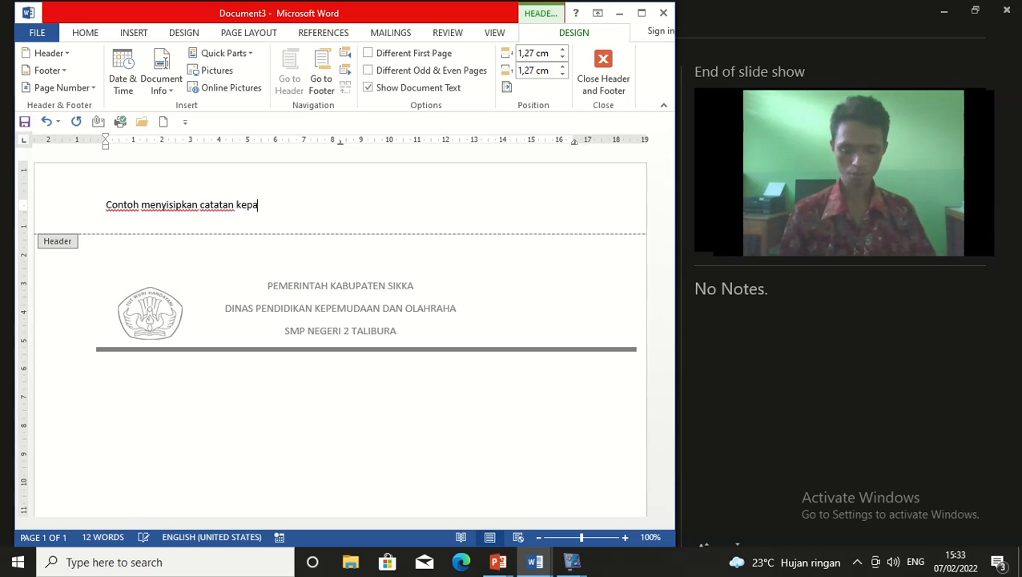
{"action": "left_click", "coordinate": [604, 72]}
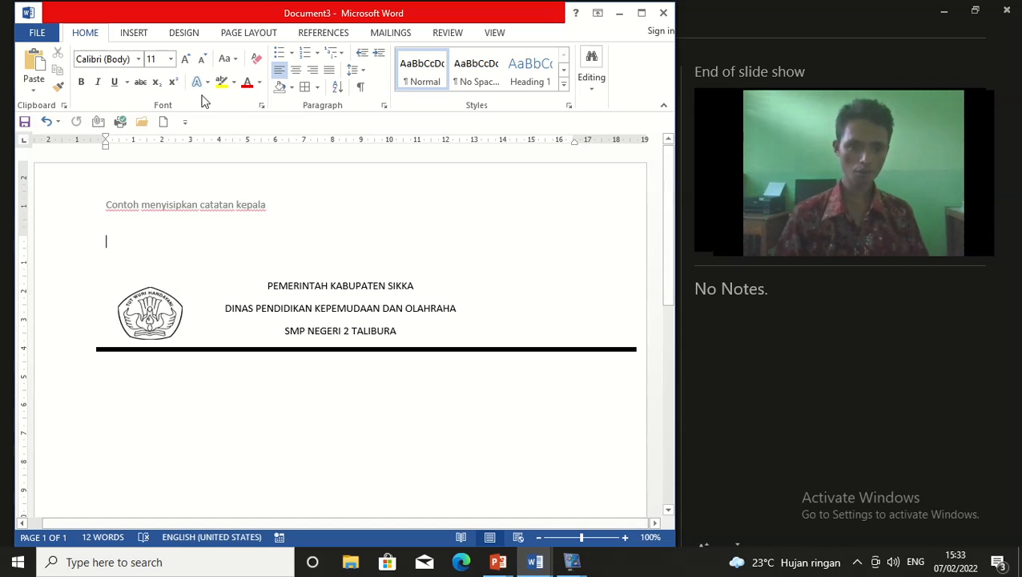
Insert the built-in Blank footer into the letterhead document.
{"action": "left_click", "coordinate": [142, 36]}
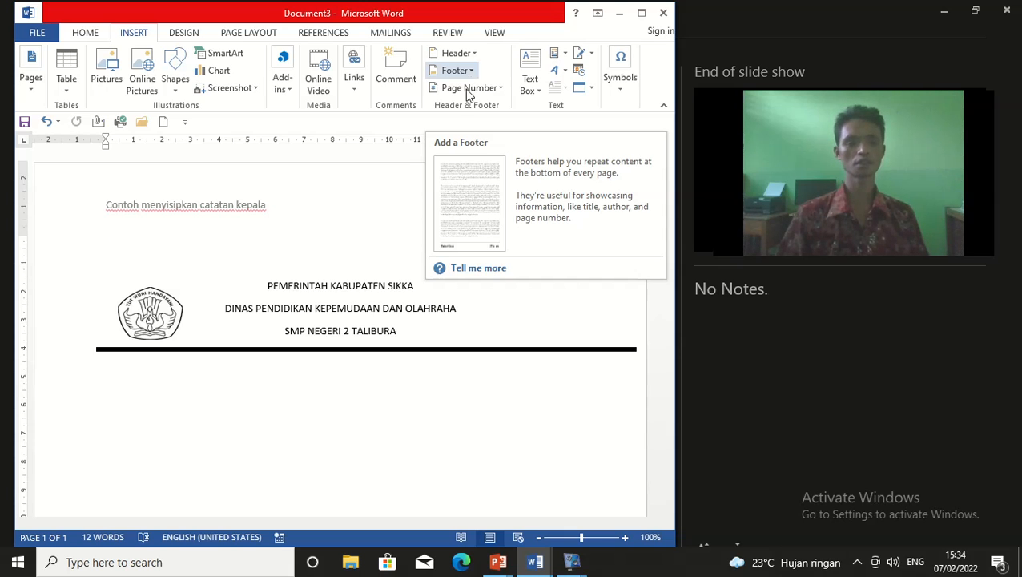
{"action": "scroll", "coordinate": [312, 303], "scroll_direction": "down", "scroll_amount": 5}
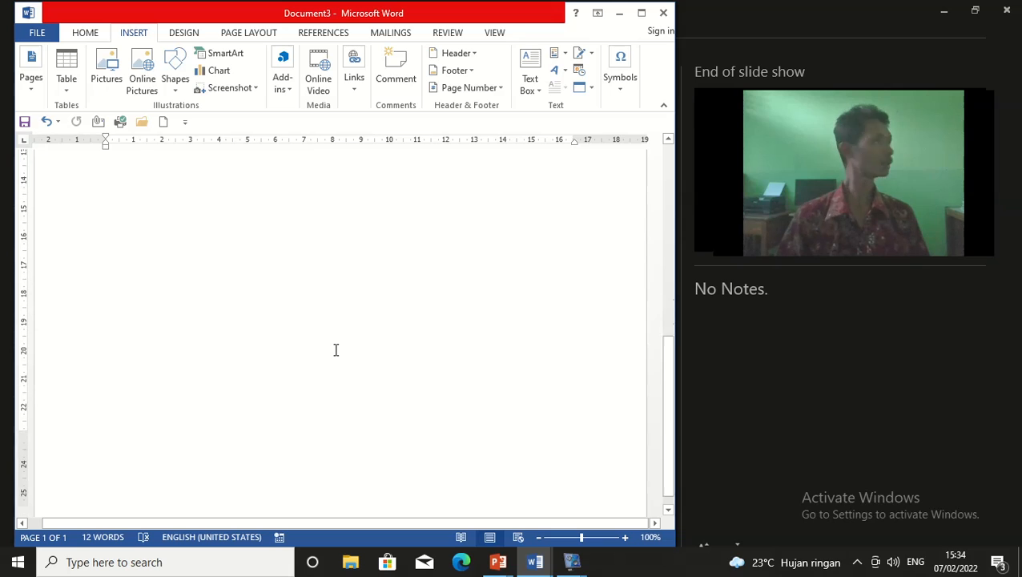
{"action": "scroll", "coordinate": [336, 349], "scroll_direction": "up", "scroll_amount": 5}
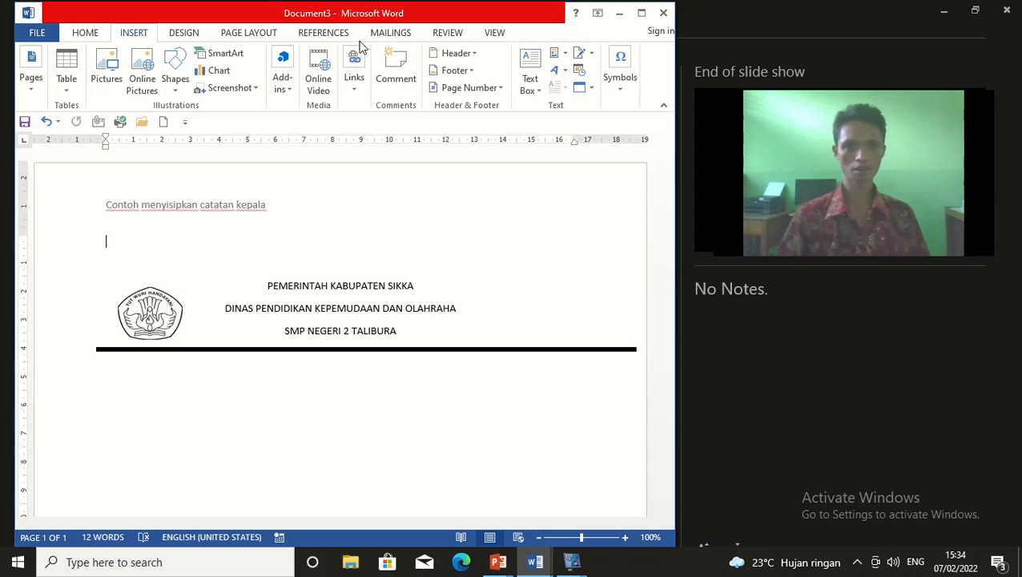
{"action": "left_click", "coordinate": [454, 70]}
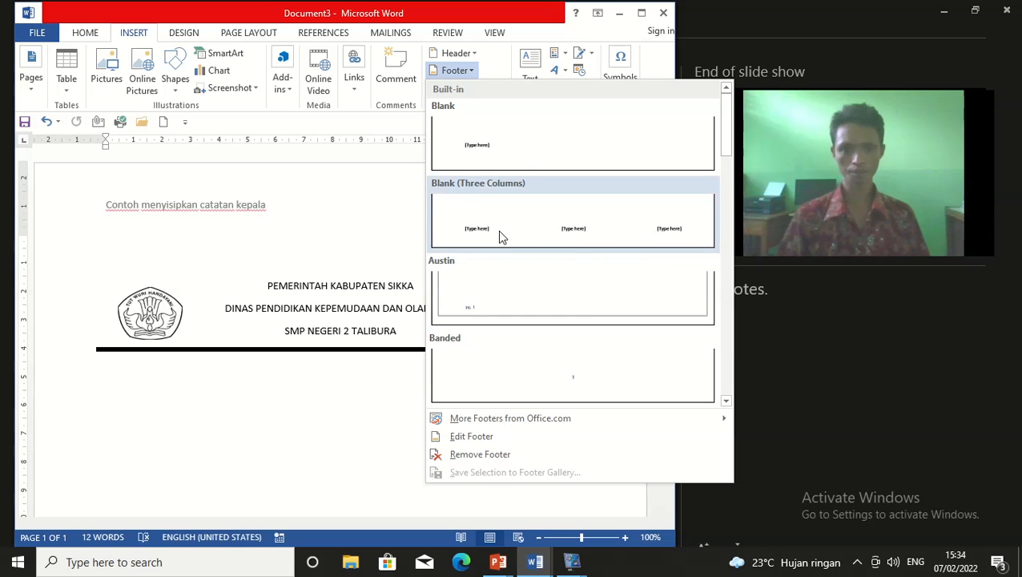
{"action": "left_click", "coordinate": [483, 144]}
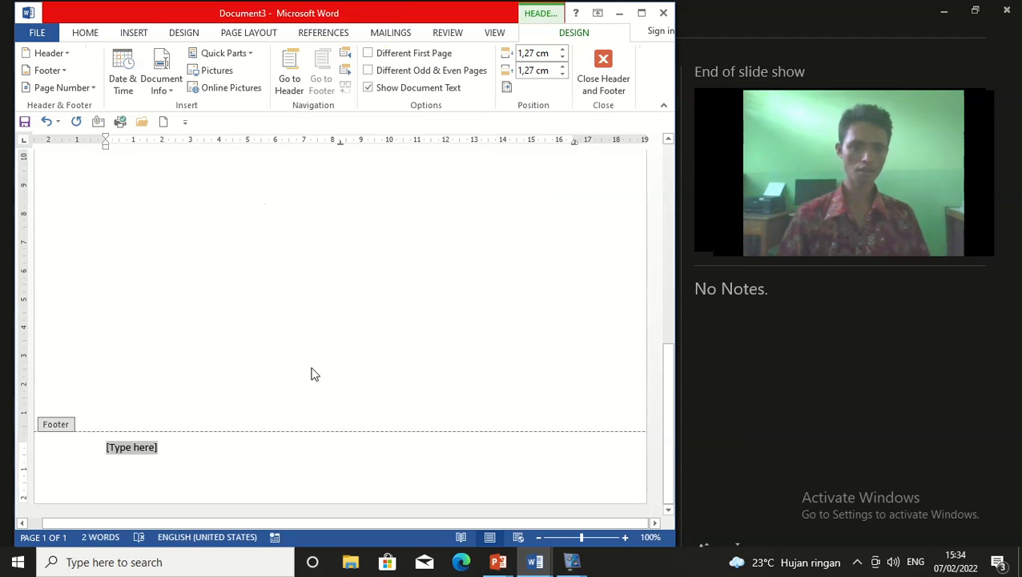
Replace the footer's placeholder with the text "Contoh menyisipkan catatan kaki".
{"action": "scroll", "coordinate": [314, 374], "scroll_direction": "up", "scroll_amount": 10}
{"action": "scroll", "coordinate": [314, 374], "scroll_direction": "down", "scroll_amount": 9}
{"action": "scroll", "coordinate": [328, 420], "scroll_direction": "down", "scroll_amount": 2}
{"action": "scroll", "coordinate": [327, 420], "scroll_direction": "up", "scroll_amount": 10}
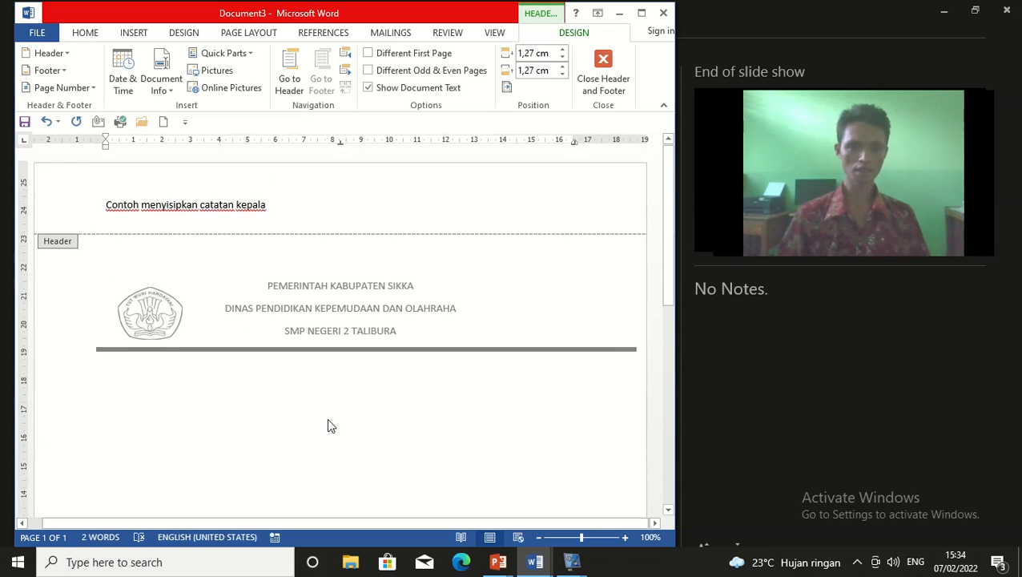
{"action": "scroll", "coordinate": [245, 358], "scroll_direction": "down", "scroll_amount": 10}
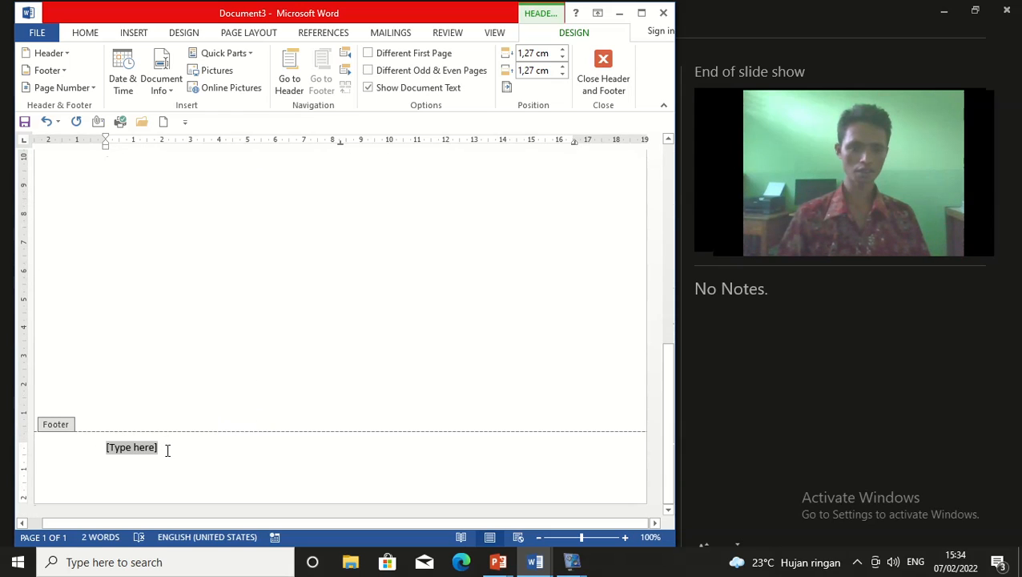
{"action": "left_click", "coordinate": [78, 458]}
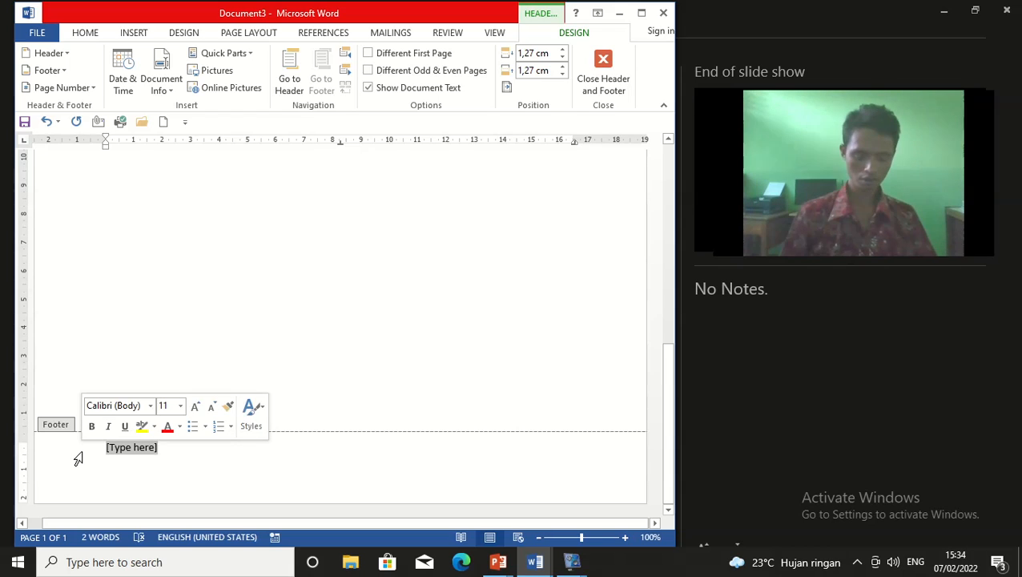
{"action": "type", "text": "contoh "}
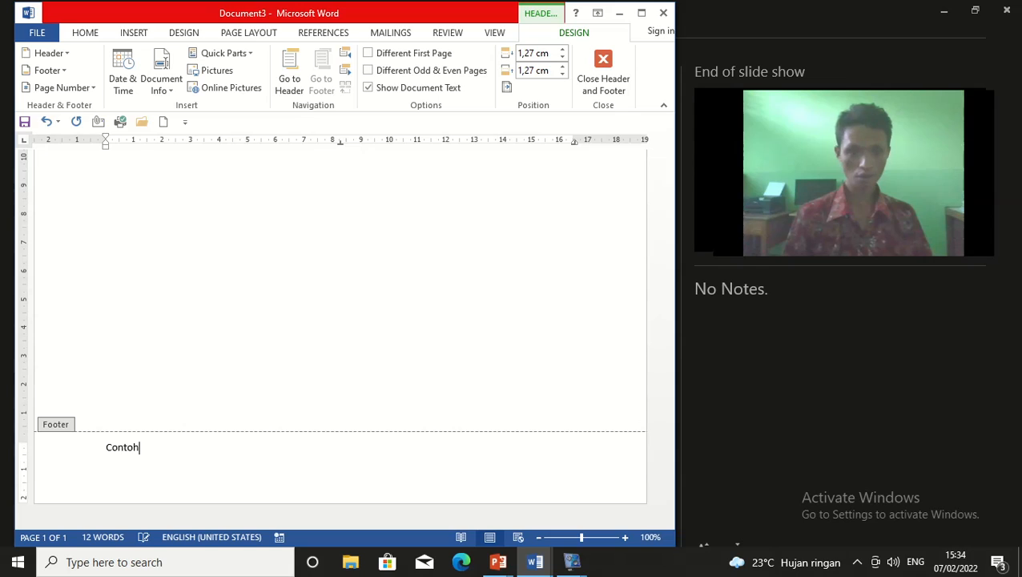
{"action": "type", "text": "men"}
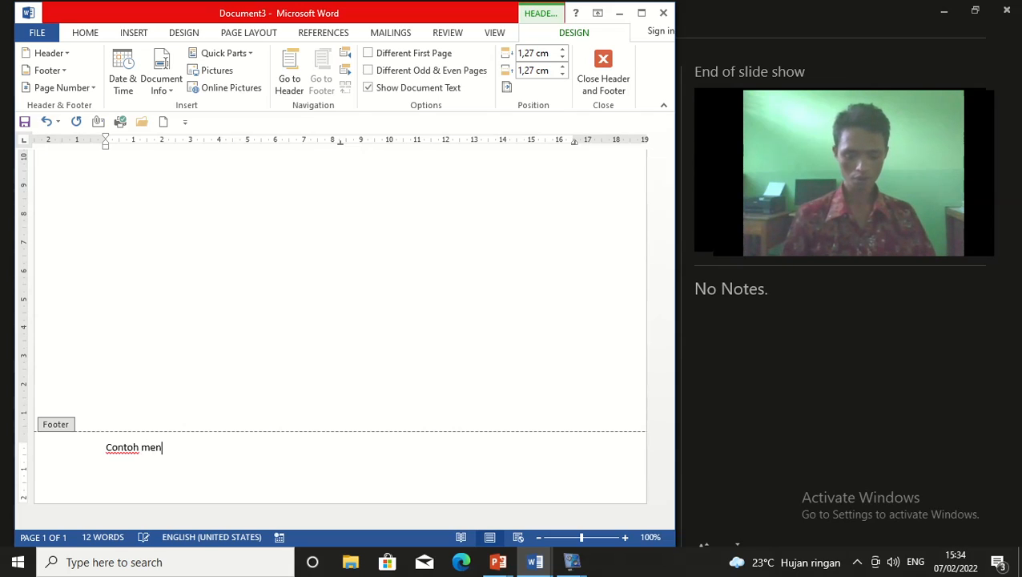
{"action": "type", "text": "yisipkan "}
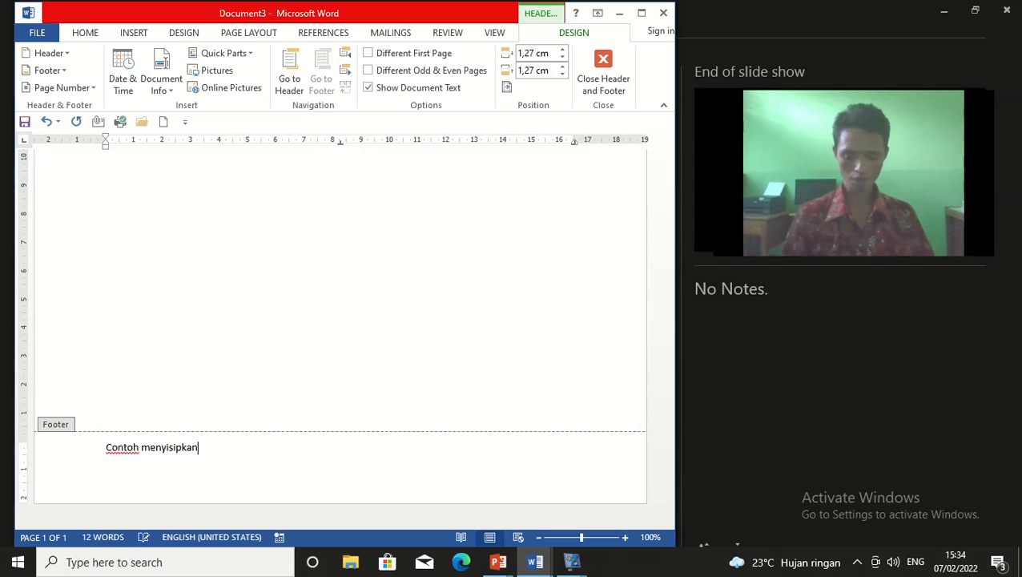
{"action": "type", "text": "catatan kaki"}
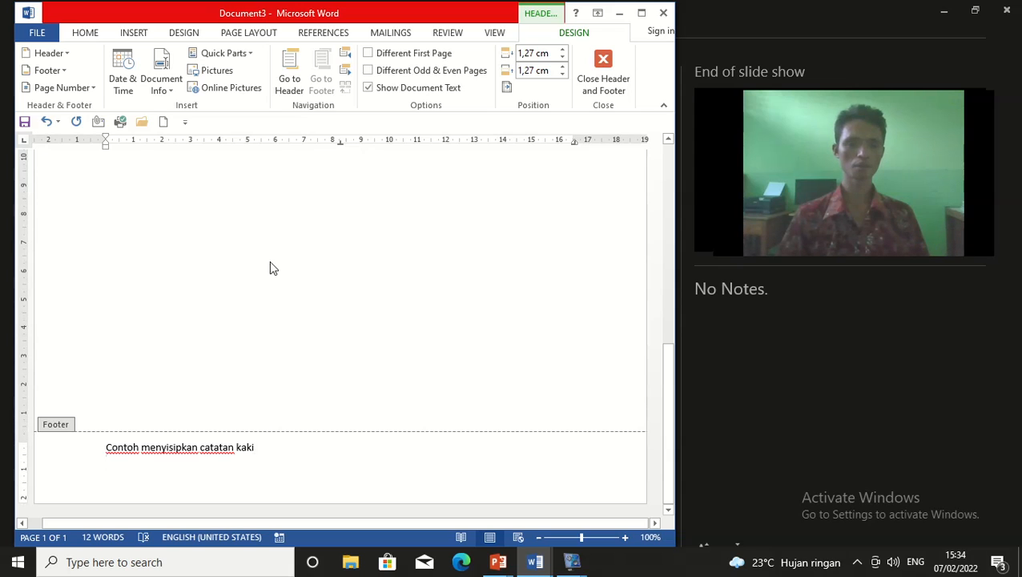
Right-align the footer text and return to the body of the document.
{"action": "left_click", "coordinate": [81, 35]}
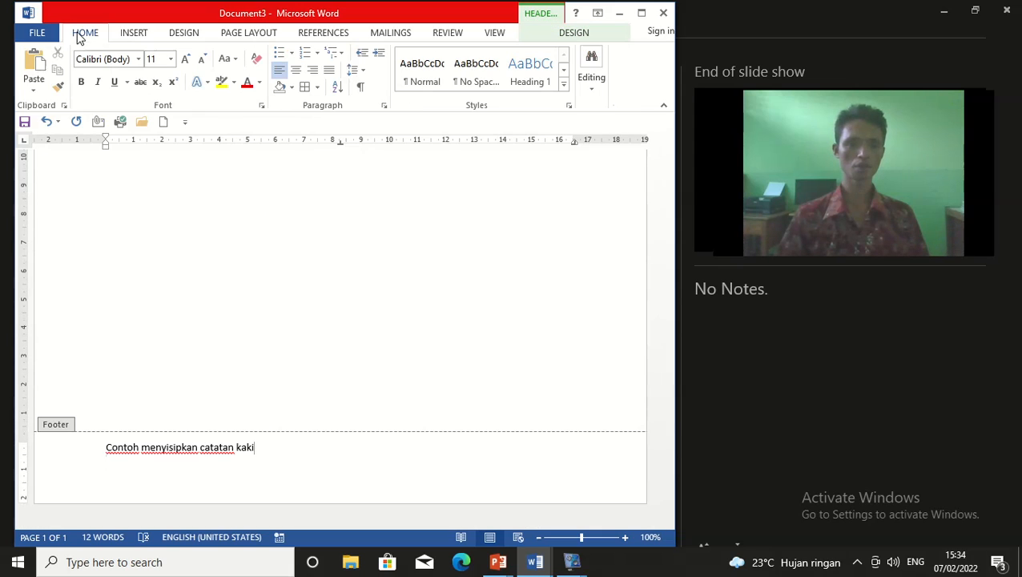
{"action": "left_click", "coordinate": [312, 70]}
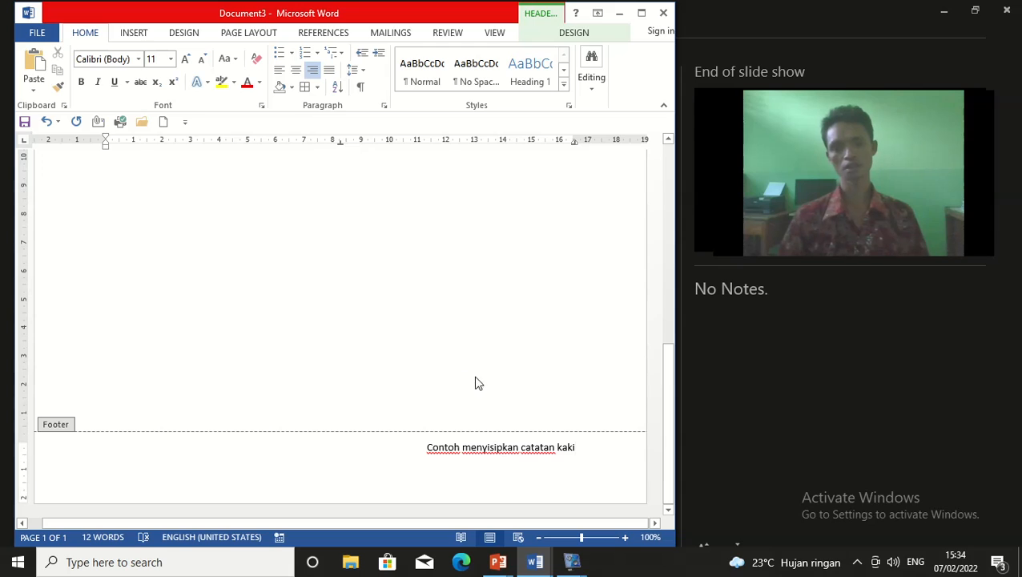
{"action": "double_click", "coordinate": [393, 329]}
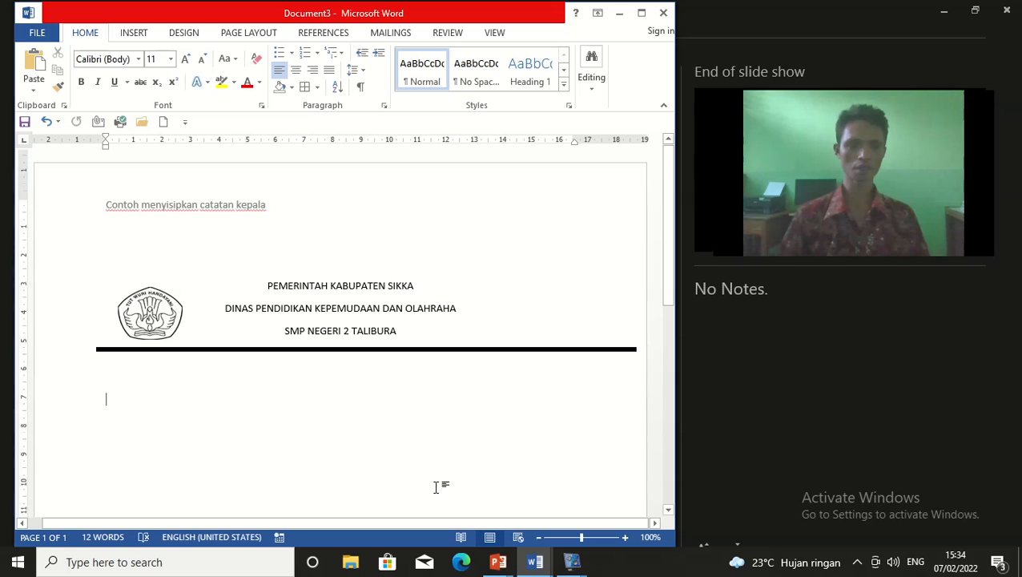
Review the footer at the bottom of the page and the header above the letterhead.
{"action": "scroll", "coordinate": [446, 497], "scroll_direction": "down", "scroll_amount": 6}
{"action": "scroll", "coordinate": [446, 497], "scroll_direction": "down", "scroll_amount": 2}
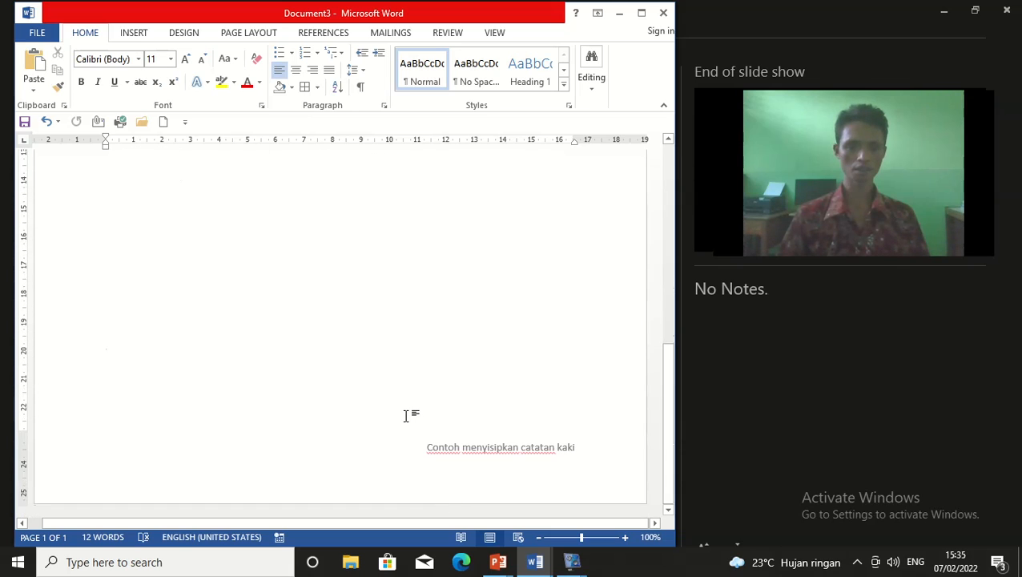
{"action": "scroll", "coordinate": [406, 417], "scroll_direction": "up", "scroll_amount": 7}
{"action": "scroll", "coordinate": [406, 417], "scroll_direction": "up", "scroll_amount": 3}
{"action": "left_click", "coordinate": [256, 199]}
{"action": "scroll", "coordinate": [419, 479], "scroll_direction": "down", "scroll_amount": 1}
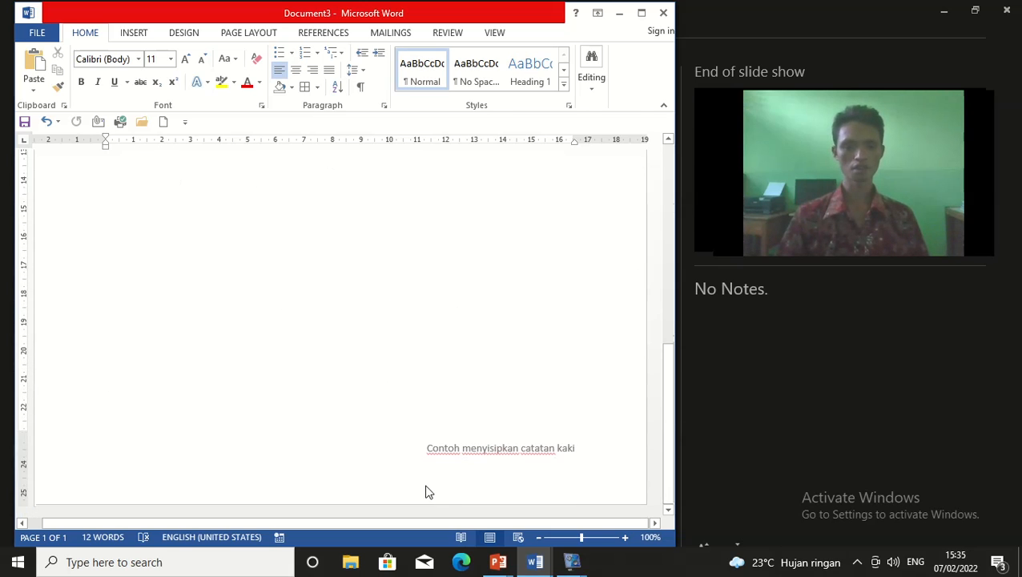
{"action": "scroll", "coordinate": [472, 425], "scroll_direction": "up", "scroll_amount": 2}
{"action": "scroll", "coordinate": [457, 398], "scroll_direction": "up", "scroll_amount": 5}
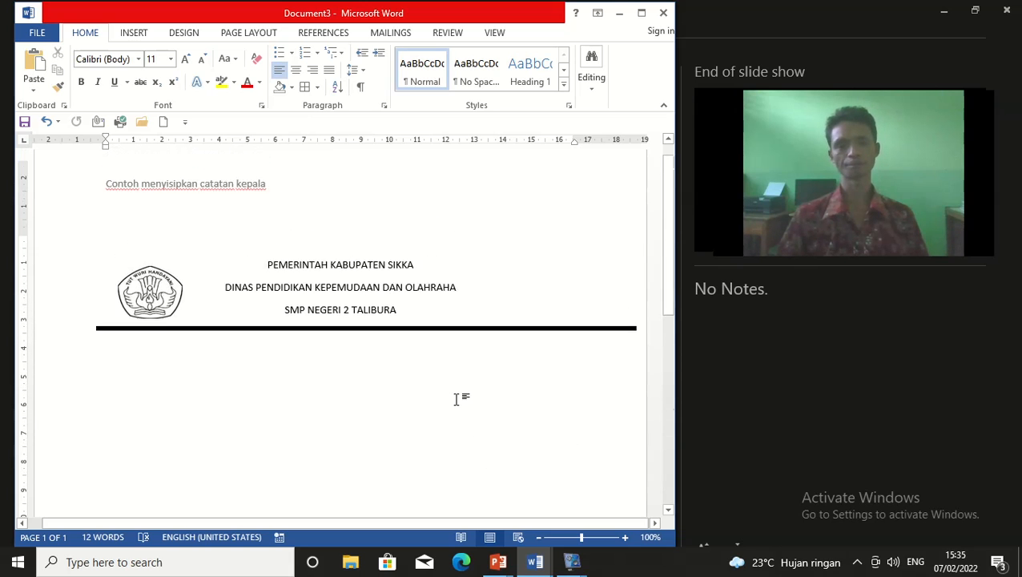
{"action": "left_click", "coordinate": [145, 37]}
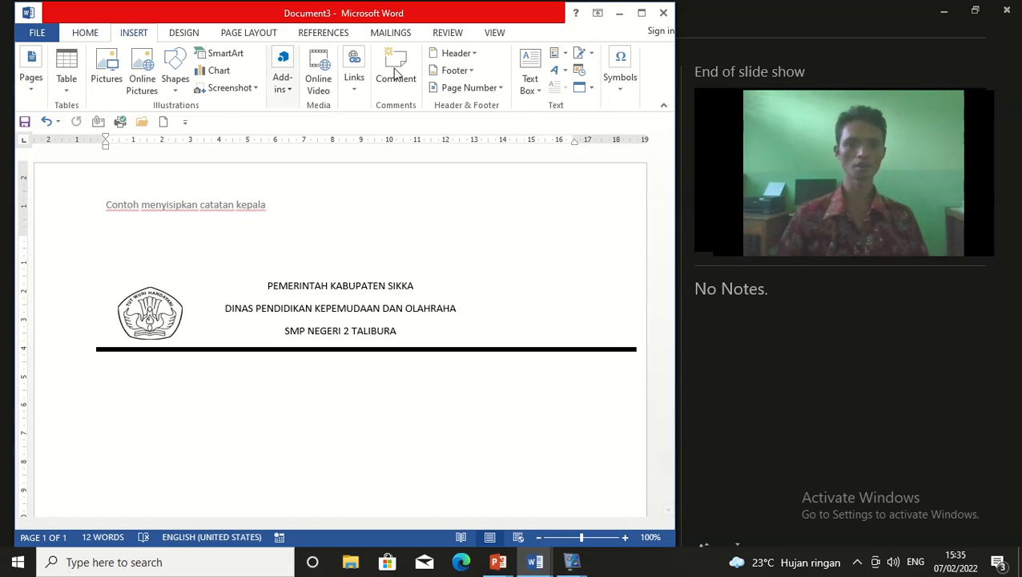
{"action": "left_click", "coordinate": [500, 93]}
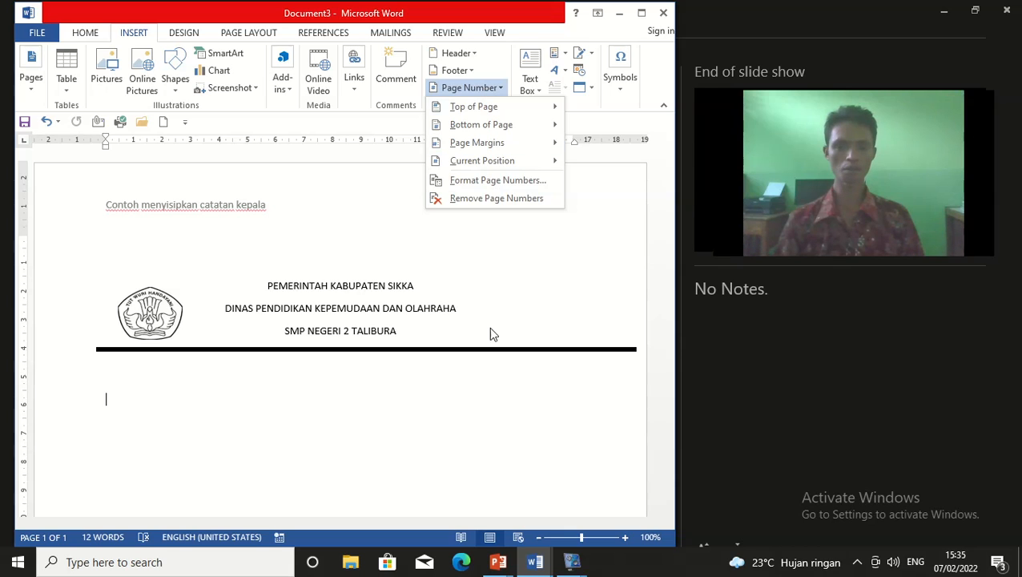
{"action": "left_click", "coordinate": [475, 428]}
Add empty paragraphs near the end of the first page to extend the document onto a second page.
{"action": "scroll", "coordinate": [417, 458], "scroll_direction": "down", "scroll_amount": 2}
{"action": "scroll", "coordinate": [417, 459], "scroll_direction": "down", "scroll_amount": 15}
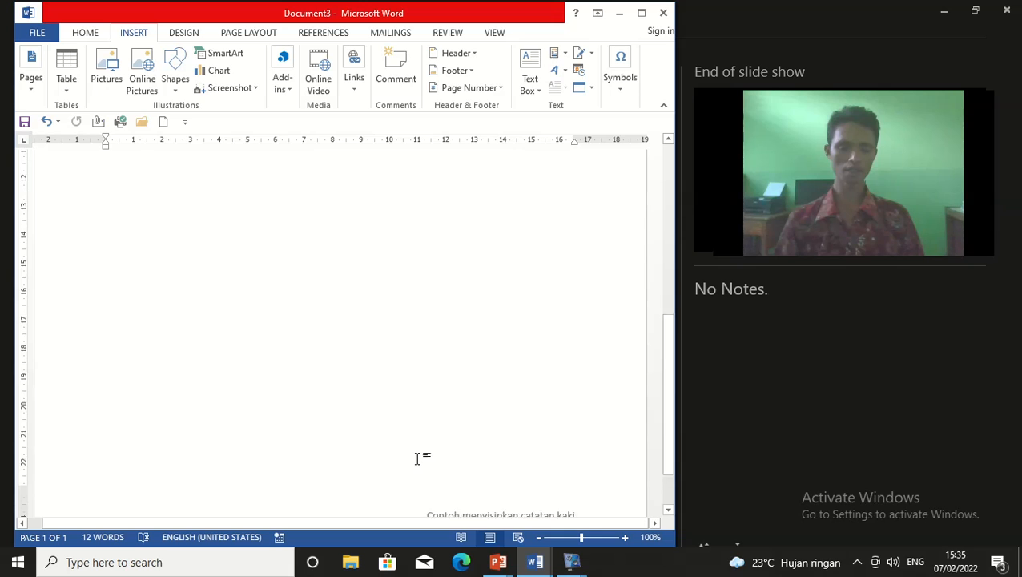
{"action": "scroll", "coordinate": [419, 465], "scroll_direction": "up", "scroll_amount": 15}
{"action": "scroll", "coordinate": [422, 472], "scroll_direction": "down", "scroll_amount": 12}
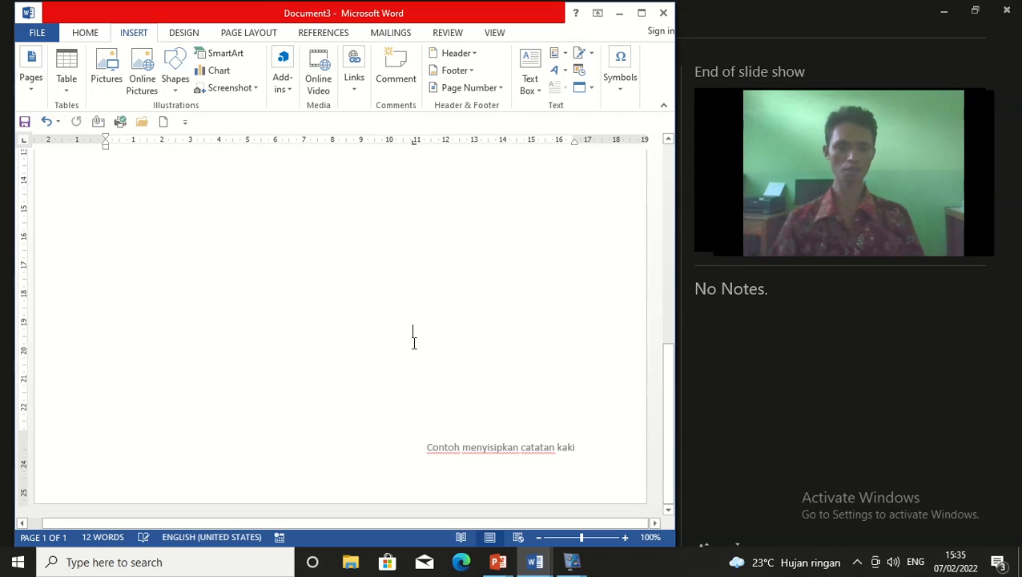
{"action": "key", "text": "Return"}
{"action": "key", "text": "Return"}
{"action": "key", "text": "Return"}
{"action": "key", "text": "Return"}
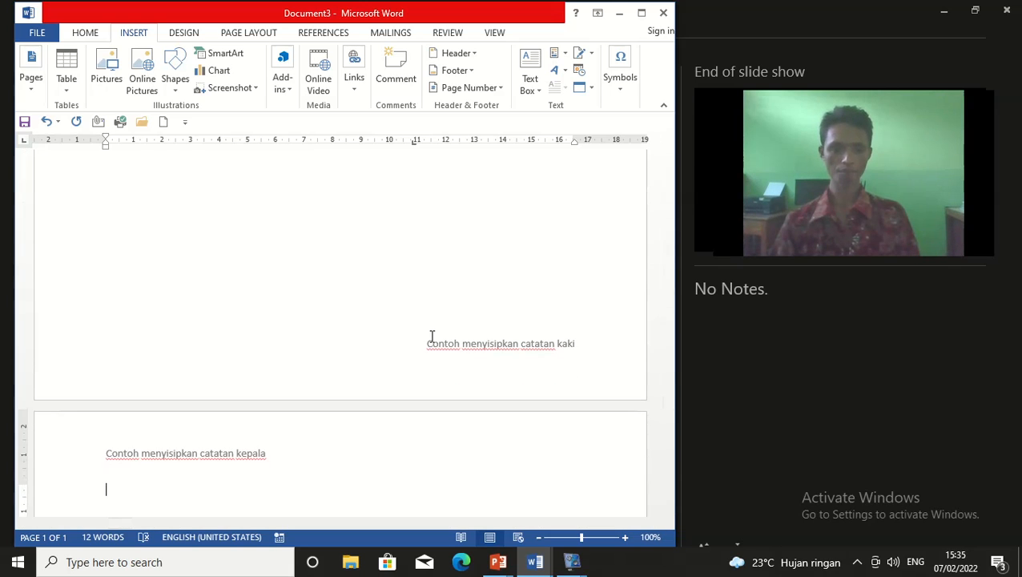
Insert a Plain Number 2 page number at the bottom of the pages and close footer editing.
{"action": "scroll", "coordinate": [493, 361], "scroll_direction": "down", "scroll_amount": 7}
{"action": "scroll", "coordinate": [493, 361], "scroll_direction": "up", "scroll_amount": 10}
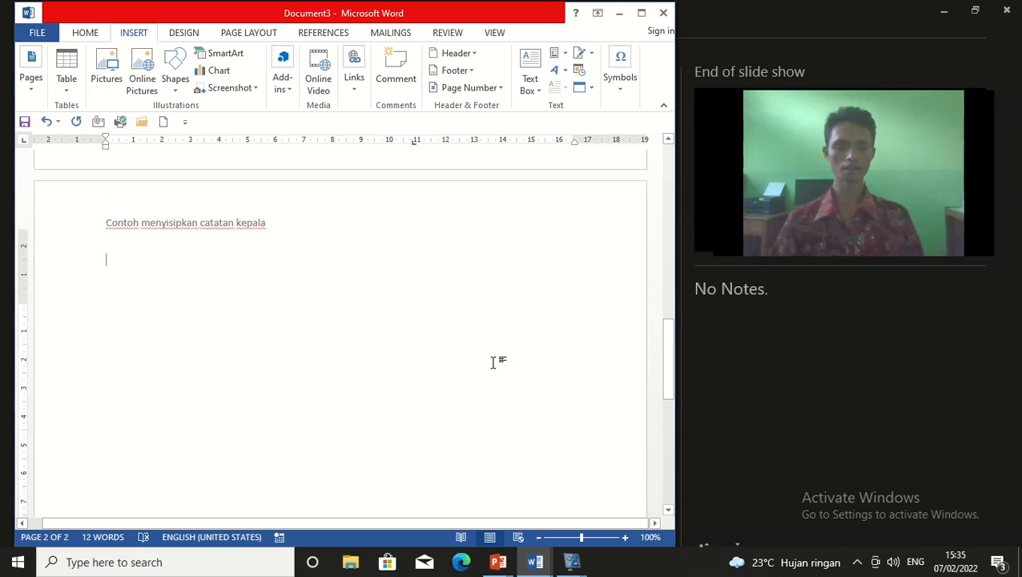
{"action": "scroll", "coordinate": [493, 363], "scroll_direction": "down", "scroll_amount": 10}
{"action": "scroll", "coordinate": [510, 392], "scroll_direction": "up", "scroll_amount": 12}
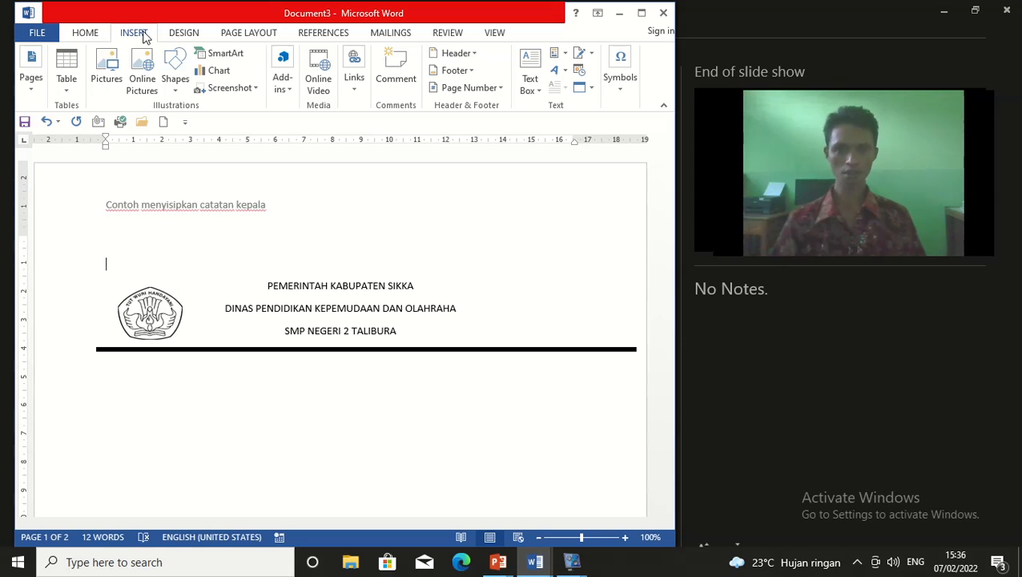
{"action": "left_click", "coordinate": [496, 90]}
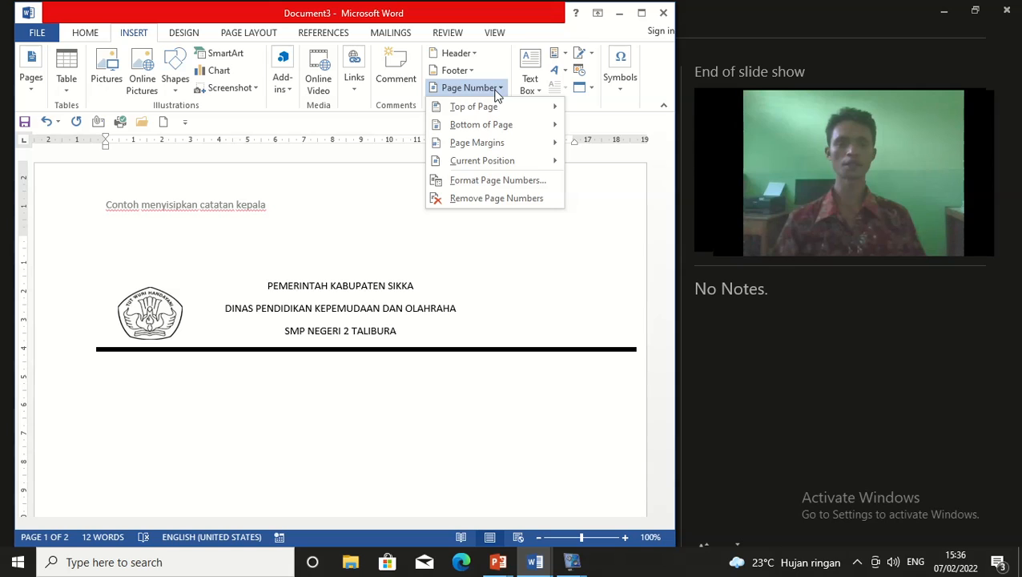
{"action": "mouse_move", "coordinate": [497, 109]}
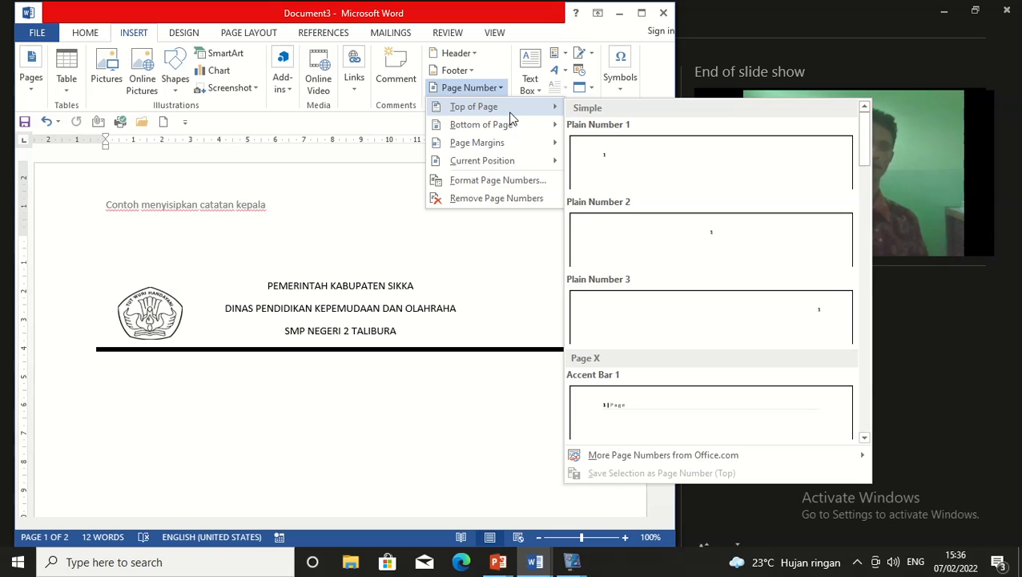
{"action": "mouse_move", "coordinate": [484, 131]}
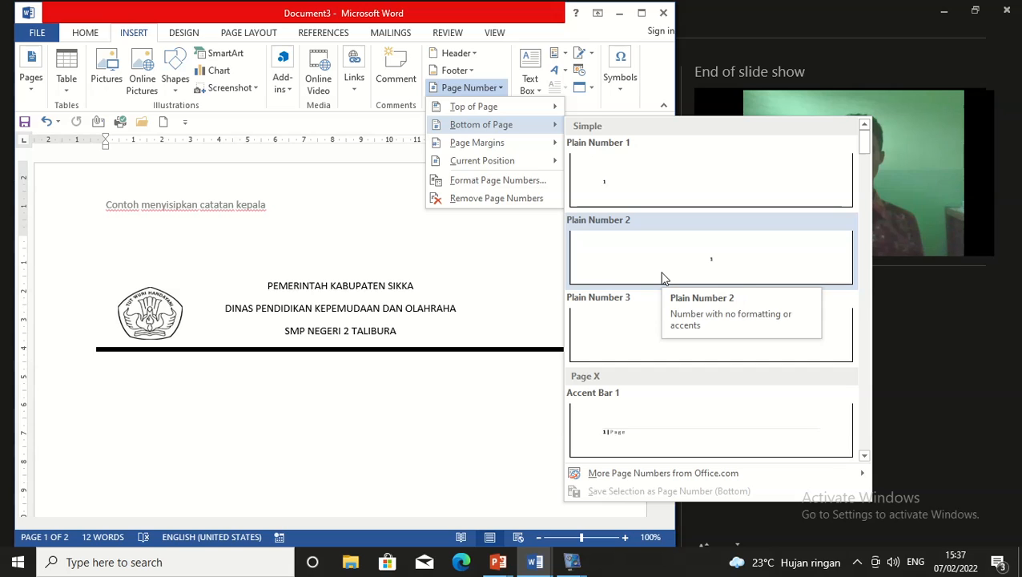
{"action": "left_click", "coordinate": [715, 267]}
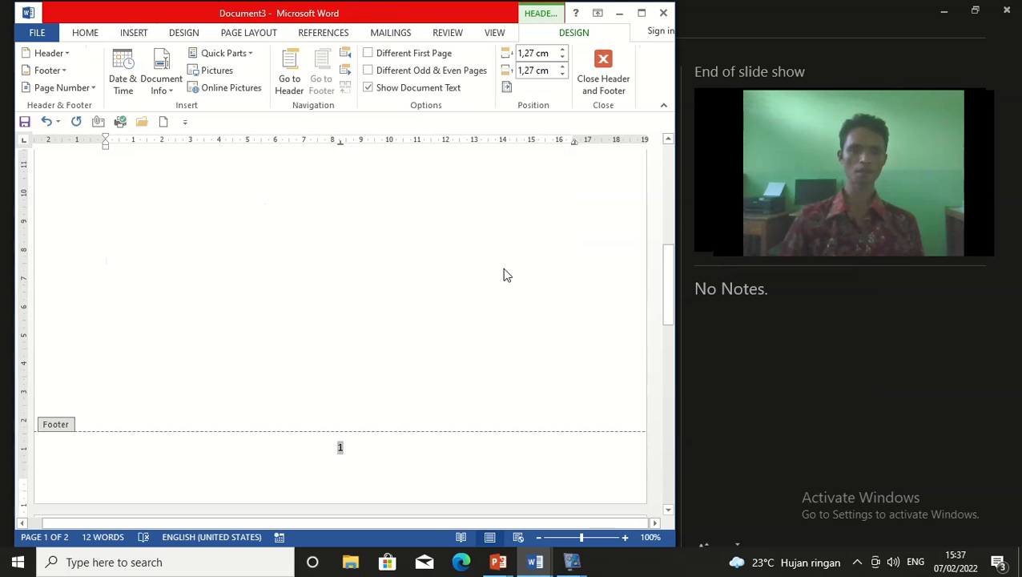
{"action": "scroll", "coordinate": [504, 276], "scroll_direction": "up", "scroll_amount": 10}
{"action": "scroll", "coordinate": [517, 256], "scroll_direction": "up", "scroll_amount": 5}
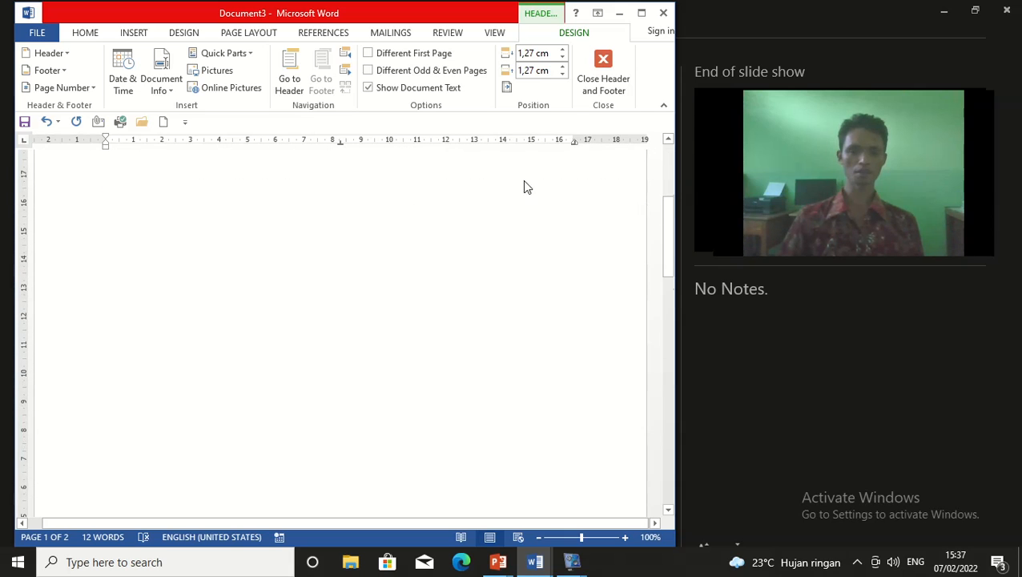
{"action": "left_click", "coordinate": [605, 72]}
Examine the page numbers at the bottom of the first and second pages.
{"action": "scroll", "coordinate": [542, 238], "scroll_direction": "down", "scroll_amount": 5}
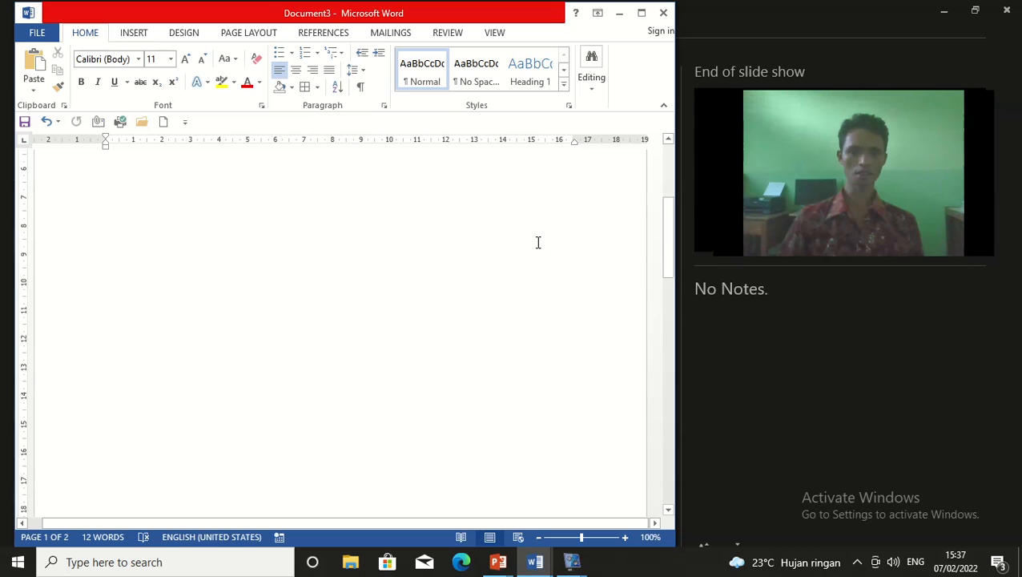
{"action": "scroll", "coordinate": [539, 242], "scroll_direction": "down", "scroll_amount": 8}
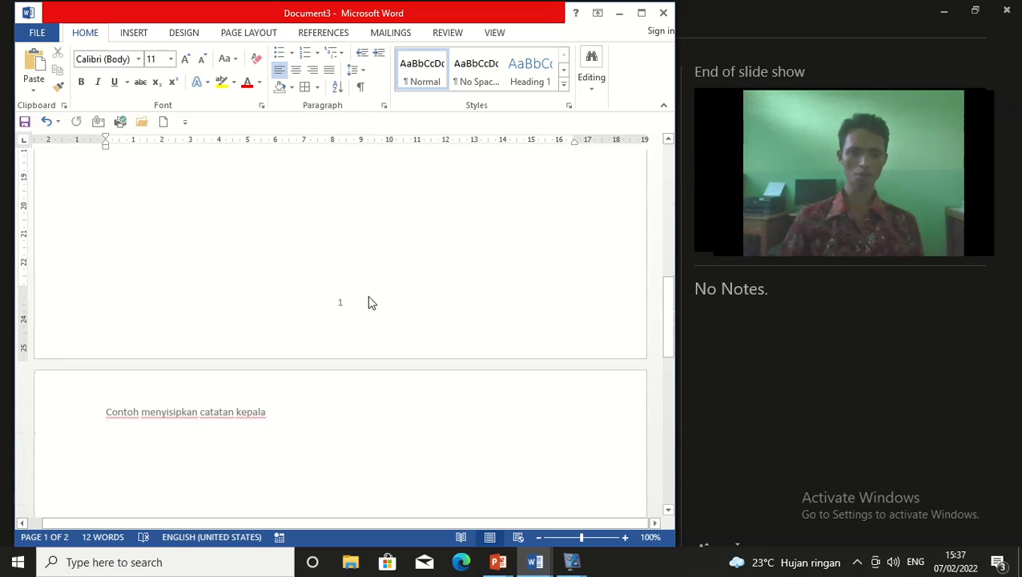
{"action": "scroll", "coordinate": [539, 317], "scroll_direction": "down", "scroll_amount": 8}
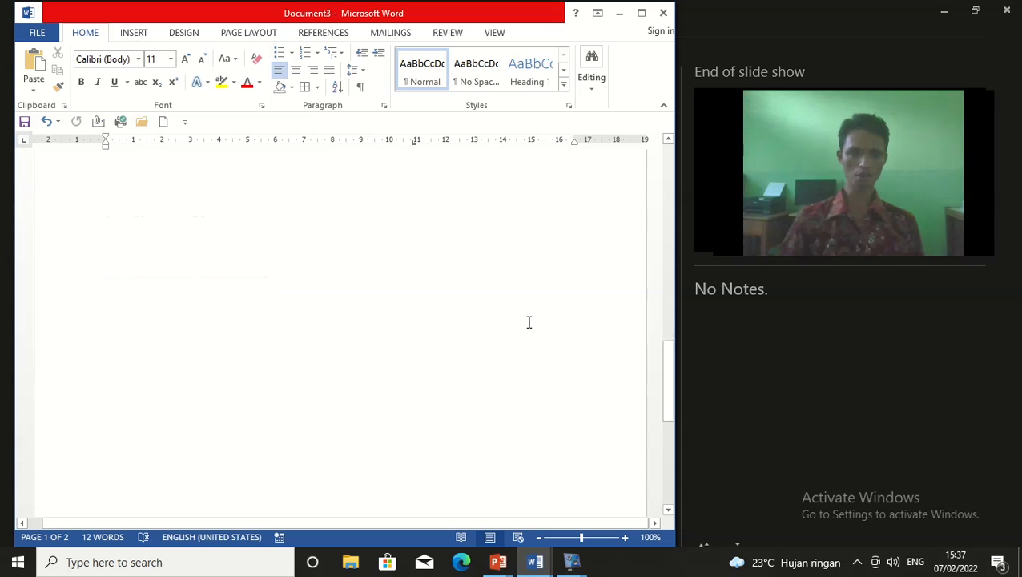
{"action": "scroll", "coordinate": [529, 331], "scroll_direction": "down", "scroll_amount": 3}
{"action": "left_click", "coordinate": [399, 457]}
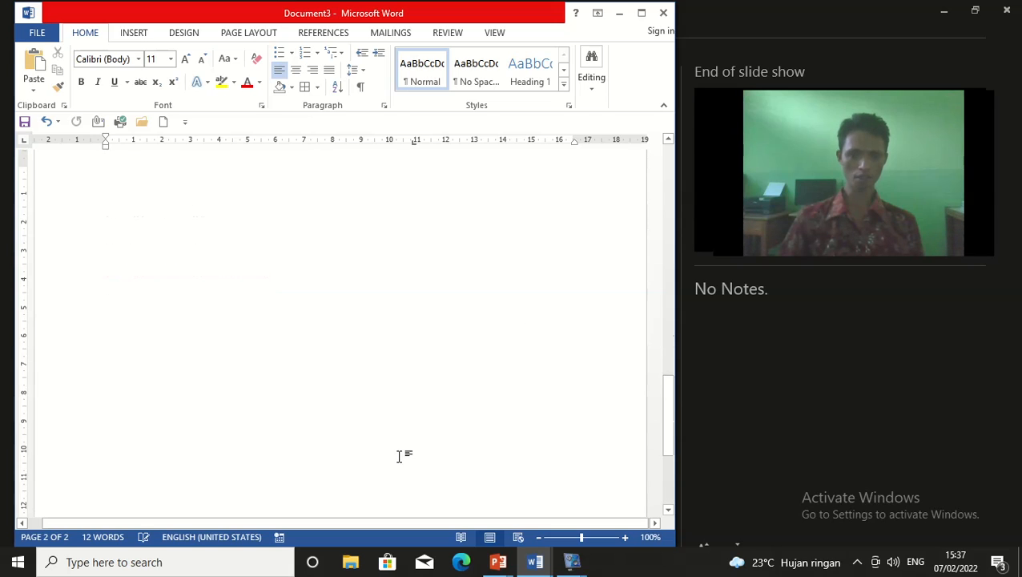
{"action": "scroll", "coordinate": [495, 331], "scroll_direction": "up", "scroll_amount": 1}
{"action": "scroll", "coordinate": [495, 342], "scroll_direction": "down", "scroll_amount": 2}
{"action": "scroll", "coordinate": [495, 342], "scroll_direction": "down", "scroll_amount": 6}
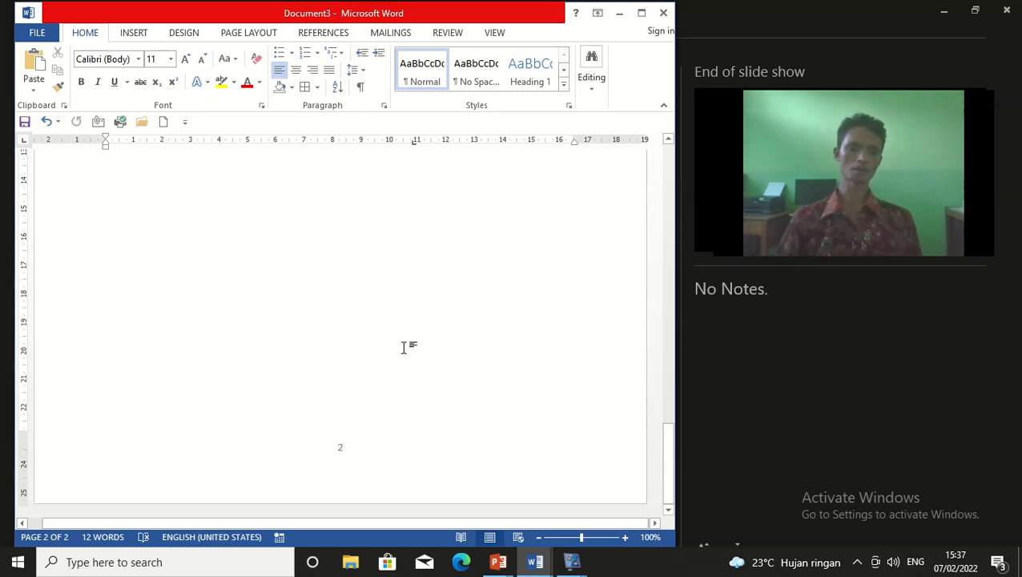
Insert the built-in Simple Text Box on the second page.
{"action": "left_click", "coordinate": [135, 33]}
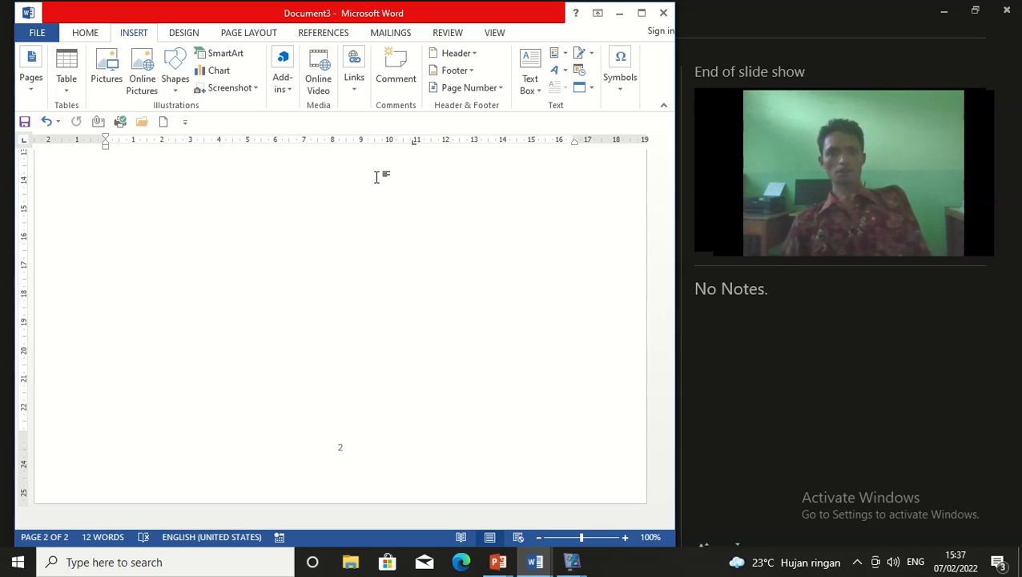
{"action": "left_click", "coordinate": [533, 90]}
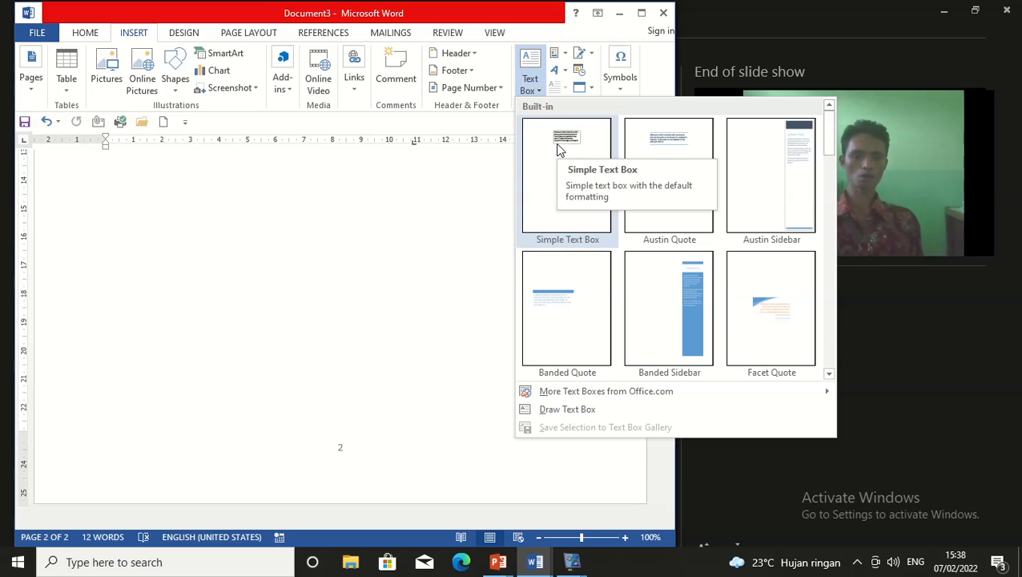
{"action": "left_click", "coordinate": [529, 71]}
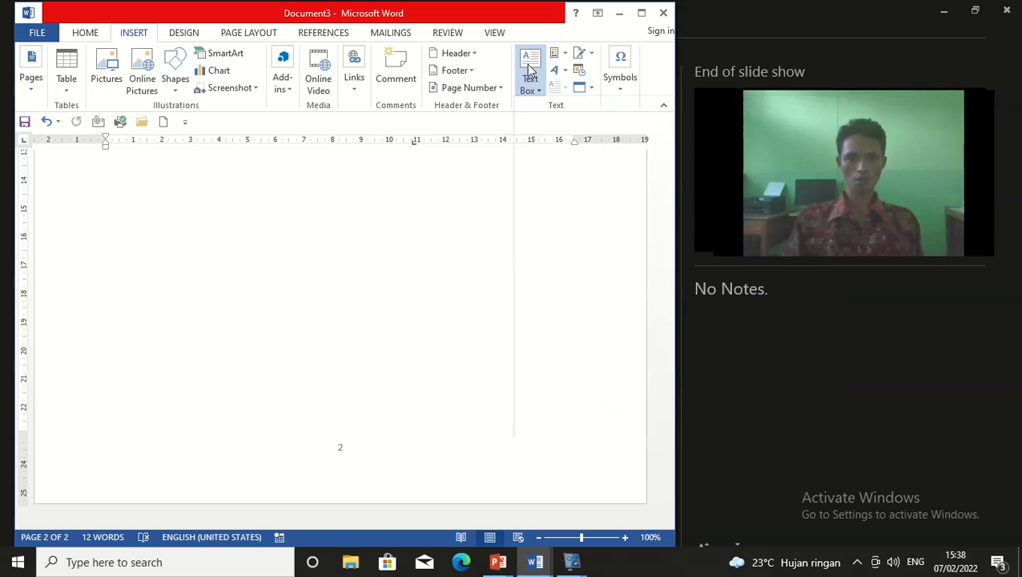
{"action": "left_click", "coordinate": [529, 70]}
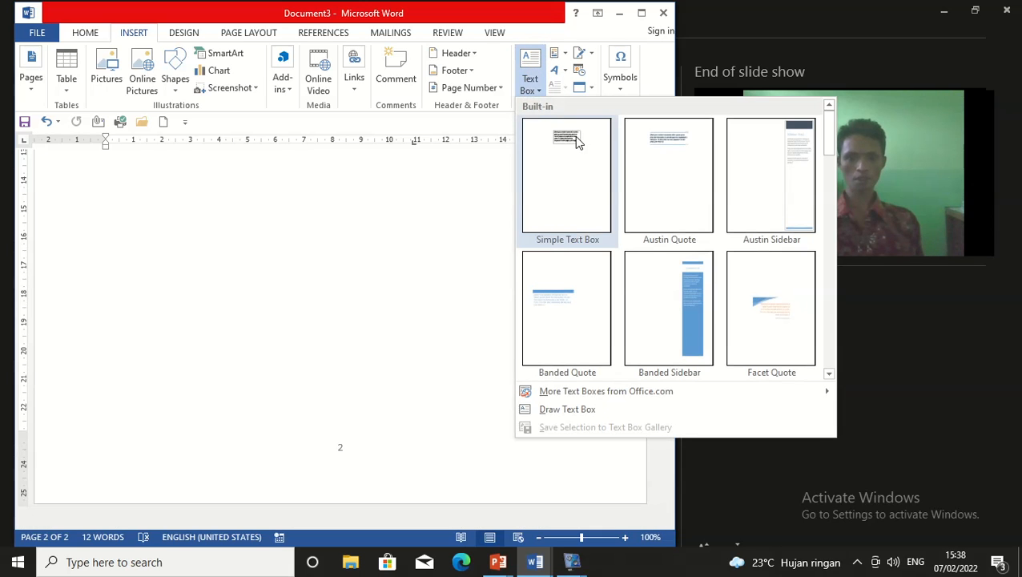
{"action": "left_click", "coordinate": [576, 160]}
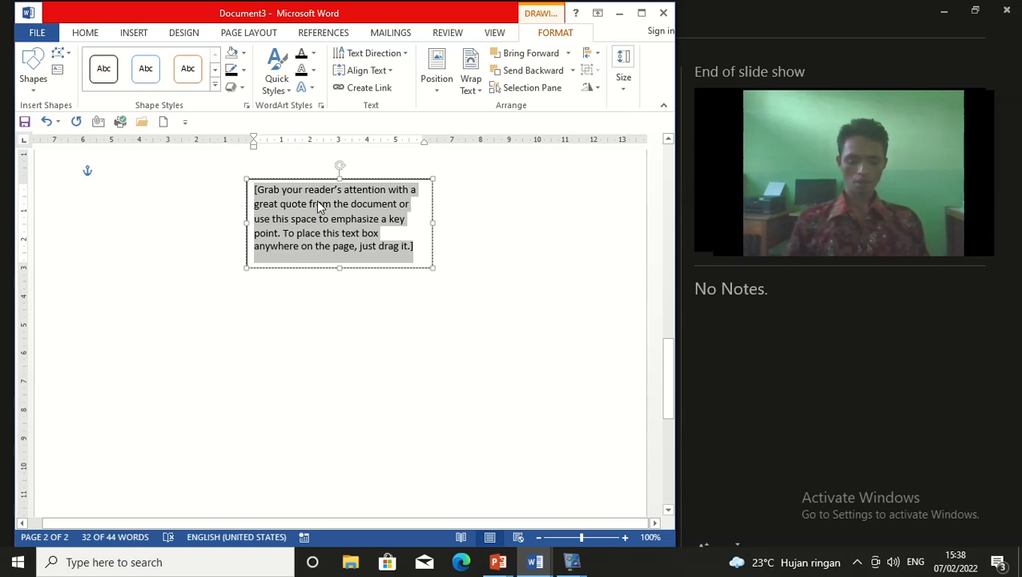
Replace the text box's placeholder with the text "manajemen".
{"action": "type", "text": "manaje"}
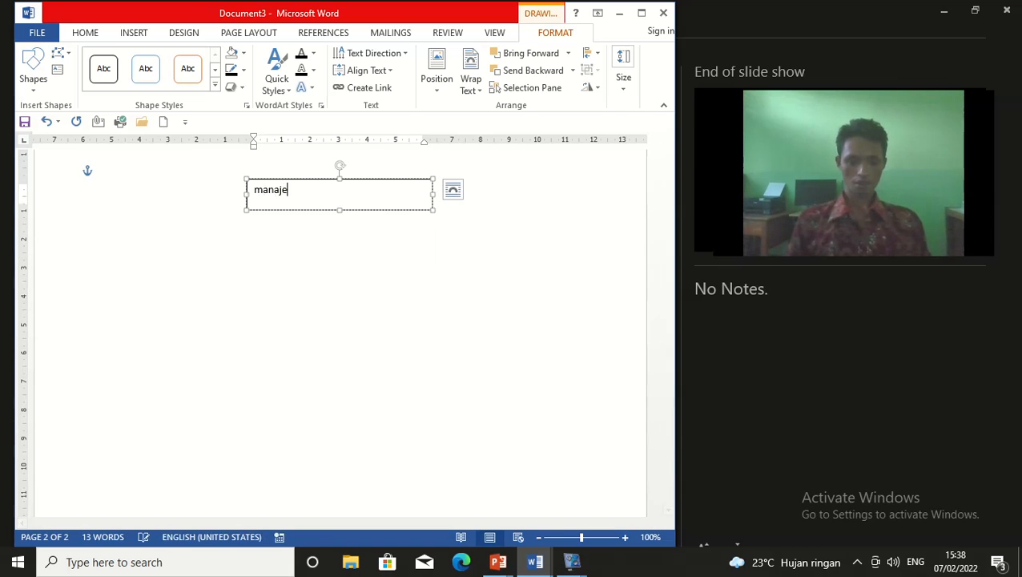
{"action": "type", "text": "men"}
{"action": "left_click", "coordinate": [313, 275]}
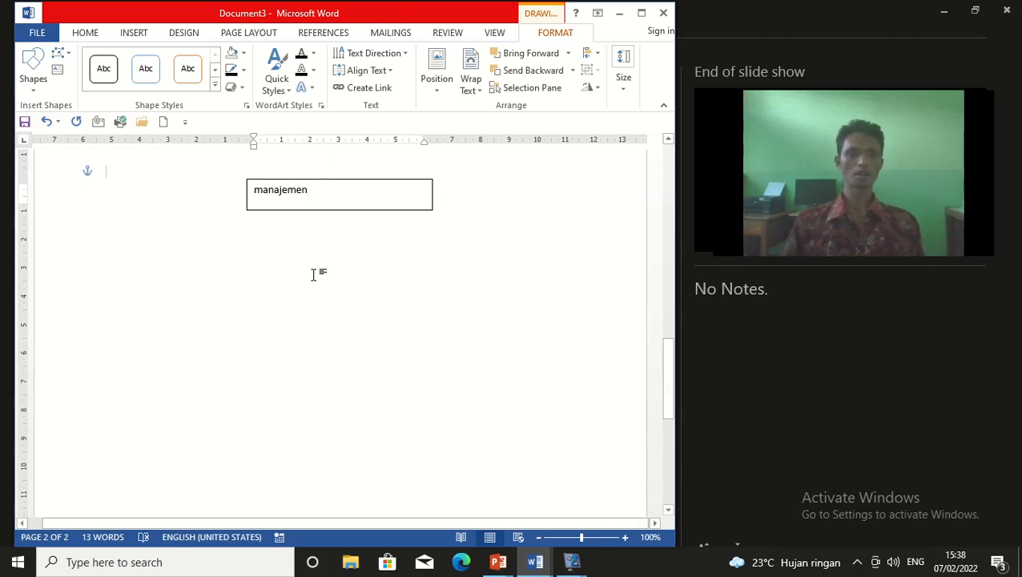
Change the text in the "manajemen" text box to UPPERCASE.
{"action": "left_click", "coordinate": [336, 178]}
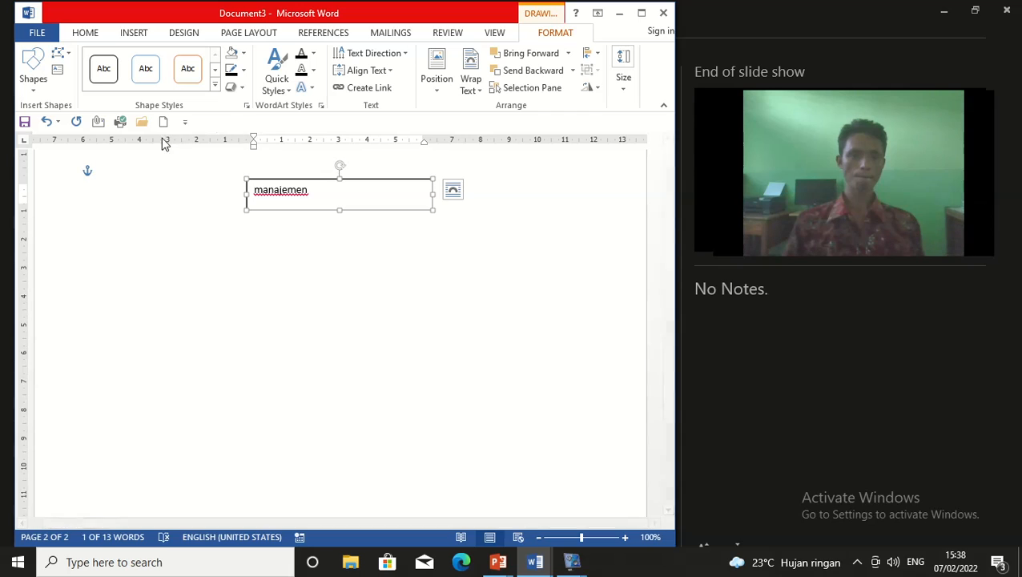
{"action": "left_click", "coordinate": [86, 33]}
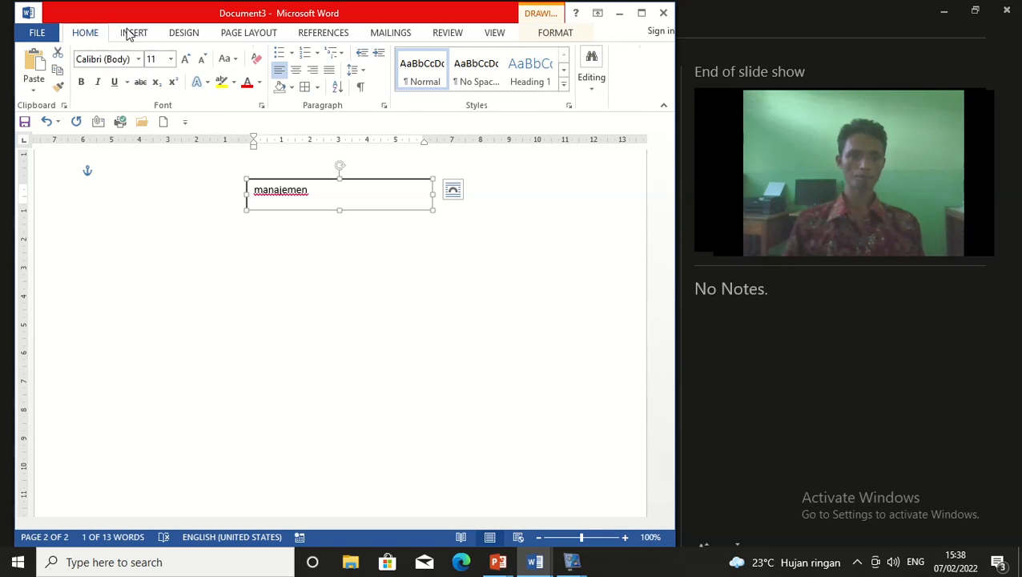
{"action": "left_click", "coordinate": [232, 61]}
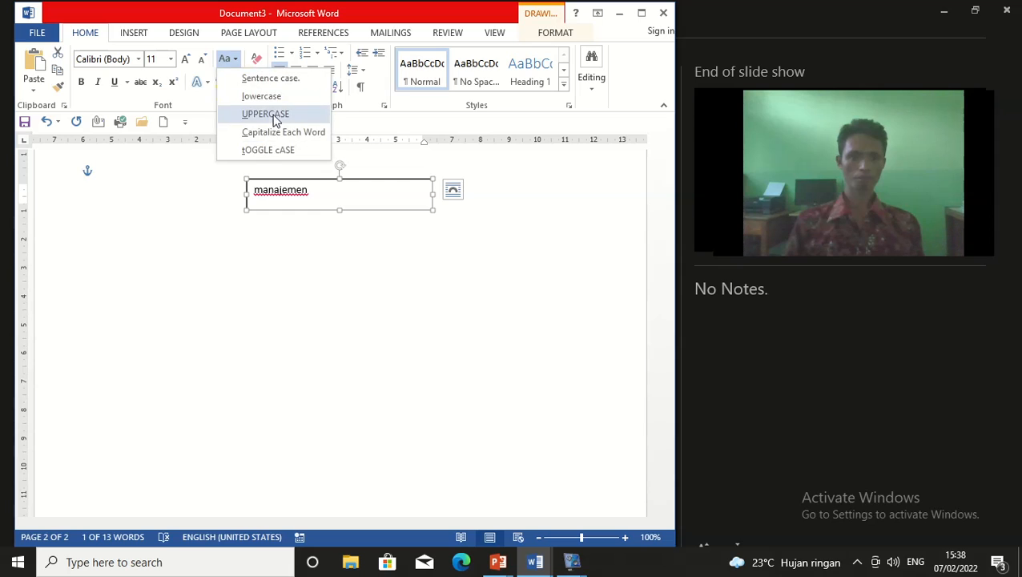
{"action": "left_click", "coordinate": [272, 114]}
{"action": "left_click", "coordinate": [393, 226]}
Shrink the text box closely around the word MANAJEMEN, about 4 cm wide, and move it lower on the page.
{"action": "left_click", "coordinate": [401, 210]}
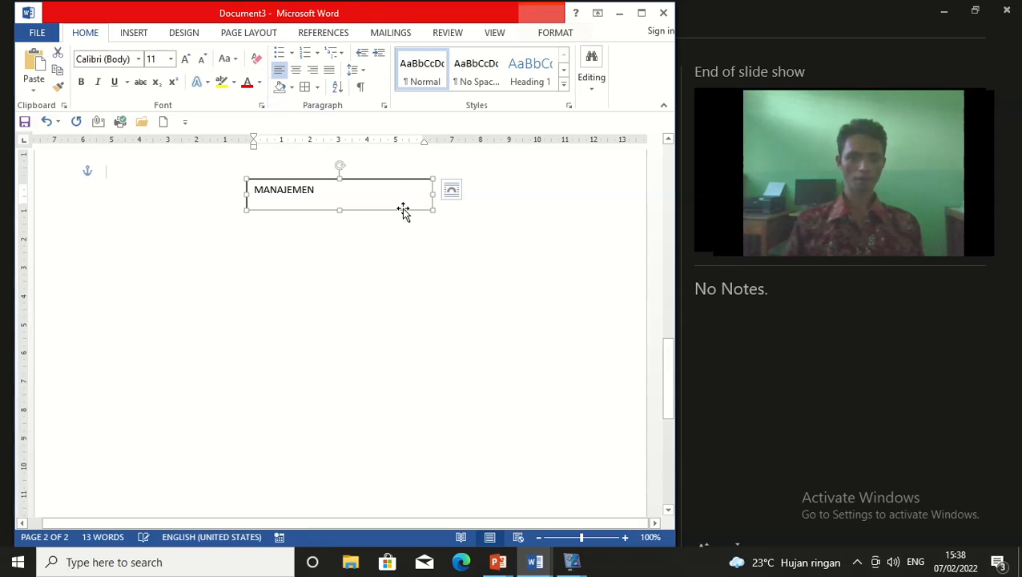
{"action": "left_click_drag", "start_coordinate": [432, 195], "coordinate": [359, 194]}
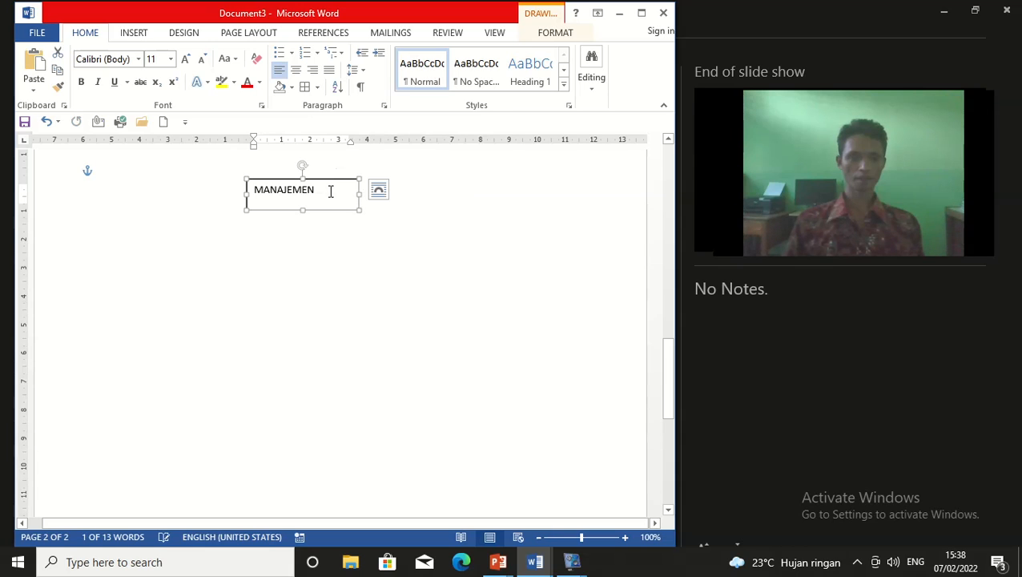
{"action": "left_click_drag", "start_coordinate": [303, 176], "coordinate": [302, 184]}
{"action": "left_click", "coordinate": [384, 255]}
{"action": "left_click", "coordinate": [328, 187]}
{"action": "left_click_drag", "start_coordinate": [331, 195], "coordinate": [334, 245]}
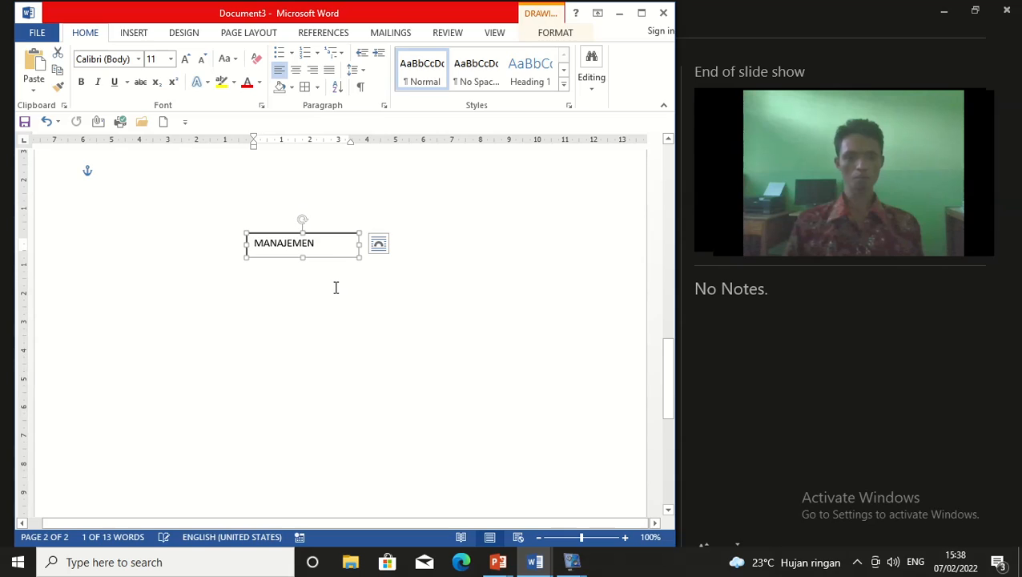
{"action": "left_click", "coordinate": [333, 292]}
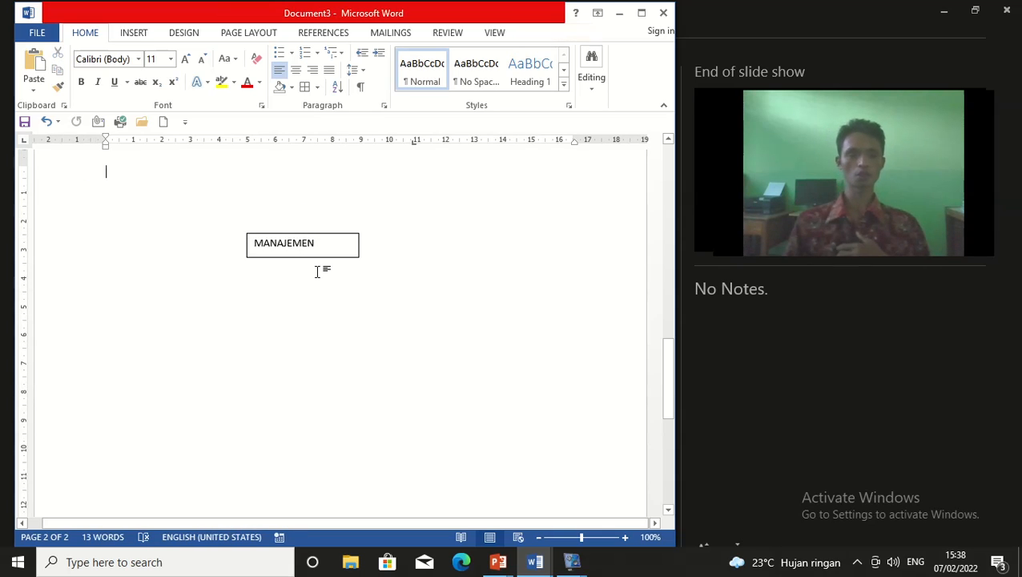
Centre the word MANAJEMEN inside its text box on the second page.
{"action": "left_click", "coordinate": [269, 232]}
{"action": "left_click", "coordinate": [275, 232]}
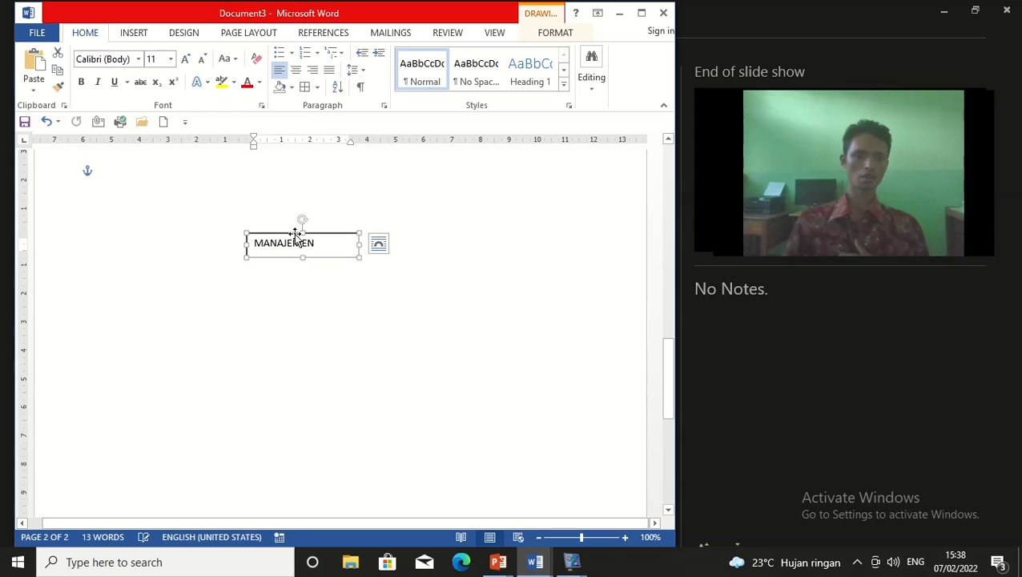
{"action": "left_click", "coordinate": [301, 70]}
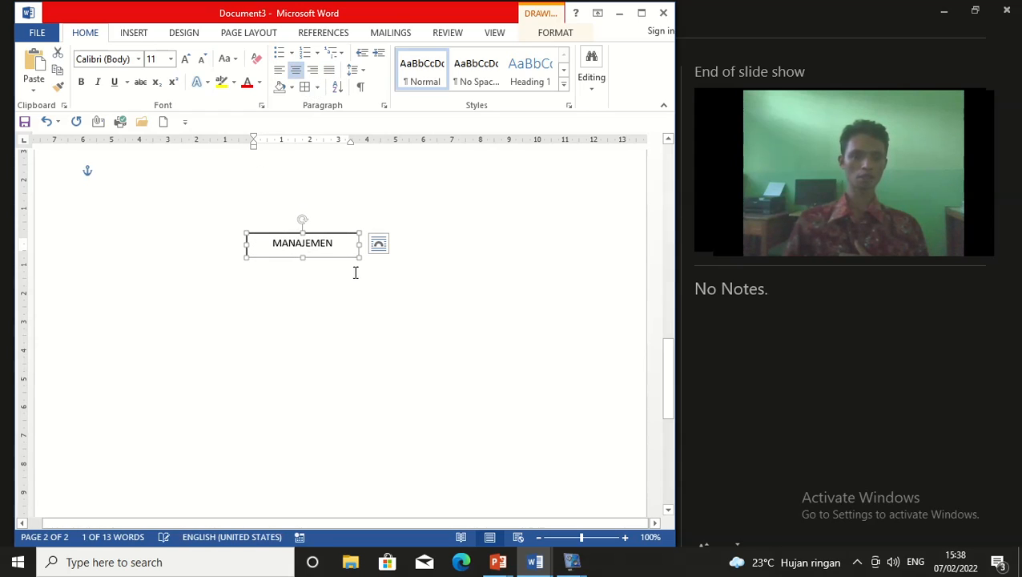
{"action": "left_click", "coordinate": [338, 313]}
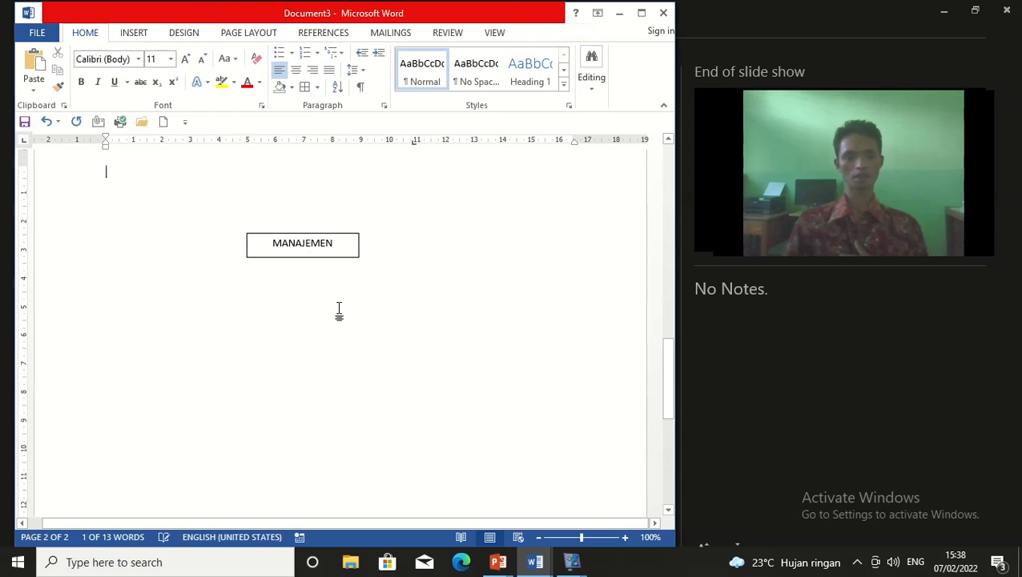
{"action": "left_click", "coordinate": [134, 32]}
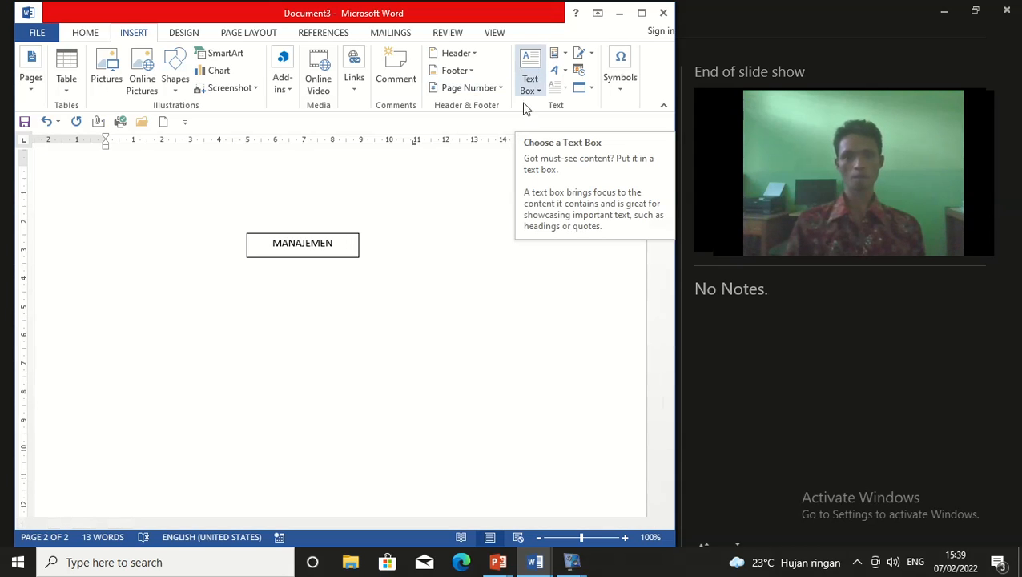
{"action": "left_click", "coordinate": [326, 242]}
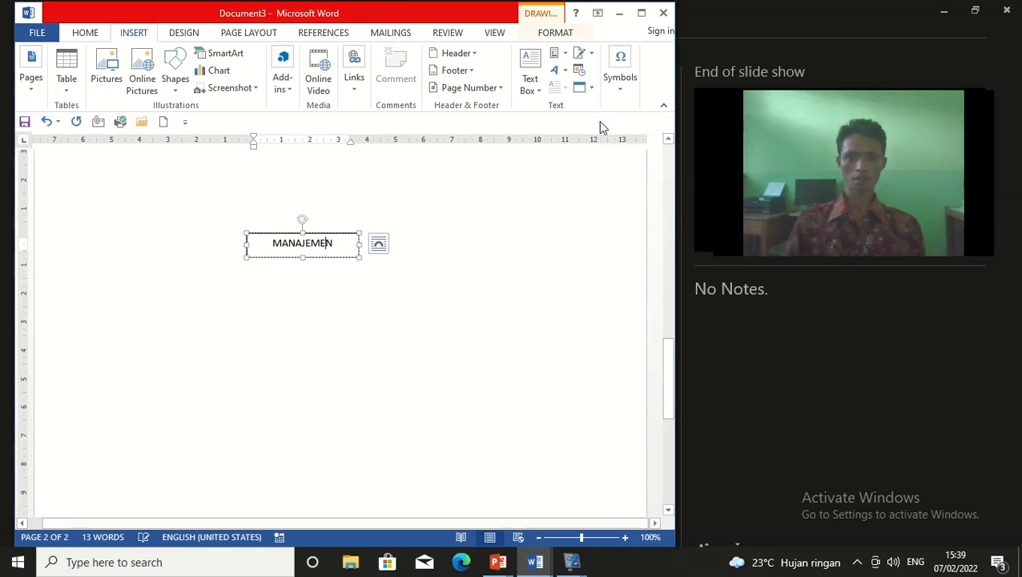
{"action": "left_click", "coordinate": [617, 71]}
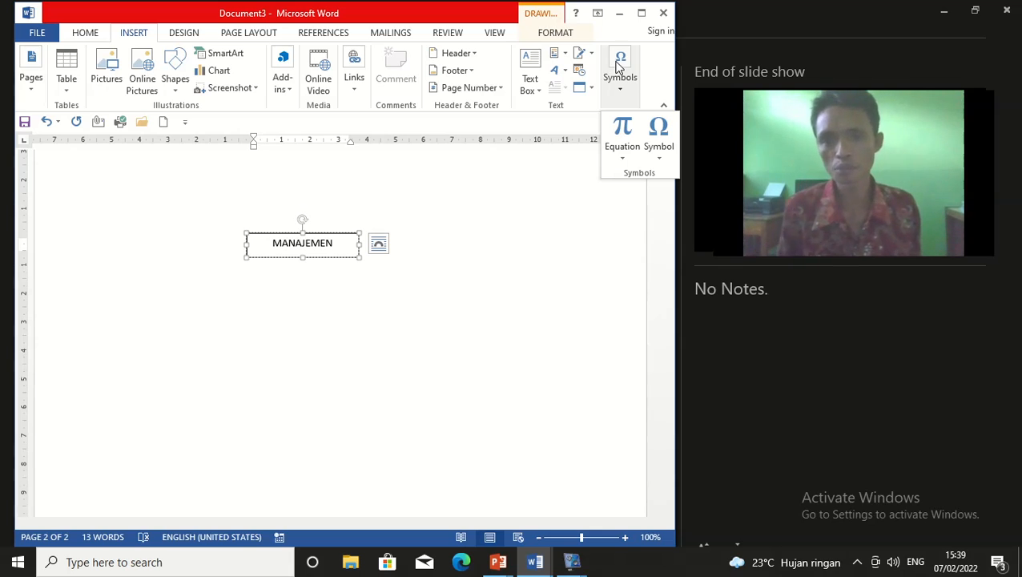
{"action": "left_click", "coordinate": [561, 228]}
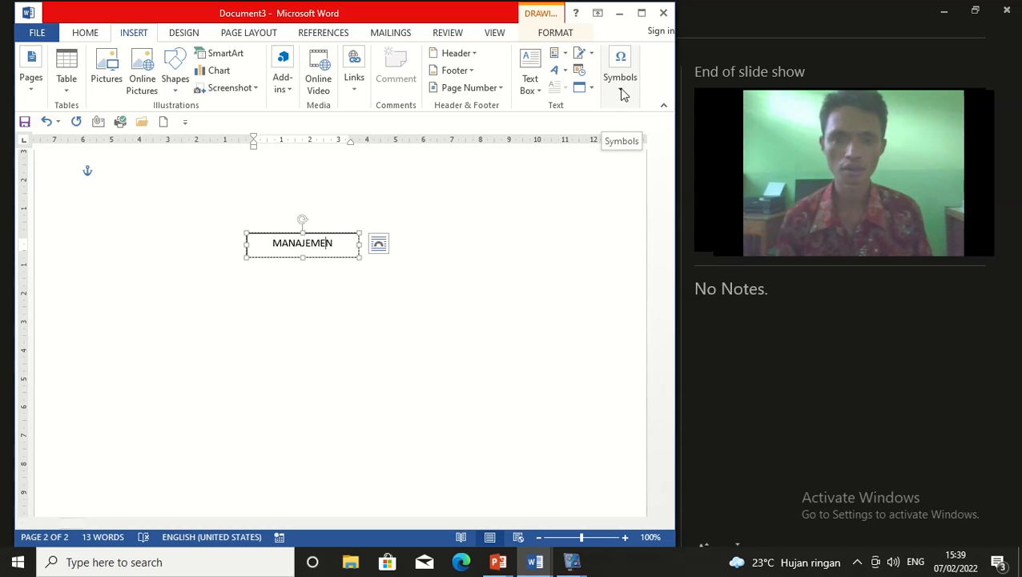
Add two blank lines in the body text above the MANAJEMEN text box.
{"action": "left_click", "coordinate": [276, 231]}
{"action": "left_click", "coordinate": [331, 242]}
{"action": "left_click", "coordinate": [329, 221]}
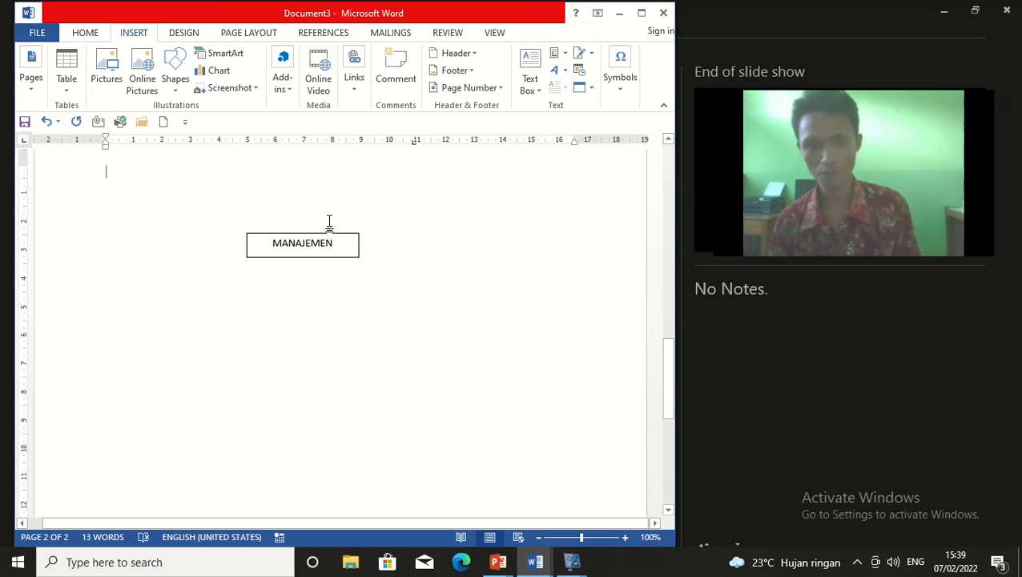
{"action": "key", "text": "Return"}
{"action": "key", "text": "Return"}
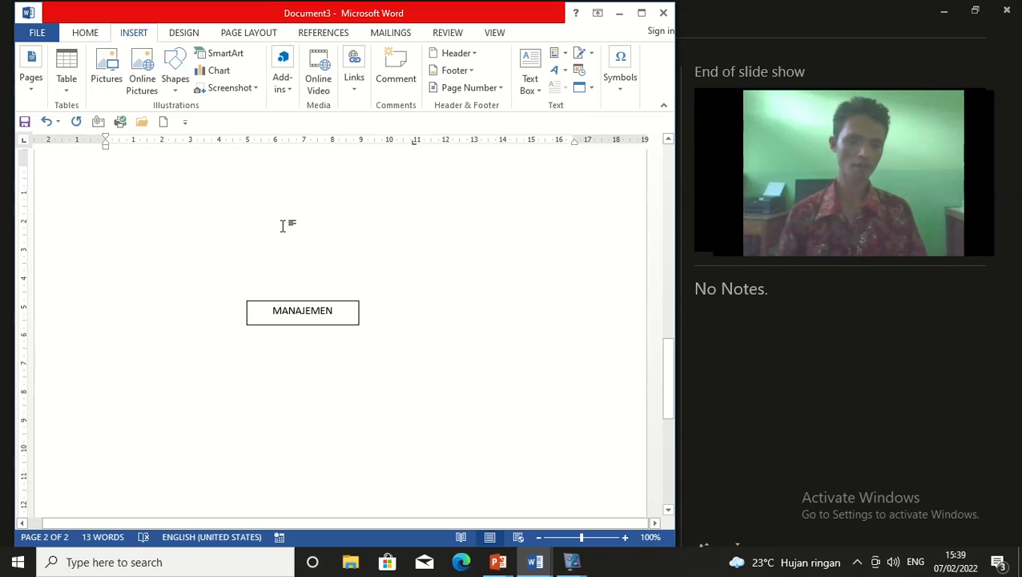
Examine the full symbol collection for characters that can be inserted, and close it without inserting one.
{"action": "left_click", "coordinate": [624, 94]}
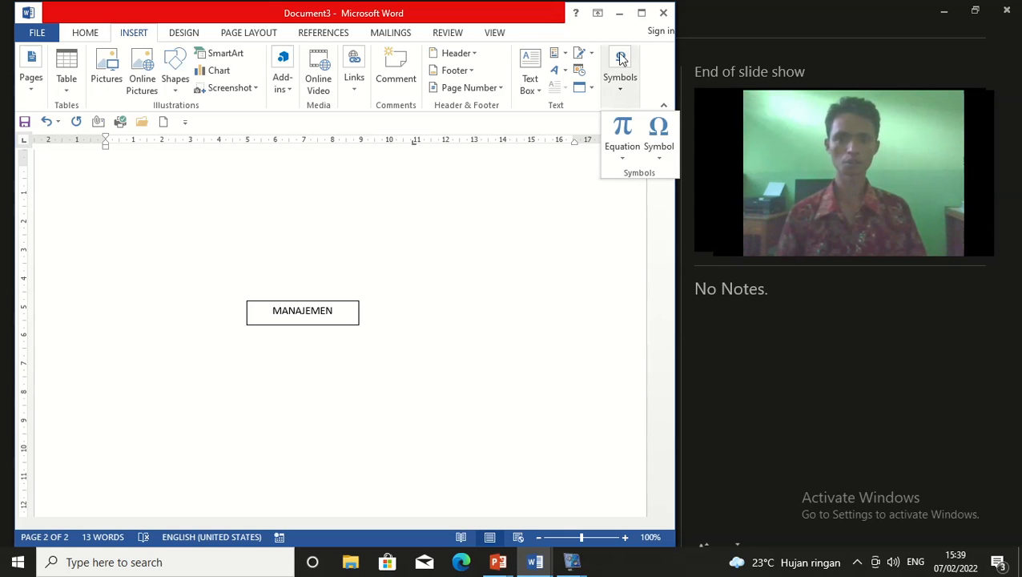
{"action": "left_click", "coordinate": [620, 62]}
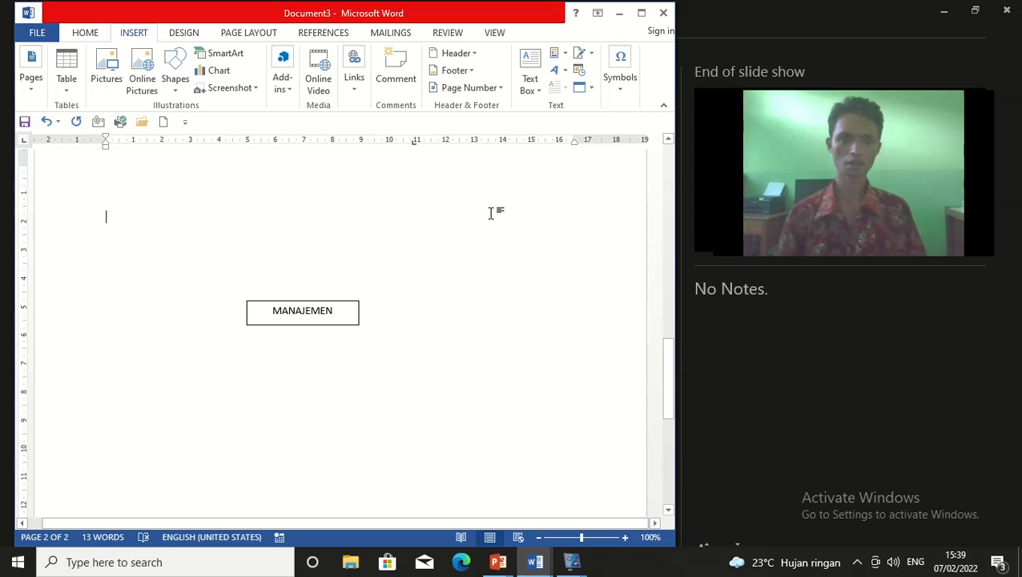
{"action": "left_click", "coordinate": [620, 79]}
{"action": "left_click", "coordinate": [655, 136]}
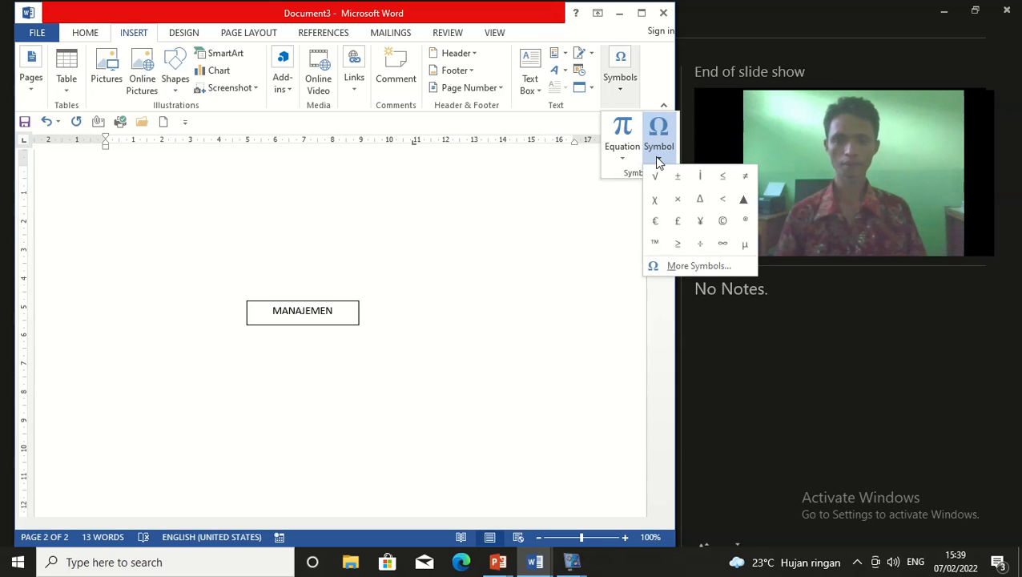
{"action": "left_click", "coordinate": [672, 270]}
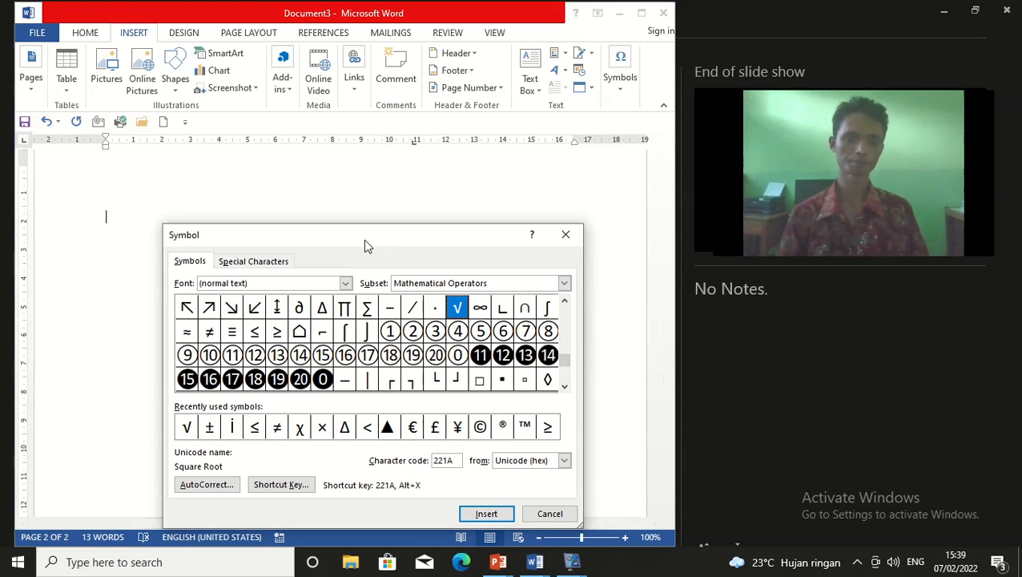
{"action": "left_click_drag", "start_coordinate": [365, 245], "coordinate": [493, 184]}
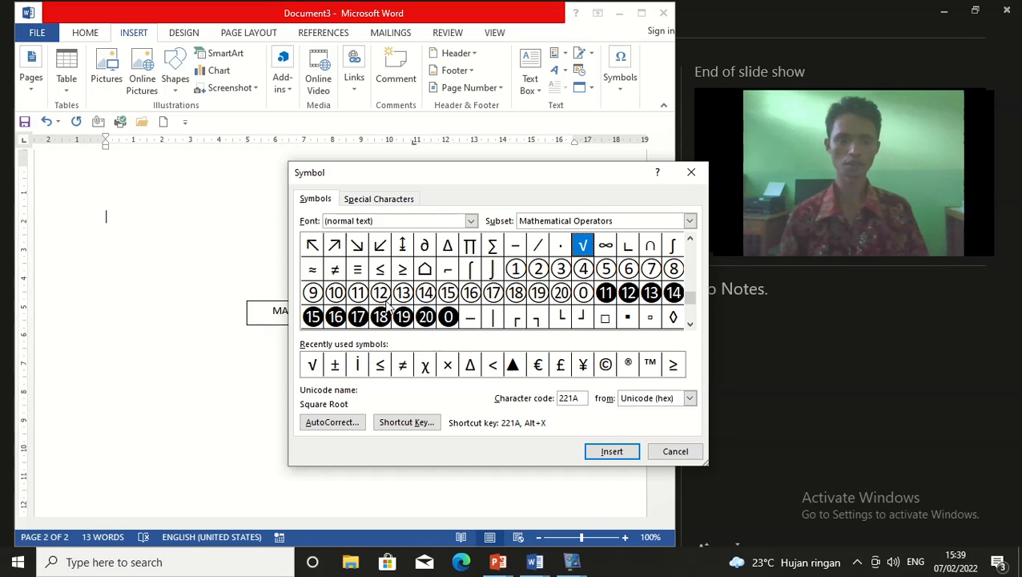
{"action": "left_click", "coordinate": [677, 451]}
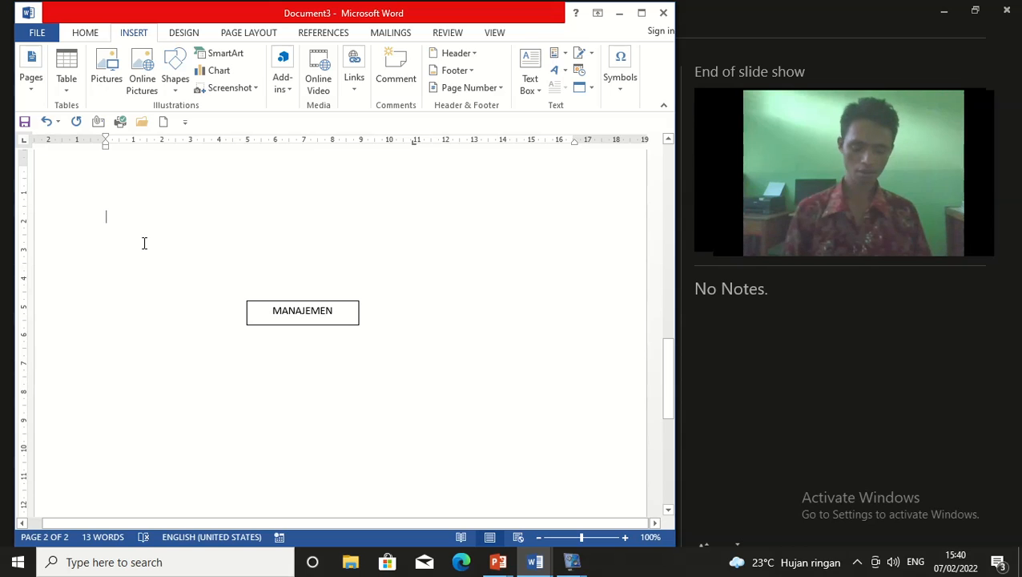
{"action": "type", "text": "ka"}
{"action": "key", "text": "BackSpace"}
{"action": "key", "text": "BackSpace"}
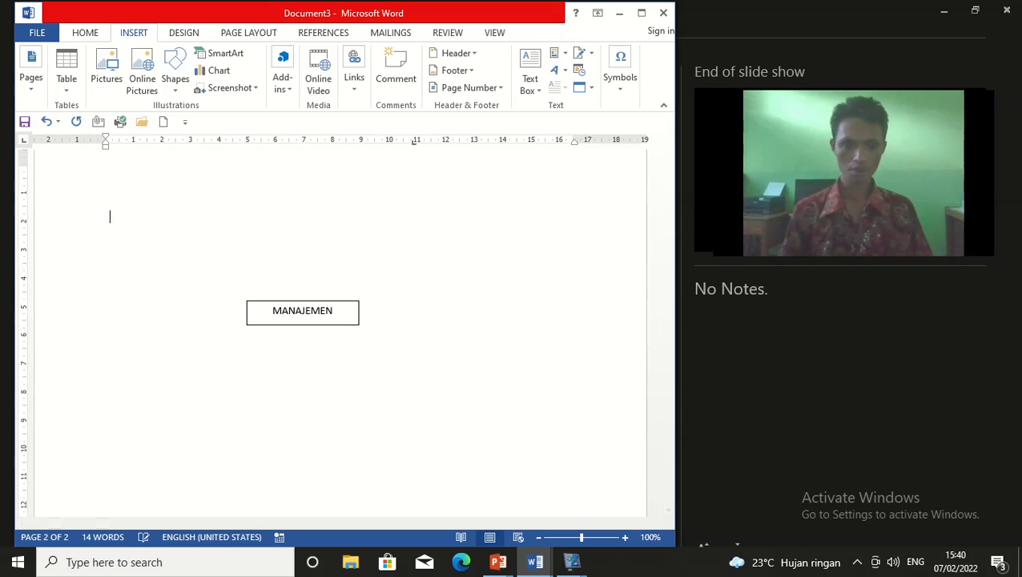
{"action": "key", "text": "BackSpace"}
{"action": "key", "text": "Return"}
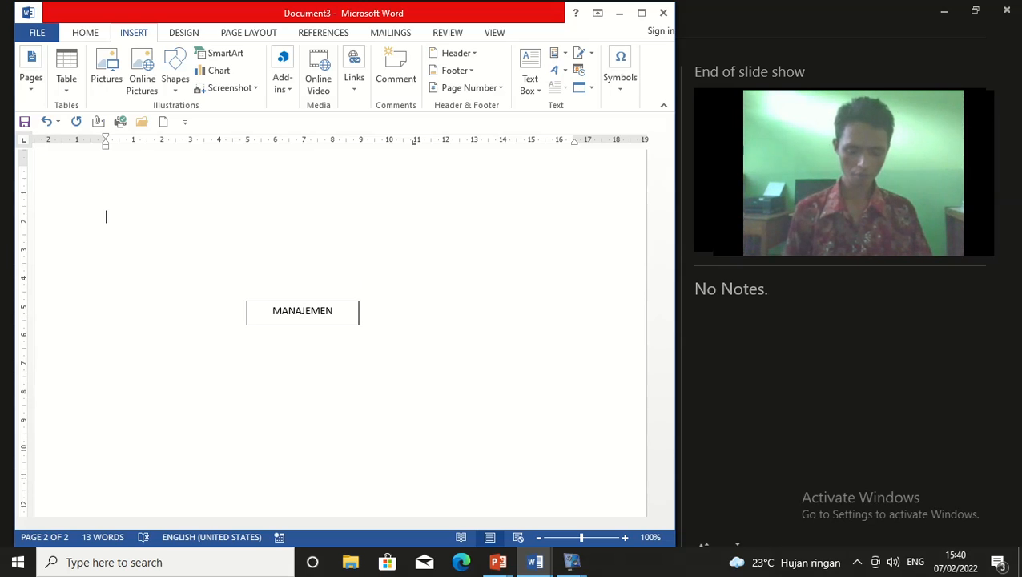
Write "2m2" on the empty line above the MANAJEMEN text box and add a blank line above it.
{"action": "type", "text": "2m2"}
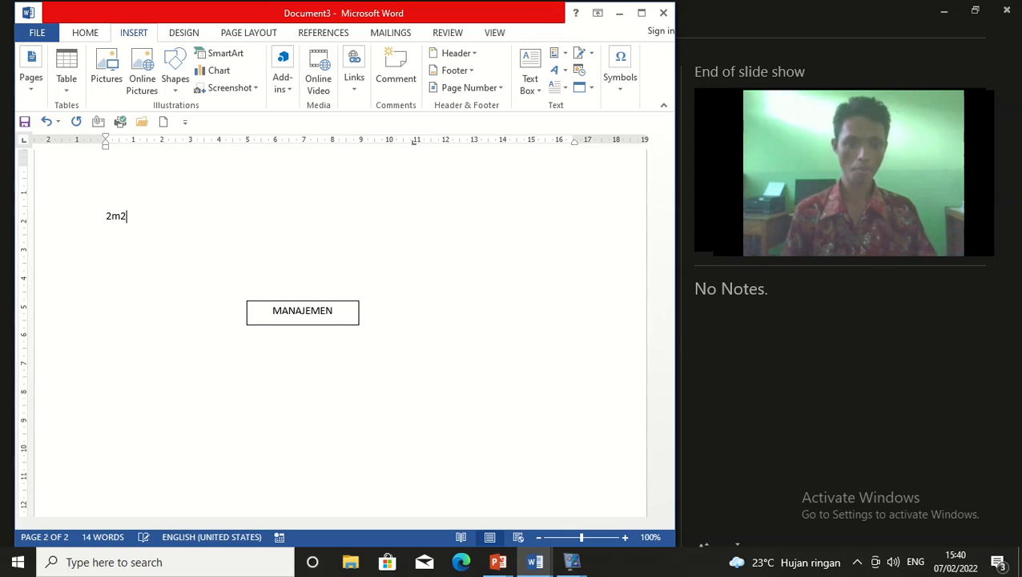
{"action": "key", "text": "Return"}
{"action": "left_click", "coordinate": [132, 213]}
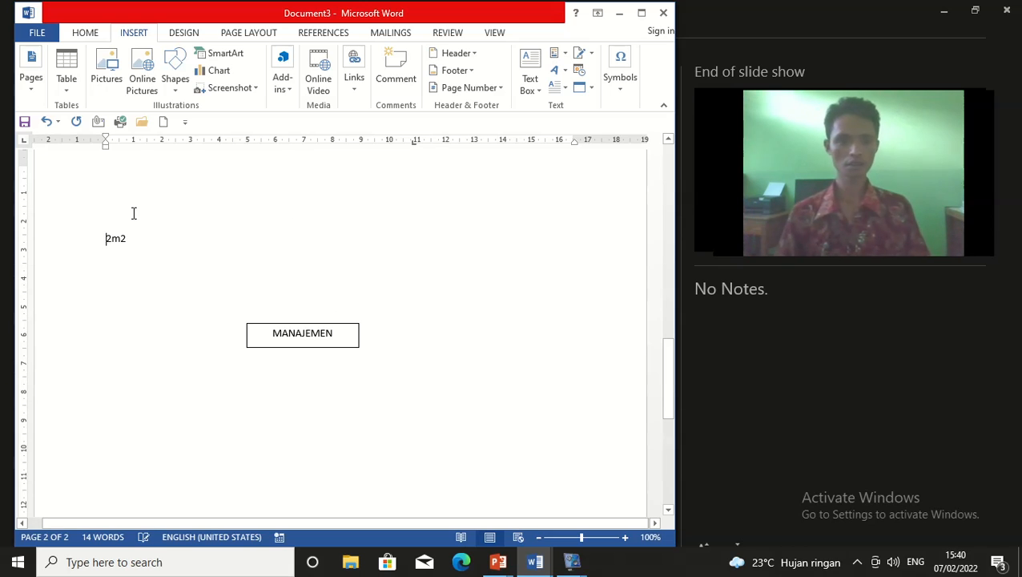
Write "Kurang lebih 2 m 2" on the blank line above "2m2".
{"action": "type", "text": "k"}
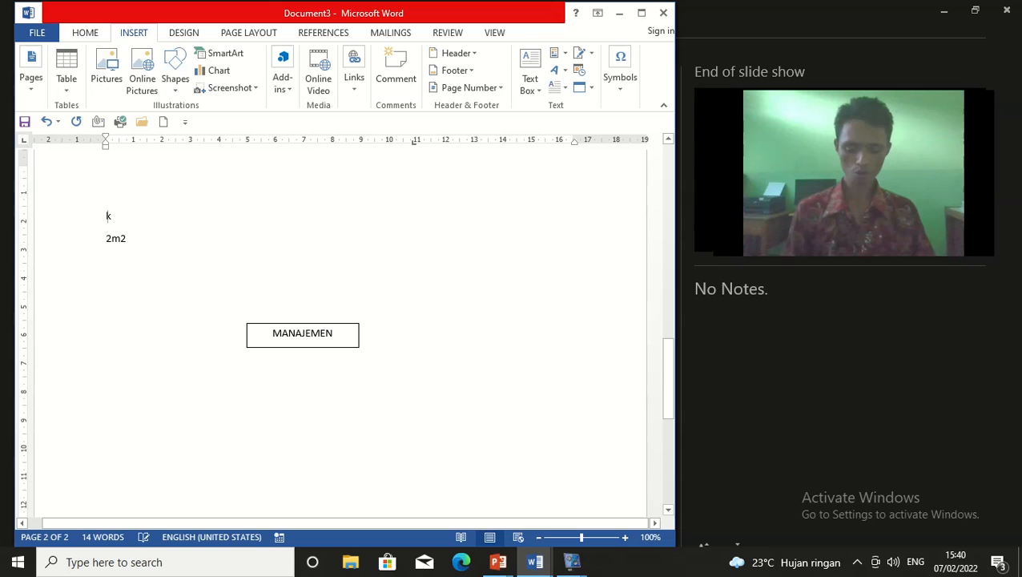
{"action": "type", "text": "uranglebih 2 m"}
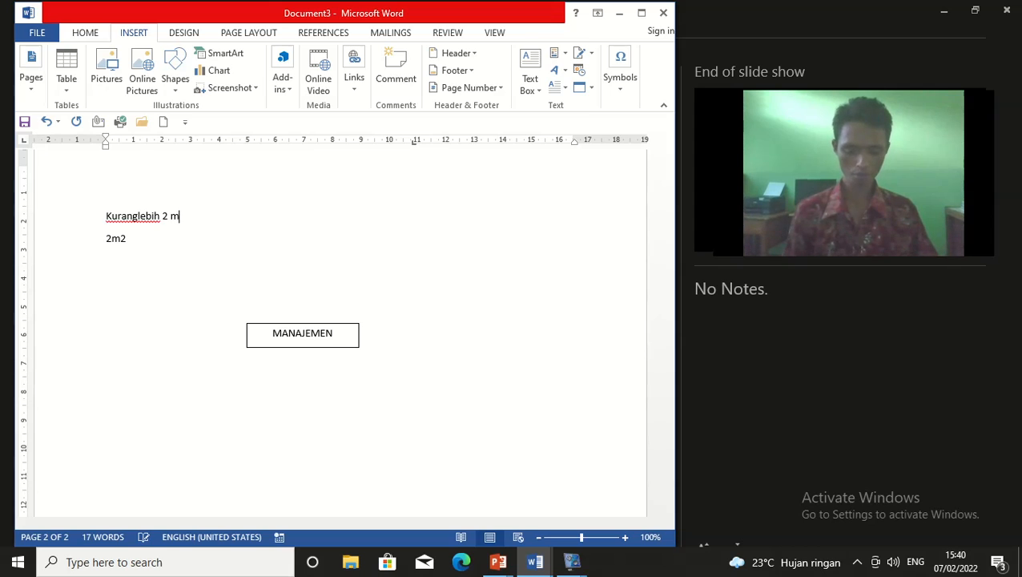
{"action": "key", "text": "BackSpace"}
{"action": "key", "text": "BackSpace"}
{"action": "type", "text": "2"}
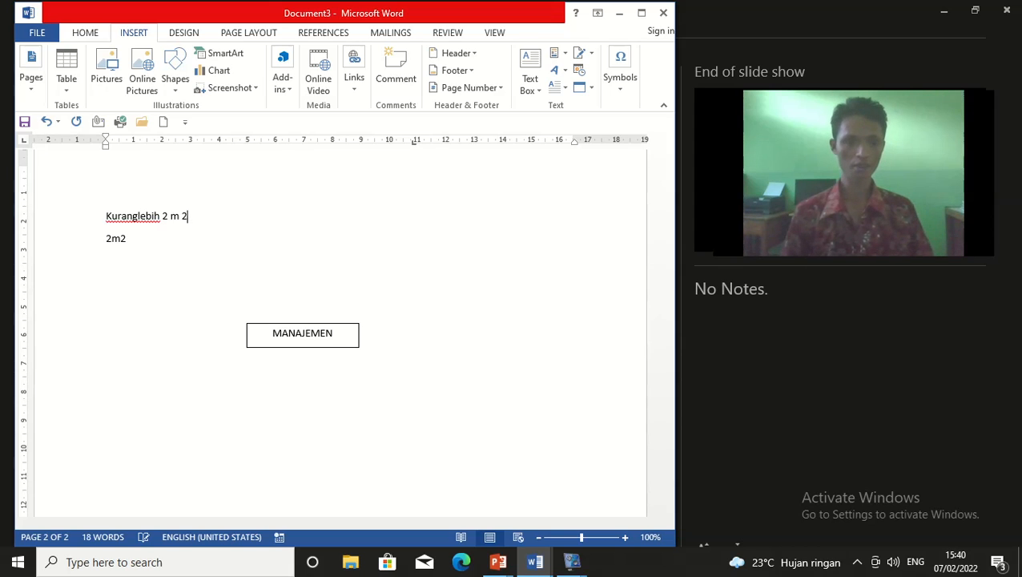
{"action": "left_click", "coordinate": [138, 217]}
{"action": "type", "text": "b"}
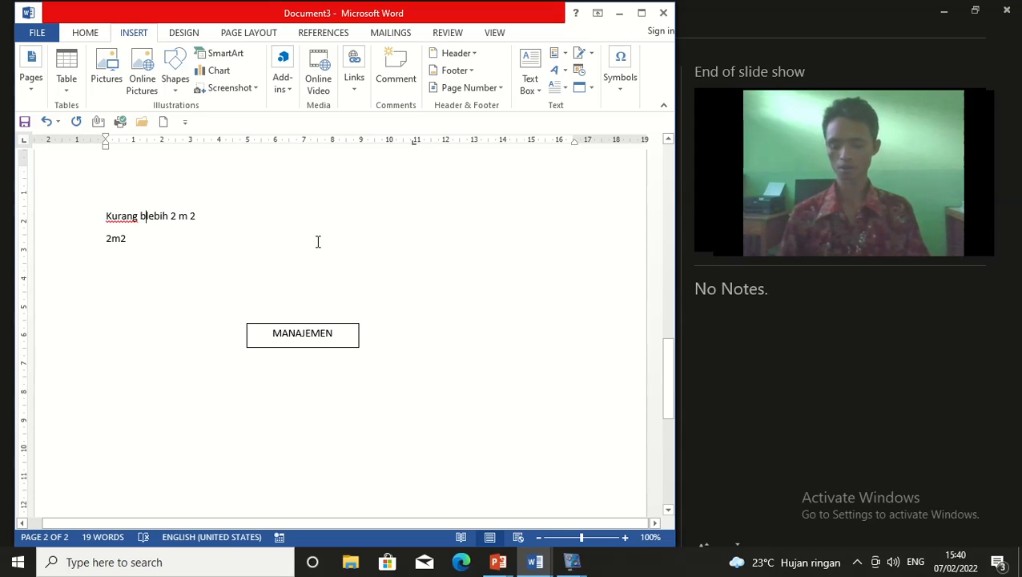
{"action": "key", "text": "BackSpace"}
Delete the "2m2" text and add blank space beneath the line "Kurang lebih 2 m 2".
{"action": "left_click", "coordinate": [132, 237]}
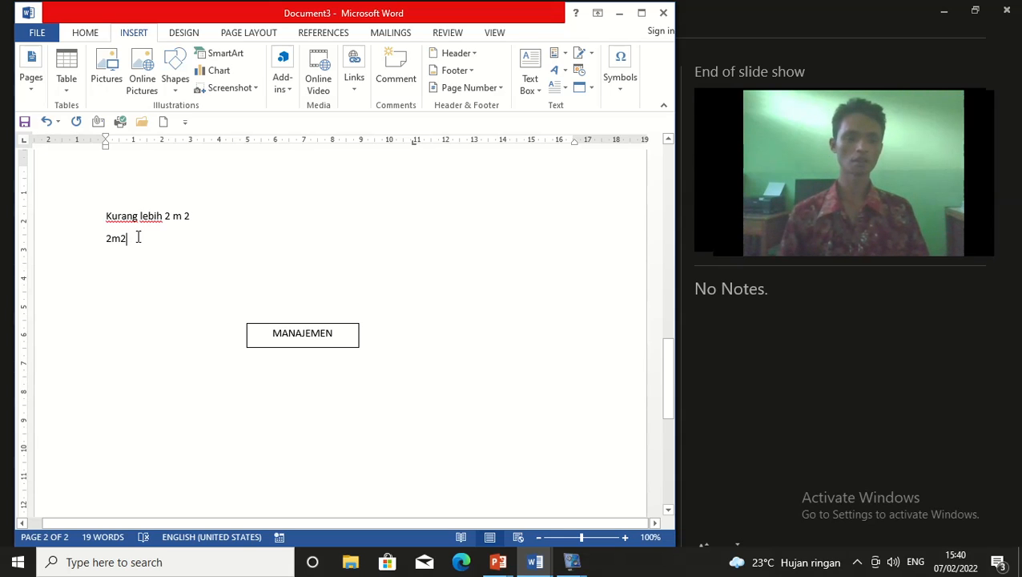
{"action": "left_click_drag", "start_coordinate": [137, 237], "coordinate": [93, 244]}
{"action": "key", "text": "BackSpace"}
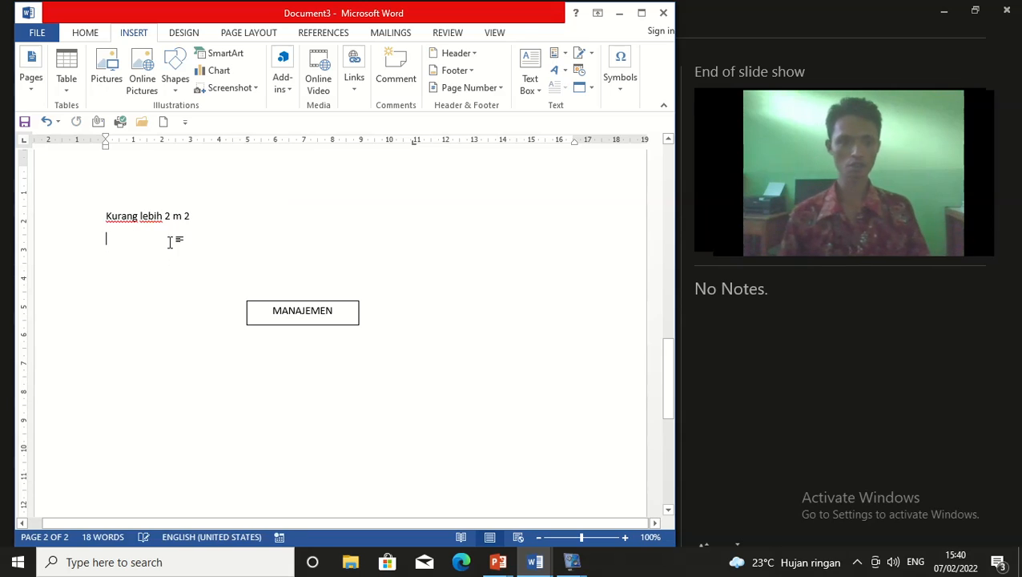
{"action": "key", "text": "Return"}
{"action": "key", "text": "Return"}
{"action": "left_click", "coordinate": [135, 259]}
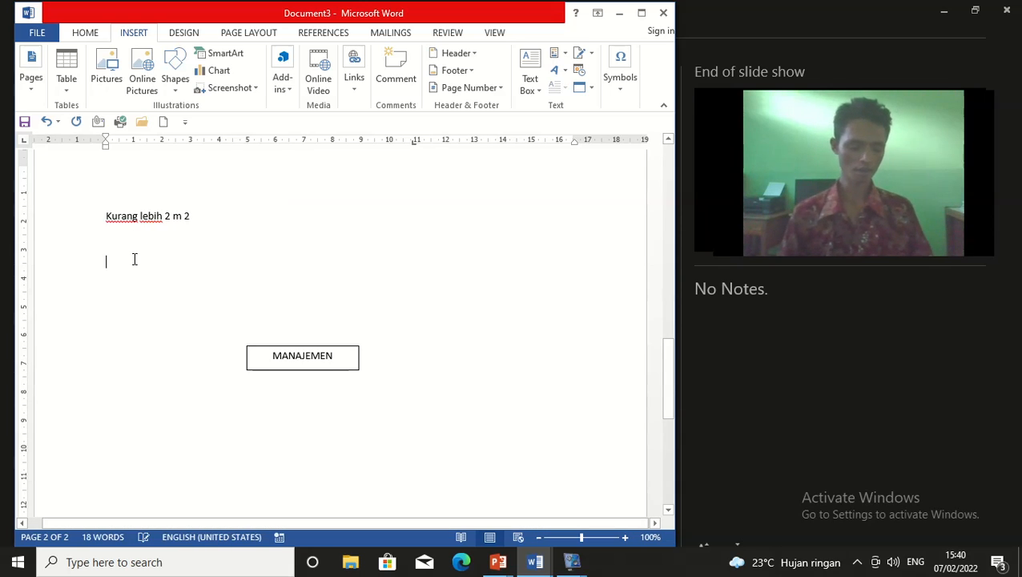
{"action": "left_click", "coordinate": [124, 242]}
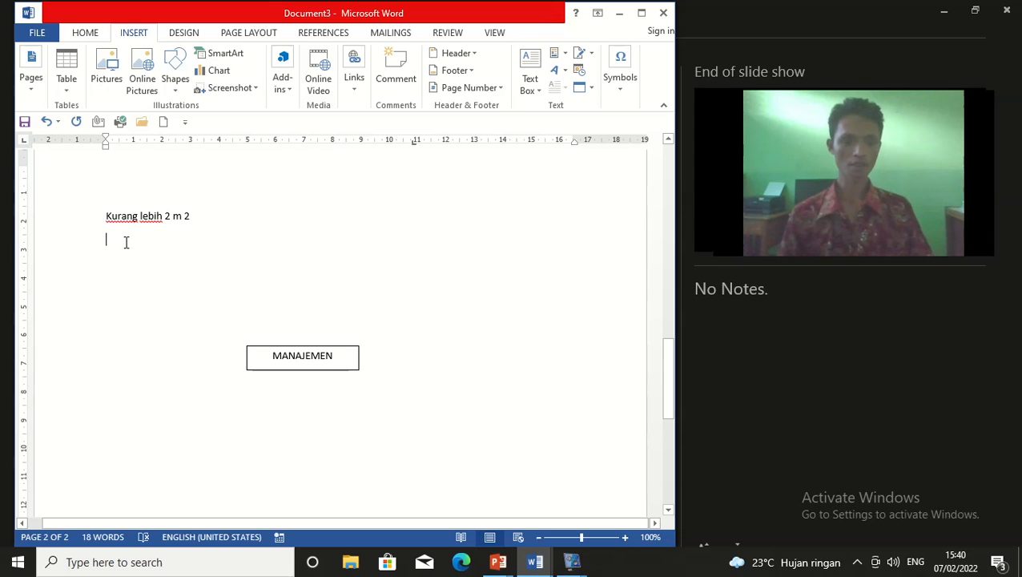
Insert the Plus-Minus Sign (±) from the recently used symbols on the line below "Kurang lebih 2 m 2".
{"action": "left_click", "coordinate": [622, 79]}
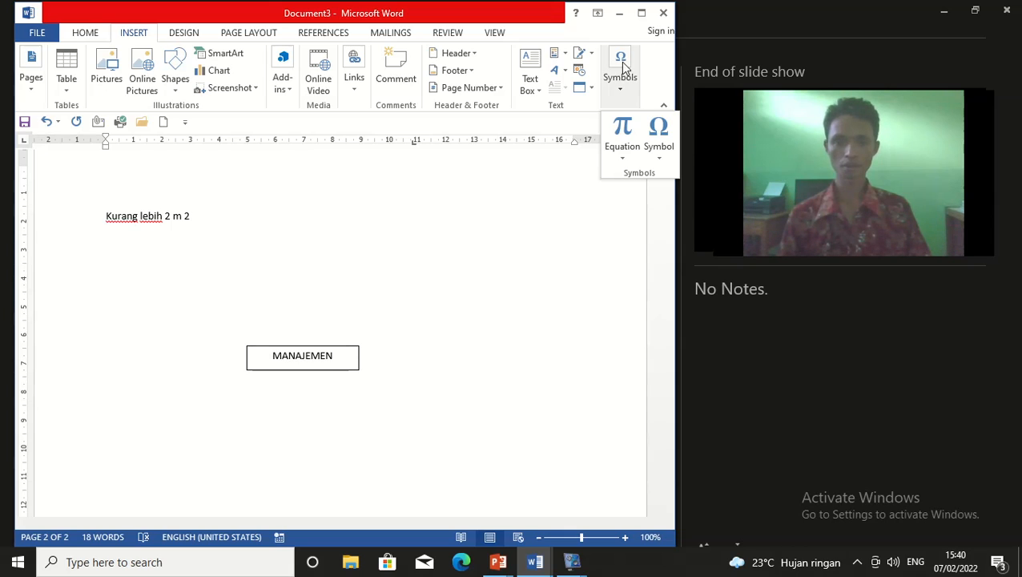
{"action": "left_click", "coordinate": [660, 143]}
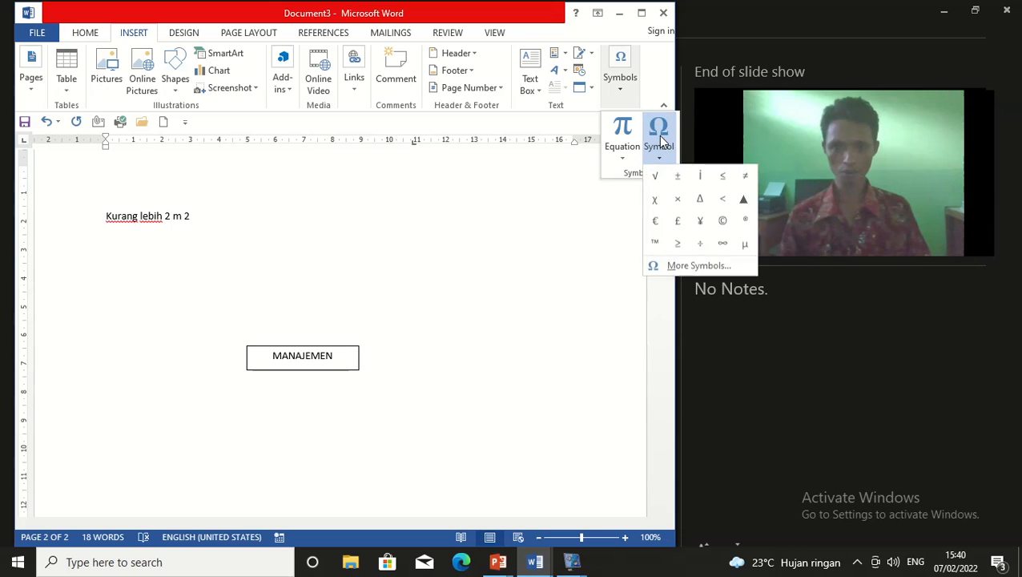
{"action": "left_click", "coordinate": [694, 267]}
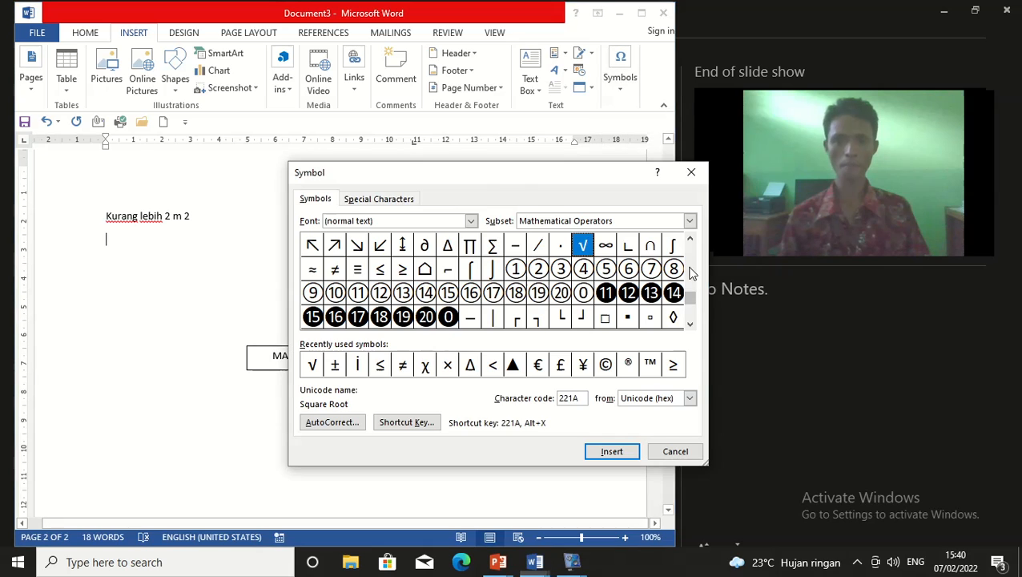
{"action": "left_click_drag", "start_coordinate": [484, 180], "coordinate": [486, 113]}
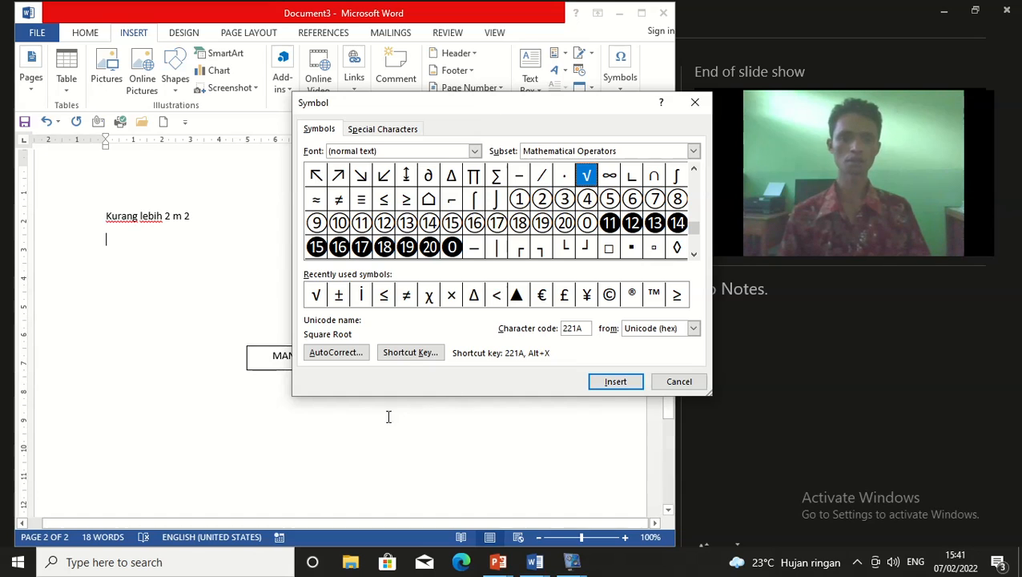
{"action": "left_click", "coordinate": [337, 298]}
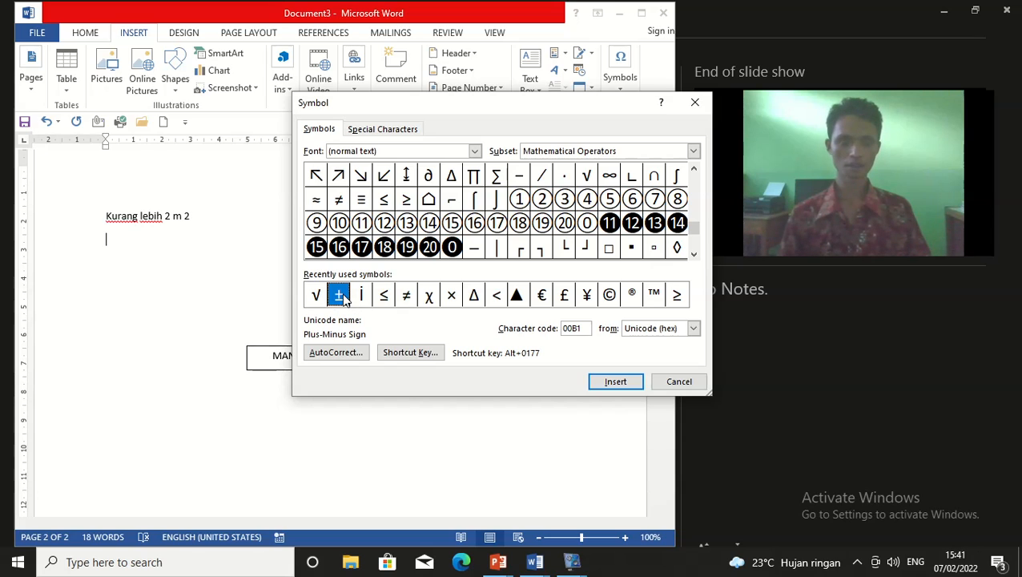
{"action": "left_click", "coordinate": [615, 382]}
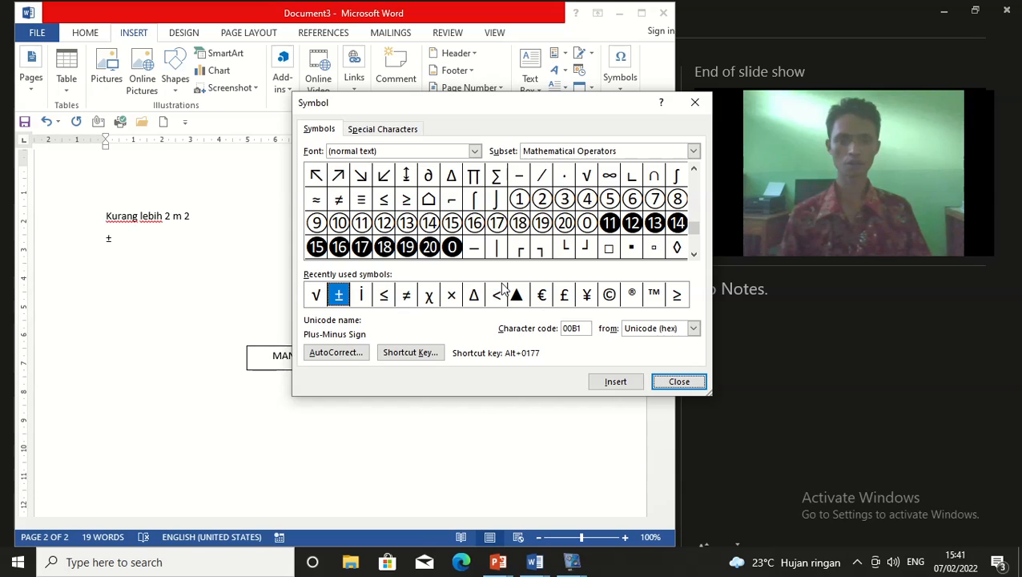
Examine other recently used symbols, including ≤, χ and Δ, in the Symbol dialog.
{"action": "left_click", "coordinate": [385, 295]}
{"action": "left_click", "coordinate": [429, 297]}
{"action": "left_click", "coordinate": [475, 296]}
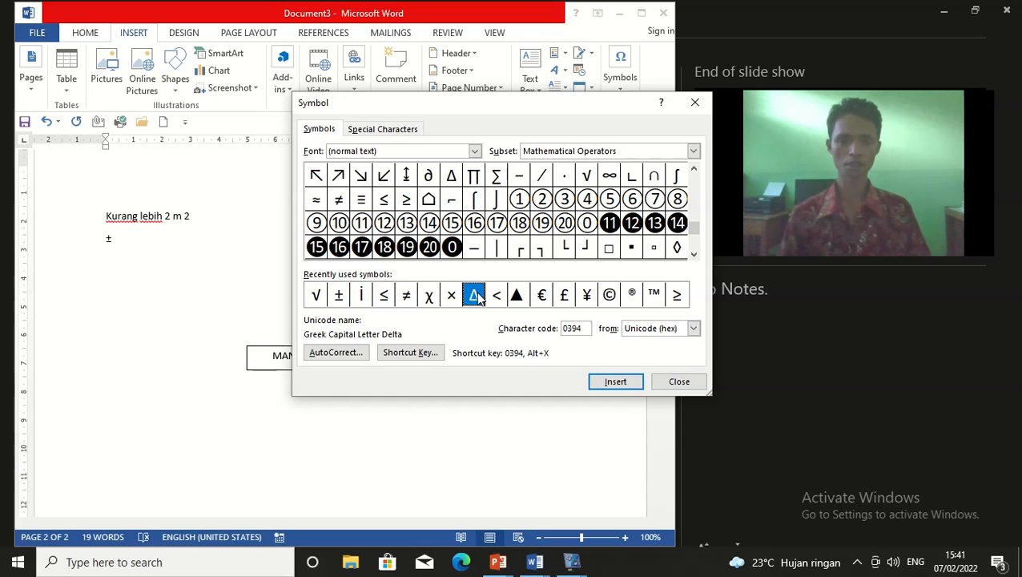
{"action": "left_click", "coordinate": [433, 302]}
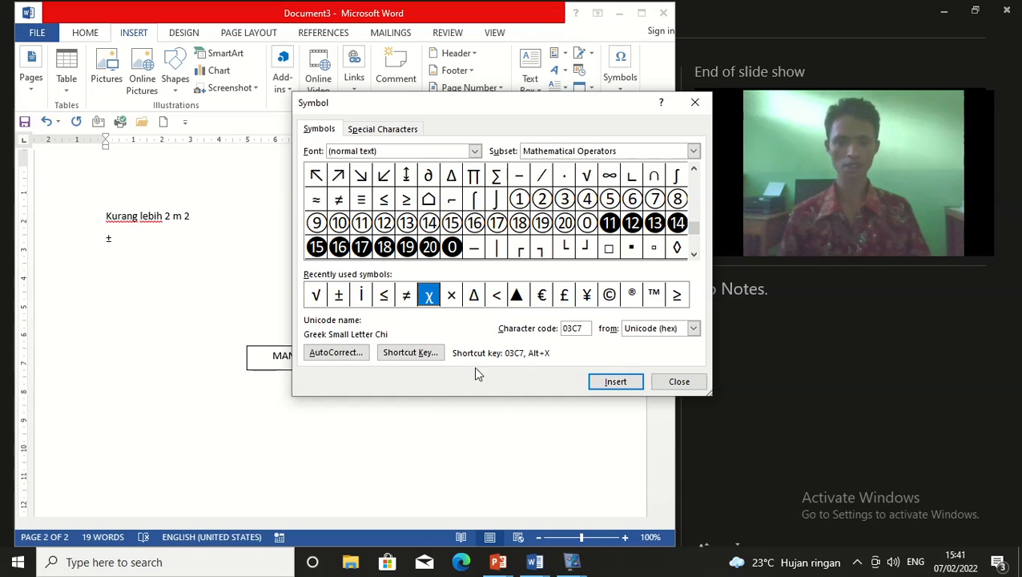
Insert another Plus-Minus Sign (±) from the recently used symbols and close the Symbol dialog.
{"action": "left_click", "coordinate": [319, 300]}
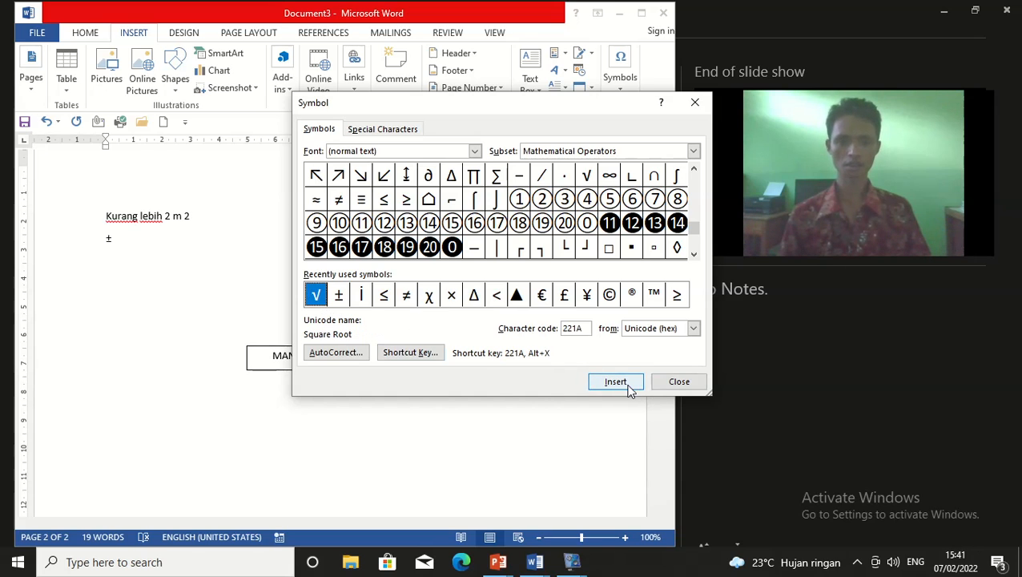
{"action": "left_click", "coordinate": [338, 297]}
{"action": "left_click", "coordinate": [617, 382]}
{"action": "left_click", "coordinate": [677, 382]}
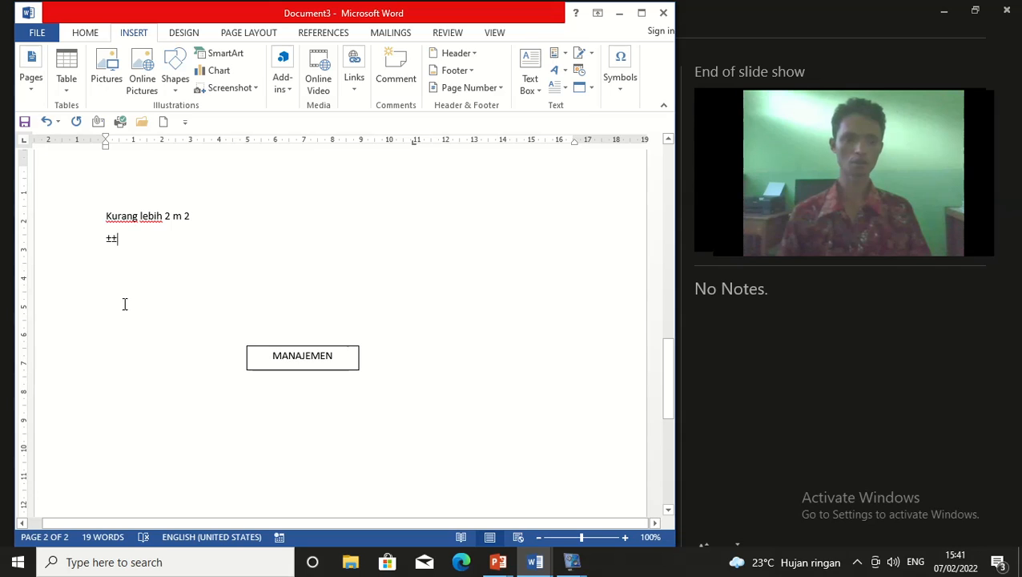
Write "2M2" after the plus-minus signs and delete the duplicate ± at the start of the line.
{"action": "type", "text": "2M"}
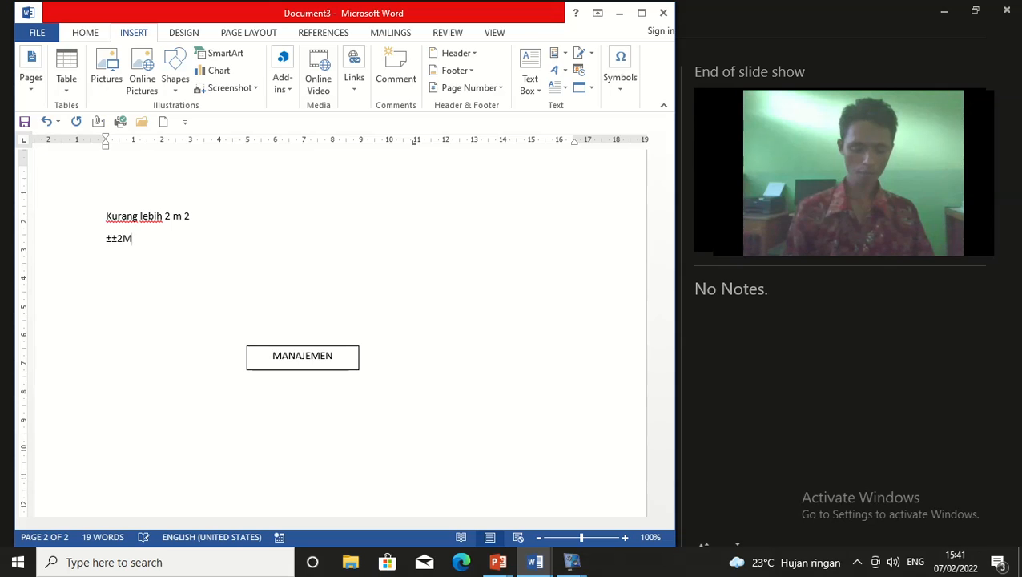
{"action": "type", "text": "2"}
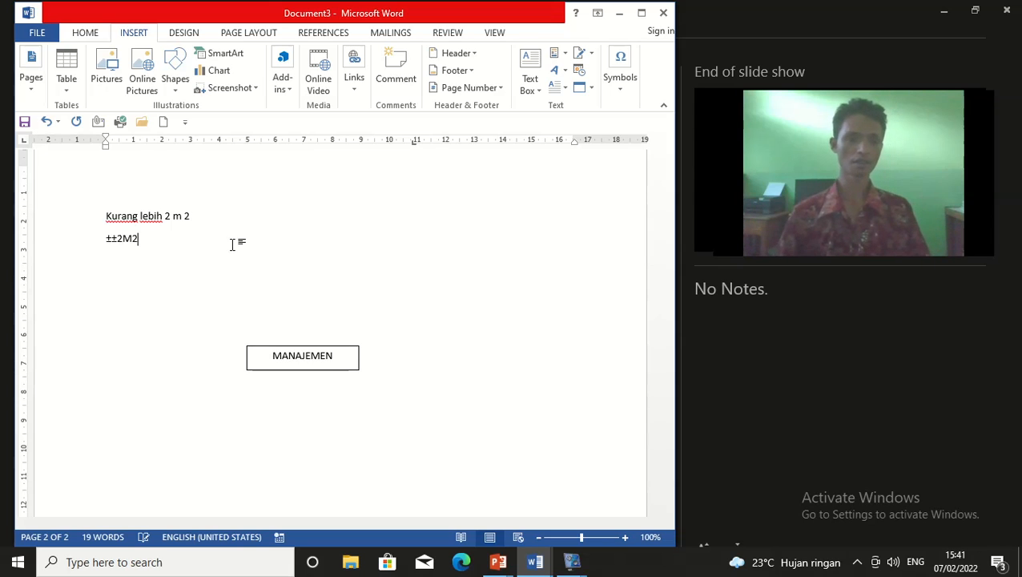
{"action": "left_click", "coordinate": [113, 238]}
{"action": "key", "text": "BackSpace"}
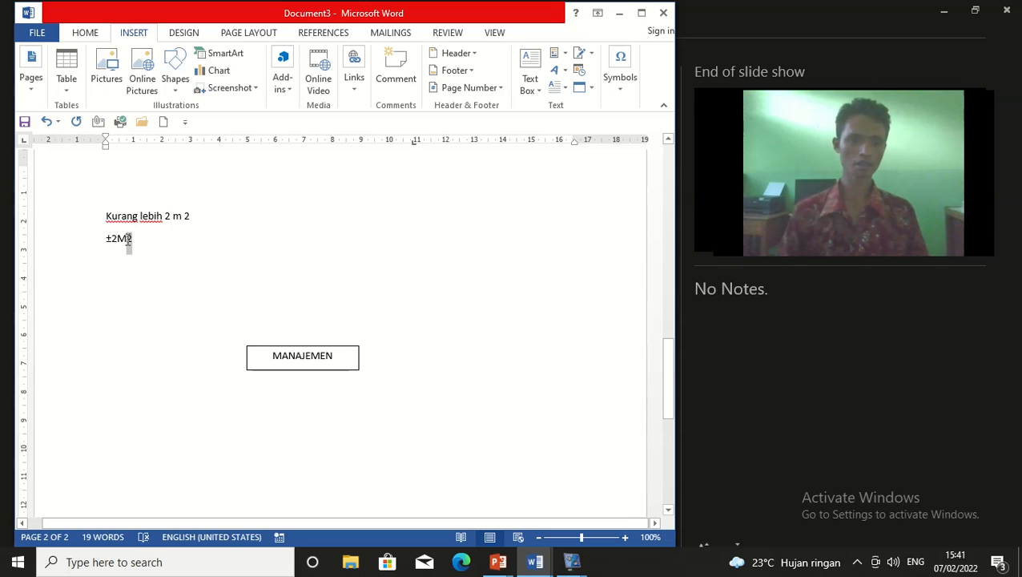
Format the final 2 of "±2M2" as superscript.
{"action": "left_click_drag", "start_coordinate": [132, 238], "coordinate": [127, 240]}
{"action": "left_click", "coordinate": [83, 37]}
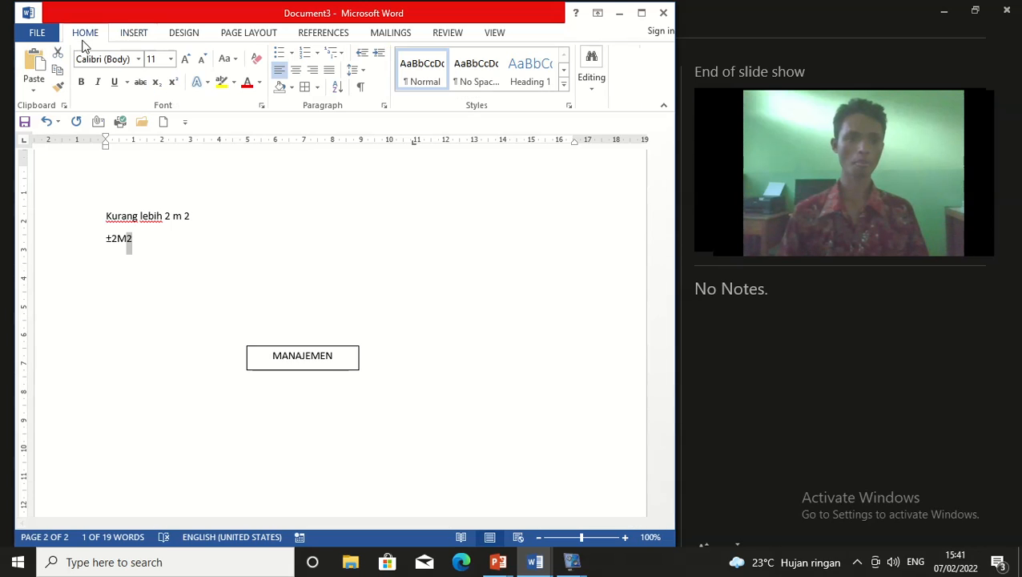
{"action": "left_click", "coordinate": [102, 268]}
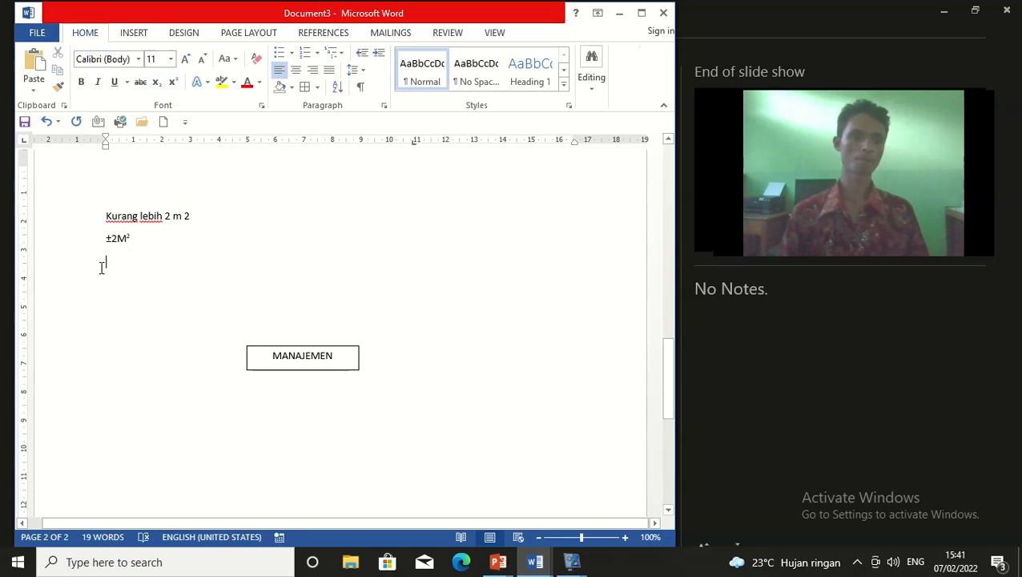
Delete the superscript 2 after "±2M" and write it again with superscript formatting.
{"action": "left_click", "coordinate": [202, 240]}
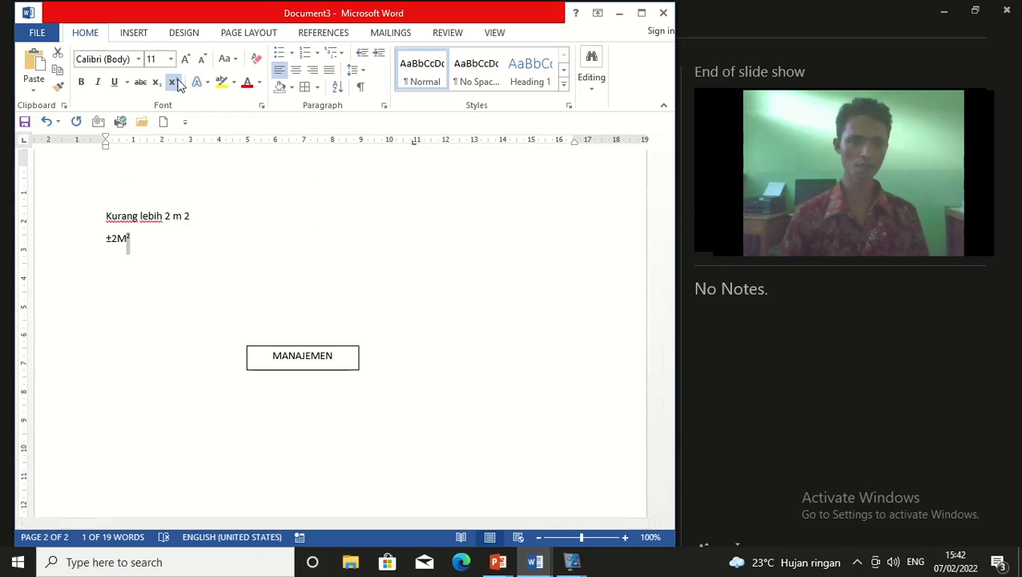
{"action": "left_click", "coordinate": [142, 256]}
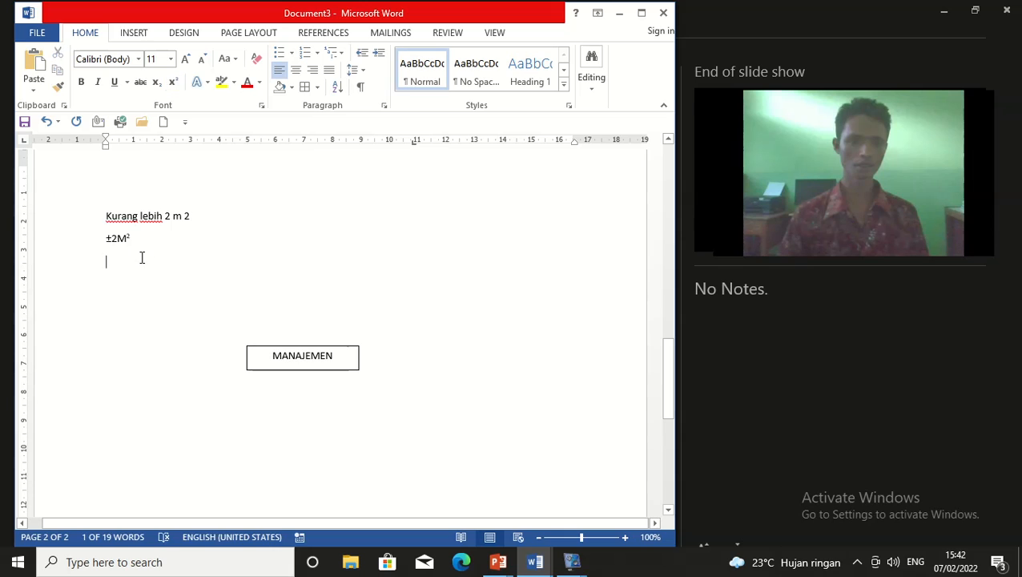
{"action": "left_click", "coordinate": [140, 242]}
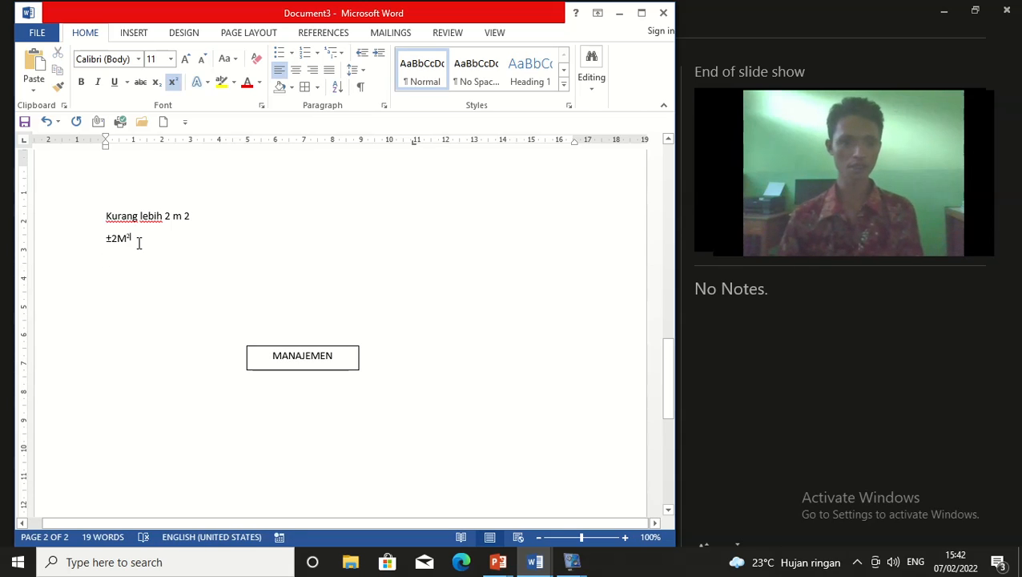
{"action": "key", "text": "BackSpace"}
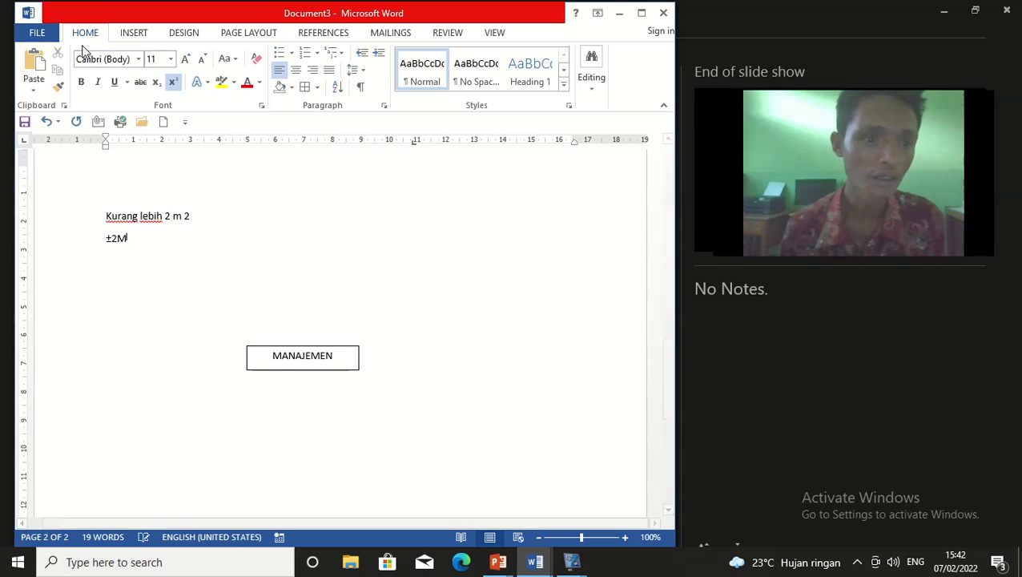
{"action": "left_click", "coordinate": [172, 81]}
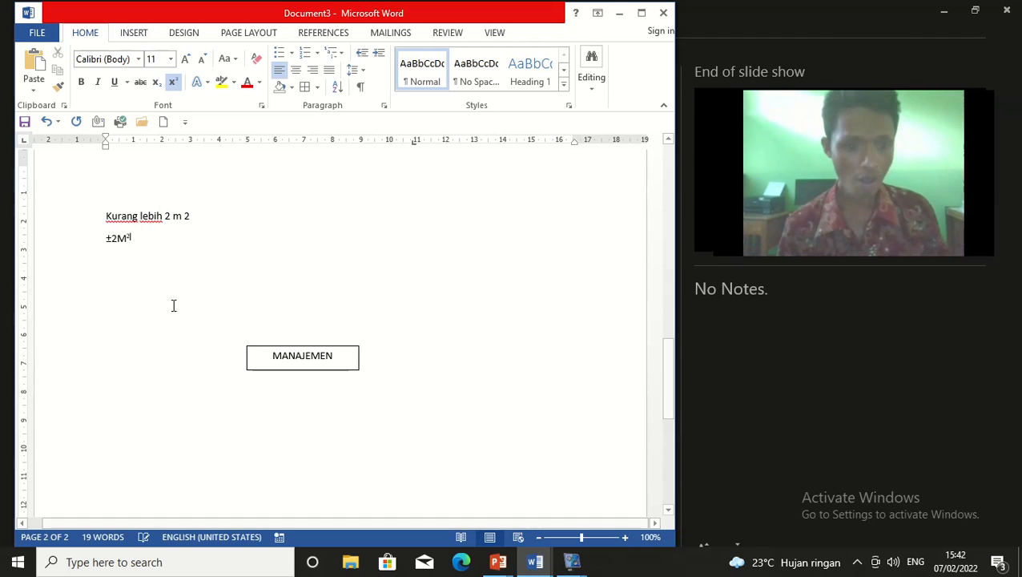
{"action": "left_click", "coordinate": [171, 260]}
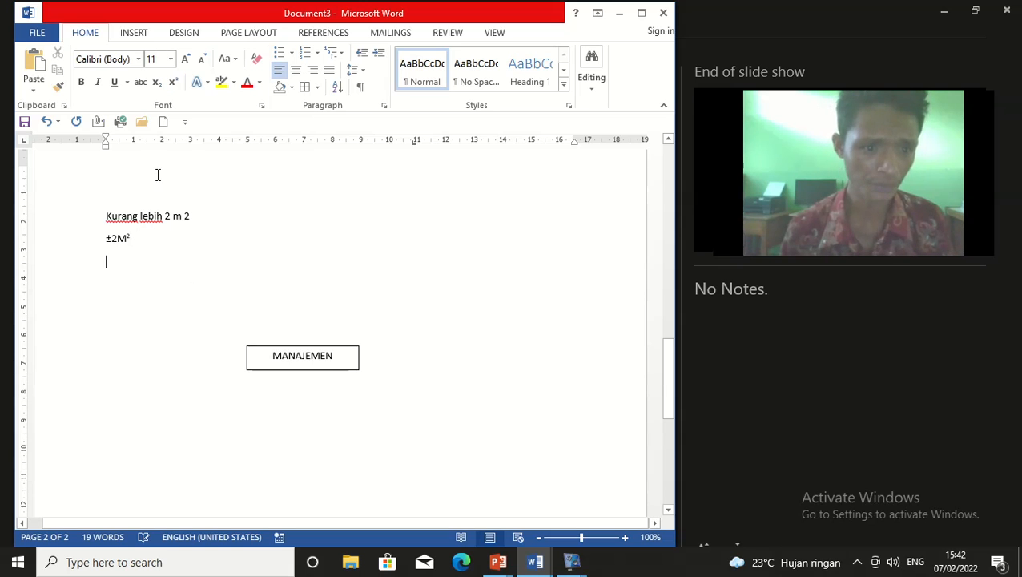
Examine the built-in equation gallery and the list of recently used symbols.
{"action": "left_click", "coordinate": [145, 32]}
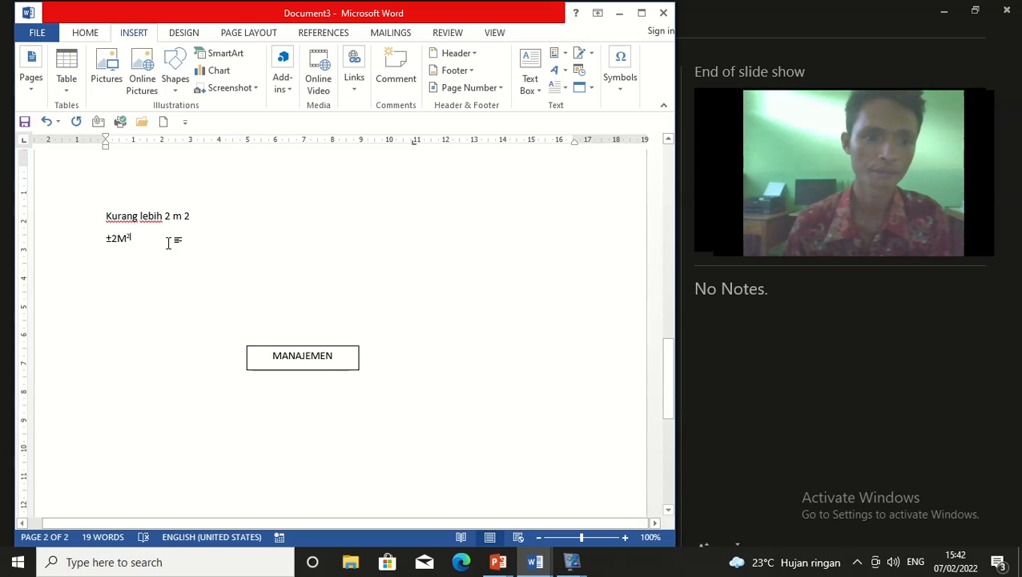
{"action": "left_click", "coordinate": [621, 93]}
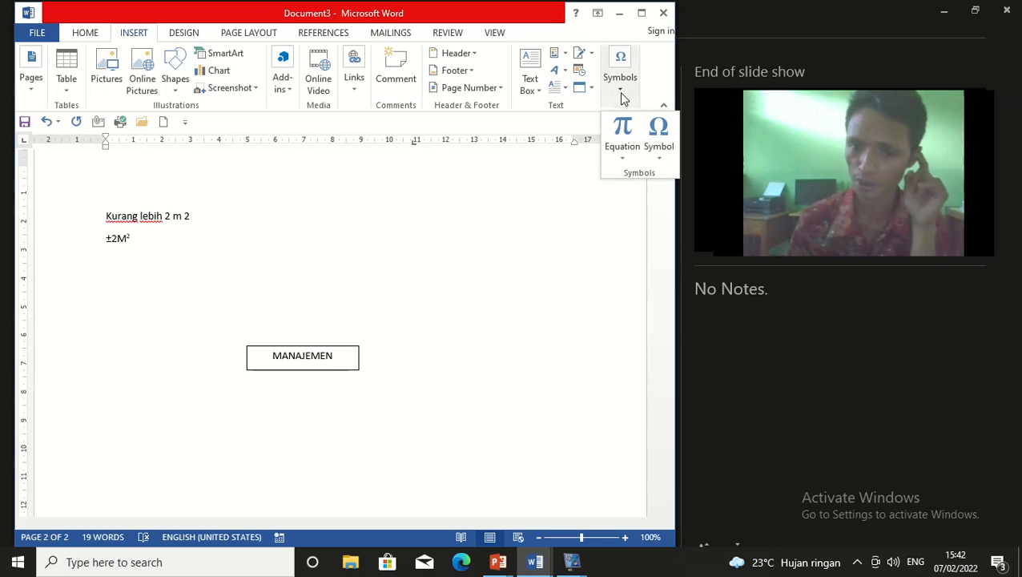
{"action": "left_click", "coordinate": [623, 164]}
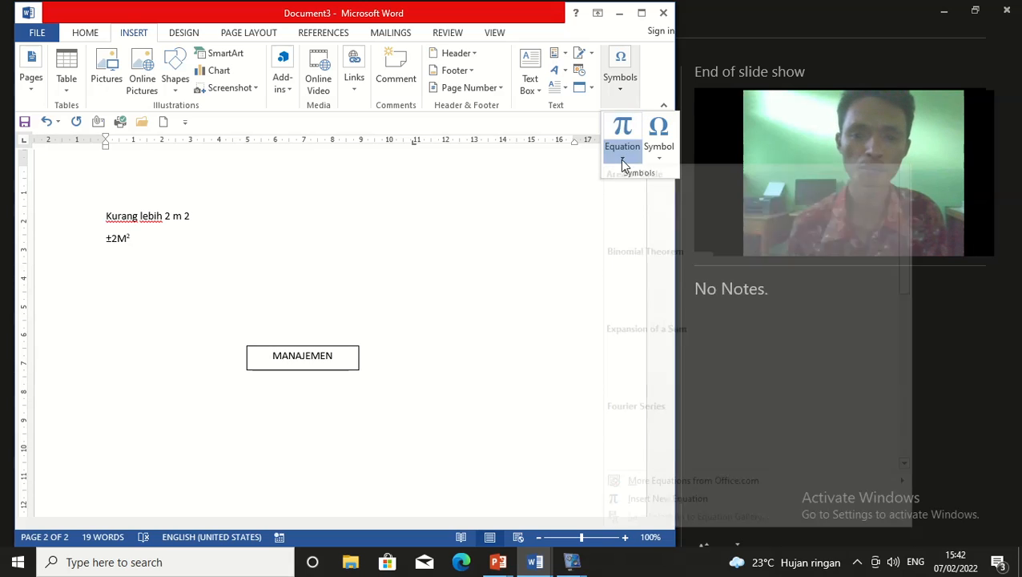
{"action": "left_click", "coordinate": [625, 155]}
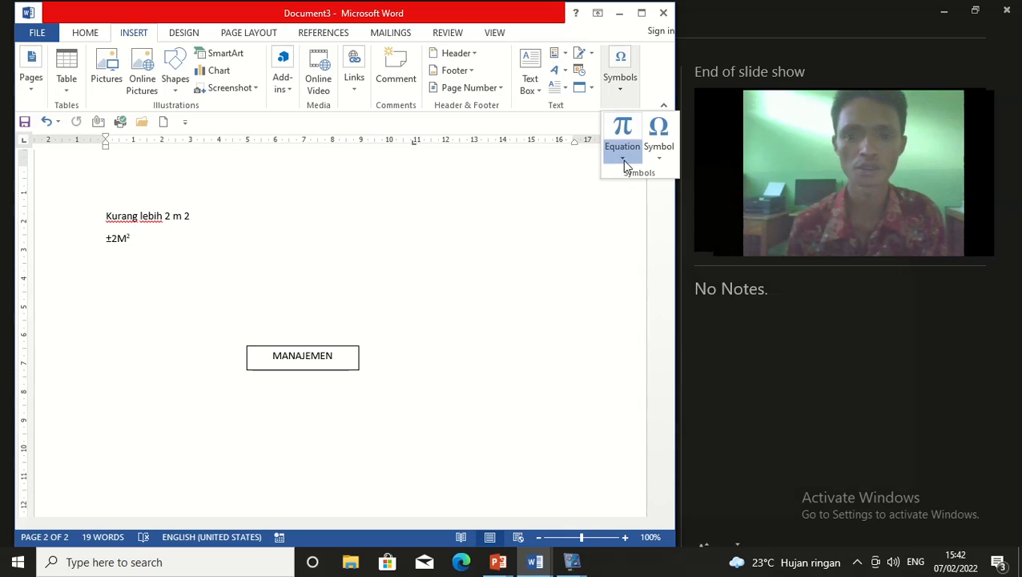
{"action": "left_click", "coordinate": [623, 161]}
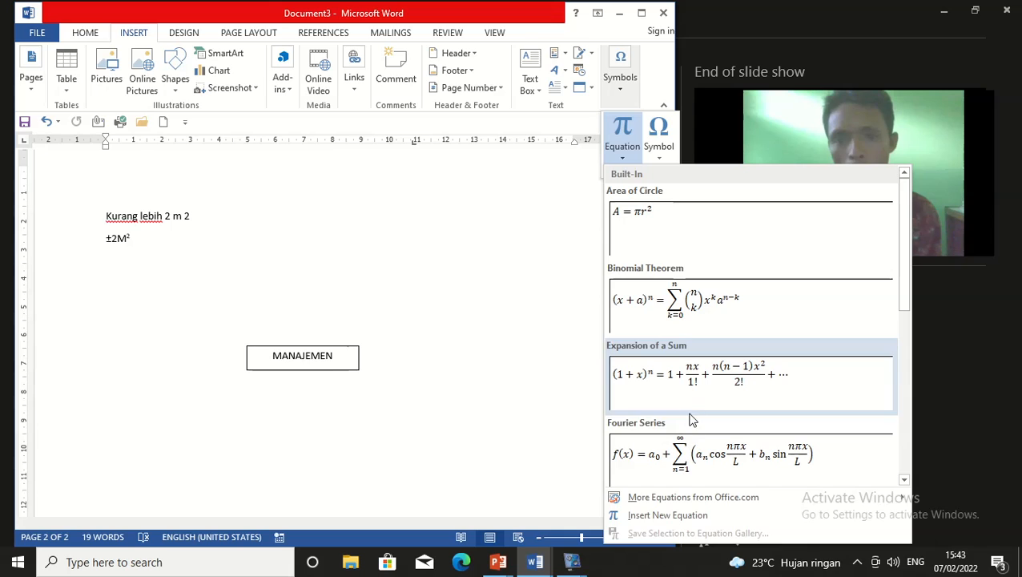
{"action": "left_click", "coordinate": [661, 159]}
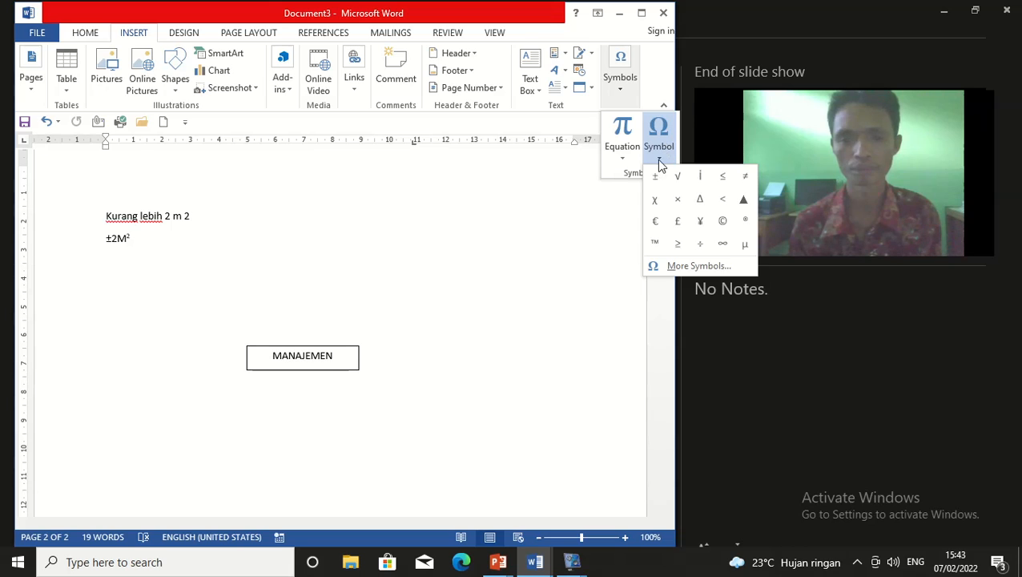
{"action": "left_click", "coordinate": [288, 253]}
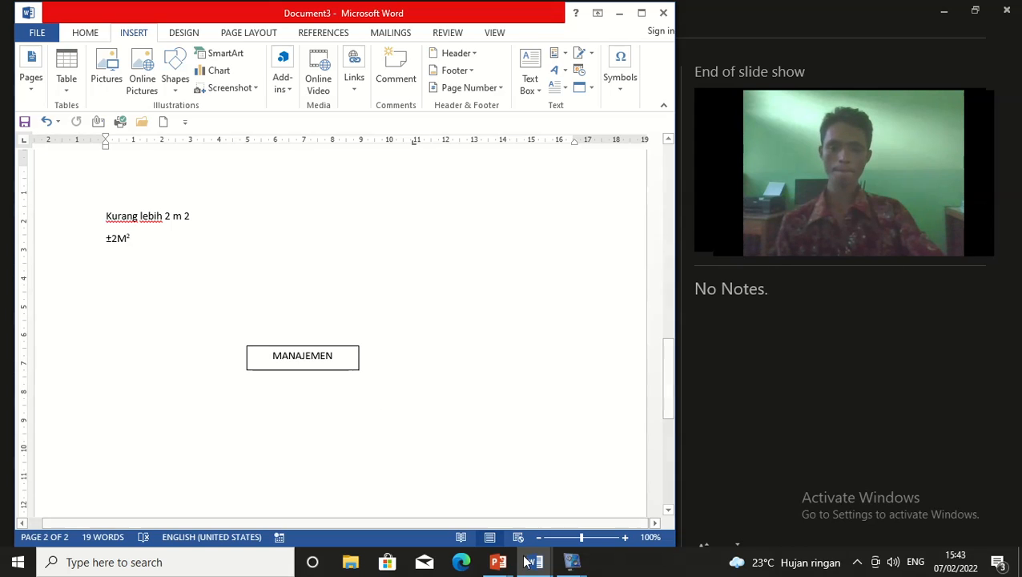
Minimize the document window and show the Windows taskbar in PowerPoint's presenter view.
{"action": "left_click", "coordinate": [620, 14]}
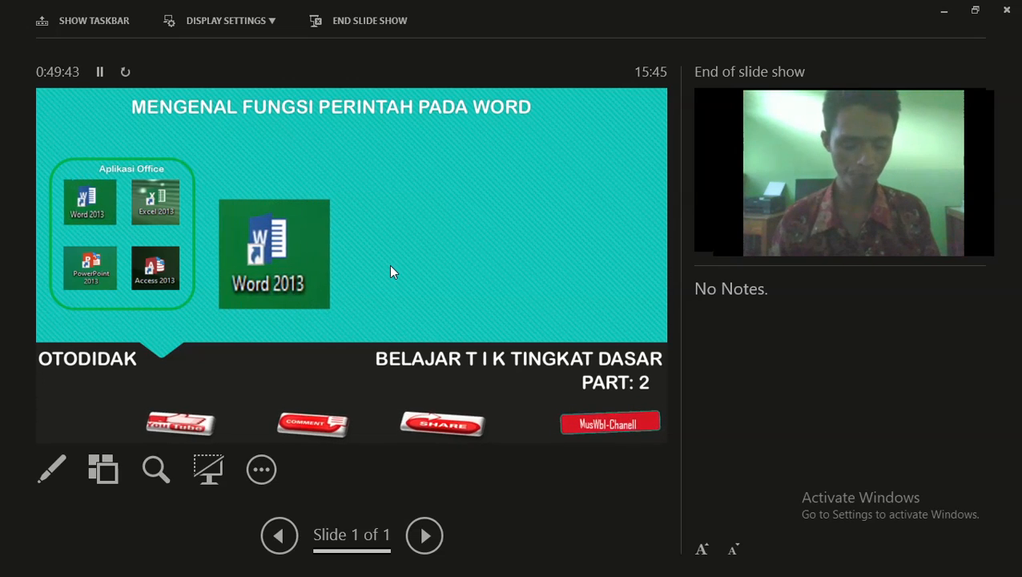
{"action": "left_click", "coordinate": [262, 470]}
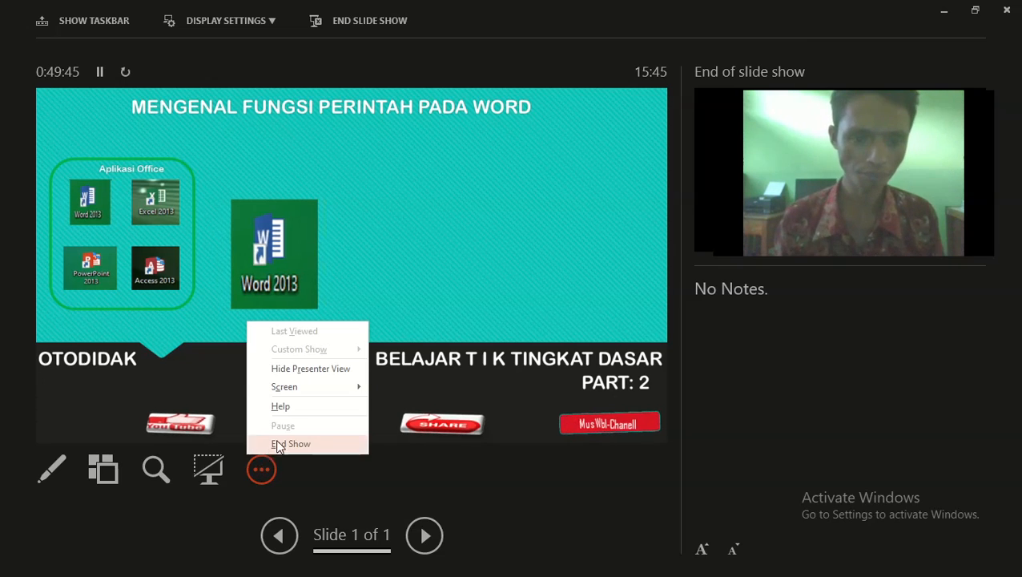
{"action": "mouse_move", "coordinate": [290, 384]}
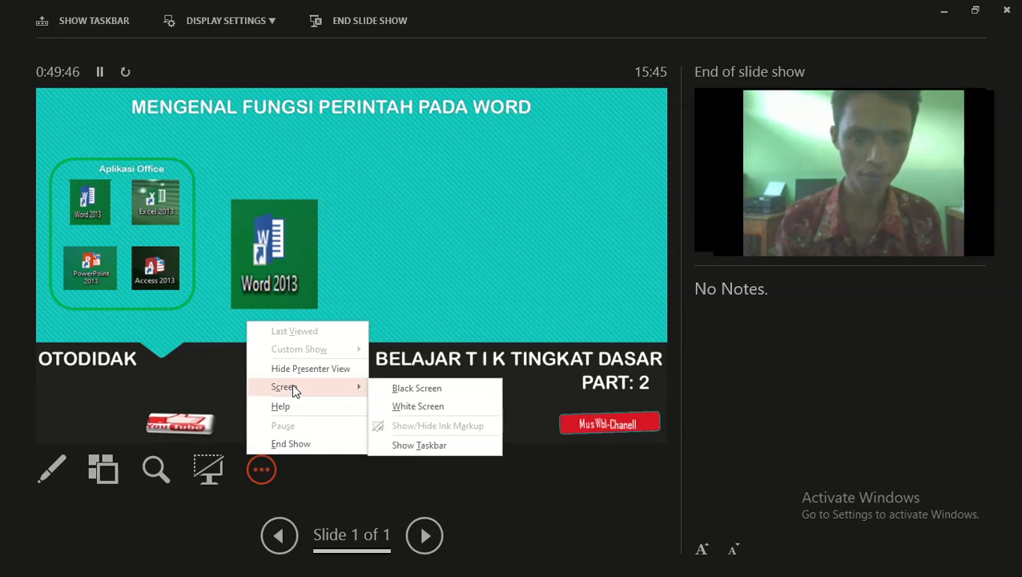
{"action": "left_click", "coordinate": [435, 446]}
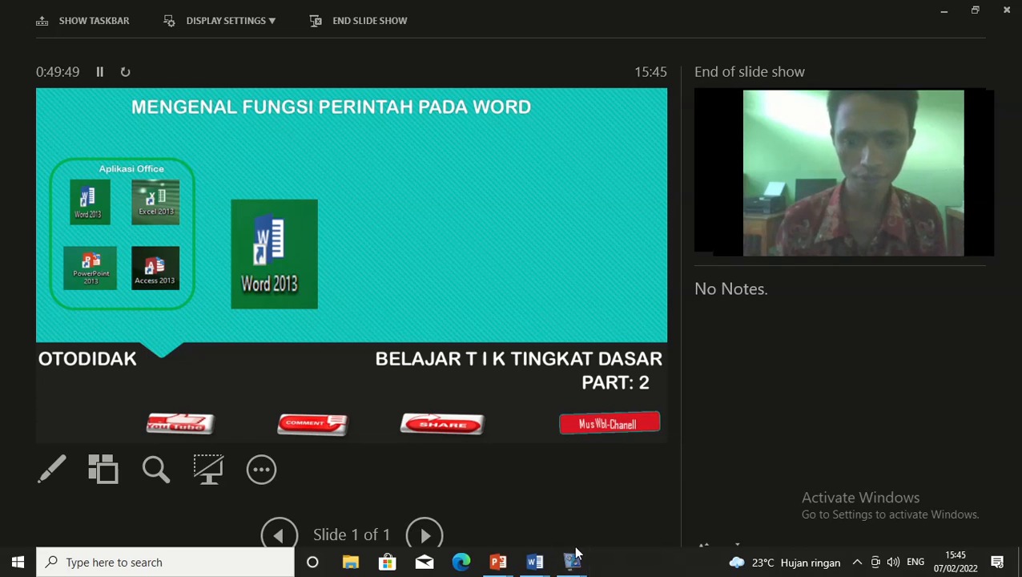